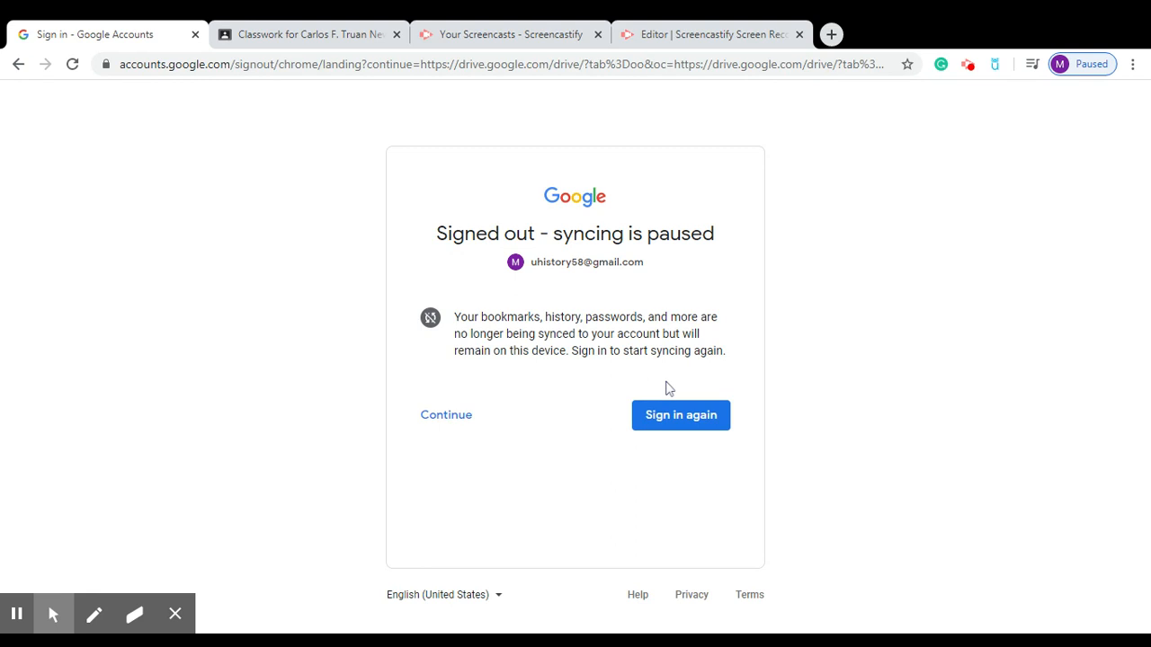
Sign in again to the paused teacher account by entering its email address.
left_click(672, 413)
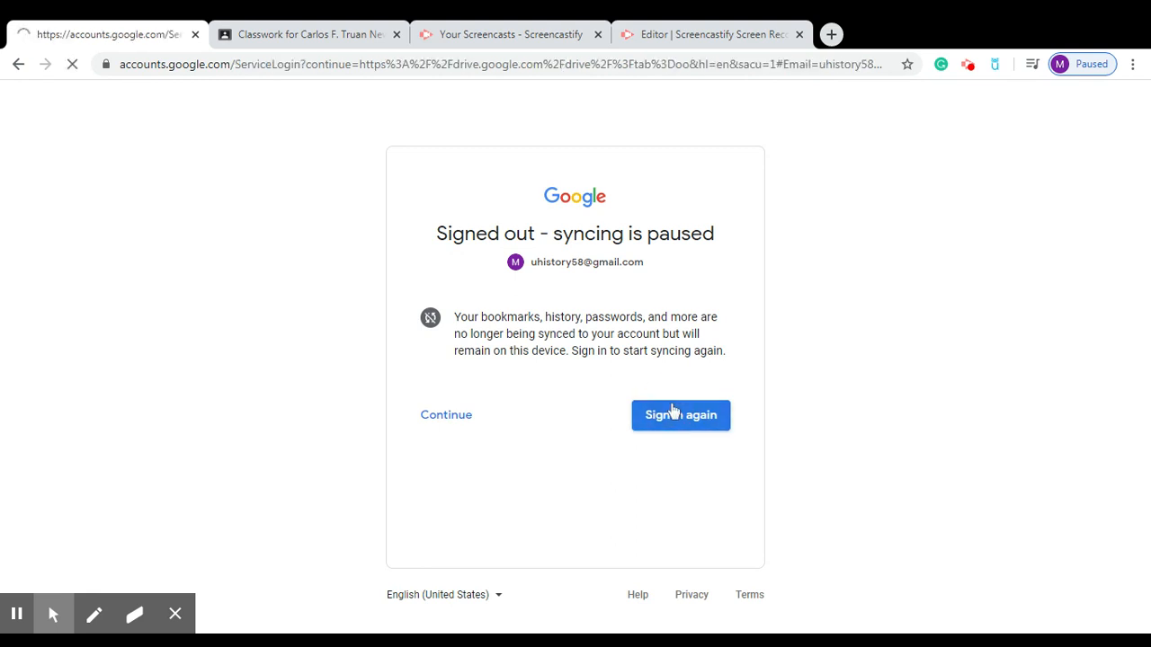
left_click_drag(634, 331, 366, 339)
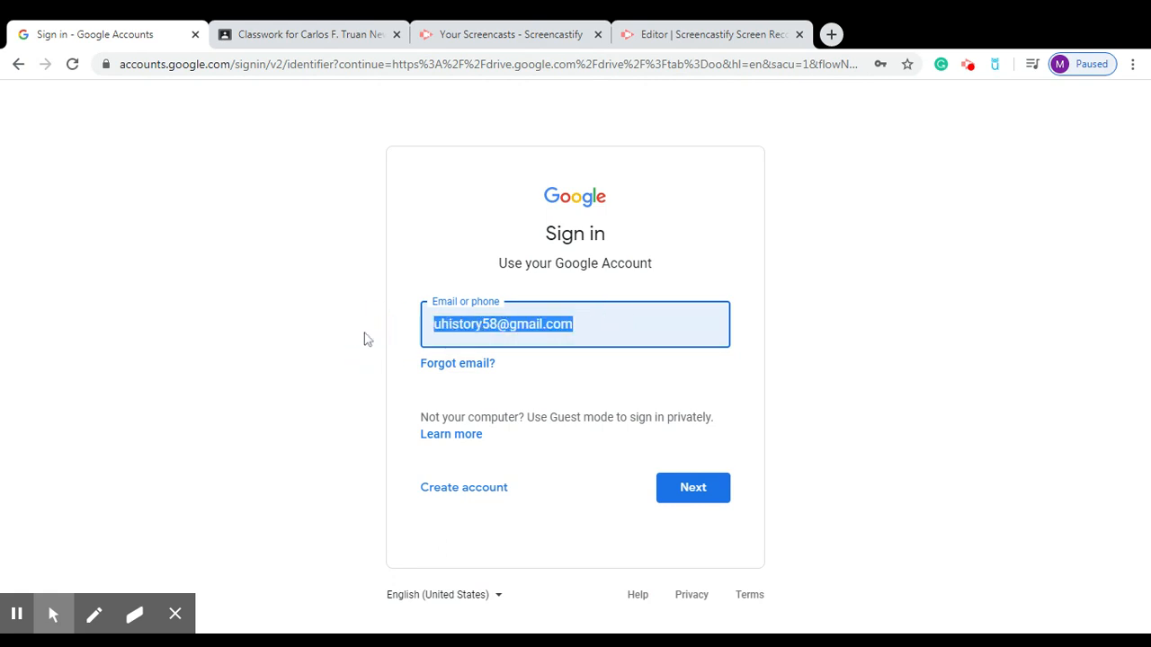
type("car")
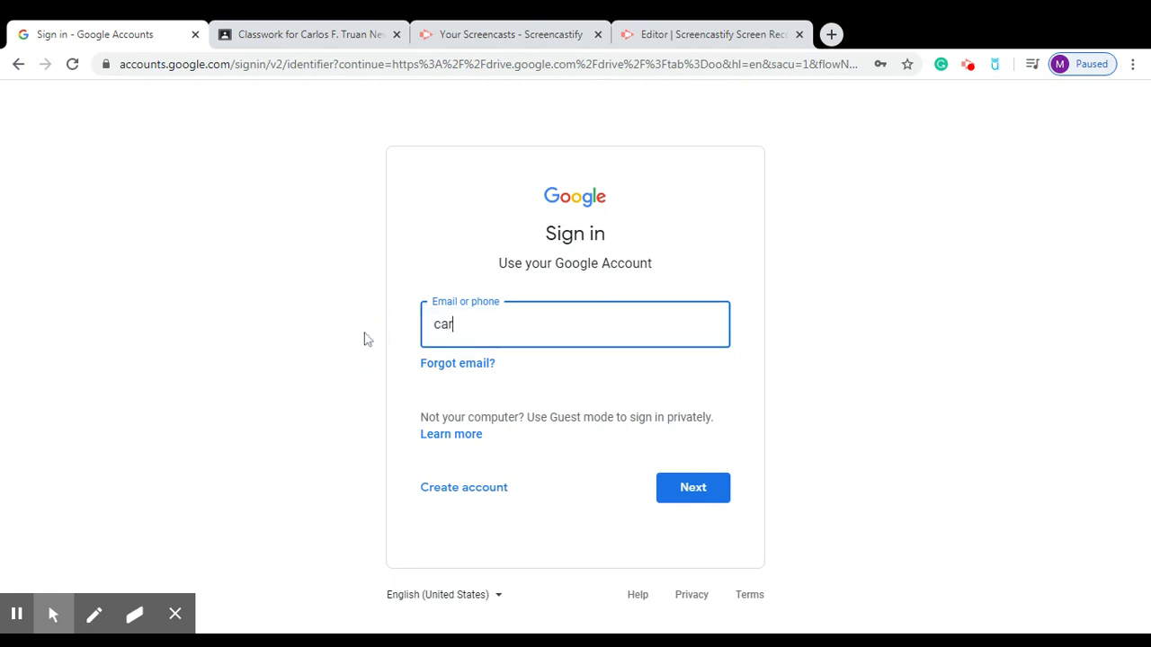
key("Down")
key("Return")
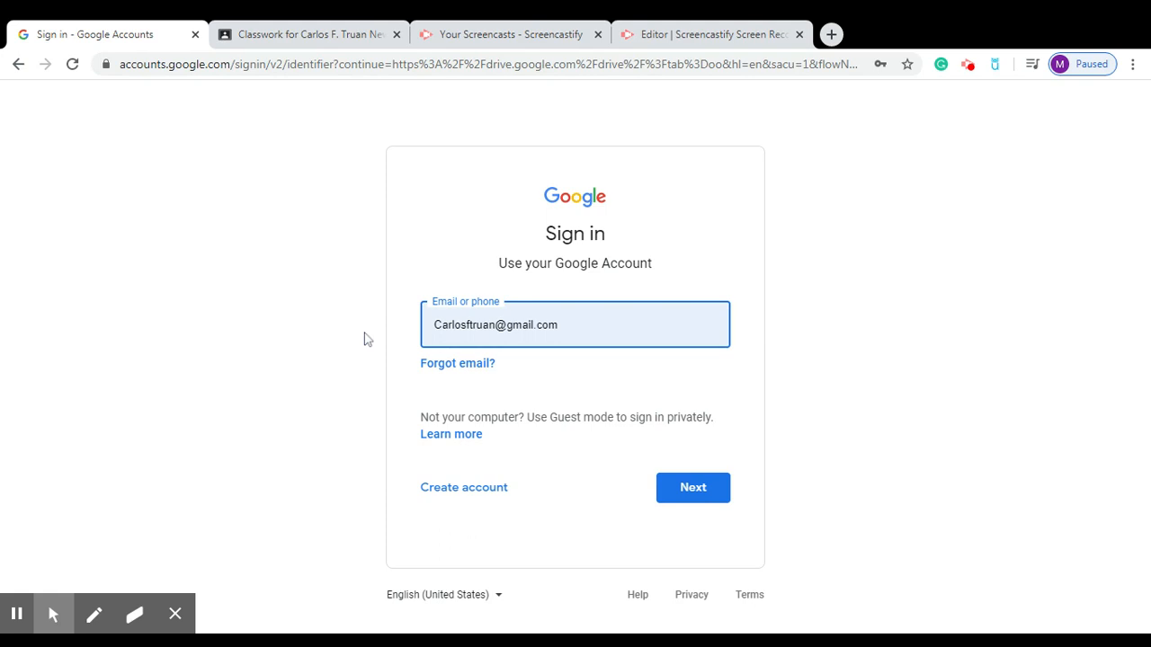
left_click(697, 490)
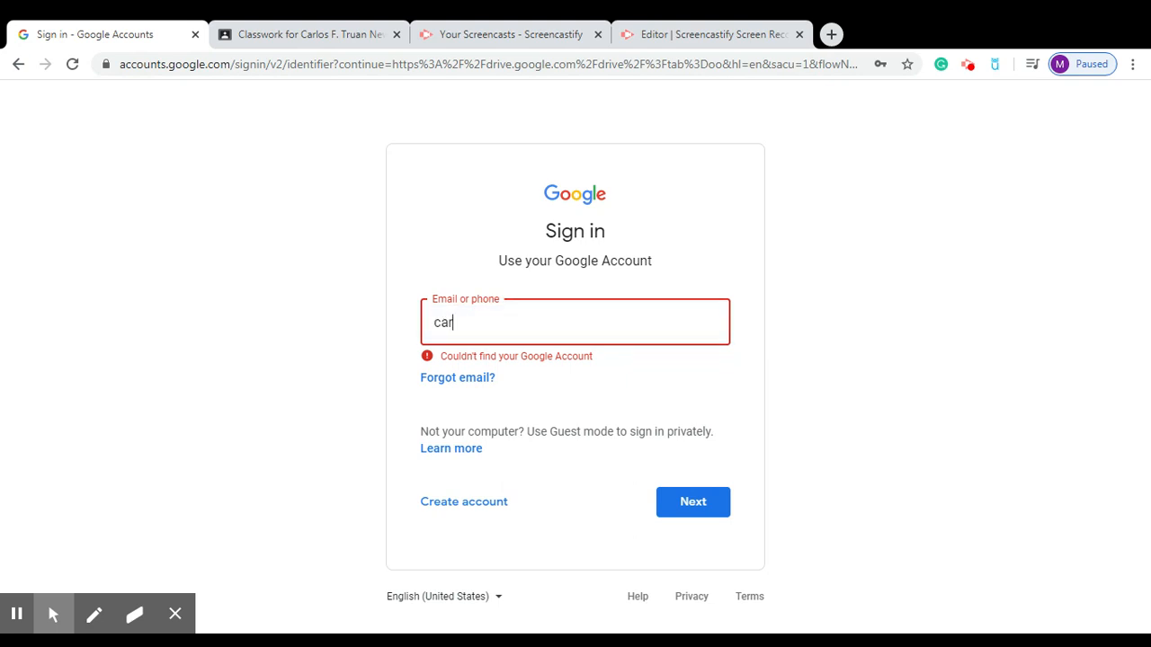
key("Down")
key("Return")
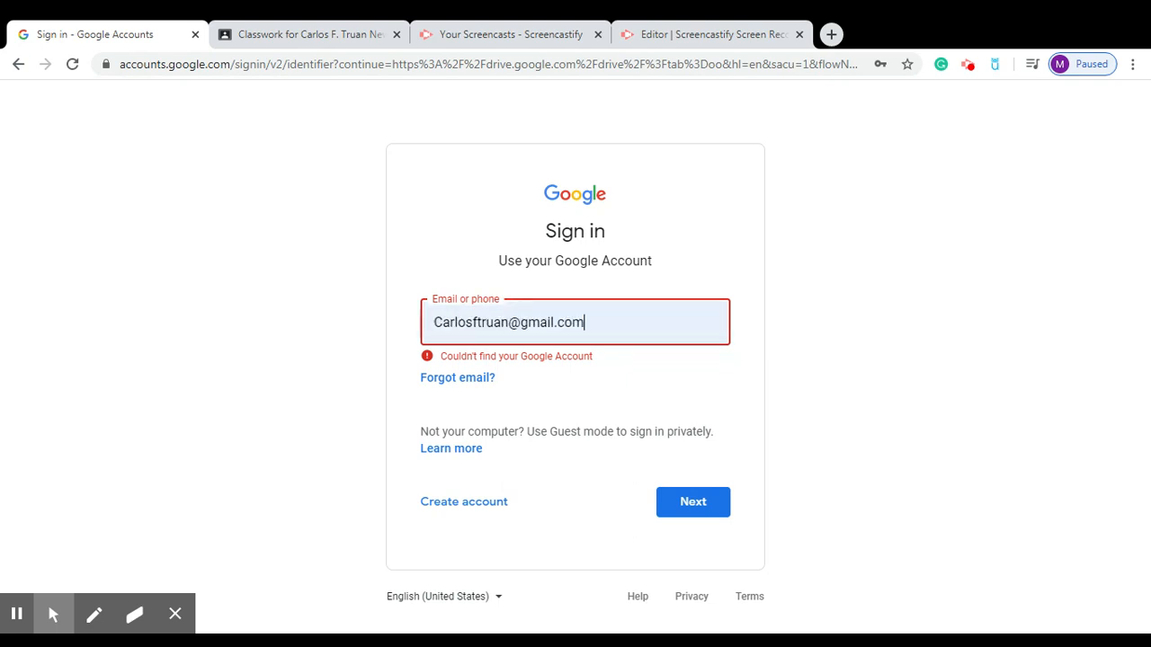
left_click(693, 502)
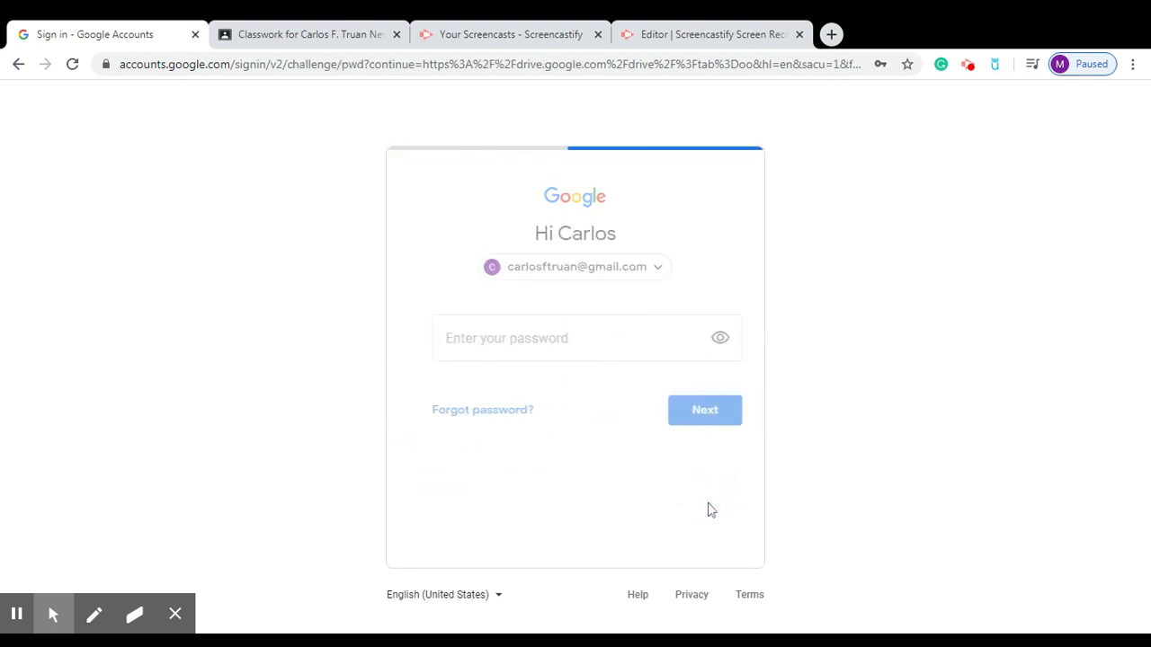
Enter the account password, retyping it after a wrong-password error, to reach My Drive.
key("ctrl+v")
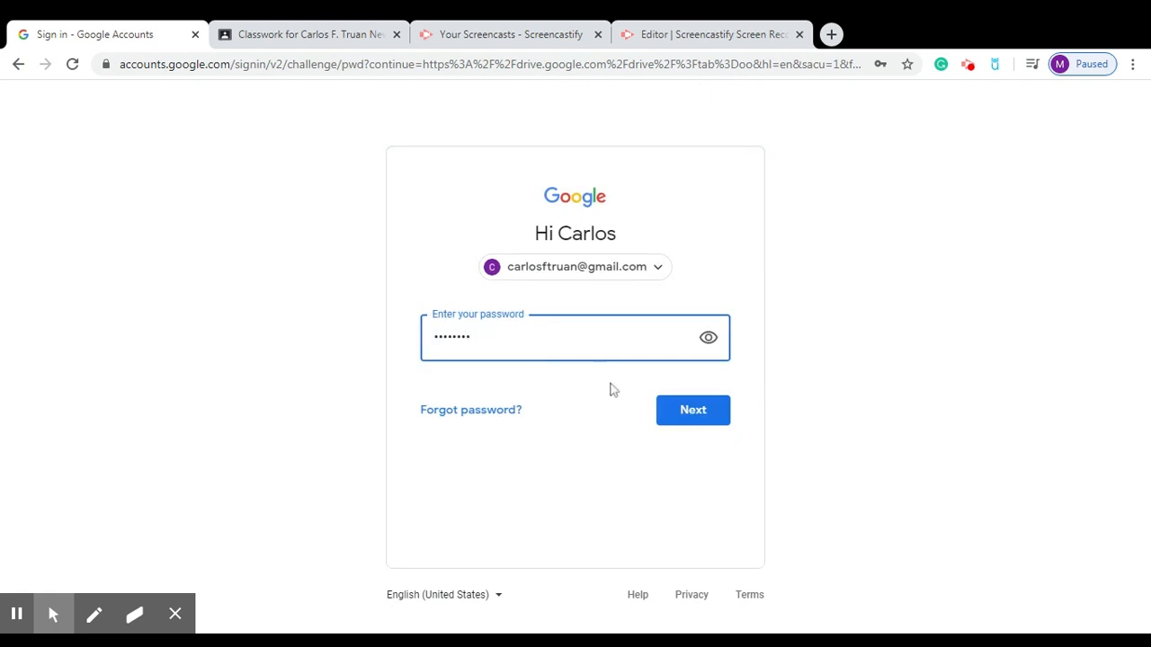
left_click(698, 418)
left_click(575, 341)
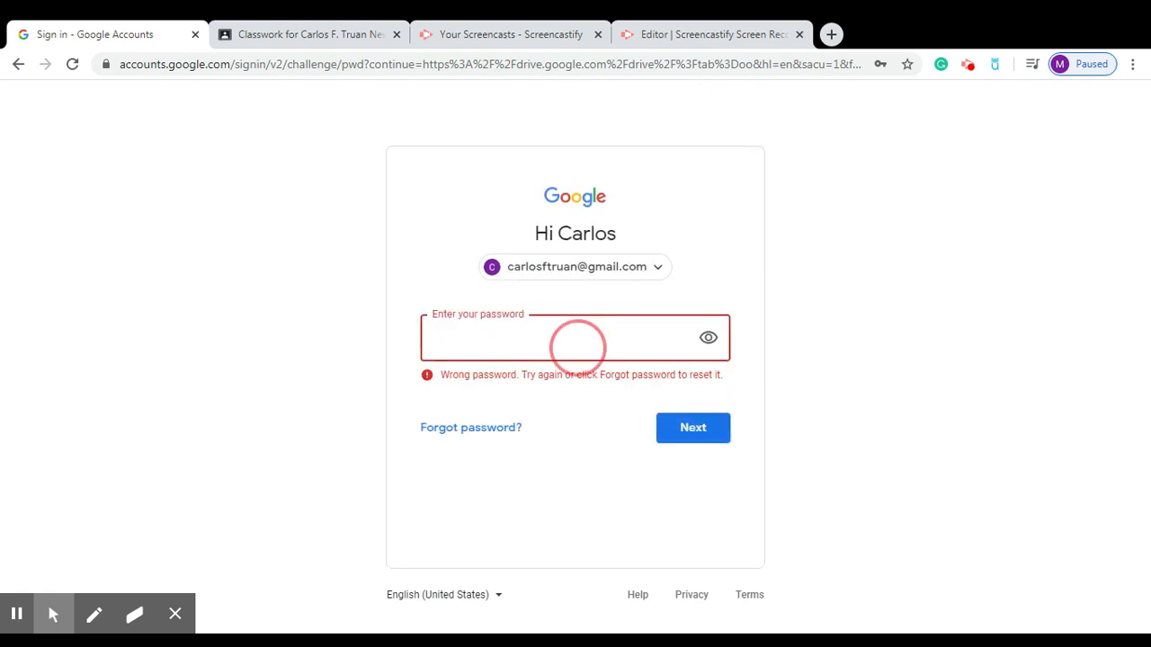
type("••••••••••")
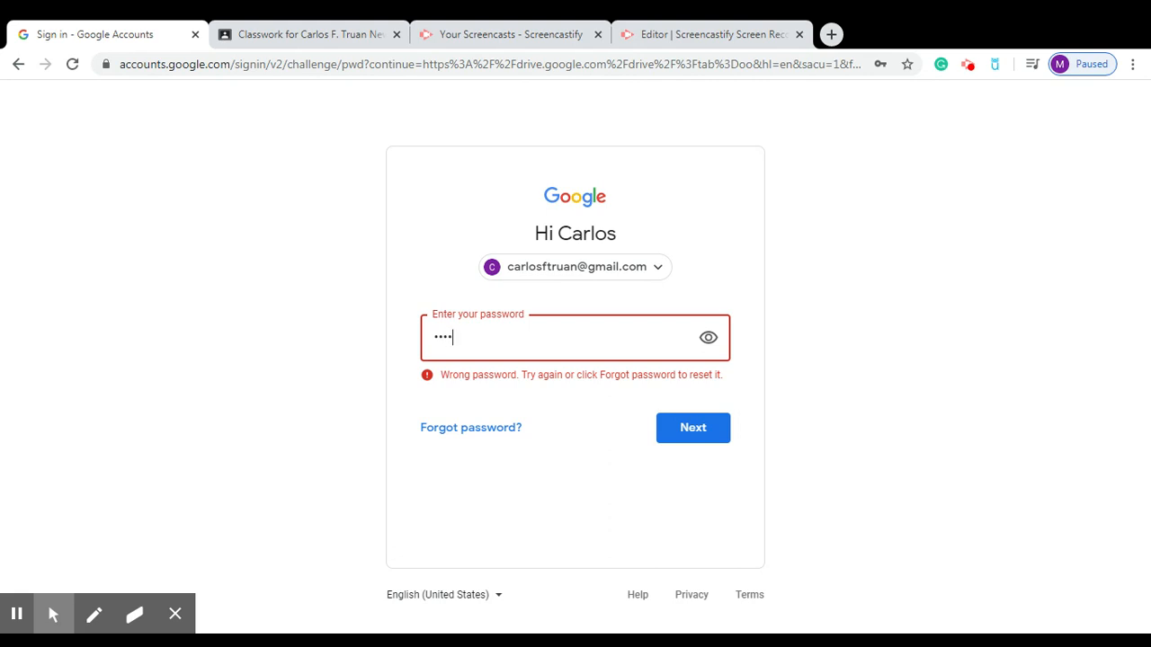
type("•••")
left_click(693, 432)
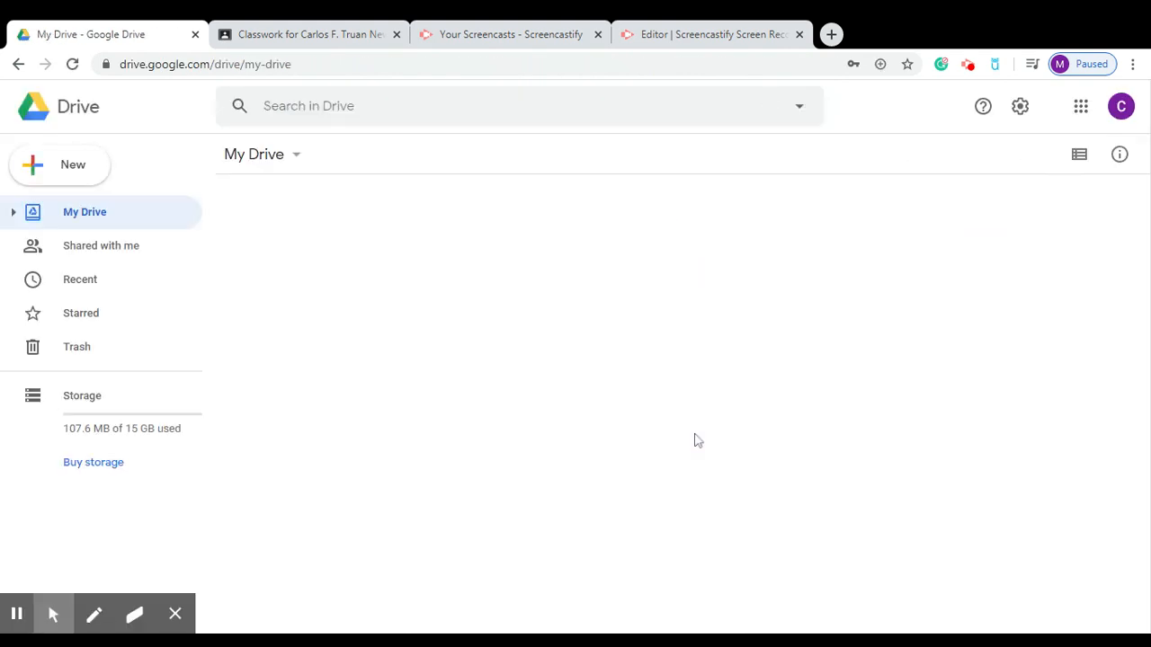
Go to google.com in the address bar and close the Classwork tab.
left_click(287, 64)
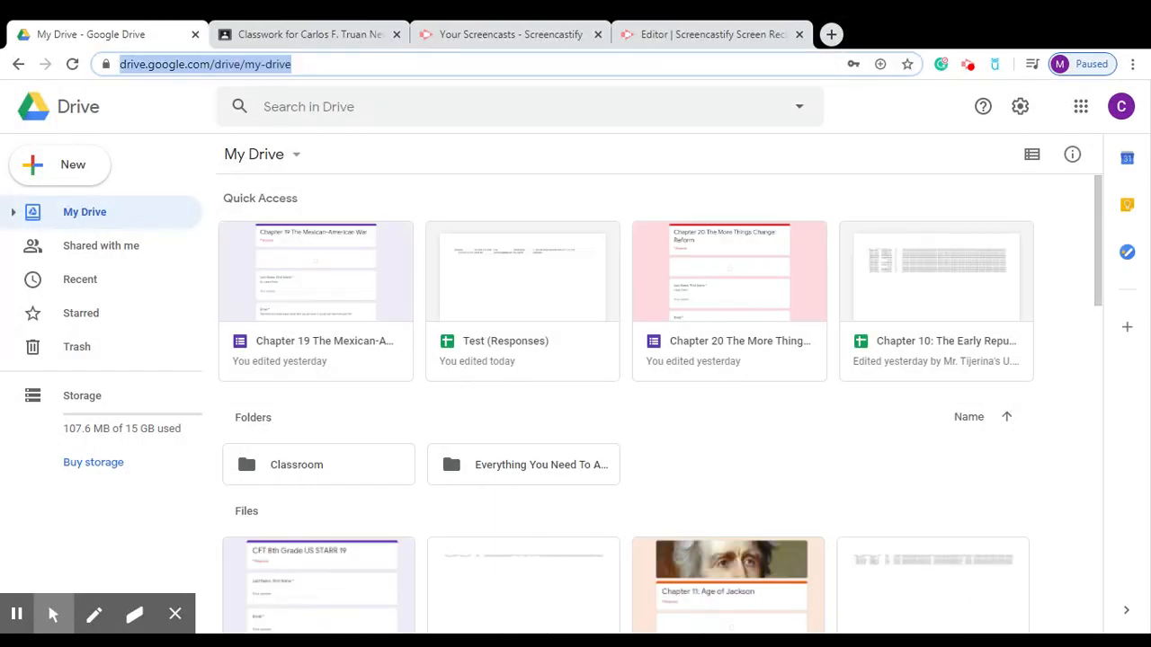
type("goo")
key("Return")
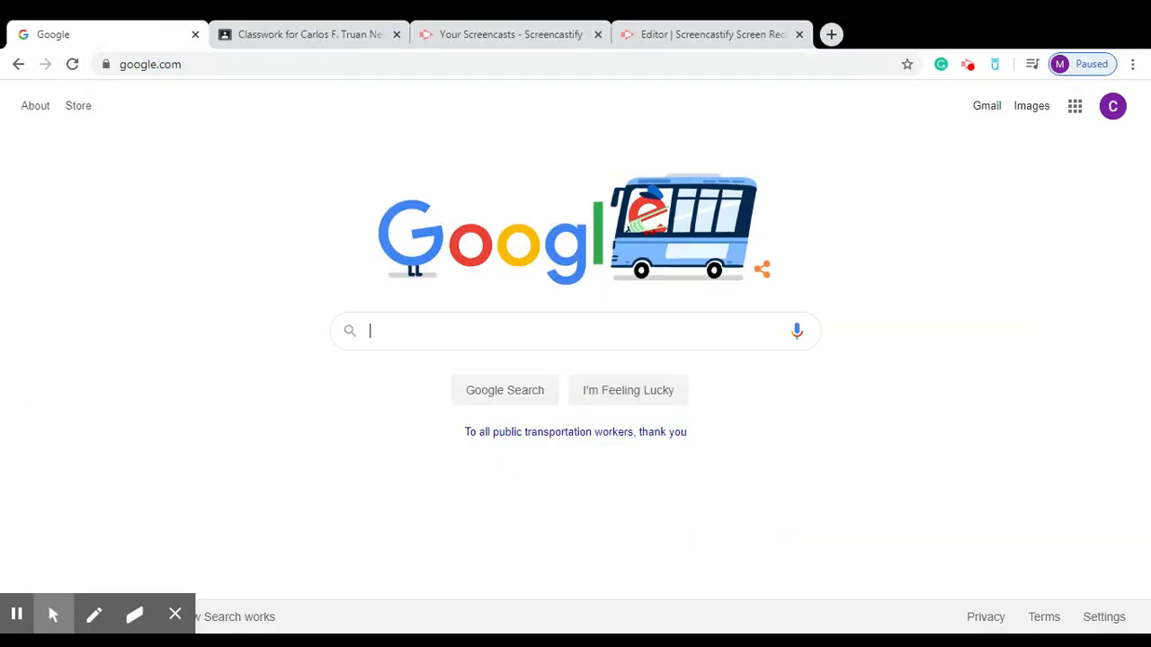
left_click(397, 34)
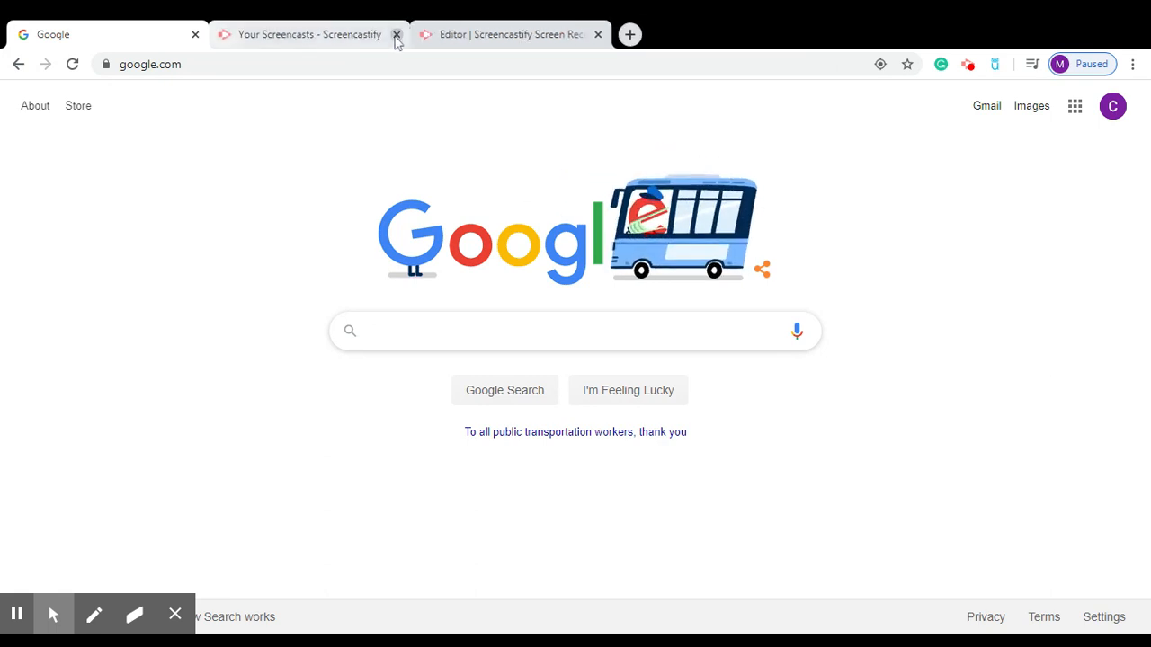
Open Google Drive from the Google apps grid.
left_click(1055, 168)
mouse_move(1054, 165)
left_mouse_down()
mouse_move(1074, 108)
mouse_move(1071, 150)
left_mouse_up()
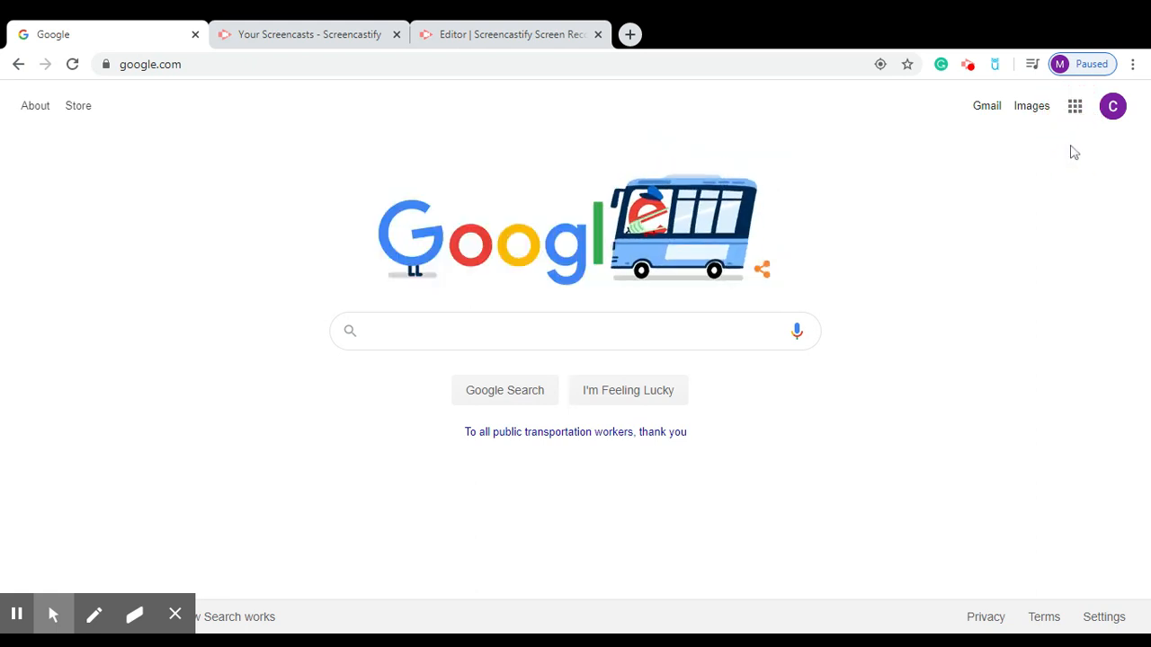
left_click(1074, 114)
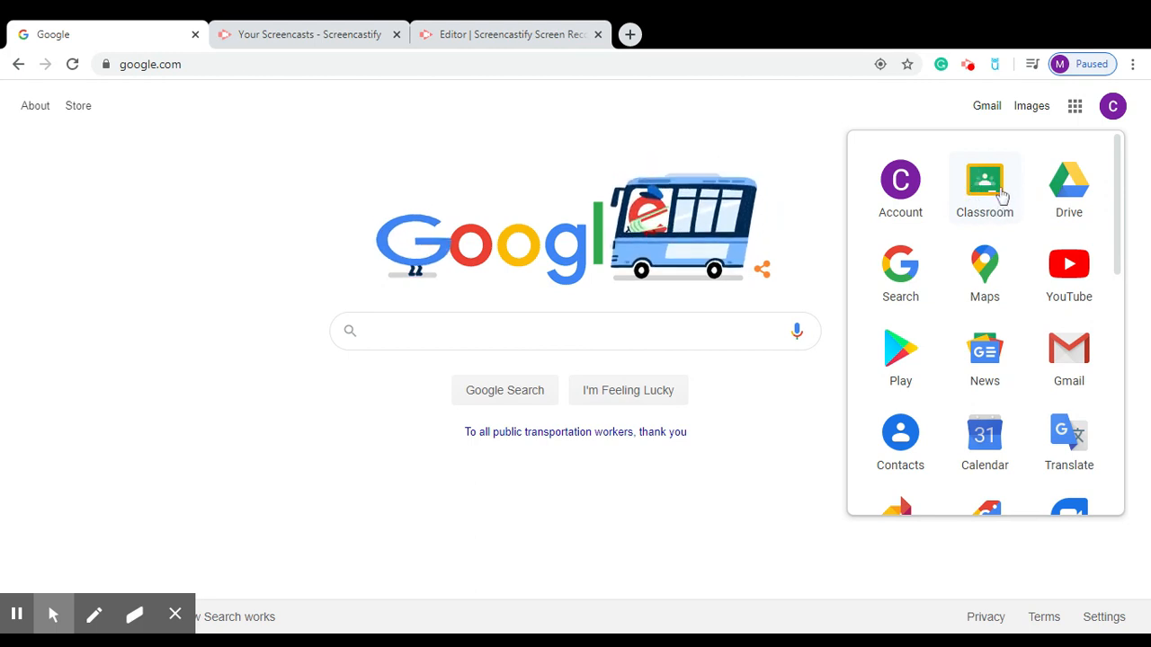
left_click(1059, 204)
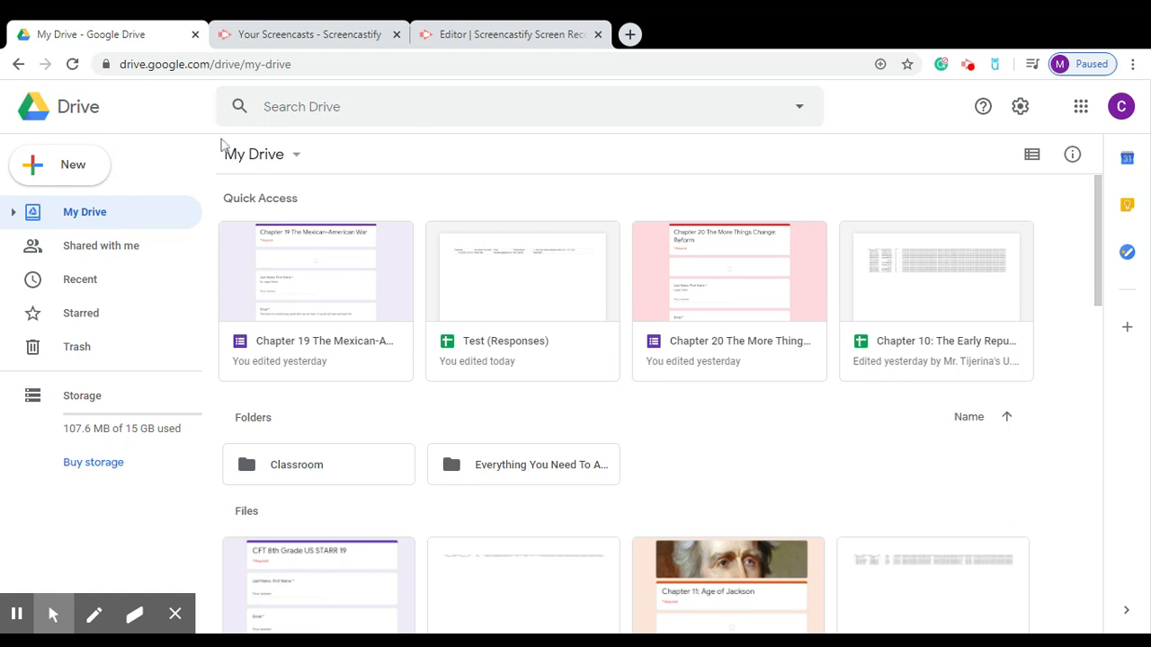
Create a blank Google Form from Drive via New > More > Google Forms.
mouse_move(99, 146)
left_mouse_down()
mouse_move(29, 160)
mouse_move(91, 165)
left_mouse_up()
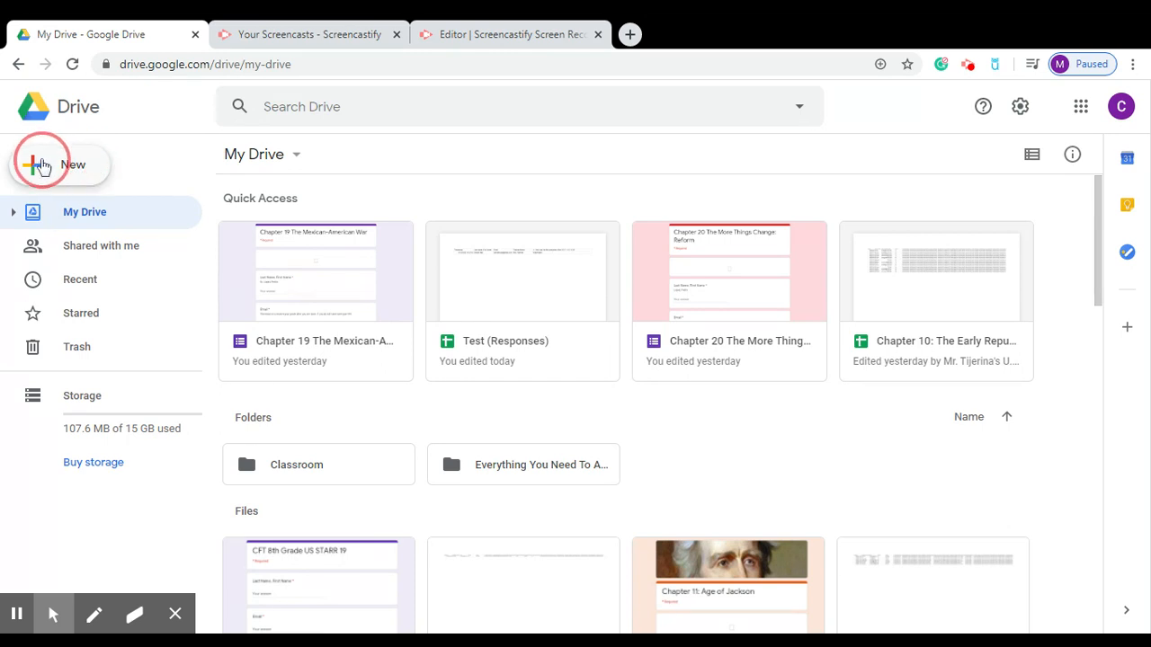
left_click(80, 166)
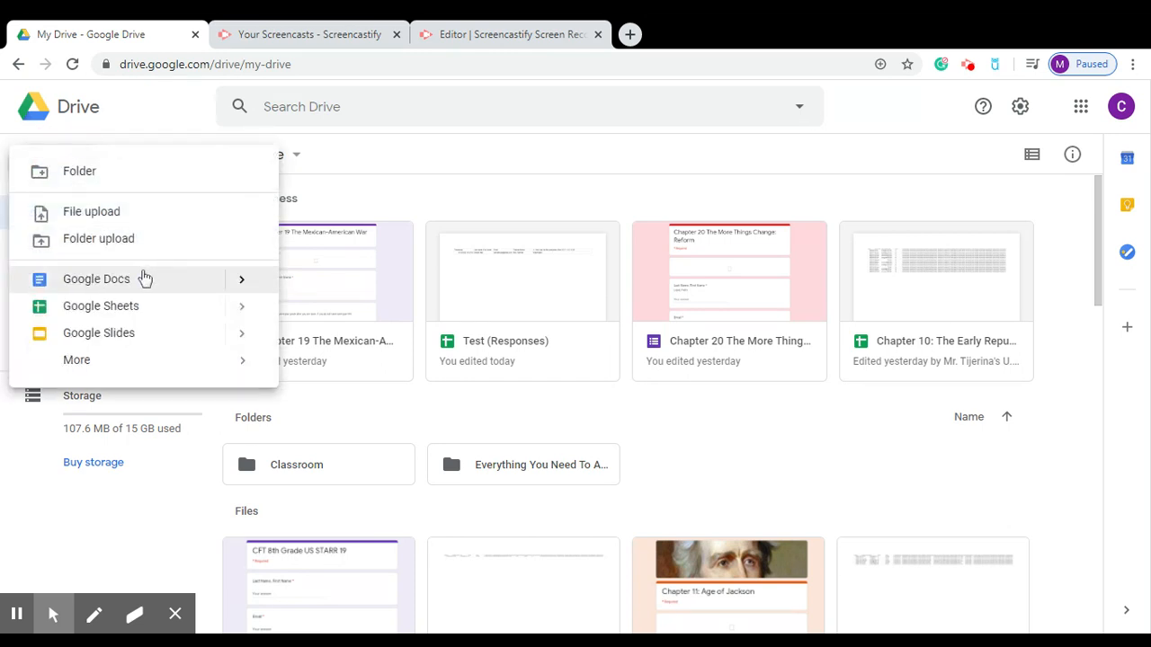
left_click(116, 365)
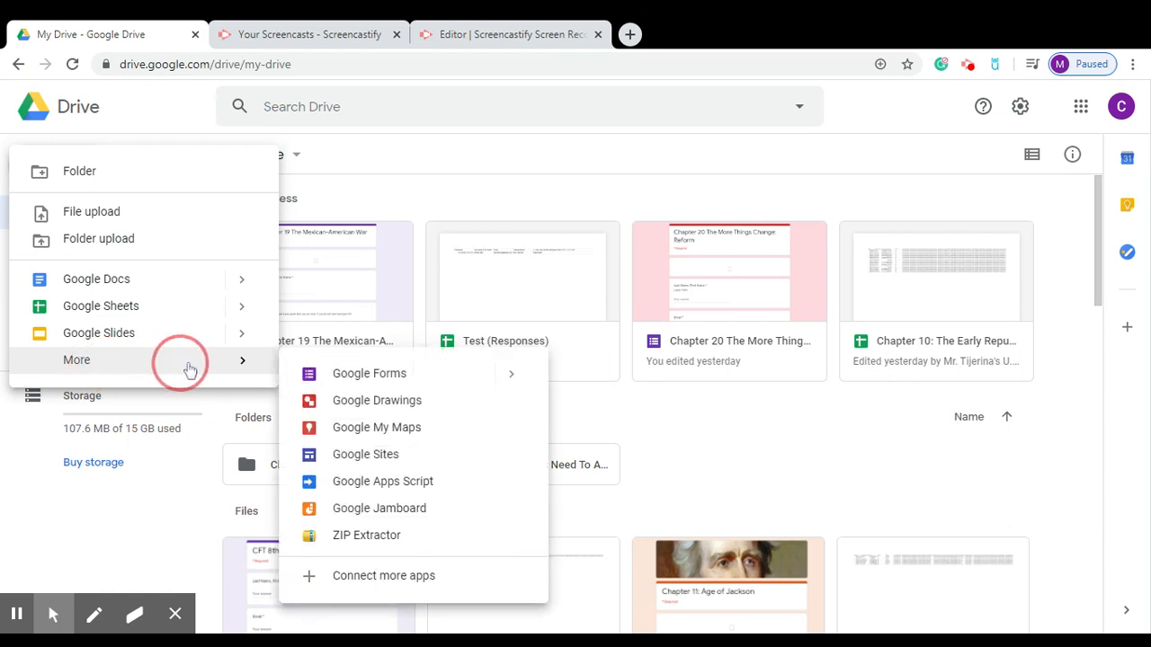
left_click(364, 376)
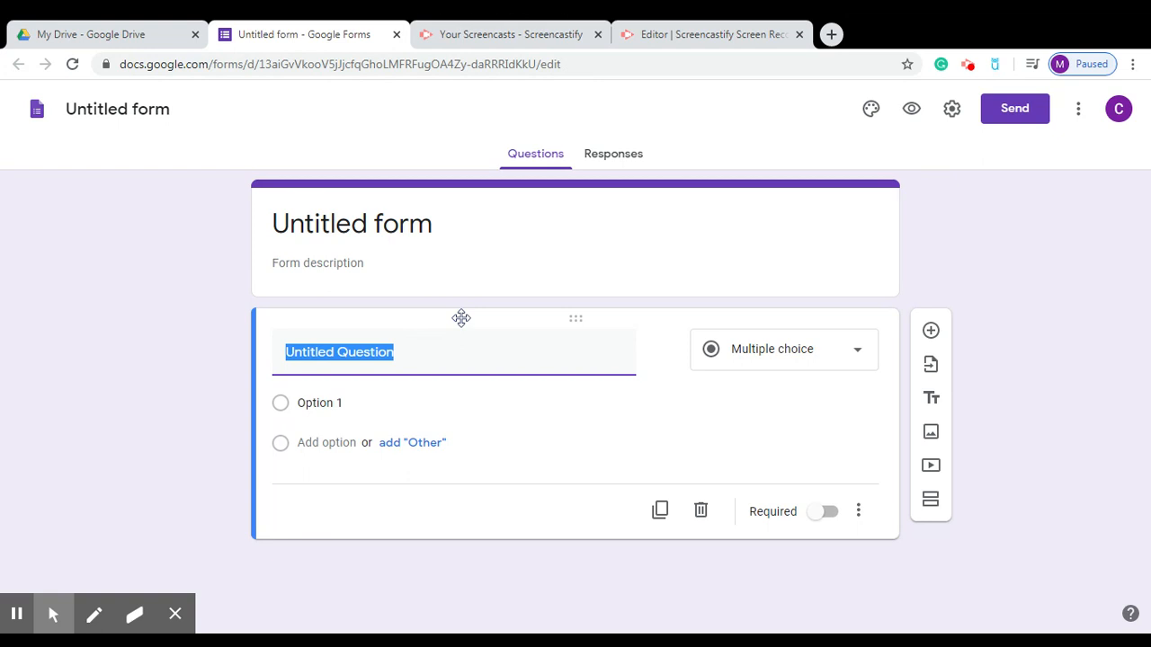
Set both the form title and the file name to 'Test'.
left_click(862, 230)
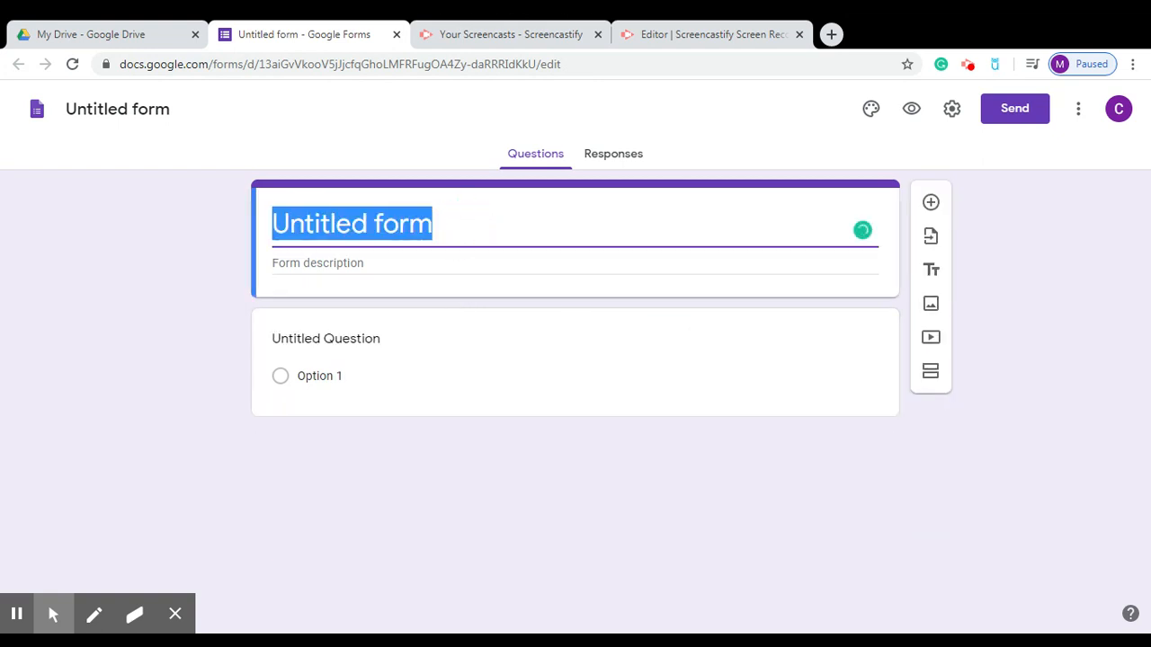
type("Test")
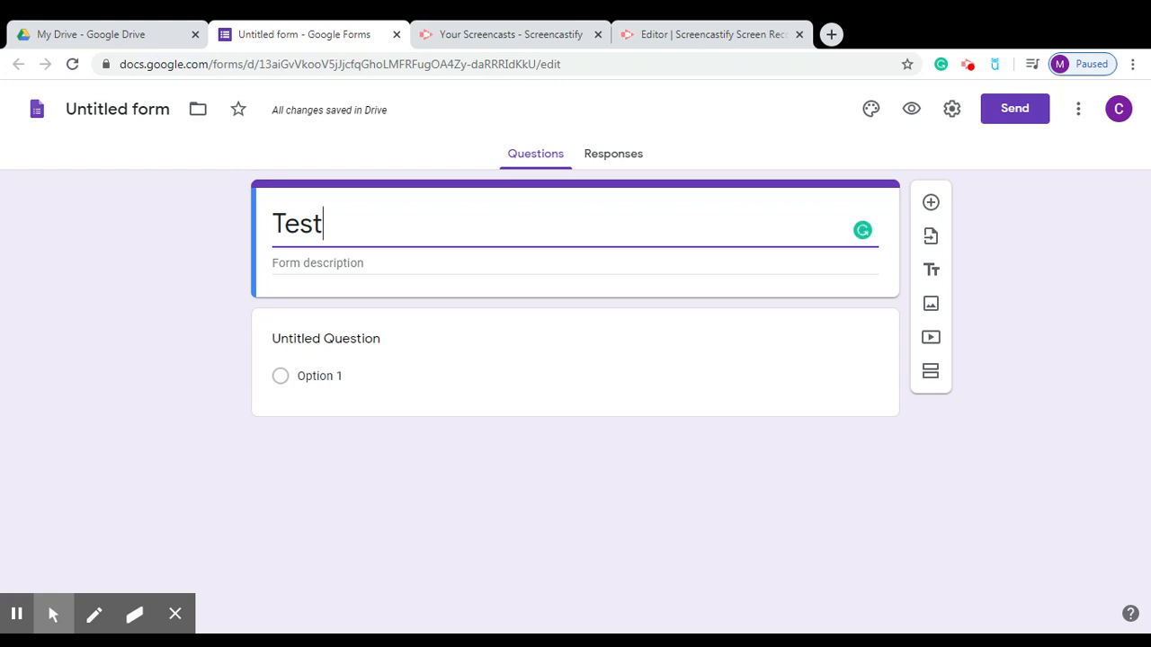
left_click(187, 187)
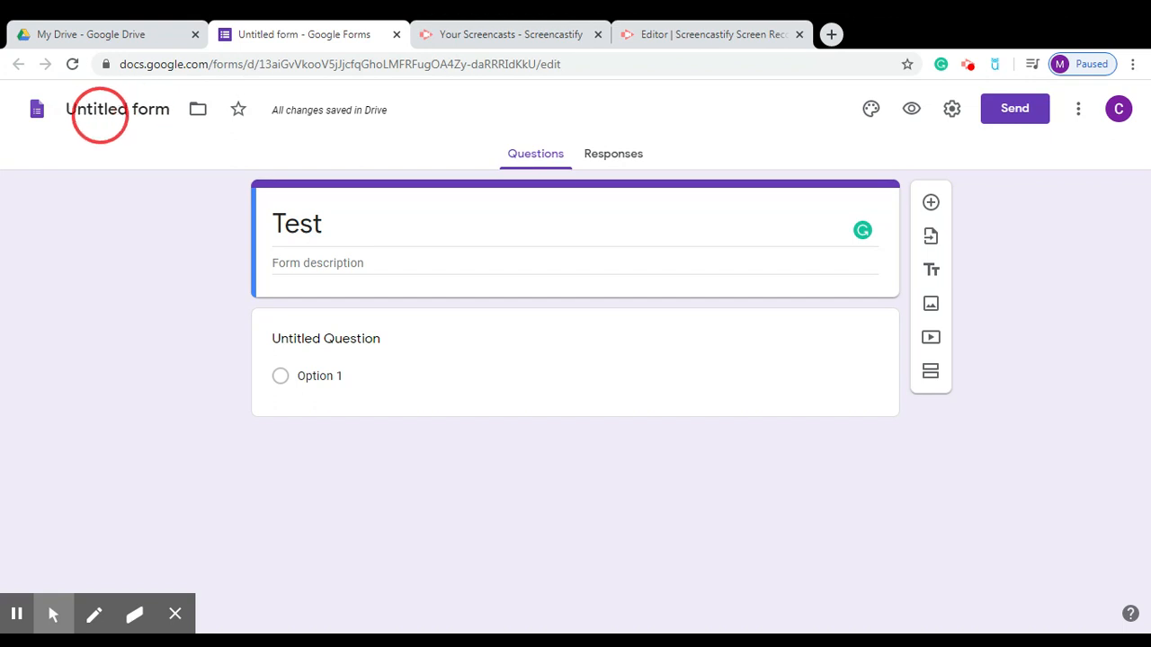
left_click(94, 110)
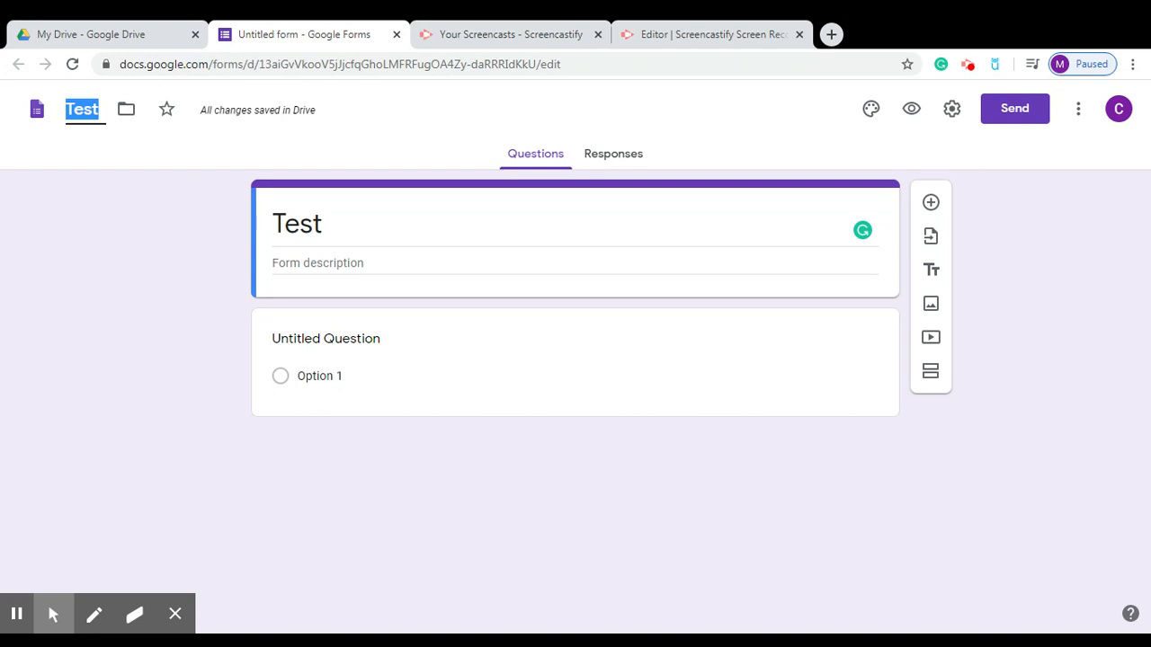
left_click(43, 97)
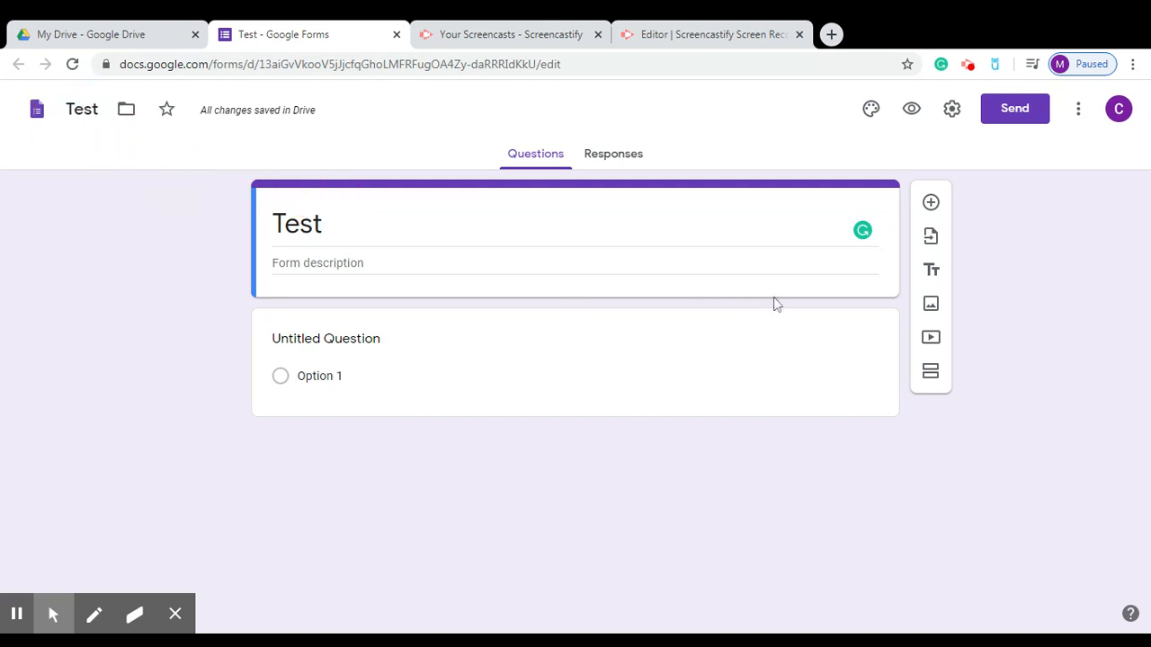
left_click(396, 352)
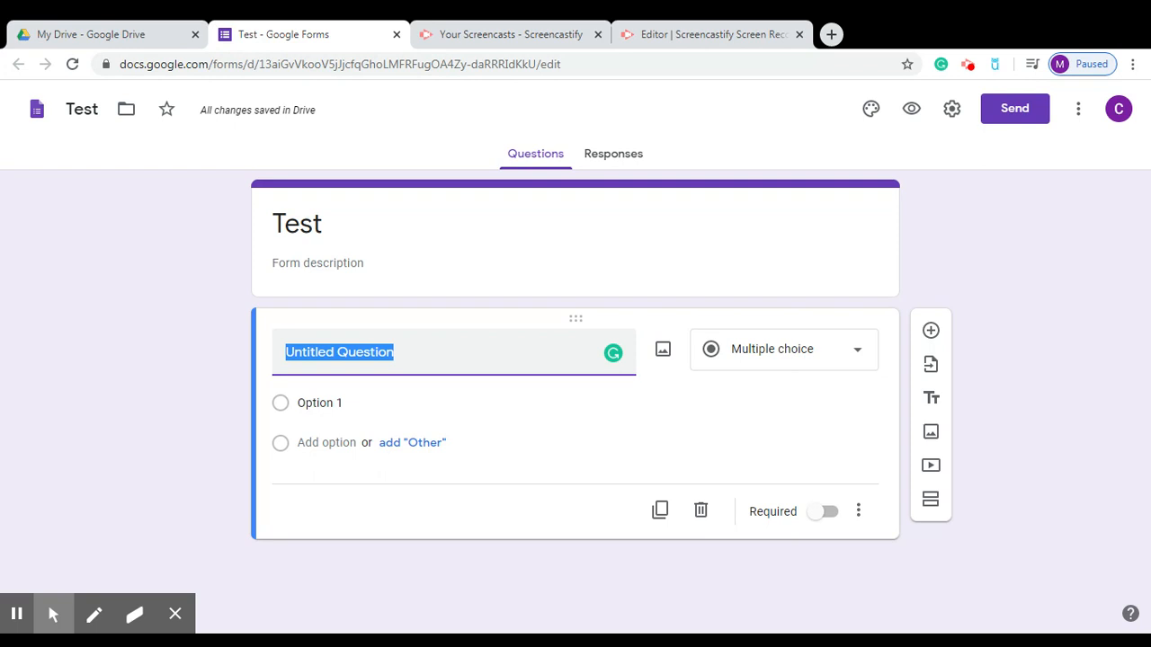
Title the first question 'Last Name, First Name', correcting typing mistakes along the way.
type("le")
key("BackSpace")
key("BackSpace")
type("Last, Name")
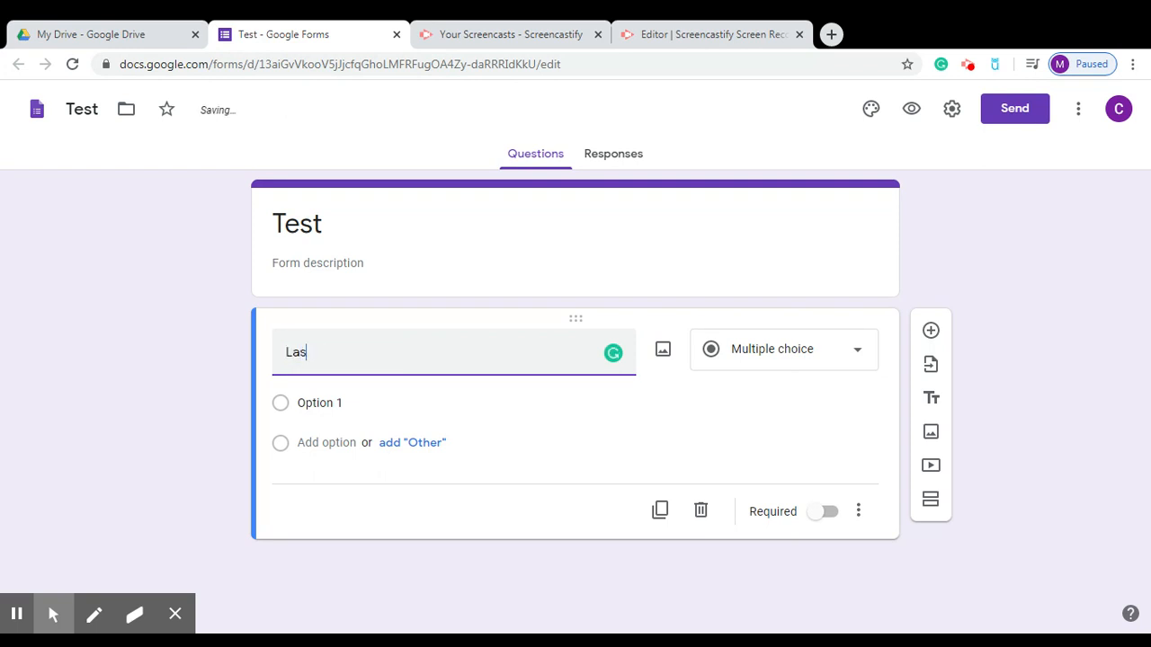
key("BackSpace")
key("BackSpace")
key("BackSpace")
key("BackSpace")
key("BackSpace")
key("BackSpace")
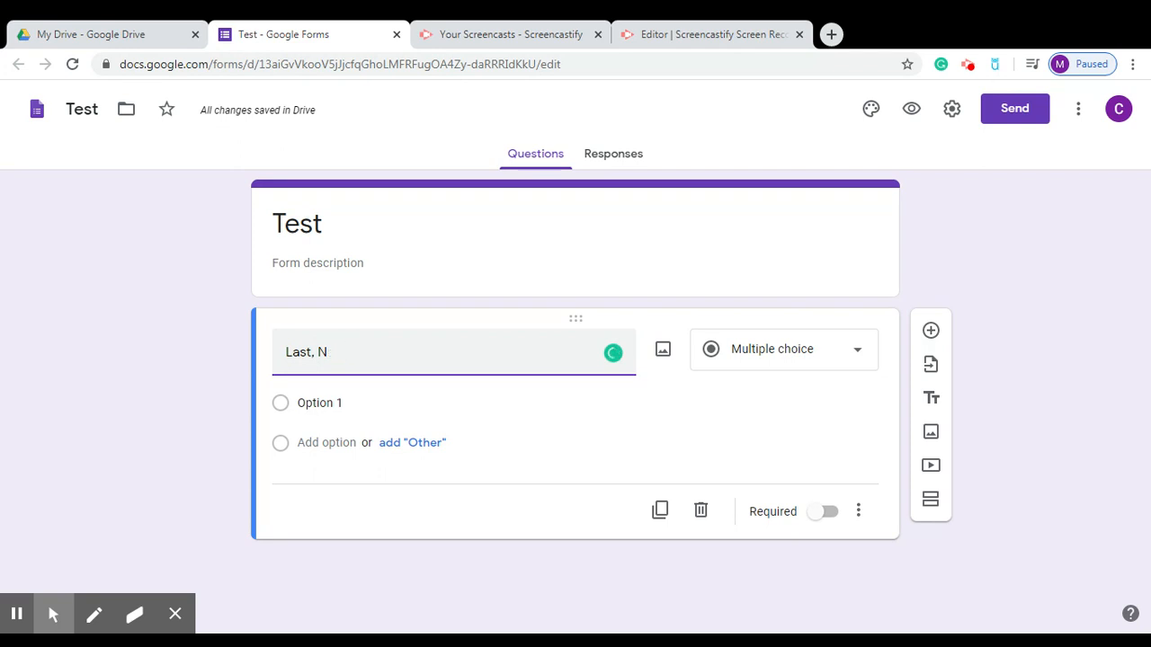
type("Name")
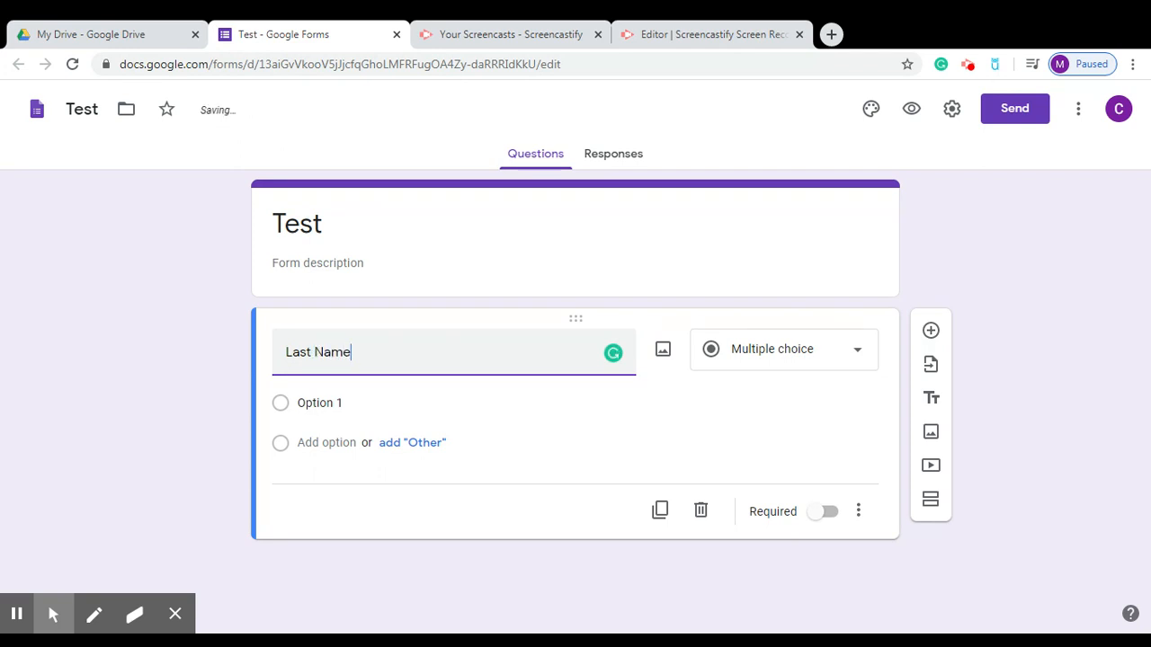
type(", First Name")
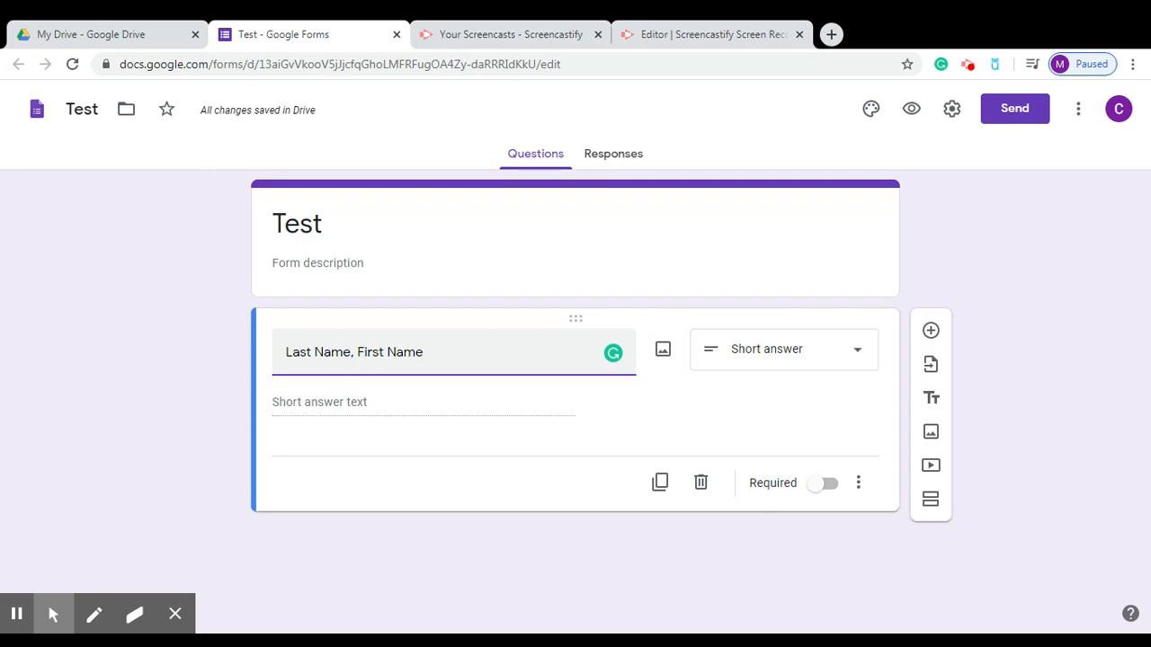
Make the name question a required Short answer question.
left_click(770, 344)
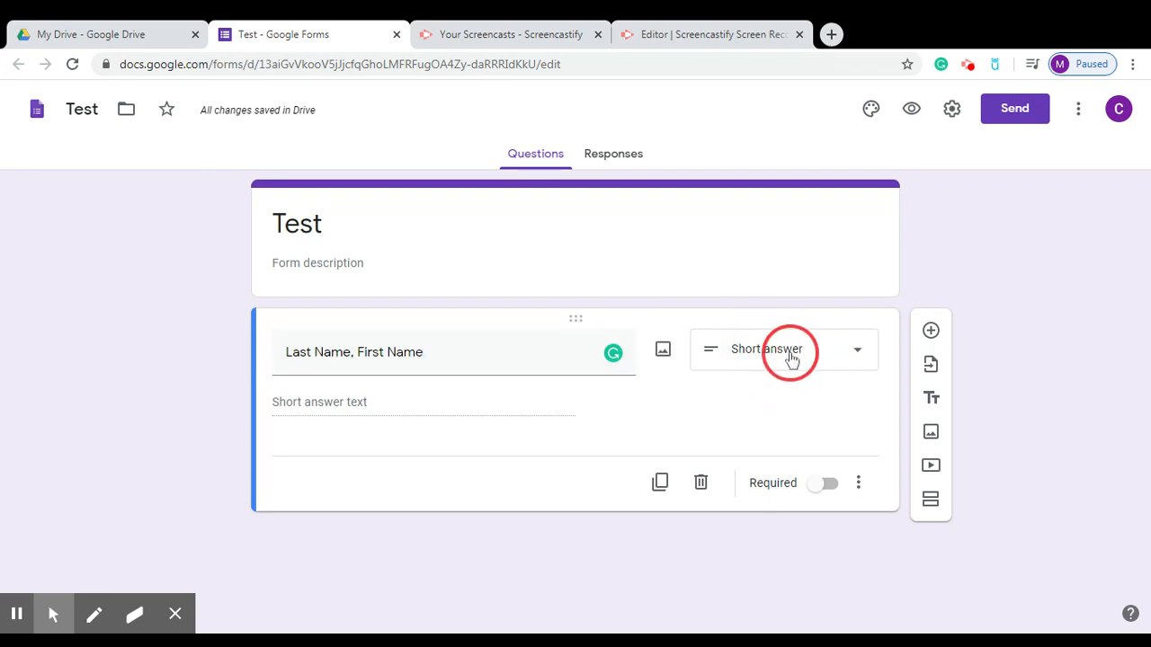
left_click(791, 357)
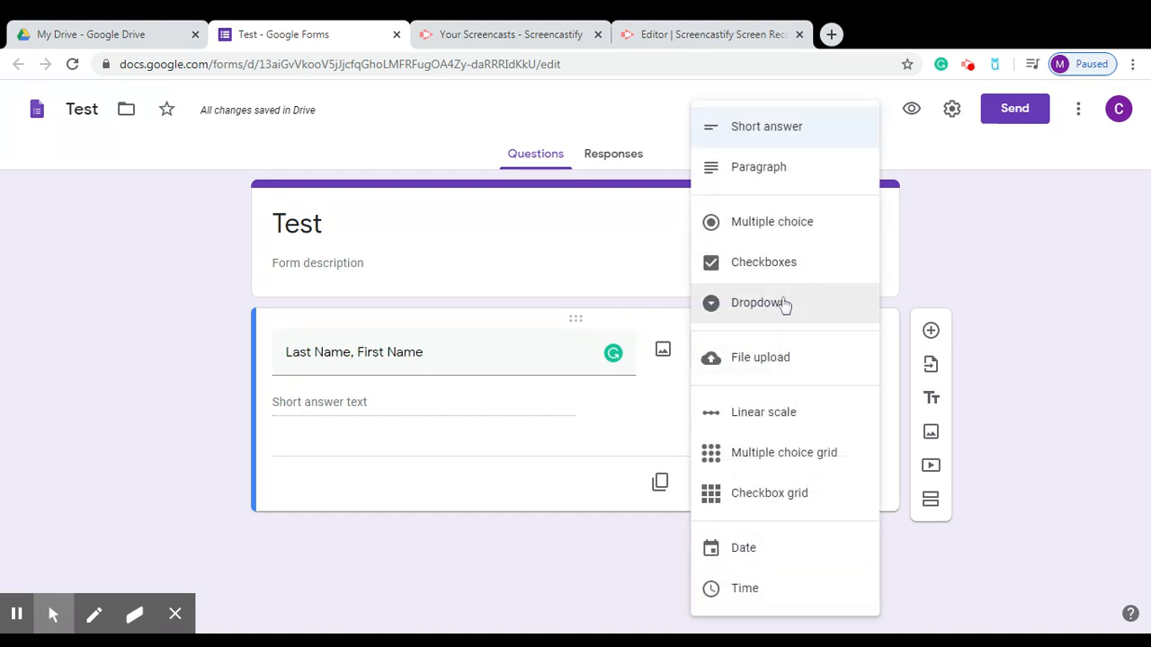
left_click(598, 437)
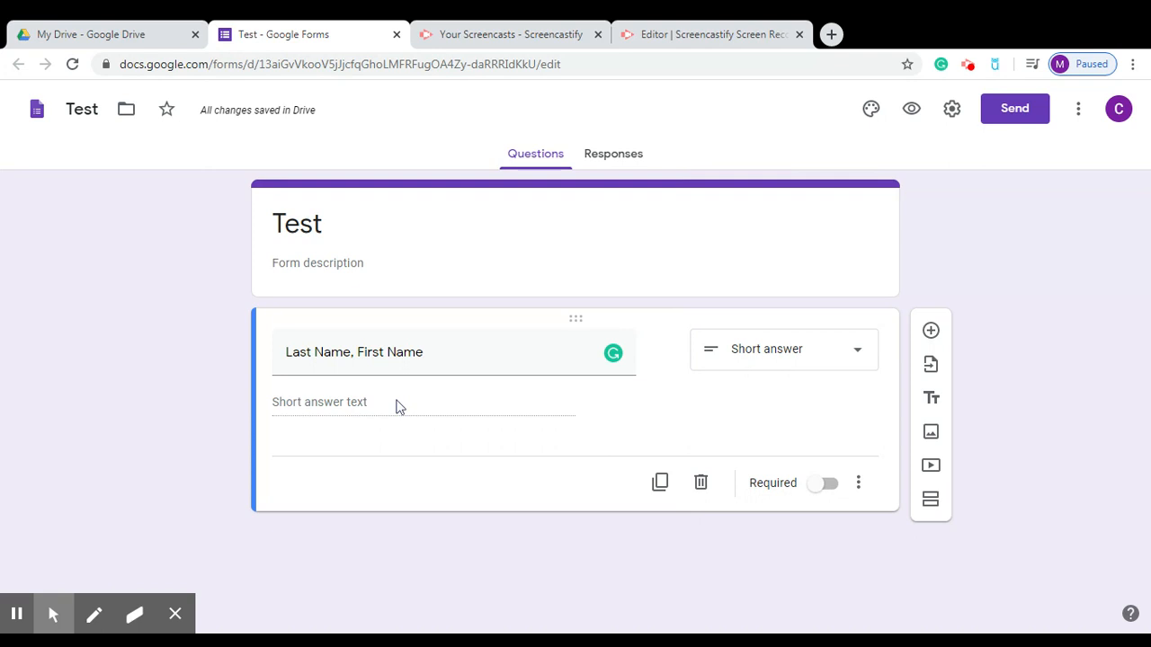
left_click(823, 489)
left_click(824, 489)
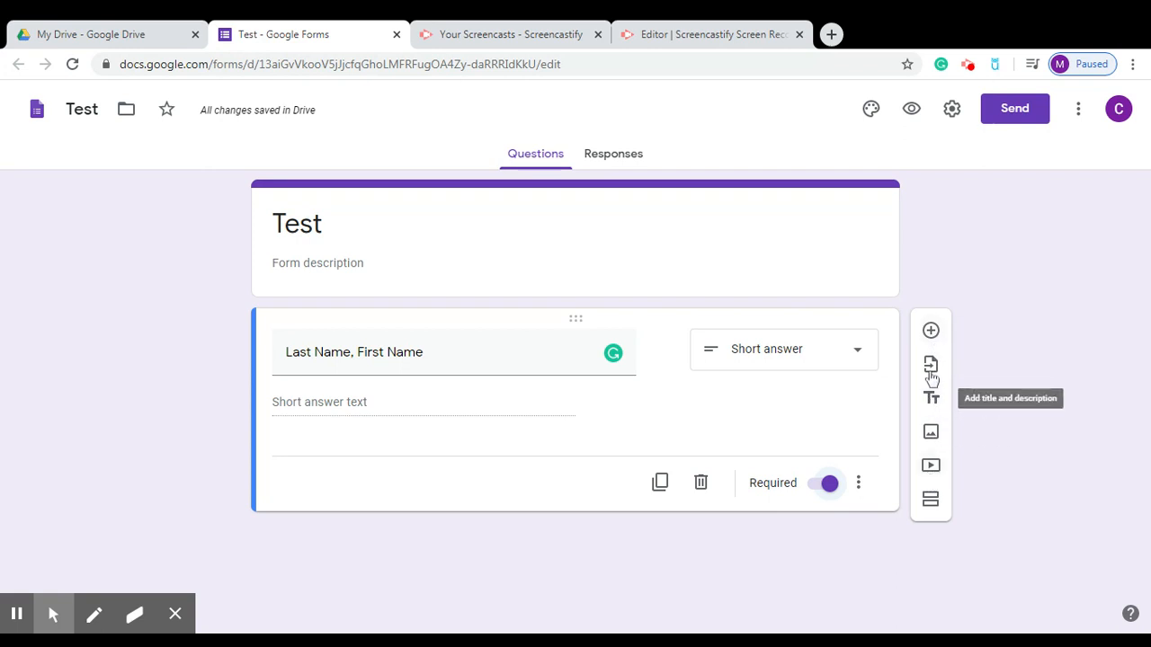
Add a new blank question below the name question.
left_click(965, 341)
left_click_drag(966, 343, 935, 368)
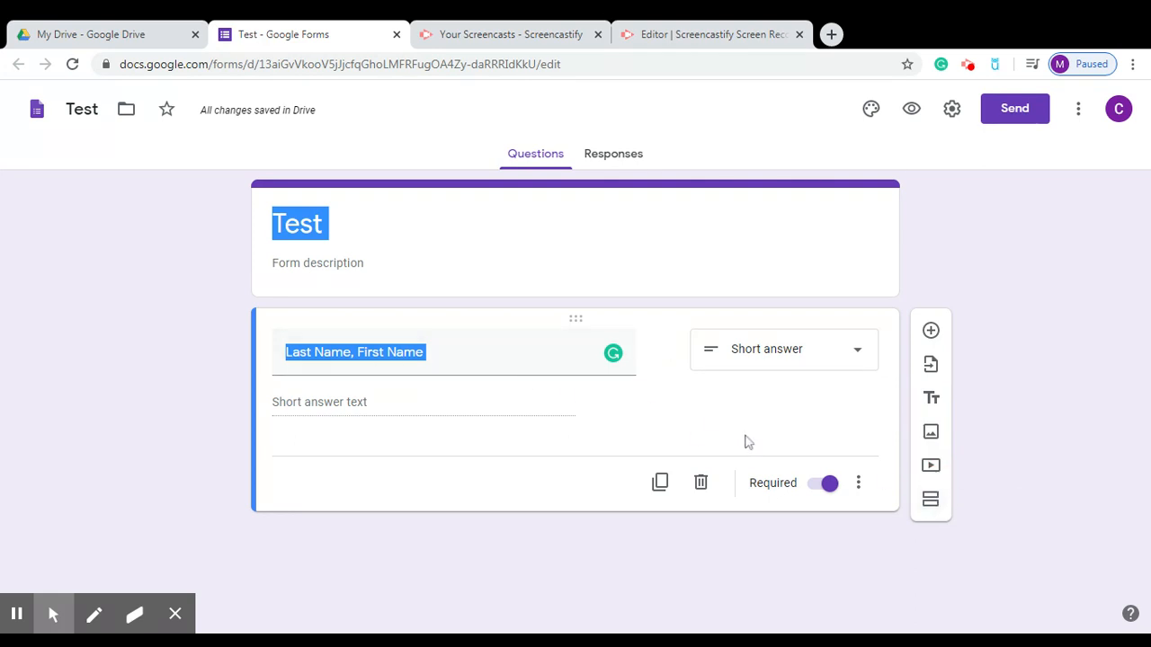
left_click(935, 332)
left_click_drag(1140, 282, 1129, 404)
Title the second question 'Email'.
left_click(325, 406)
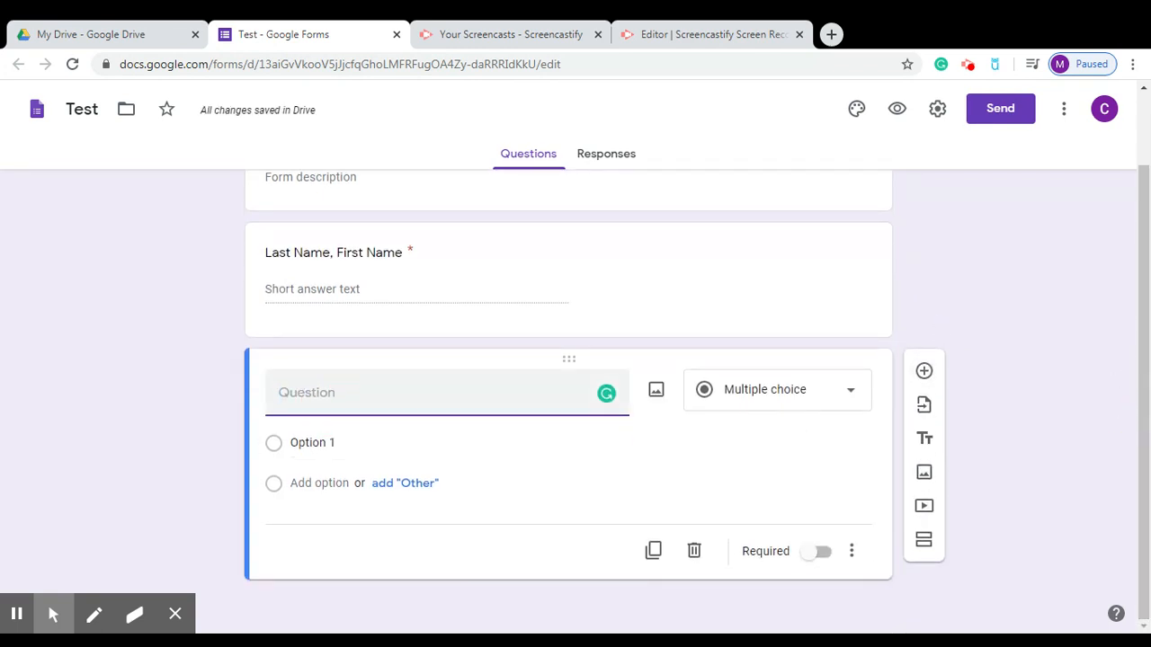
type("Email")
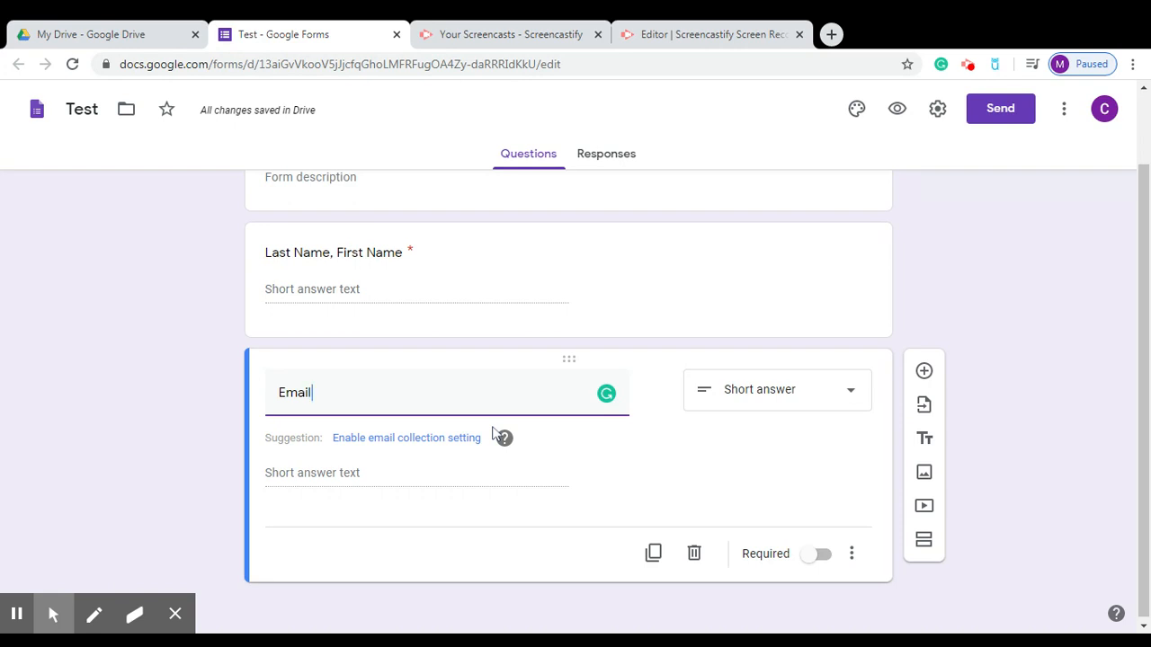
left_click(854, 553)
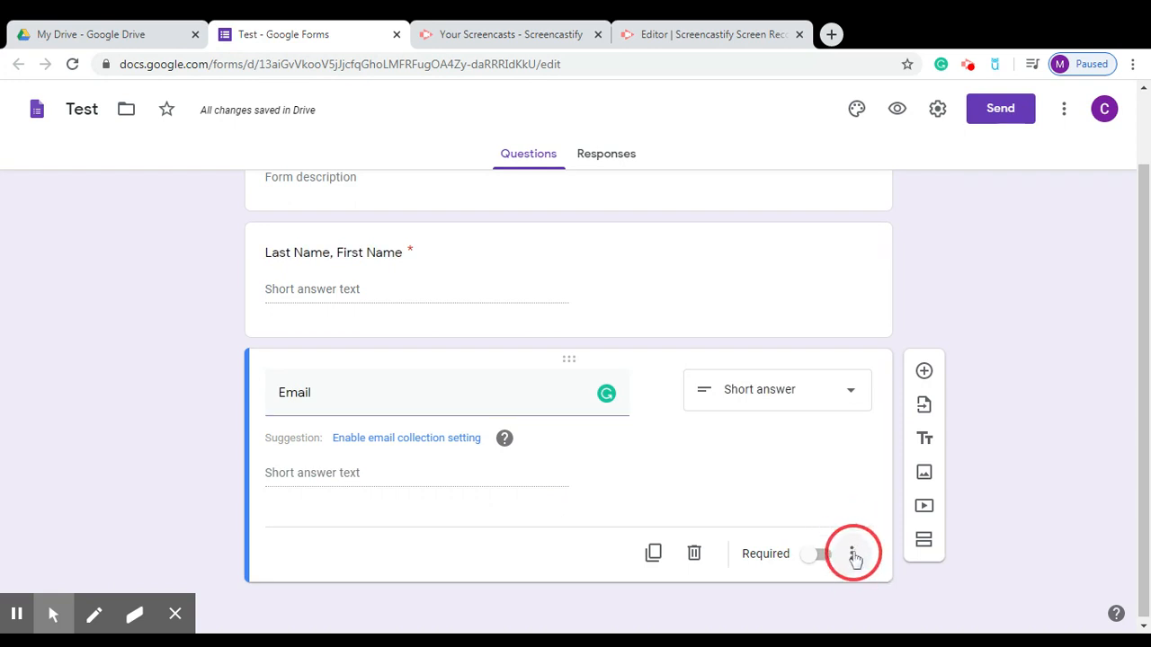
Add a description to Email asking students for their address to receive grades, else type 999.
left_click(853, 554)
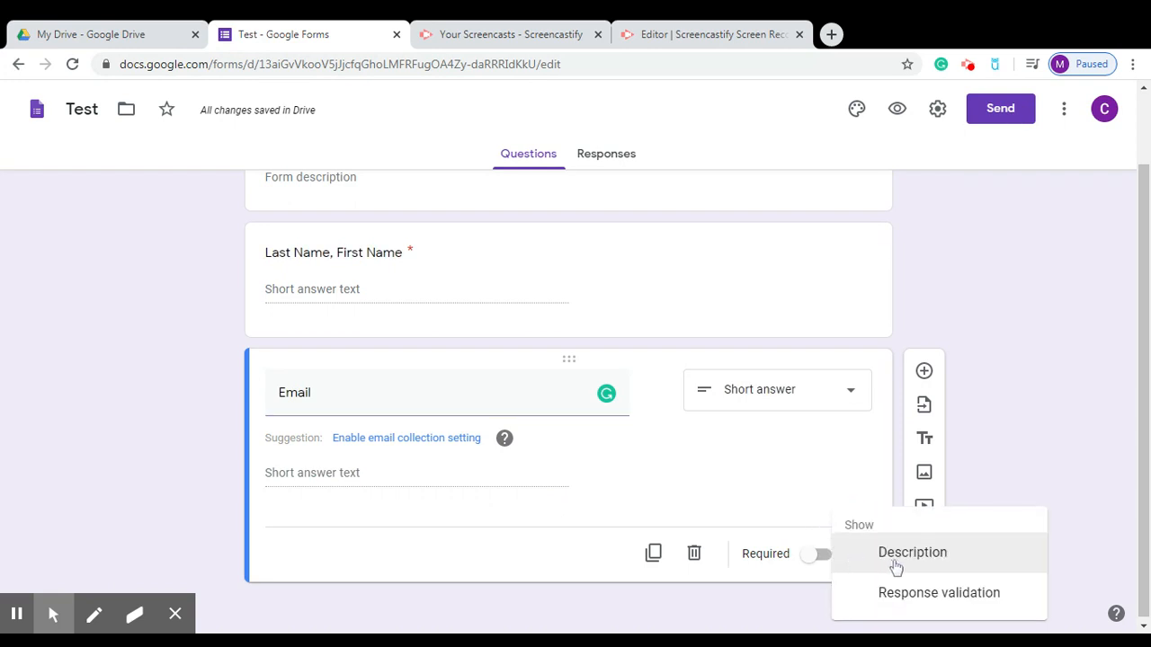
left_click(890, 564)
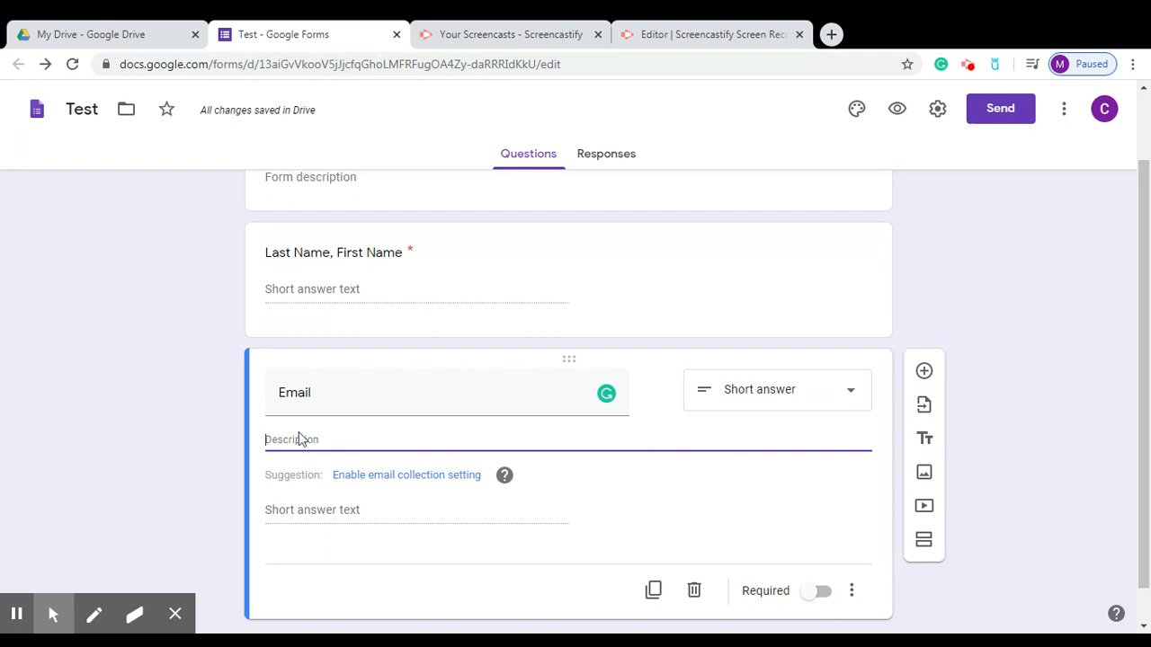
type("Ex.")
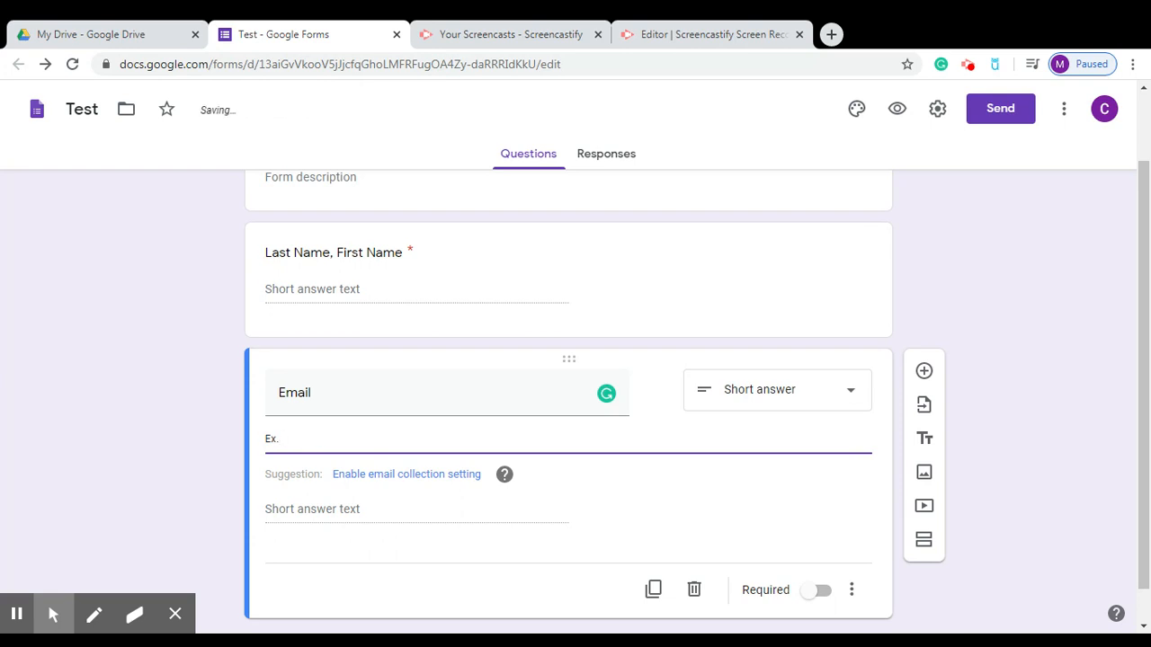
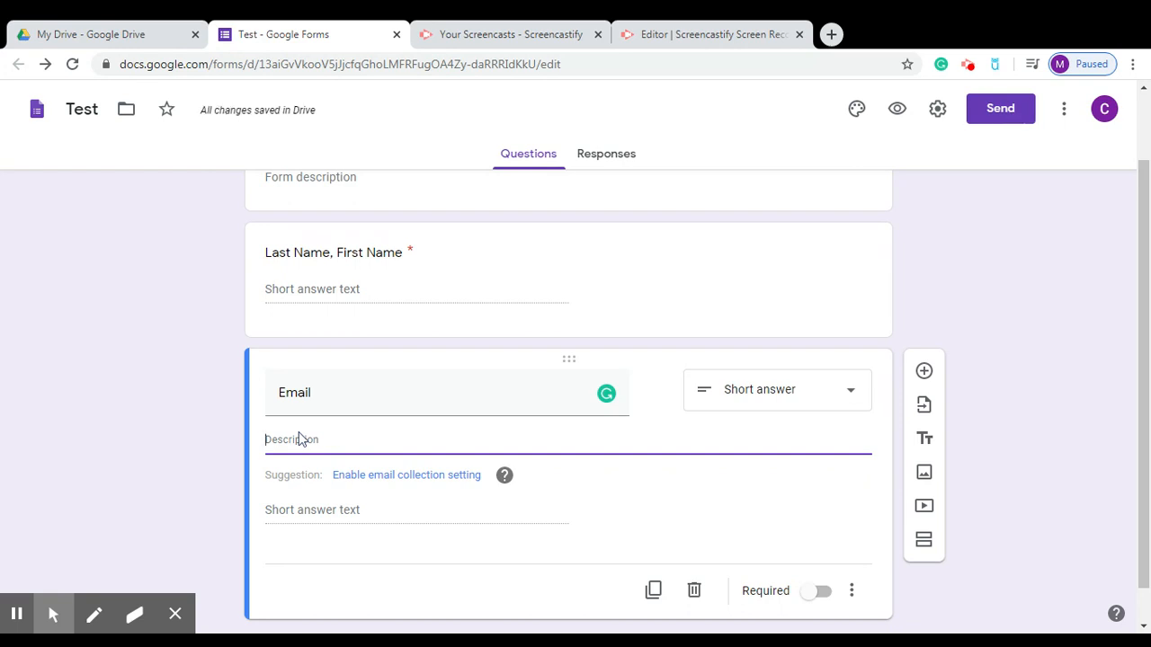
type("Pr")
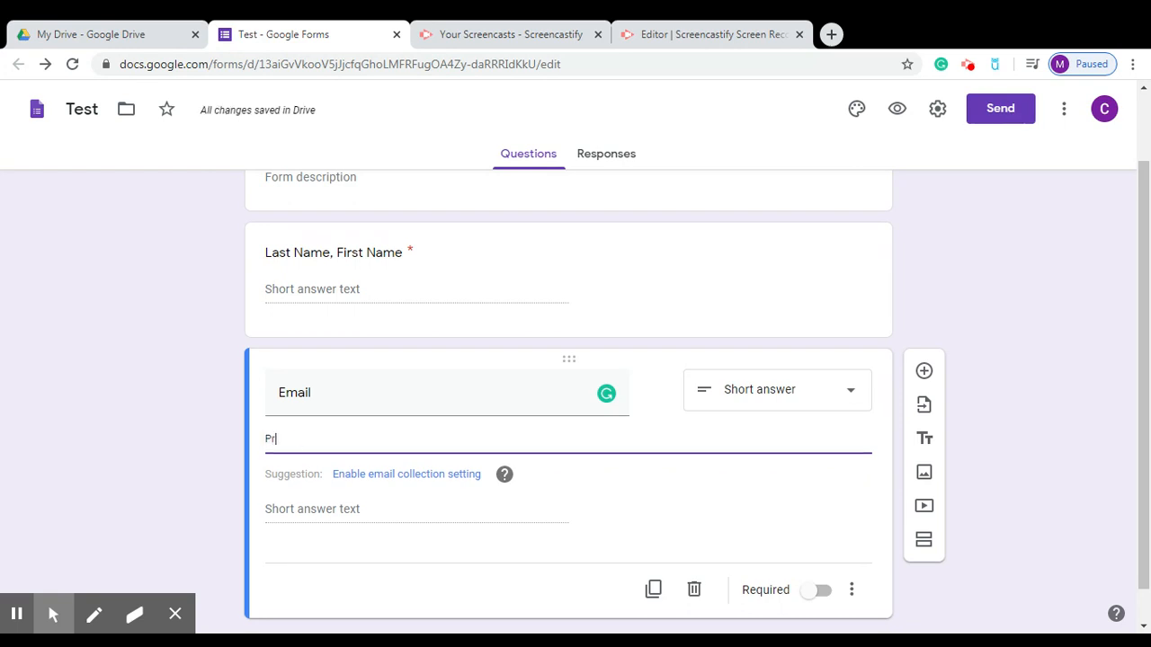
type("ovide your email so that ")
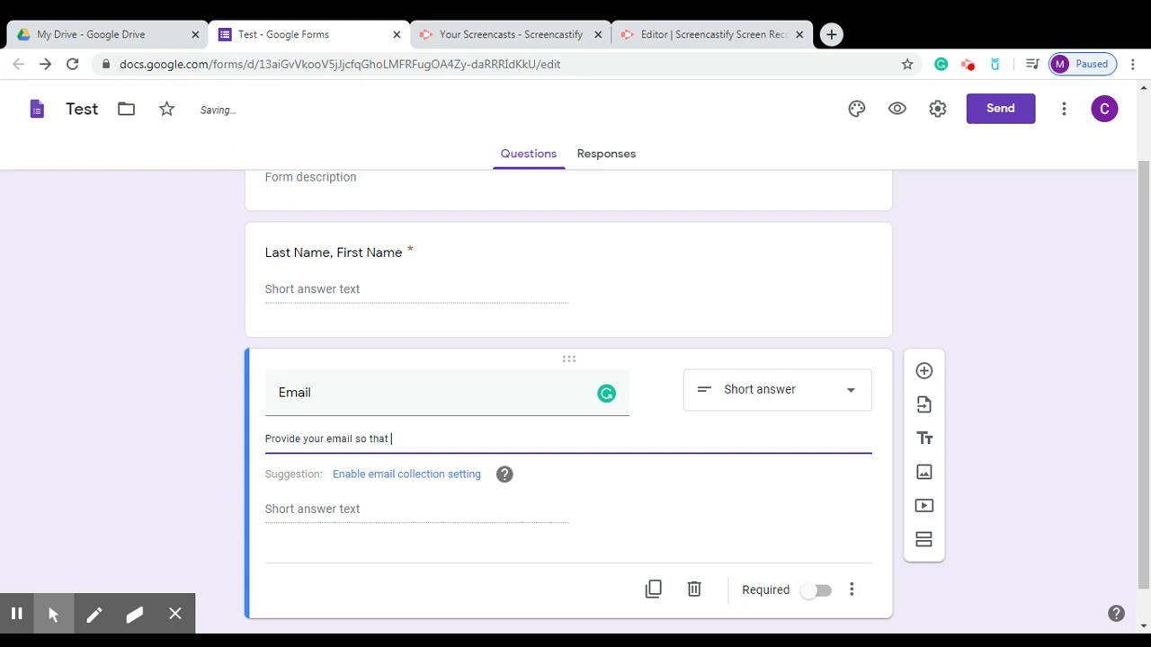
type("whenever you are done")
key("BackSpace")
type(",")
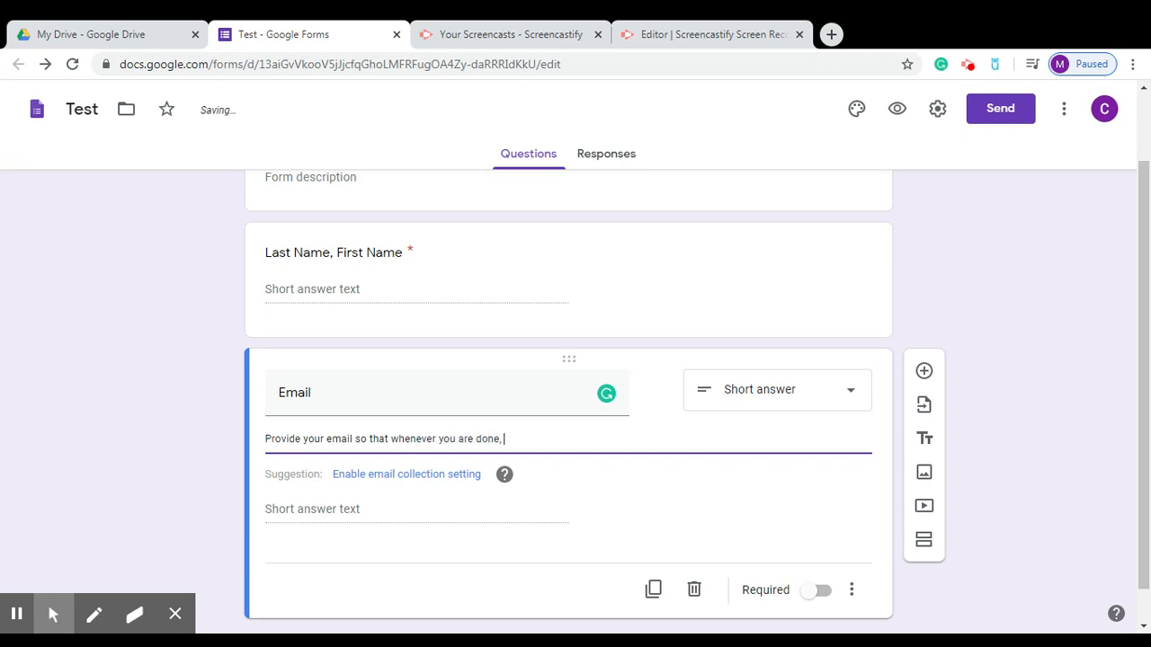
type(" you can get your grade. If ")
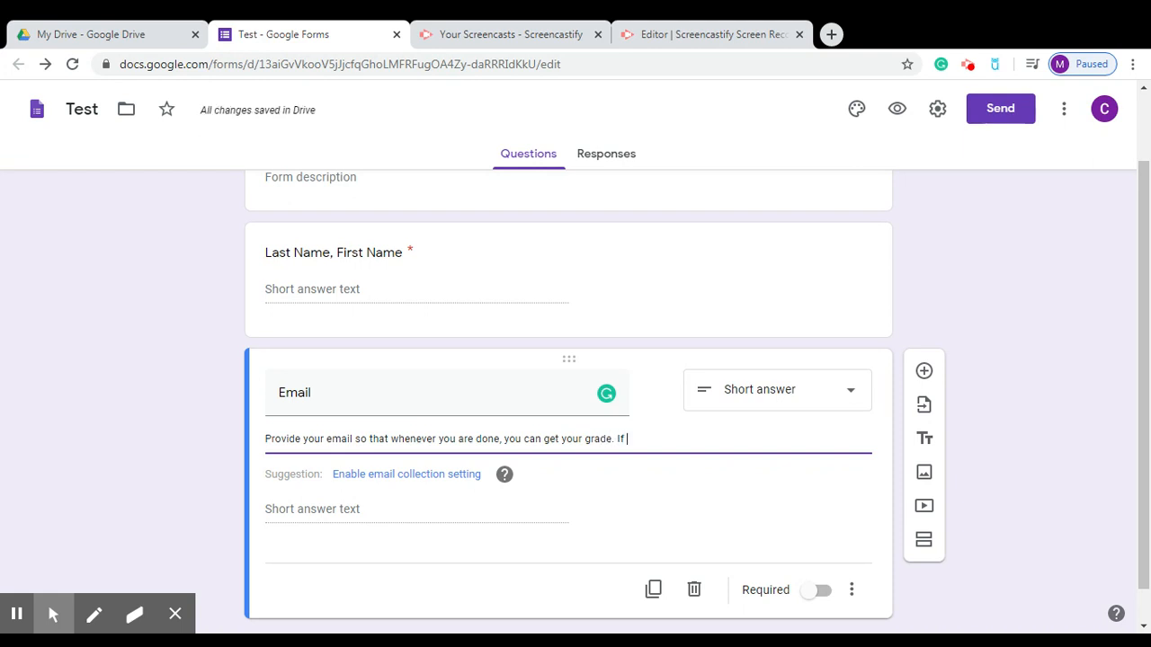
type("your don't have o")
type("ne, ")
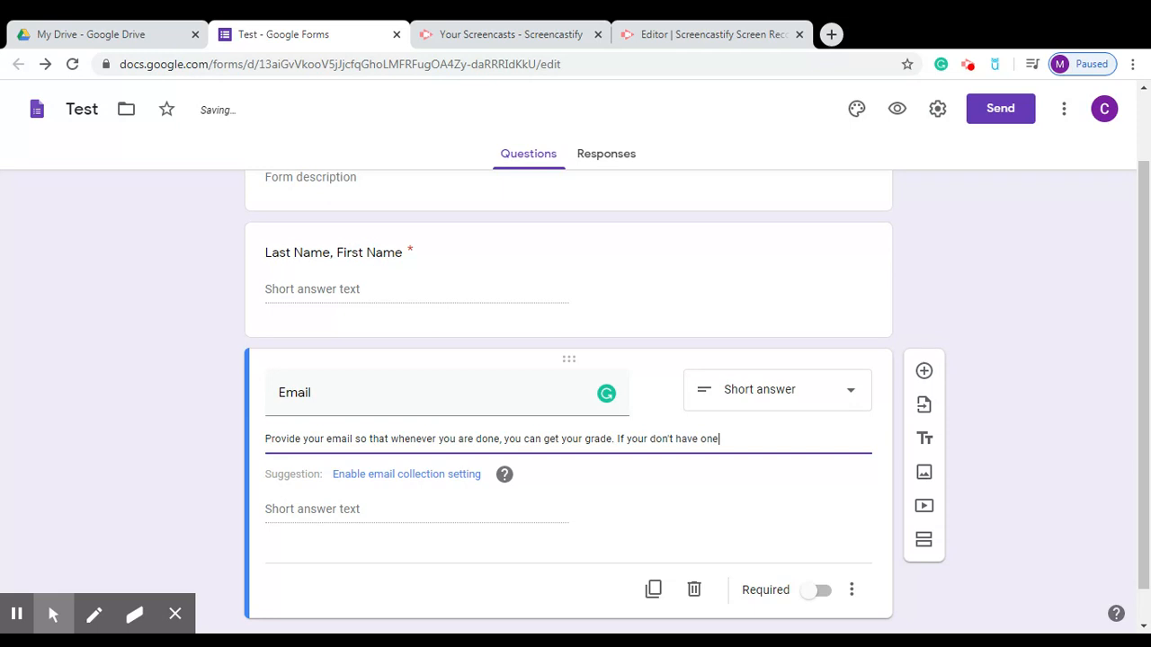
type("type 999!")
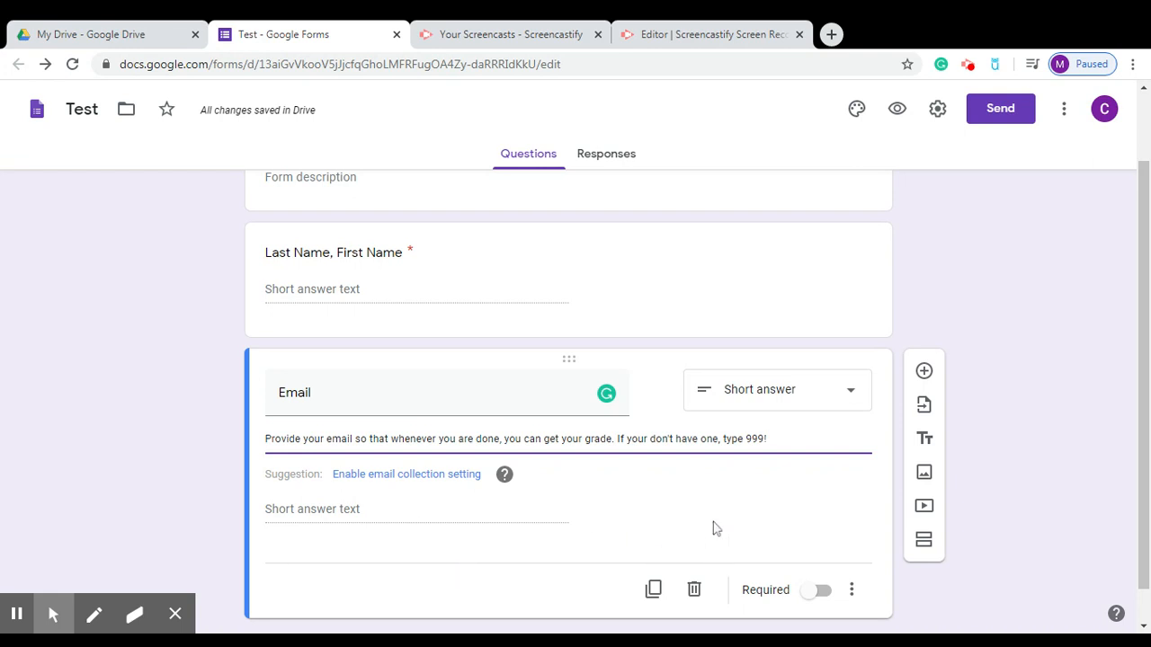
Turn on Required for the Email question.
left_click(793, 595)
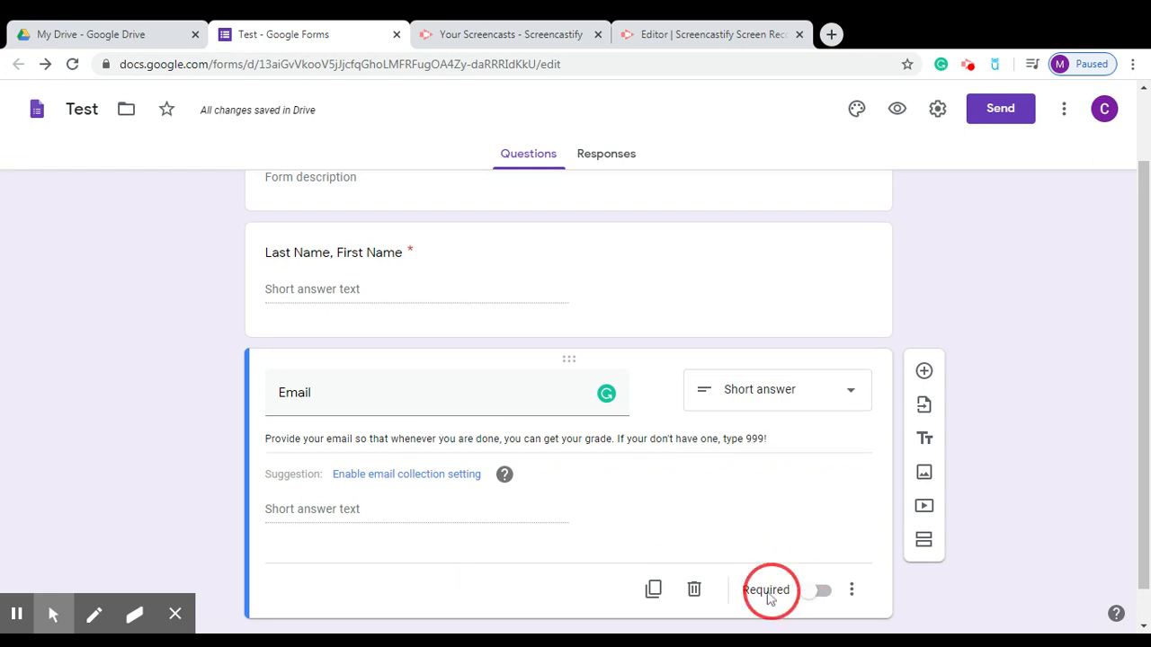
left_click(817, 595)
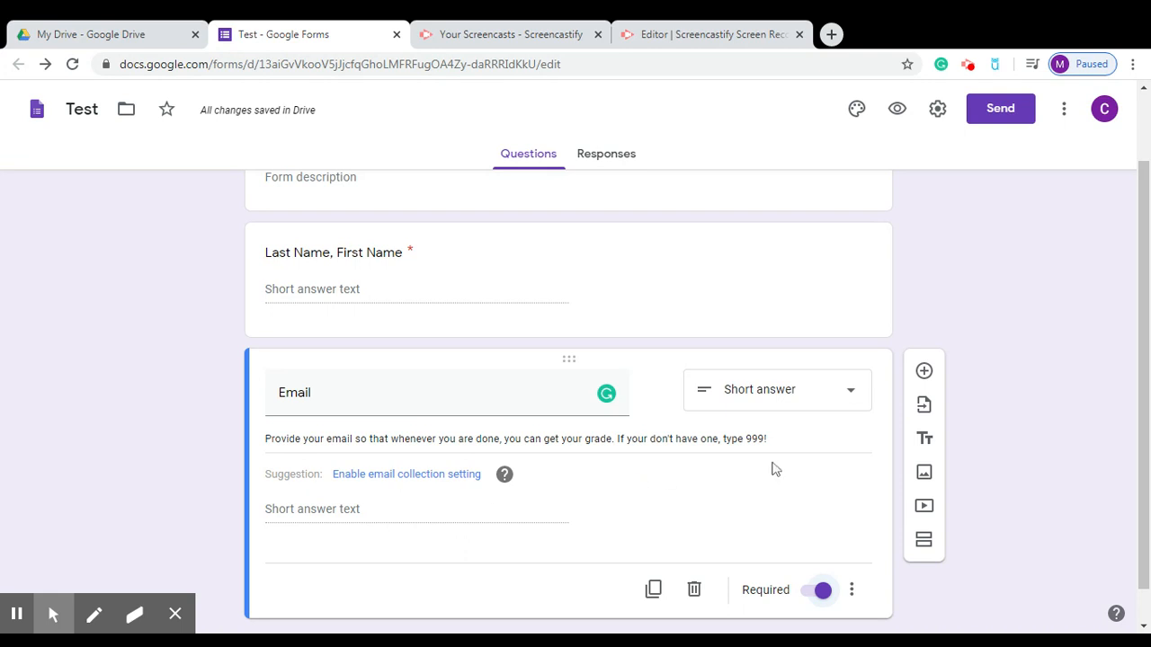
left_click_drag(809, 406, 770, 522)
left_click(53, 614)
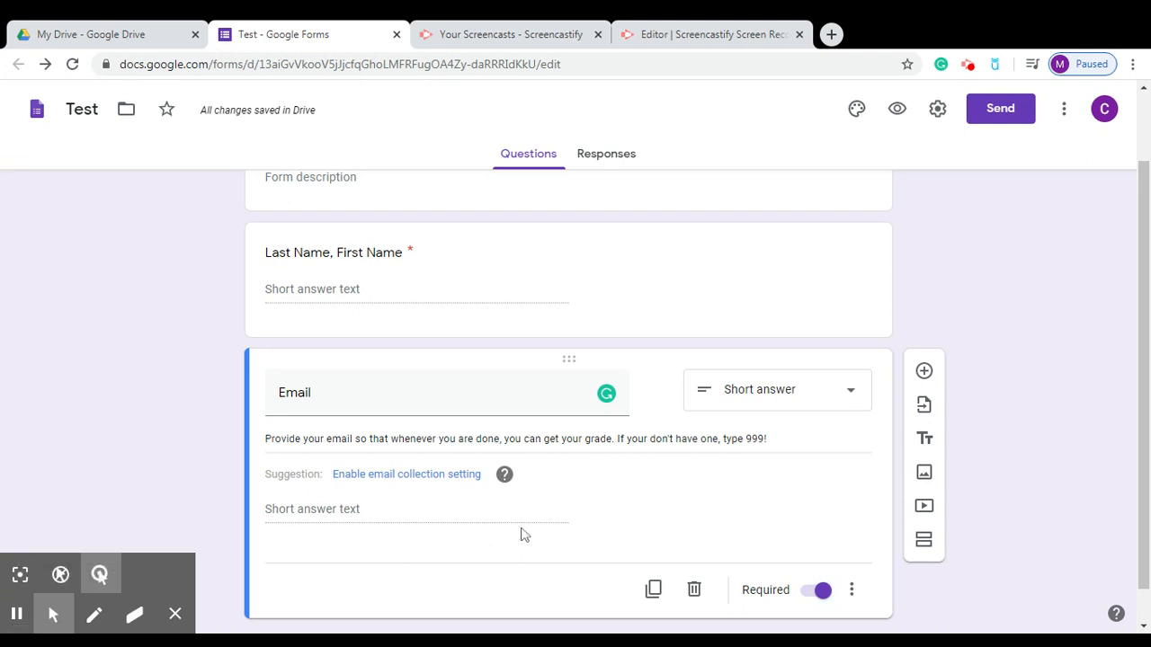
left_click_drag(1147, 360, 1144, 414)
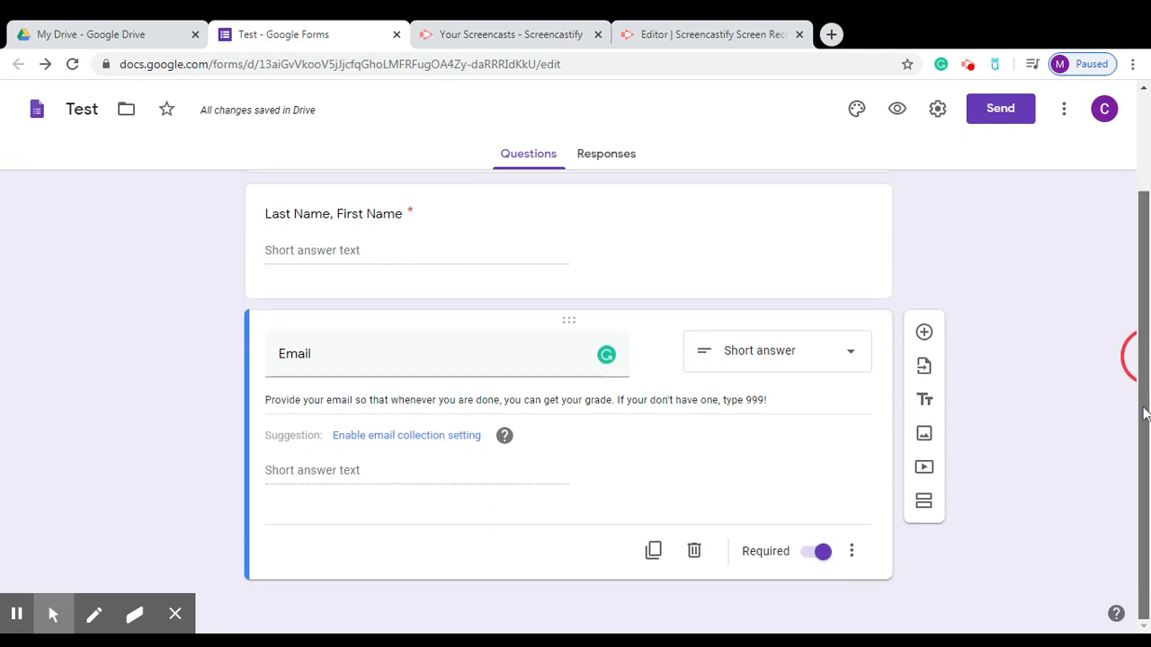
Add a new question titled 'Class Pd' and set its type to Dropdown.
left_click(926, 335)
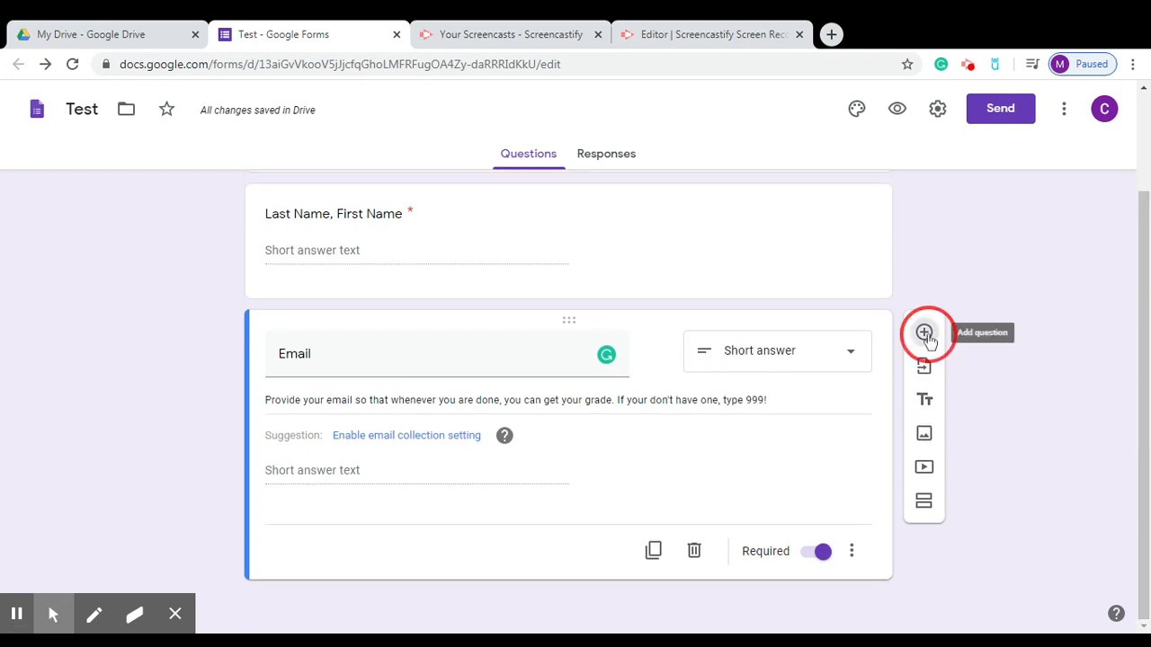
type("Class Pd")
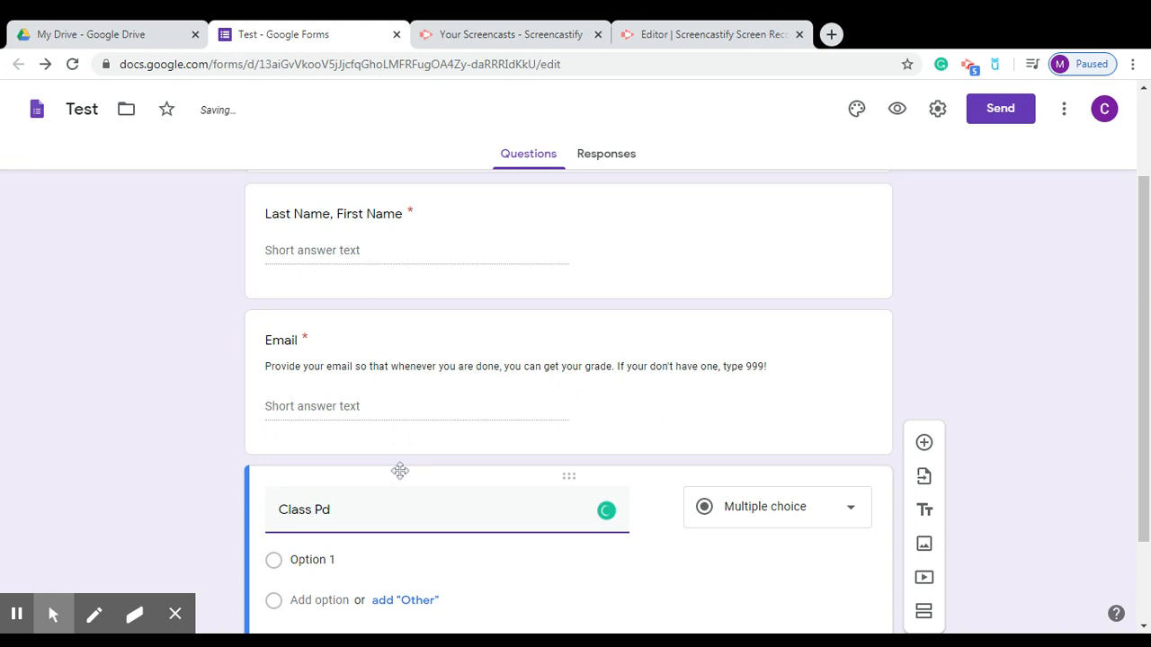
left_click(791, 526)
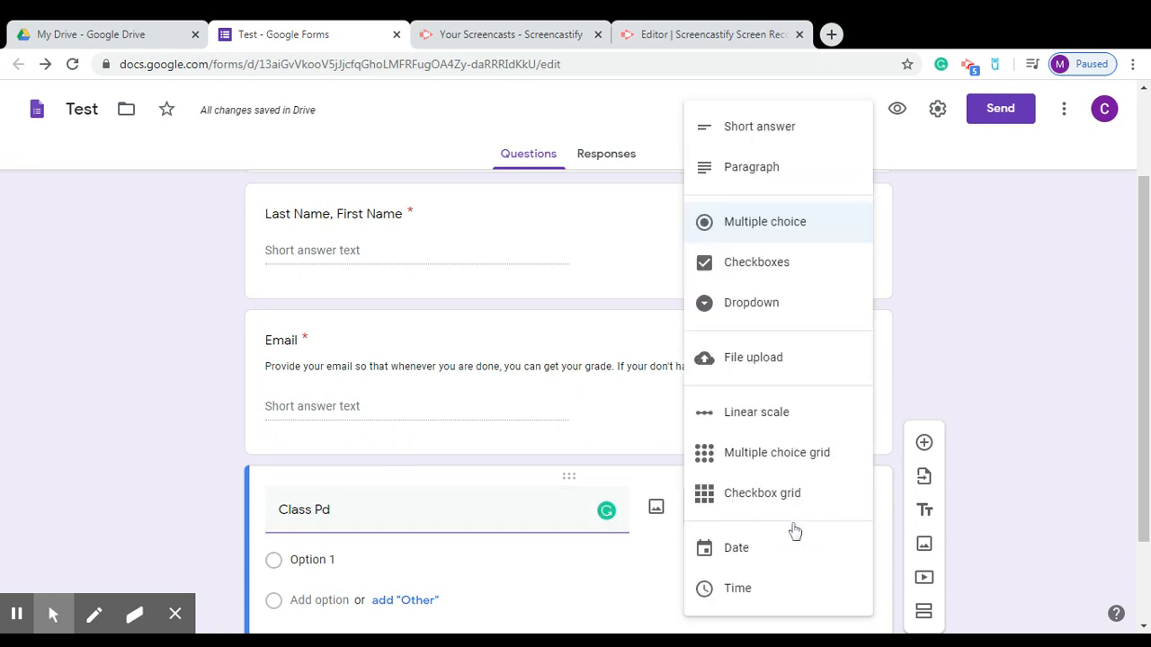
left_click(774, 309)
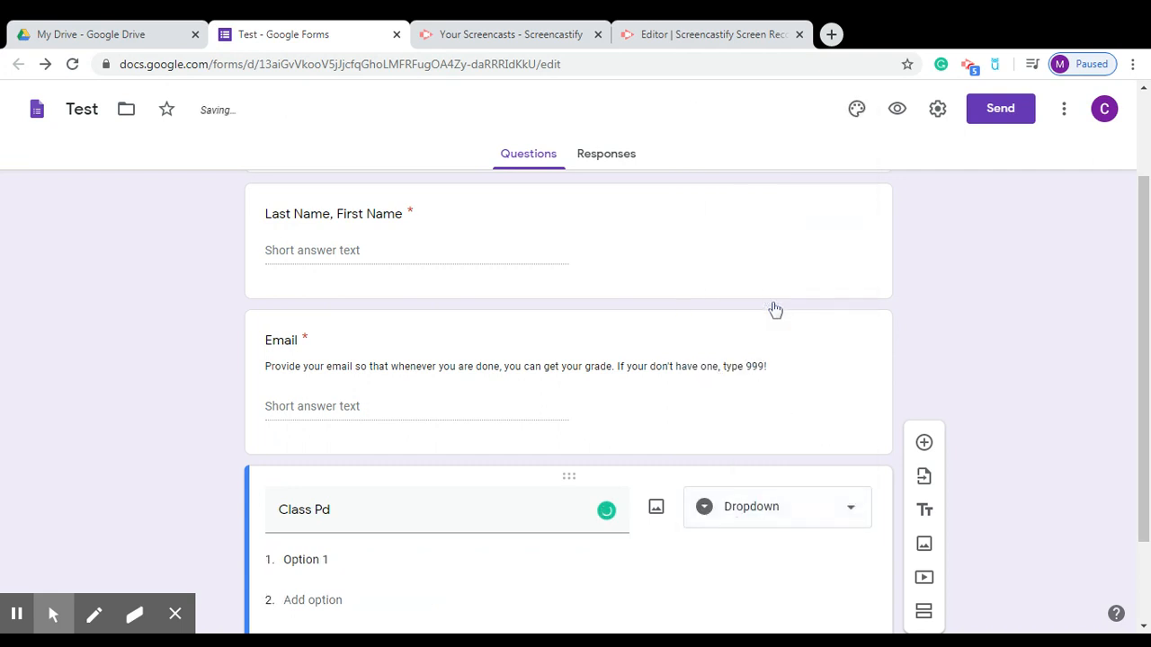
Enter the dropdown options 1st, 2nd, 3rd, 4th, 5th, 6th, 7th, 8th and 9th.
left_click(798, 558)
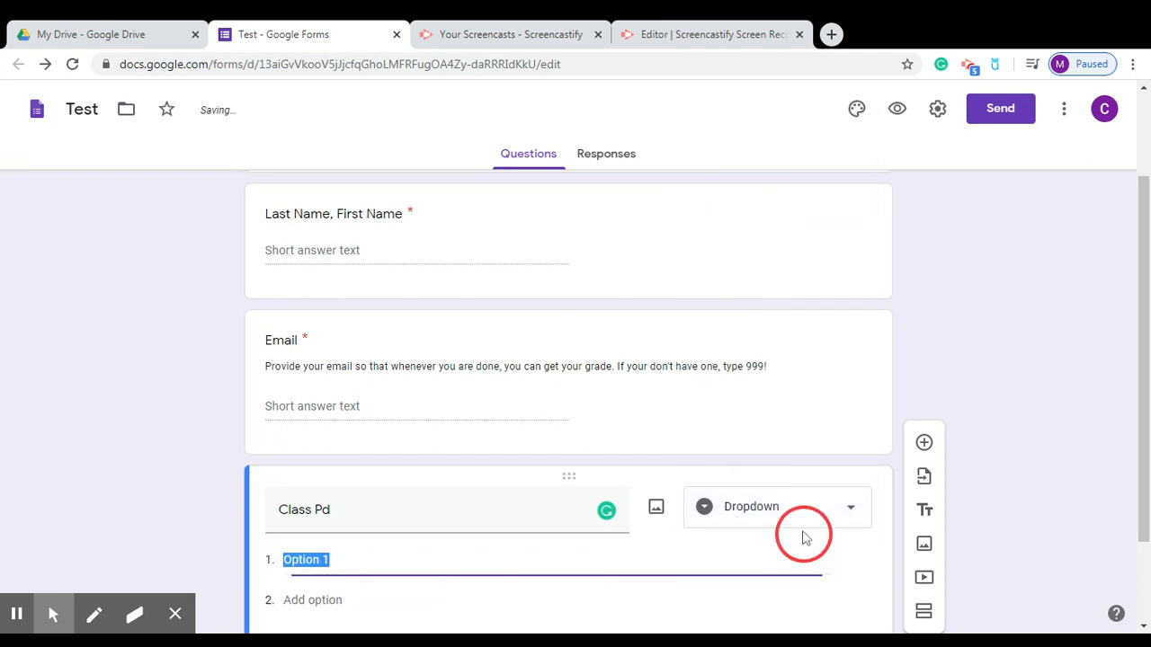
left_click_drag(1145, 458, 1138, 547)
type("1st")
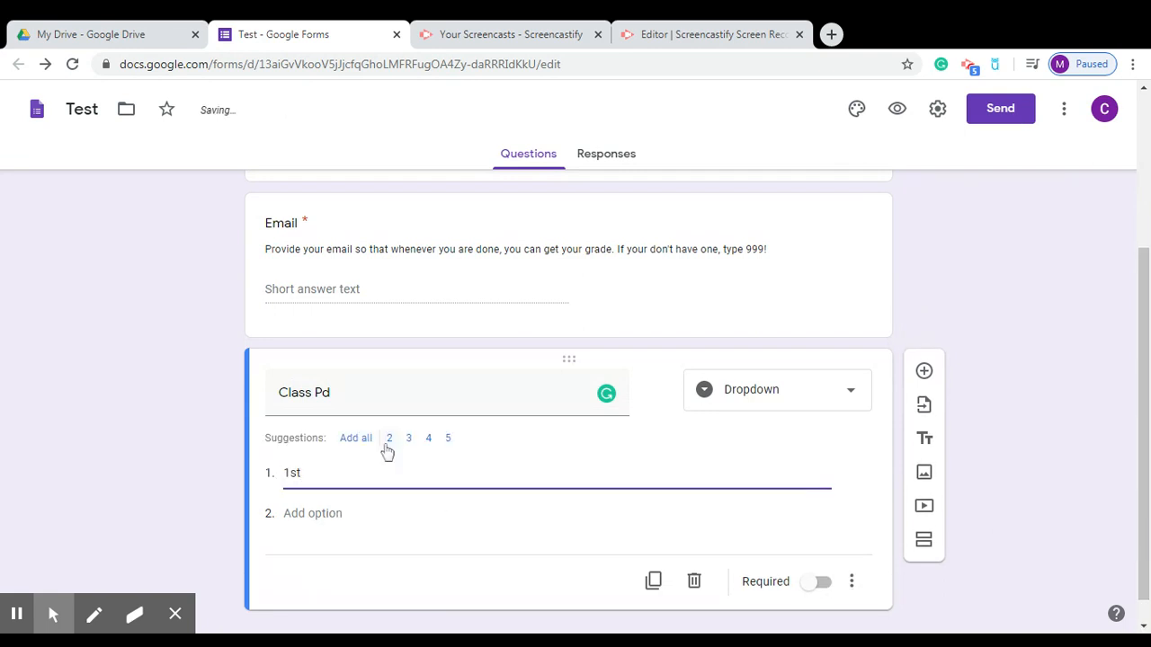
key("Return")
type("2nd")
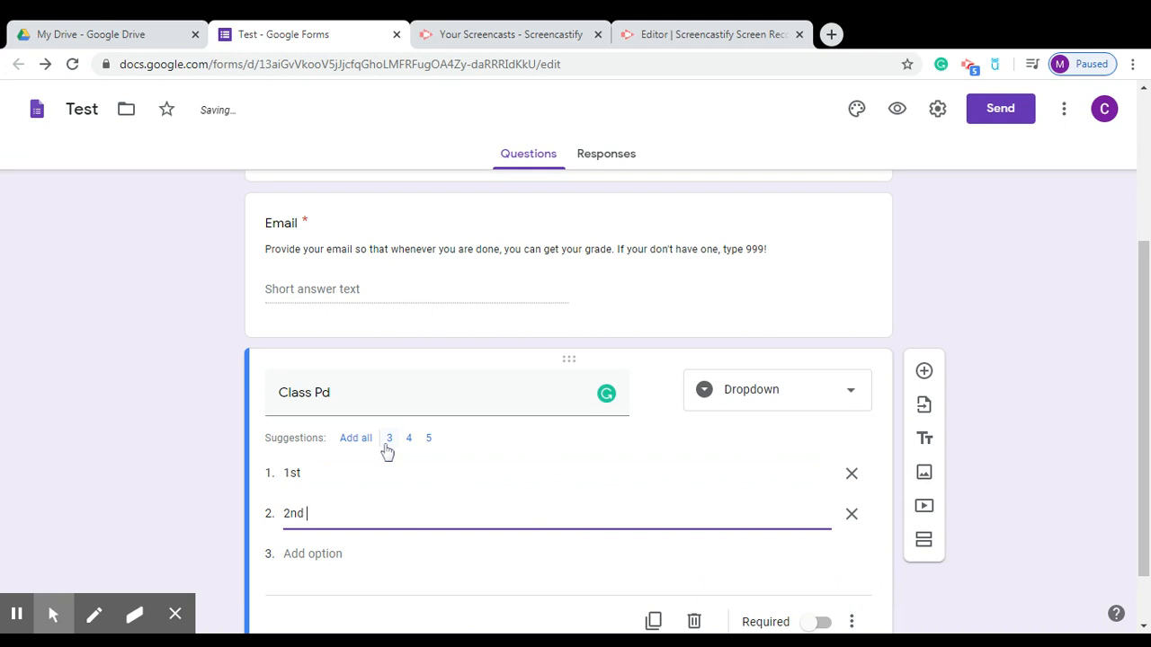
key("Return")
type("3rd")
key("Return")
type("4th")
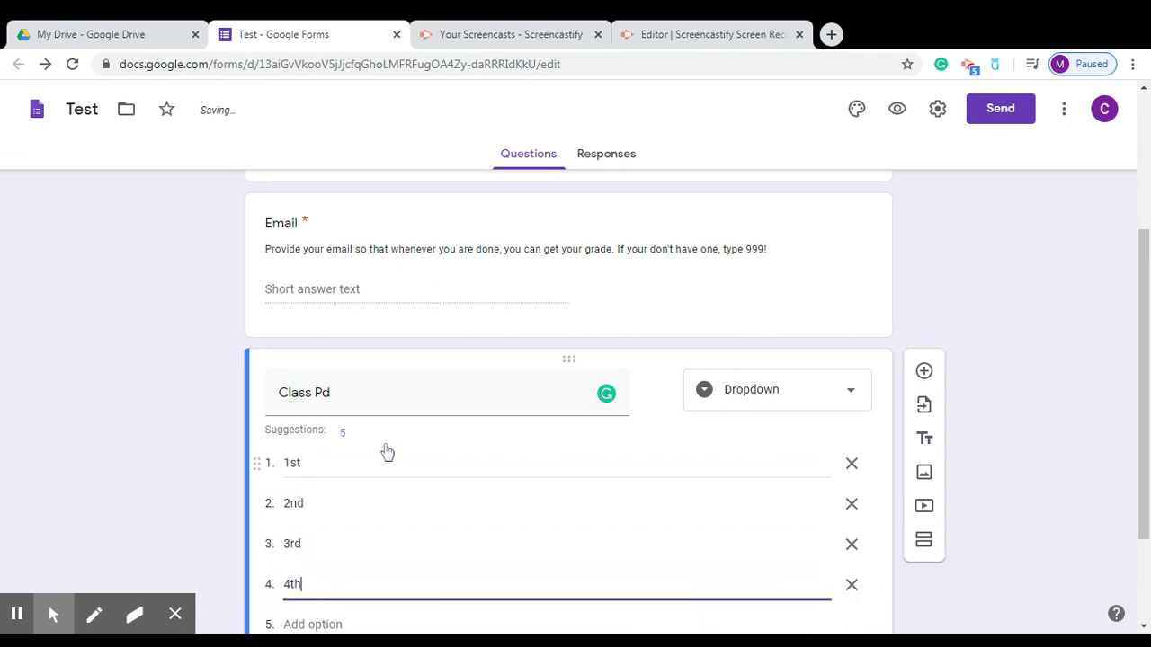
key("Return")
type("5th")
key("Return")
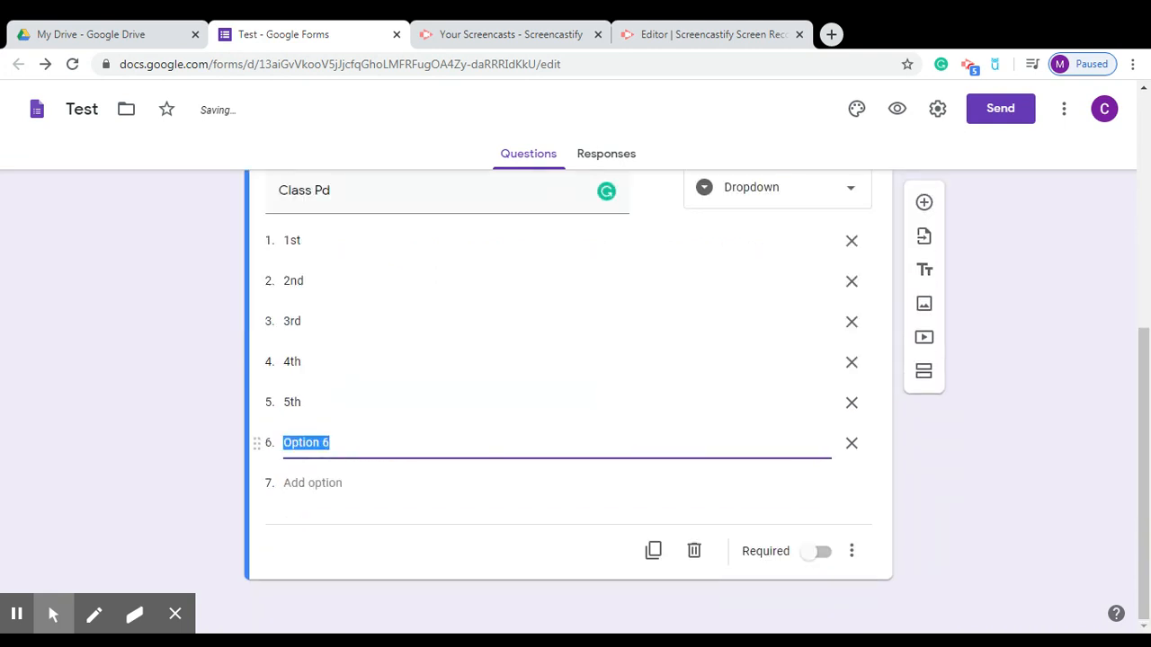
type("6th")
key("Return")
type("7th")
key("Return")
type("8t")
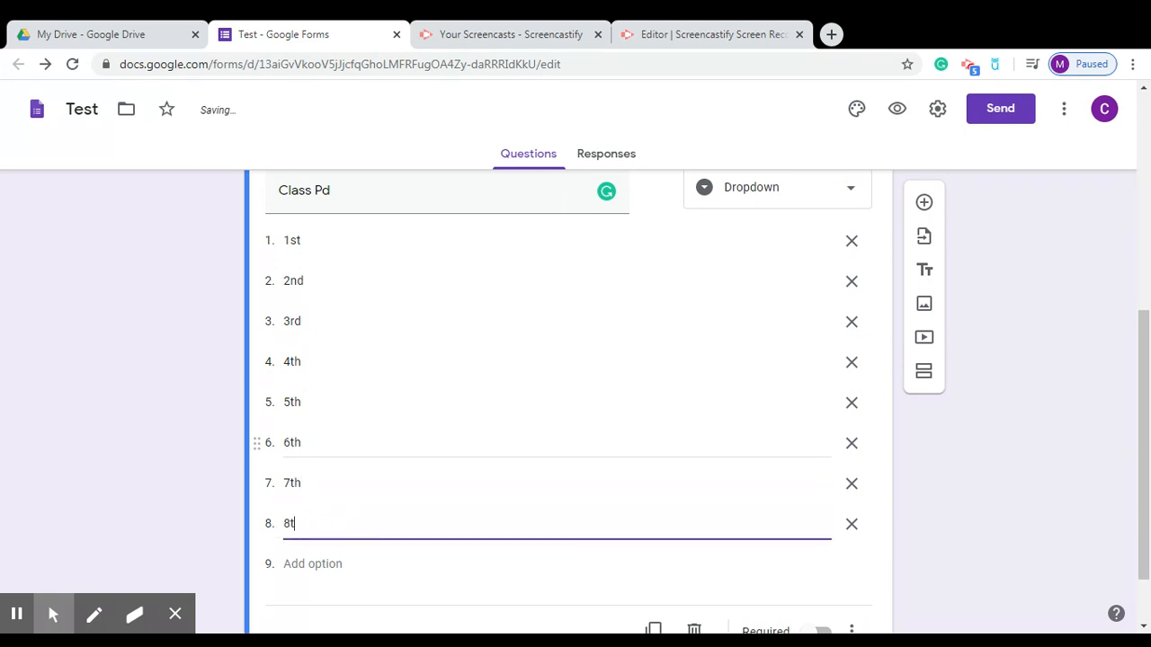
type("hj")
key("Return")
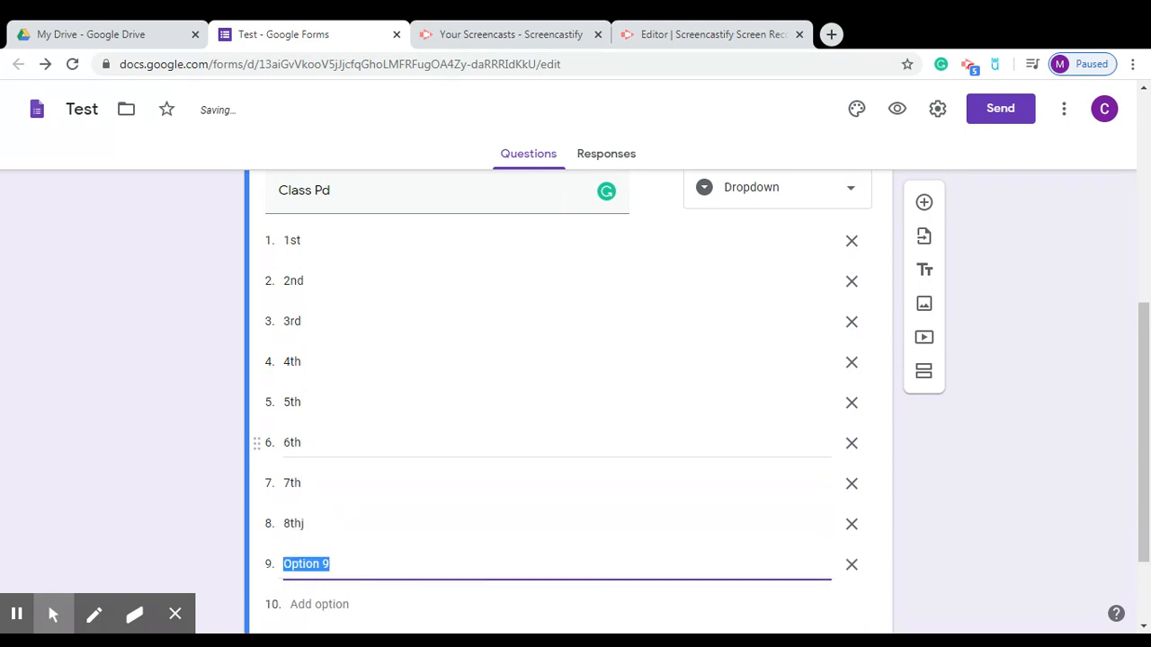
type("9th")
Correct the mistyped eighth option from '8thj' to '8th'.
left_click(372, 523)
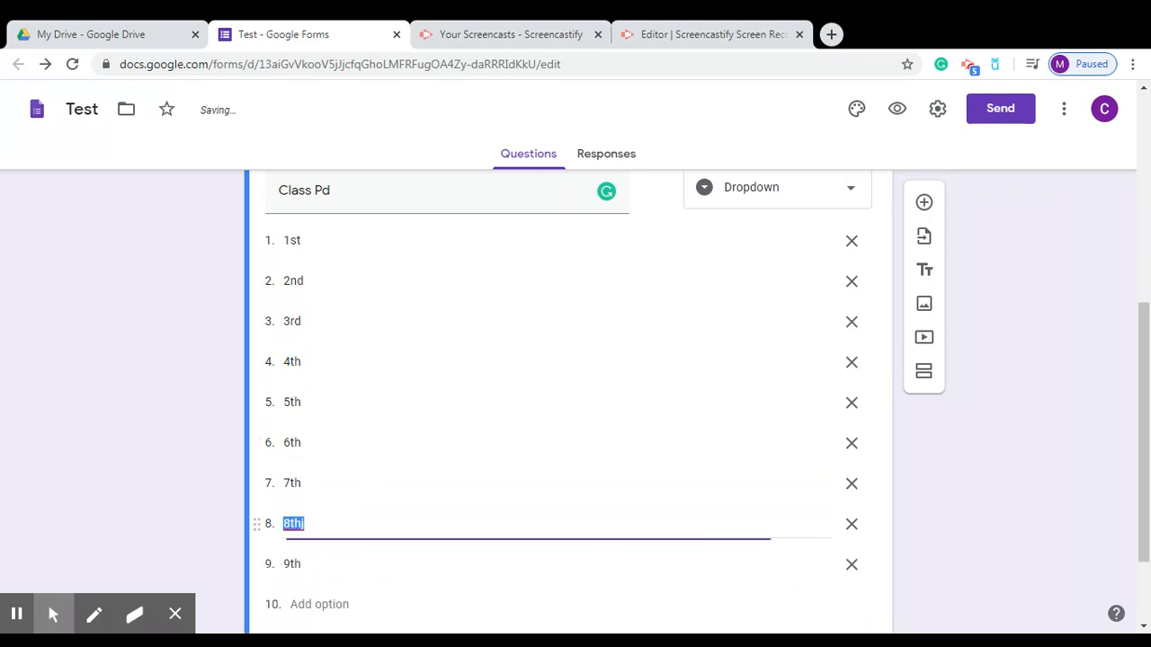
type("8th")
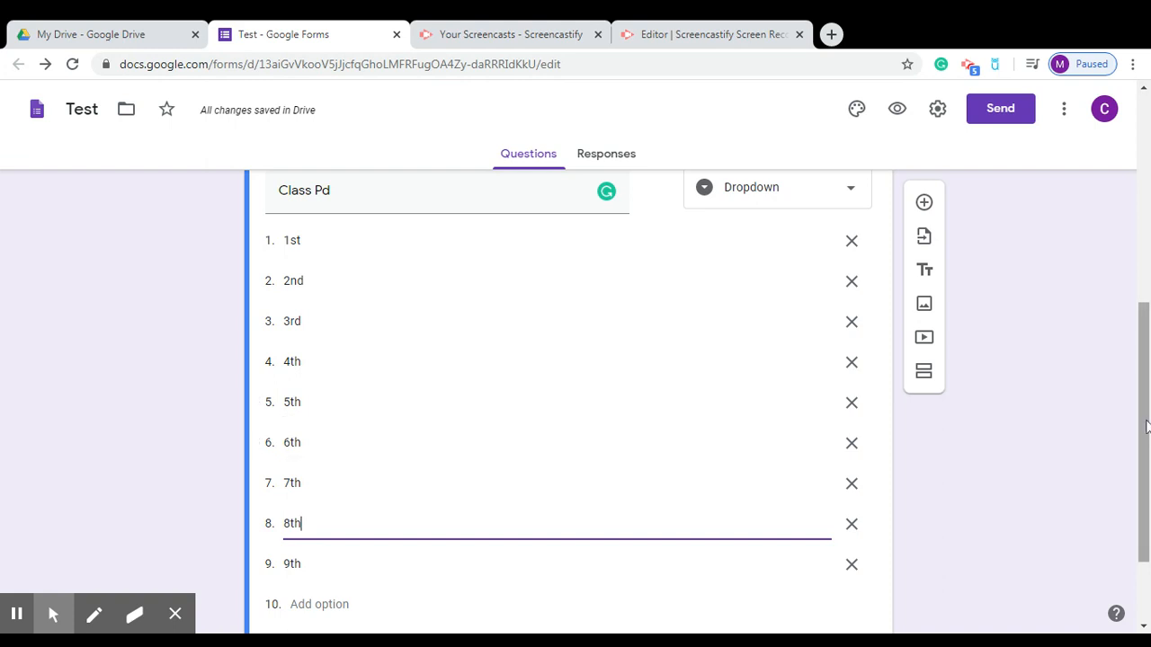
left_click_drag(1146, 427, 1147, 413)
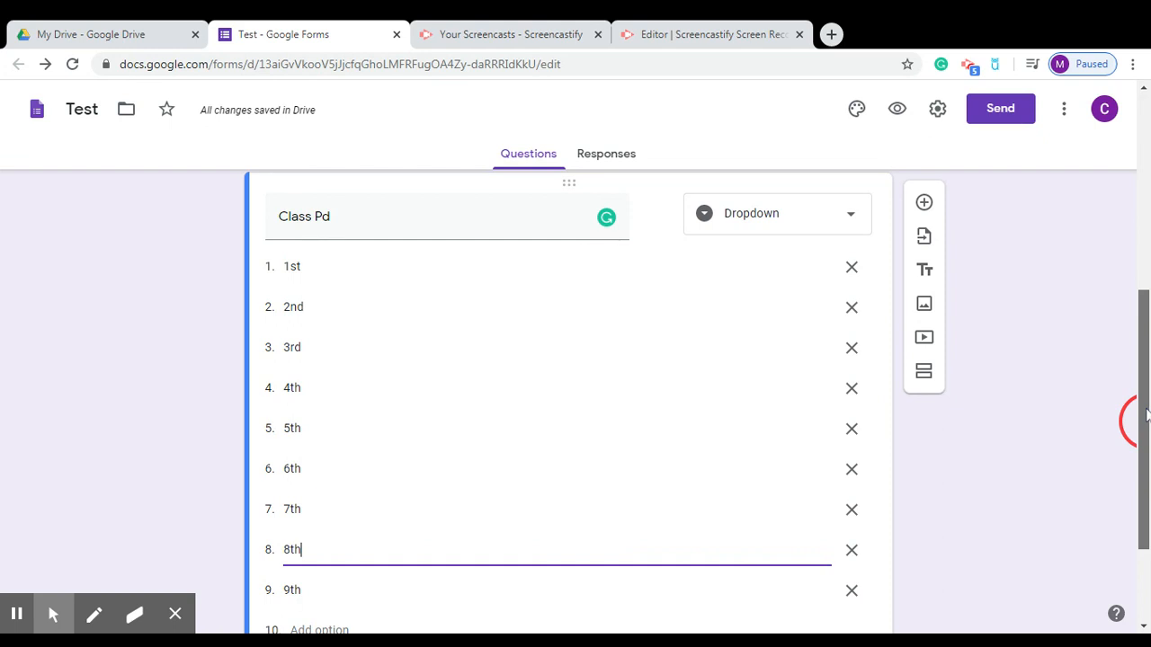
left_click_drag(1147, 414, 1147, 412)
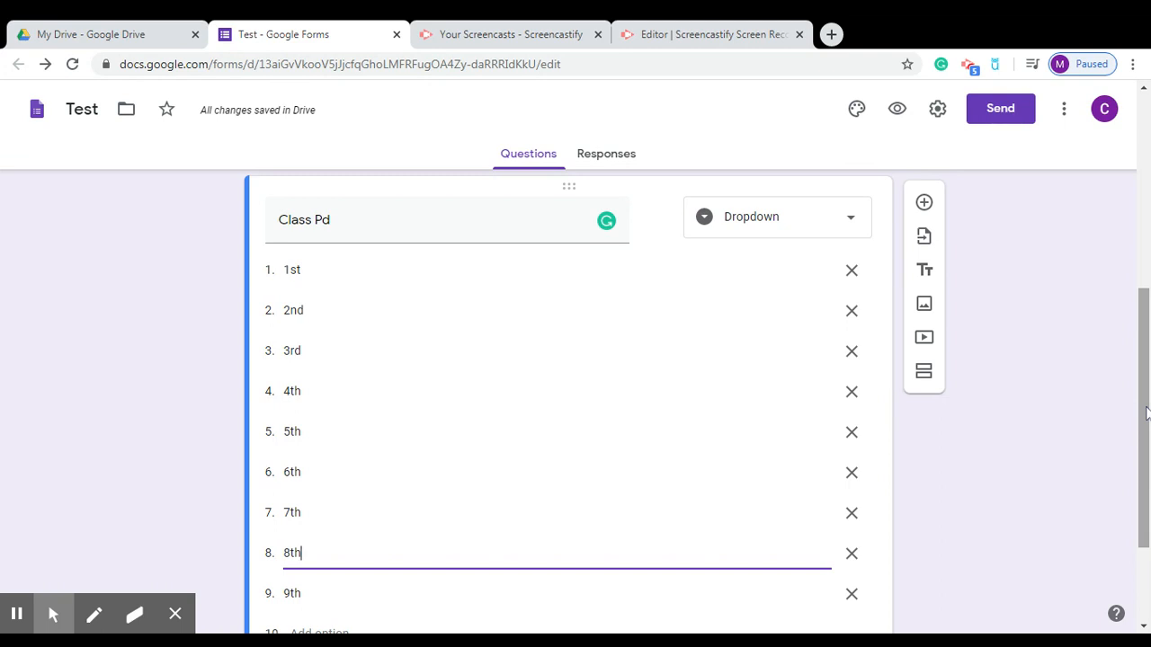
left_click_drag(1147, 413, 1140, 485)
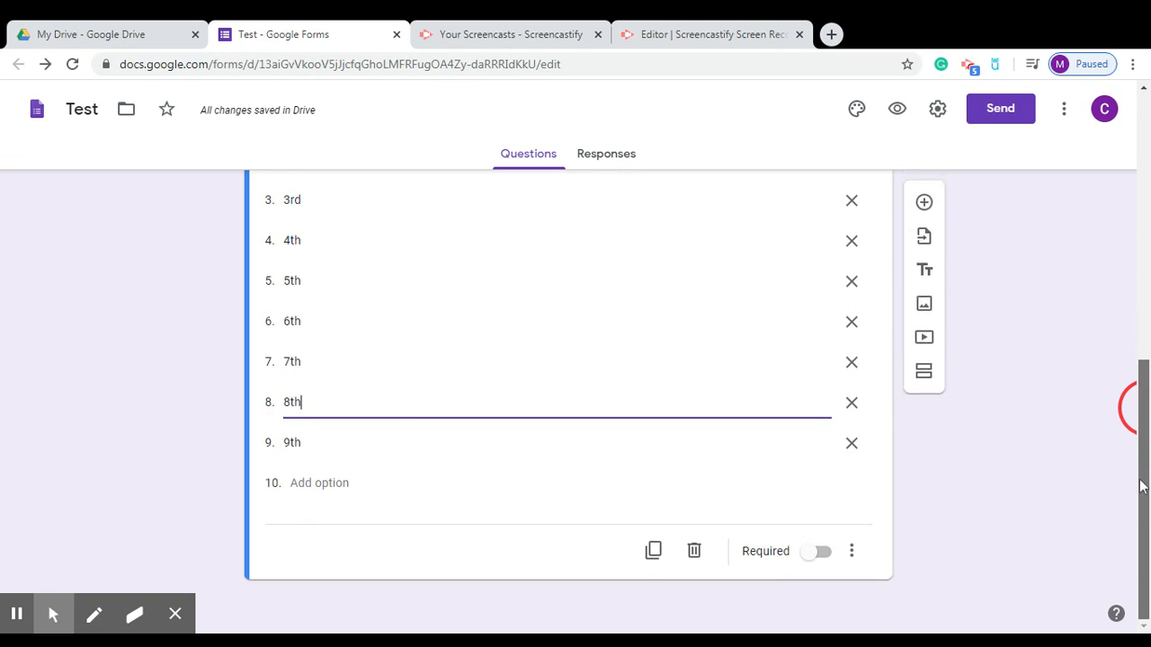
left_click_drag(1140, 485, 1140, 415)
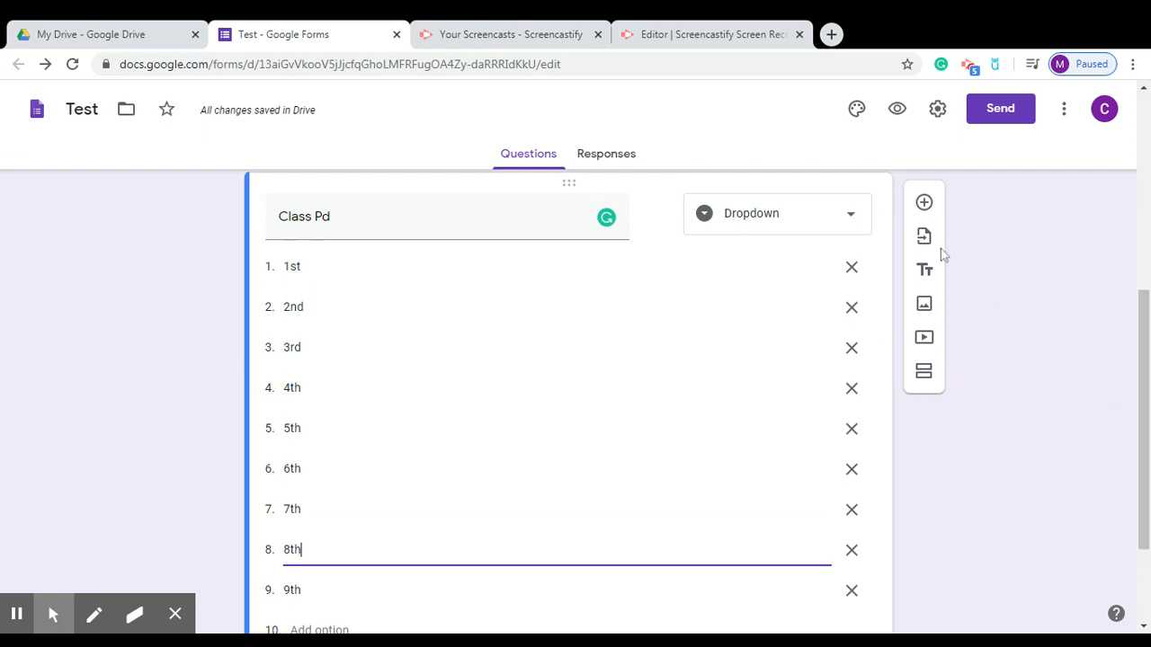
Add a new question titled 'Teacher Name' and make it a Dropdown.
left_click(925, 202)
left_click_drag(1144, 353, 1145, 445)
left_click(398, 446)
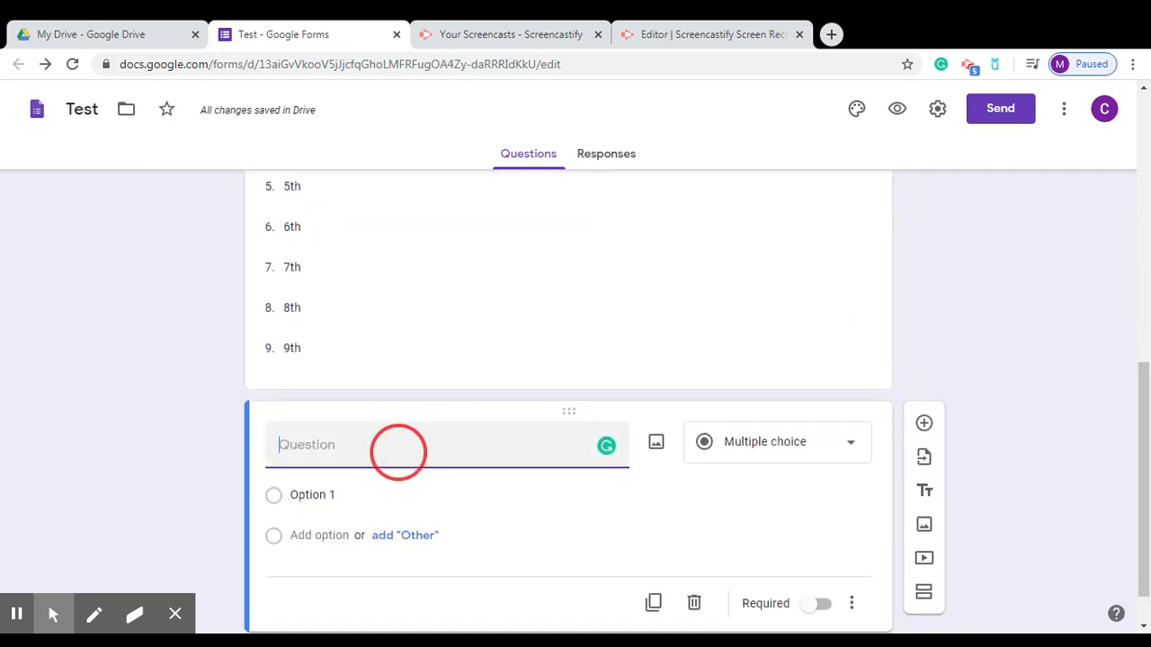
type("Teacher name")
key("BackSpace")
key("BackSpace")
key("BackSpace")
type("n")
key("BackSpace")
key("BackSpace")
type("Name")
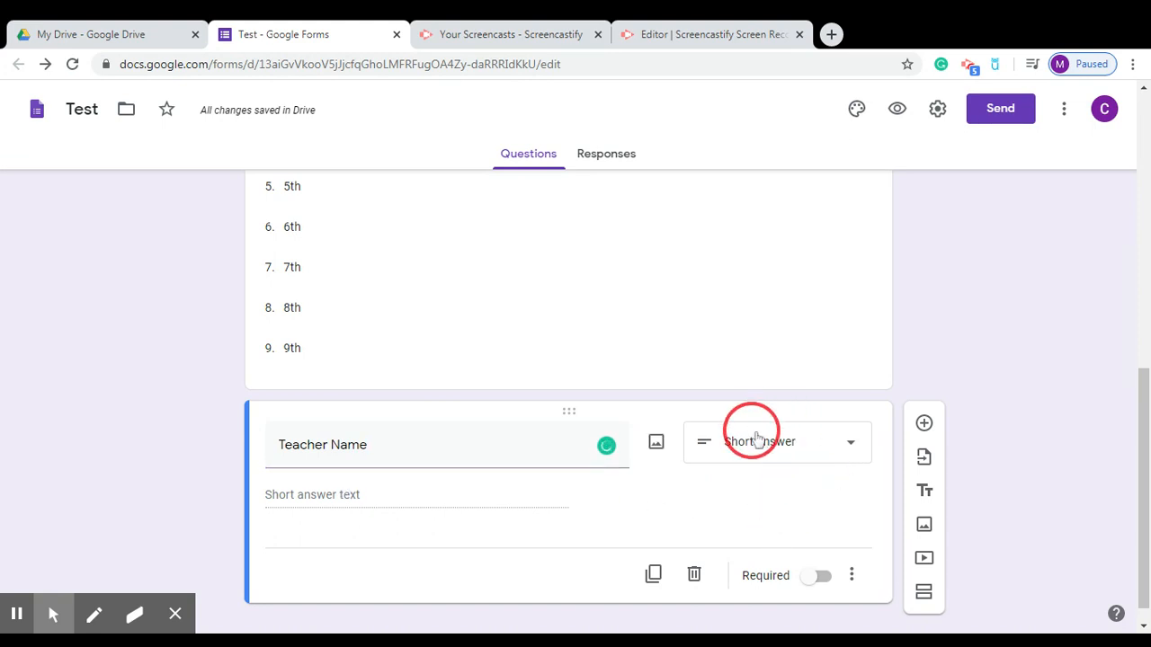
left_click(853, 444)
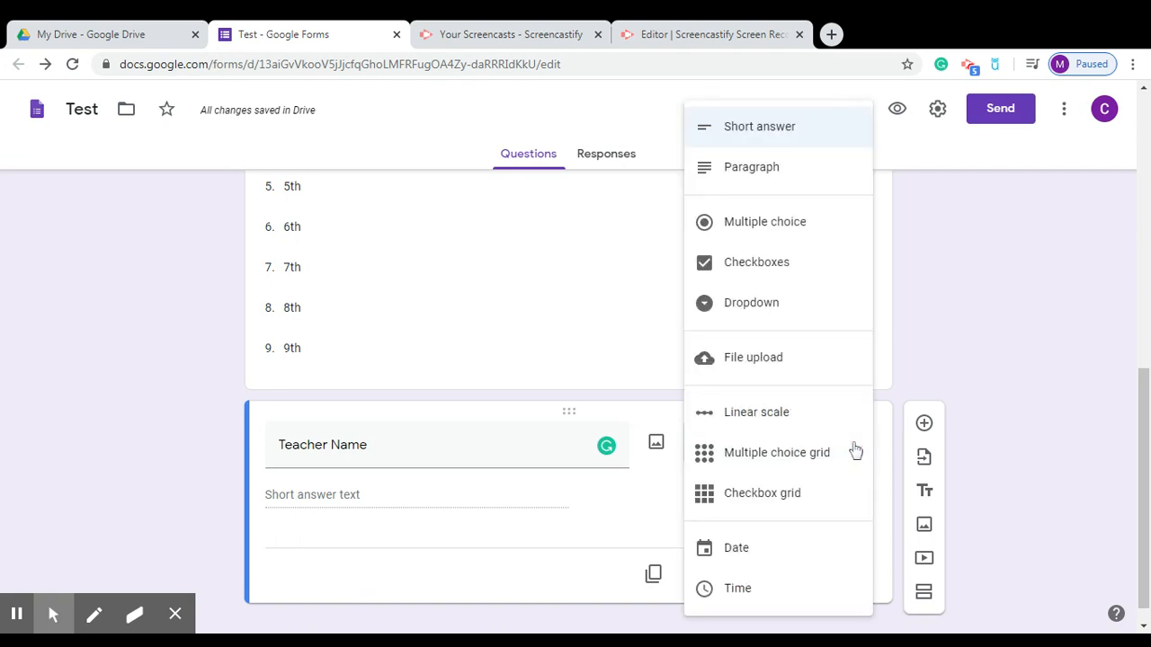
left_click(818, 309)
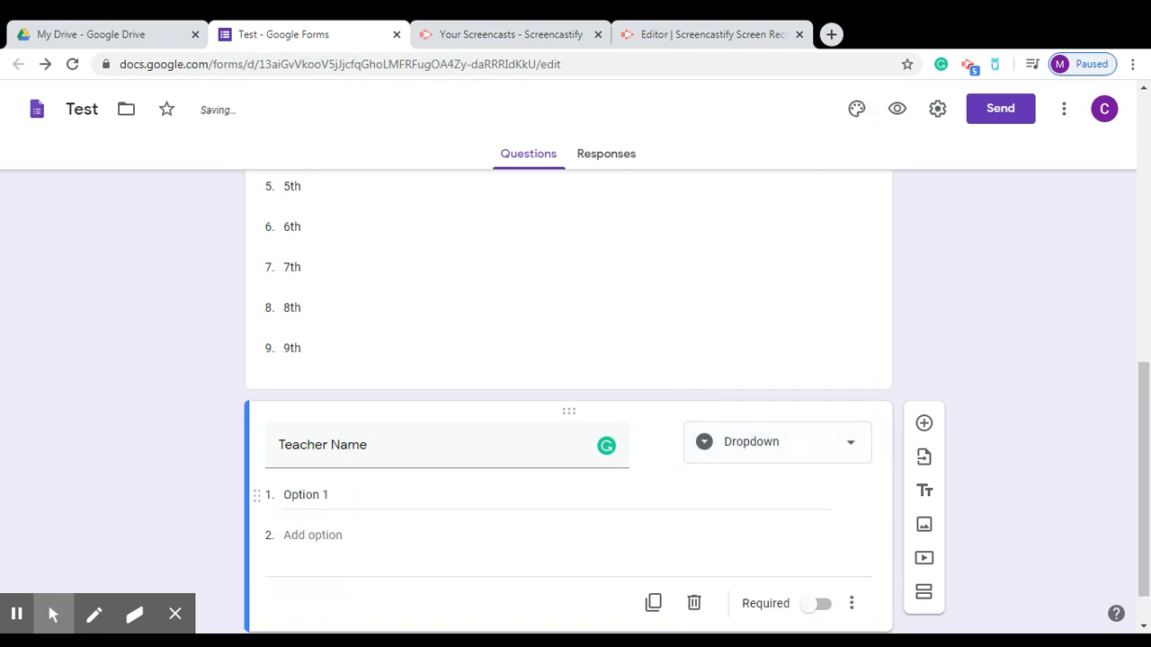
Enter three teacher names as the dropdown choices, mark it required, and add a blank question.
left_click(359, 495)
type("Mrs. Ramirez")
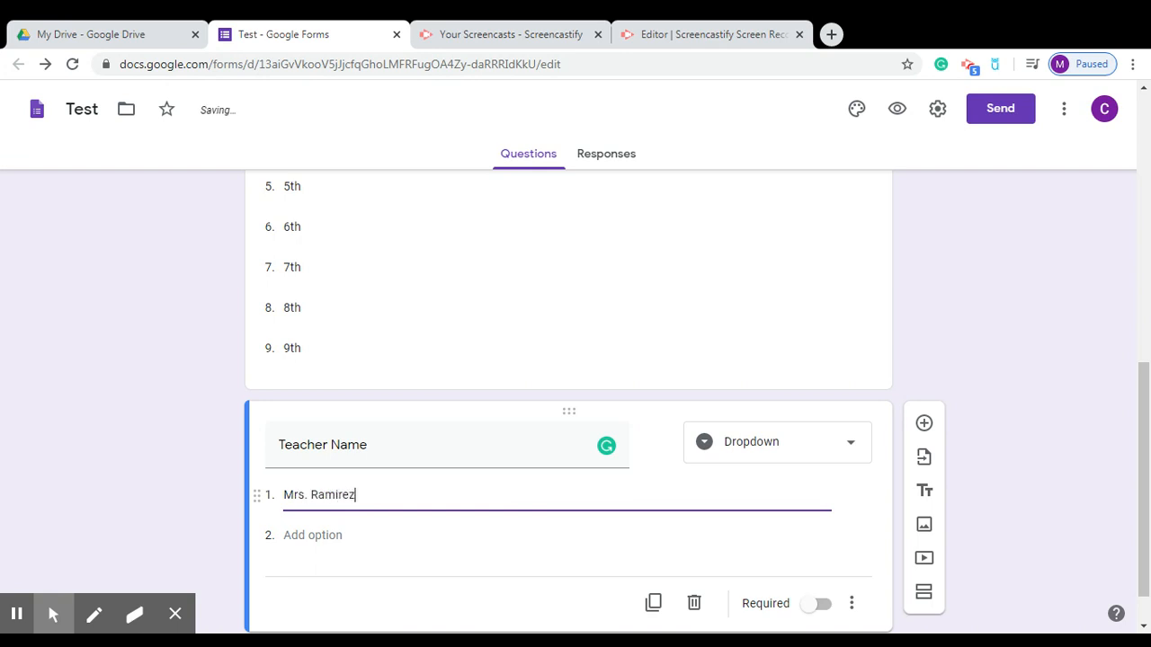
key("Return")
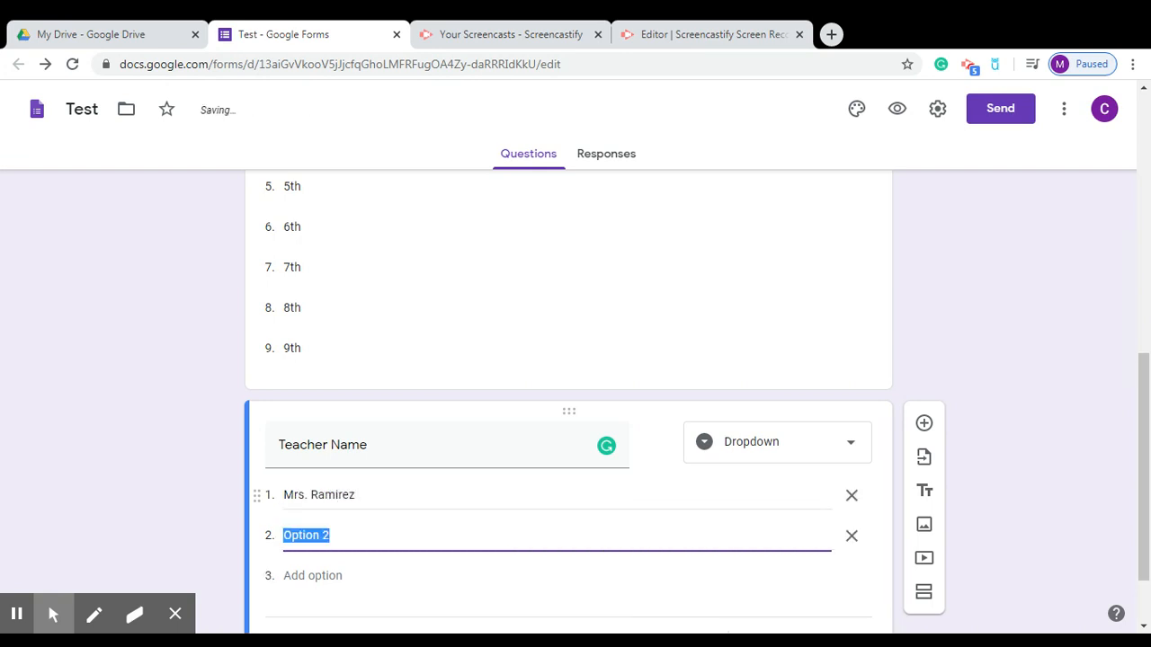
type("Mrs. Whalen")
key("Return")
type("Mrs. Maes")
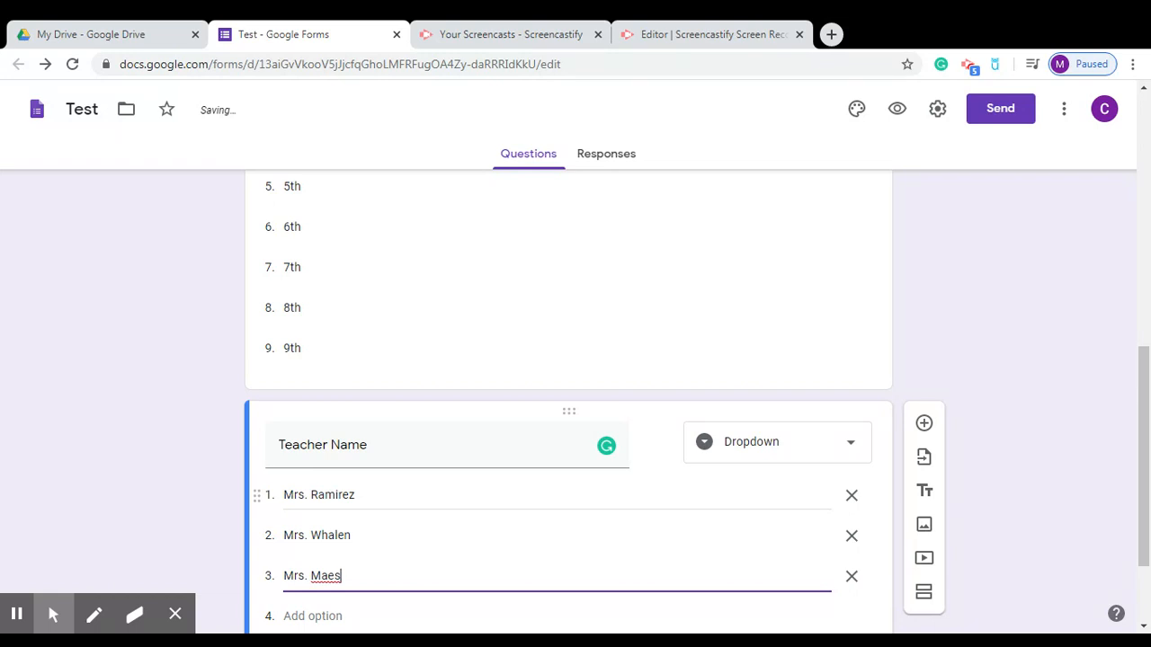
left_click_drag(1138, 444, 1140, 491)
left_click(821, 547)
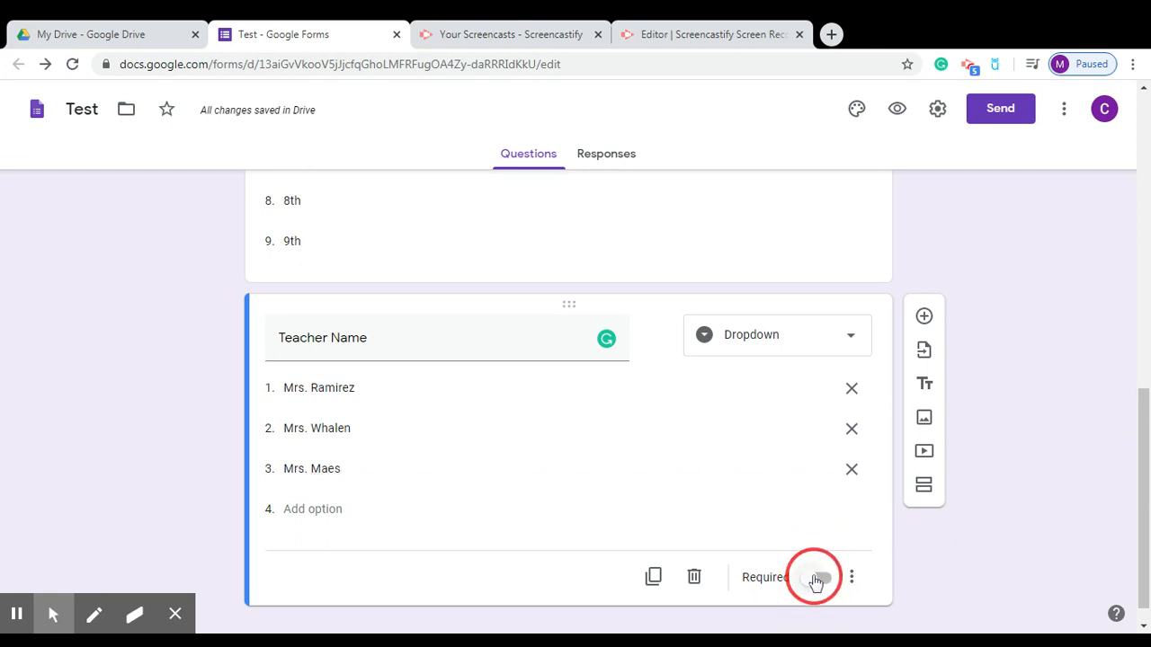
left_click(815, 579)
left_click(1146, 418)
left_click_drag(1146, 418, 1146, 443)
left_click(926, 292)
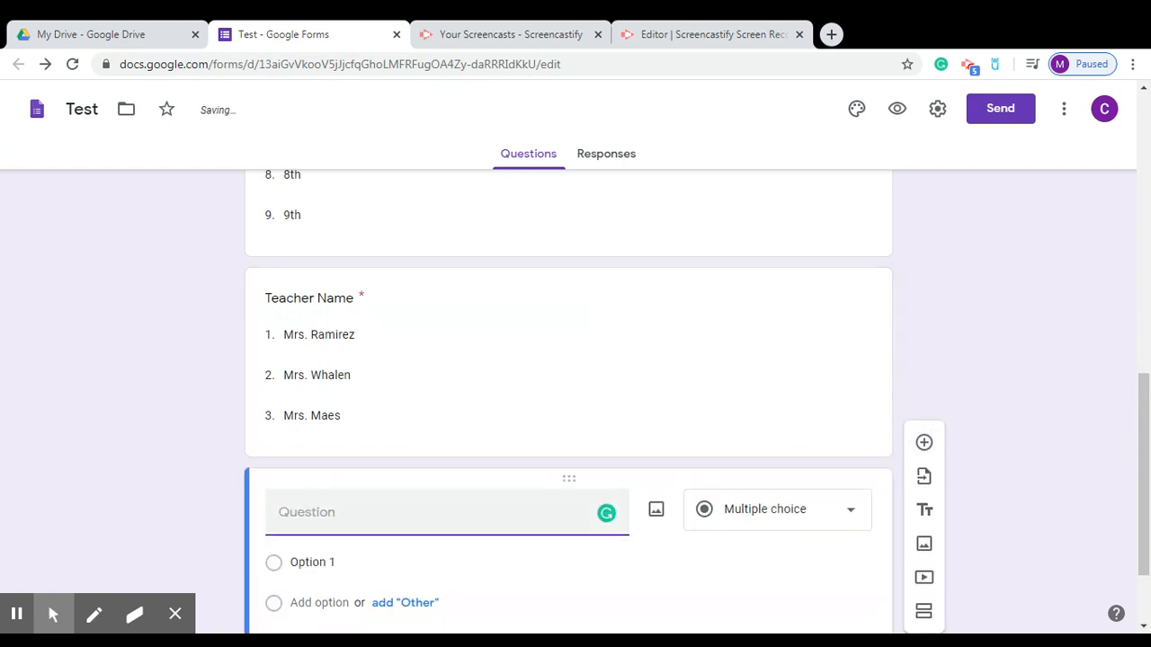
Title the new question 'Who was the first president of the US?'.
type("Who ")
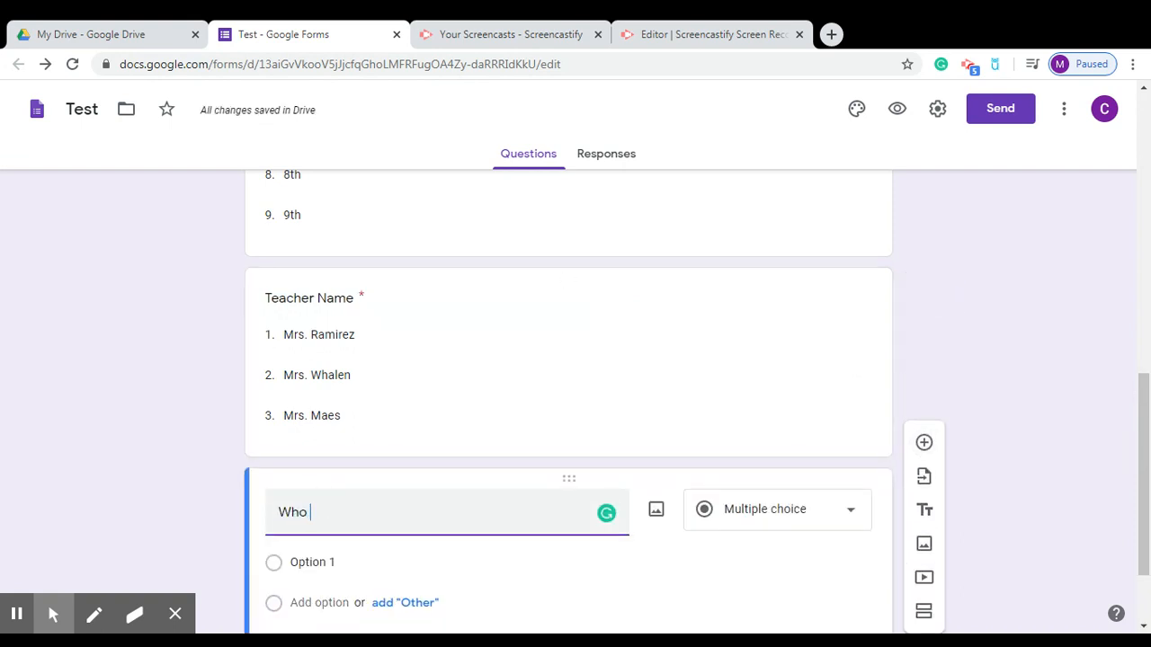
type("was the first")
key("BackSpace")
key("BackSpace")
type("t presdi")
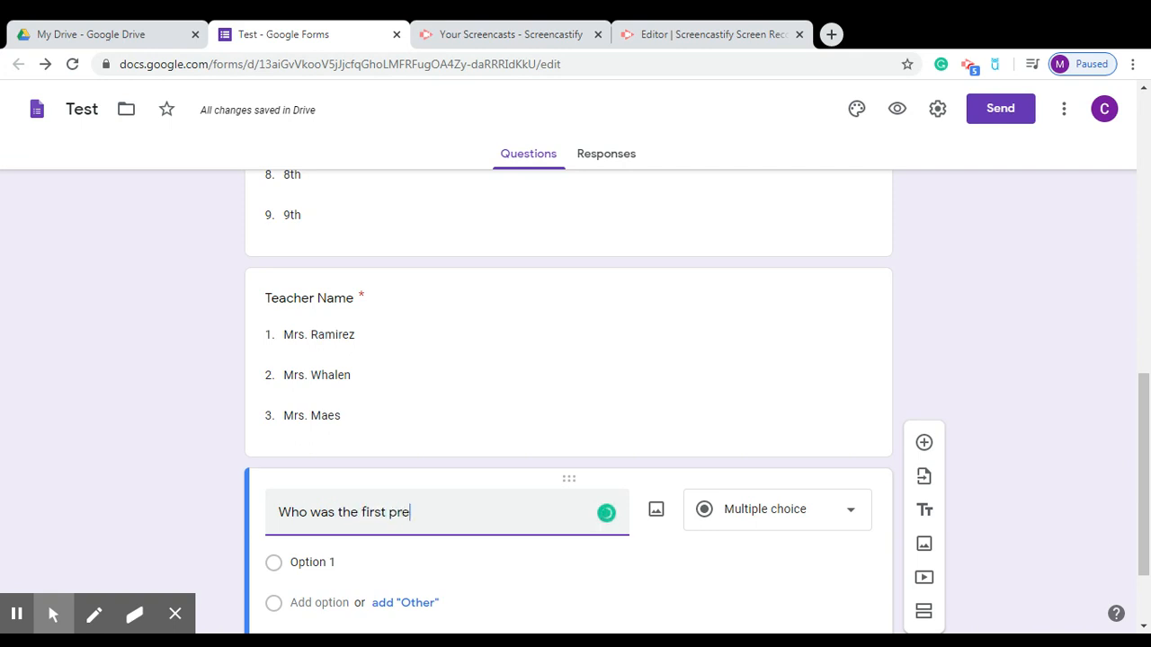
key("BackSpace")
key("BackSpace")
key("BackSpace")
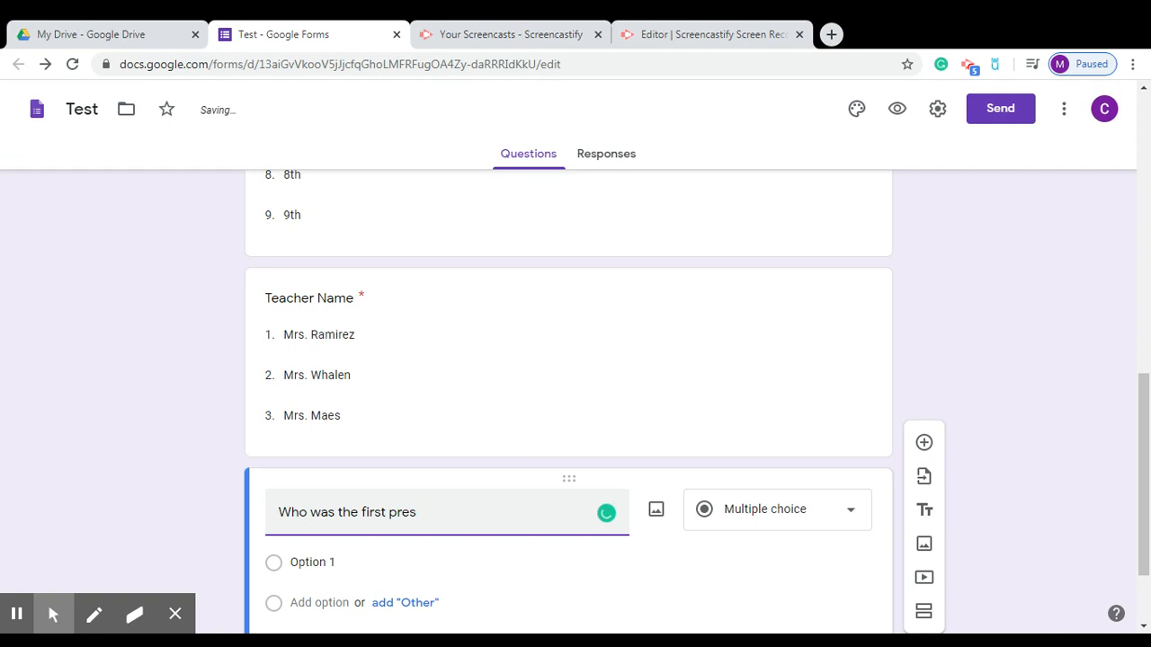
type("sident")
key("BackSpace")
key("BackSpace")
type("ent of the US? ")
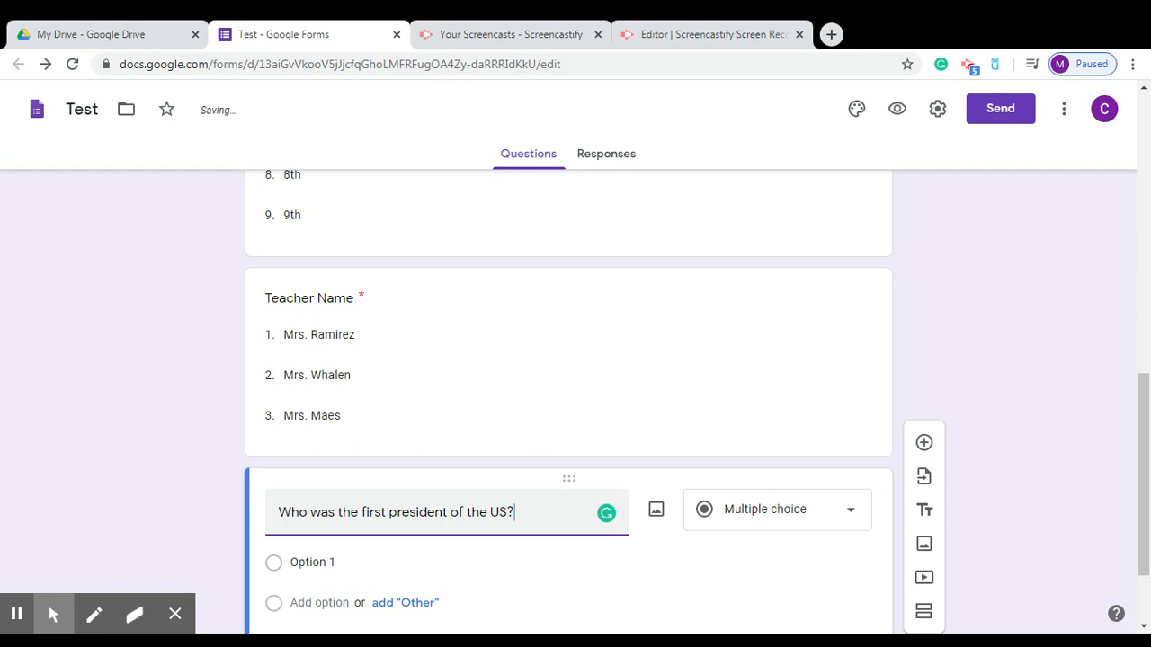
type("---")
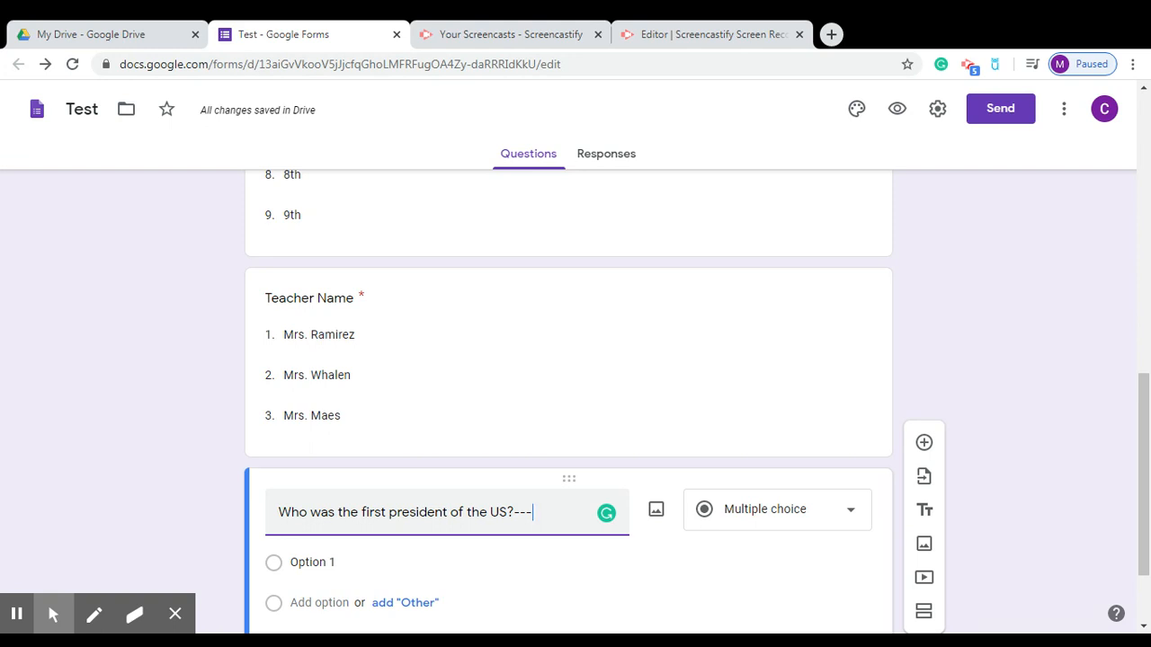
type("8")
key("BackSpace")
type("8")
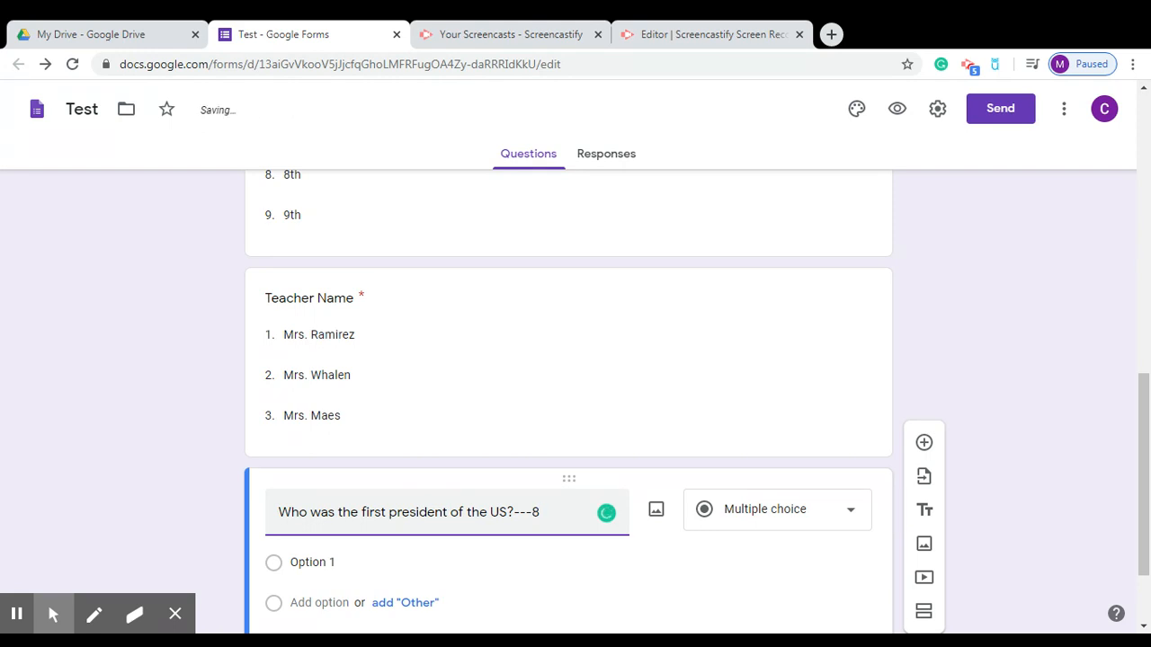
type(". 1B")
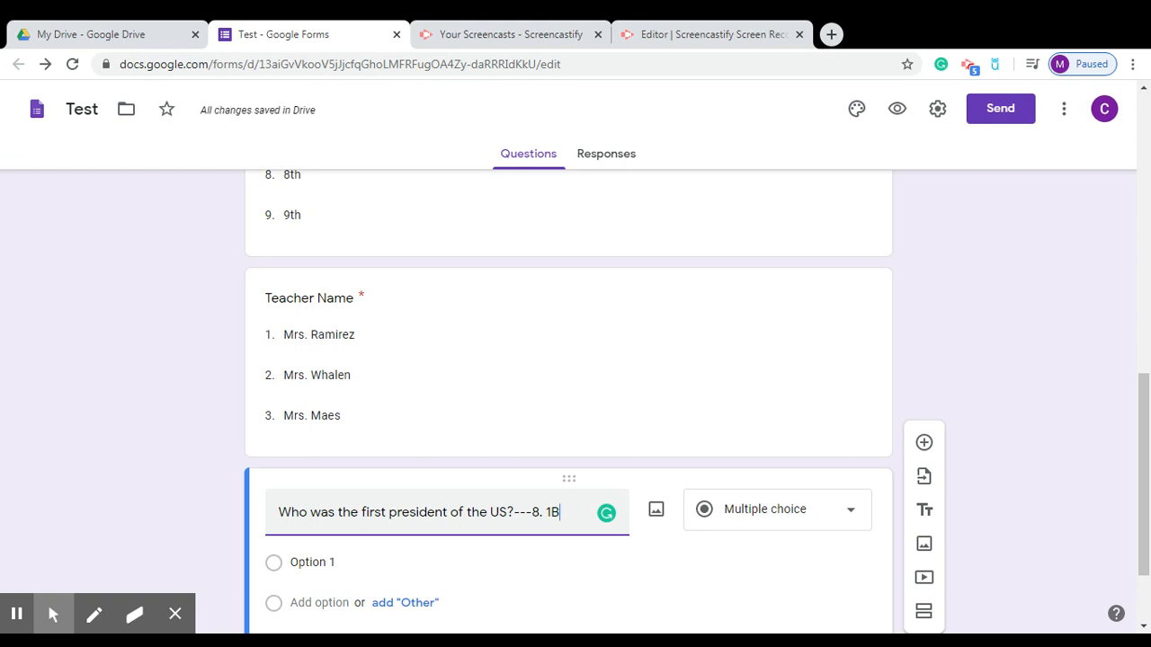
Give the question four choices: Jefferson, Washington, Adams and Obama.
left_click(354, 560)
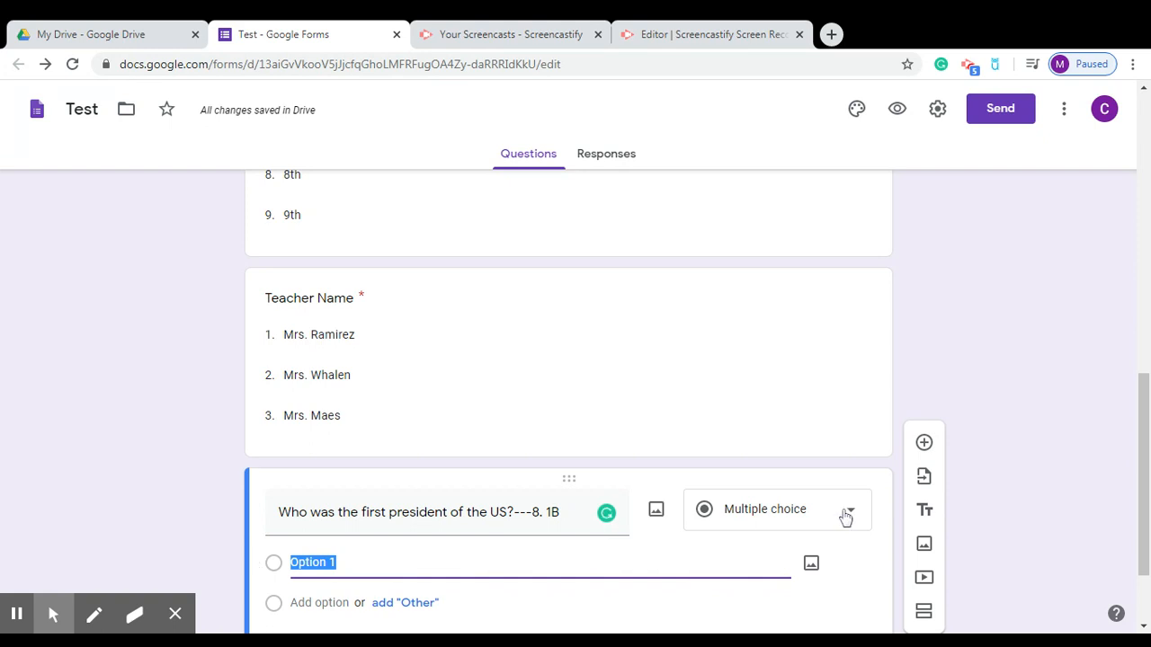
left_click_drag(1142, 494, 1142, 524)
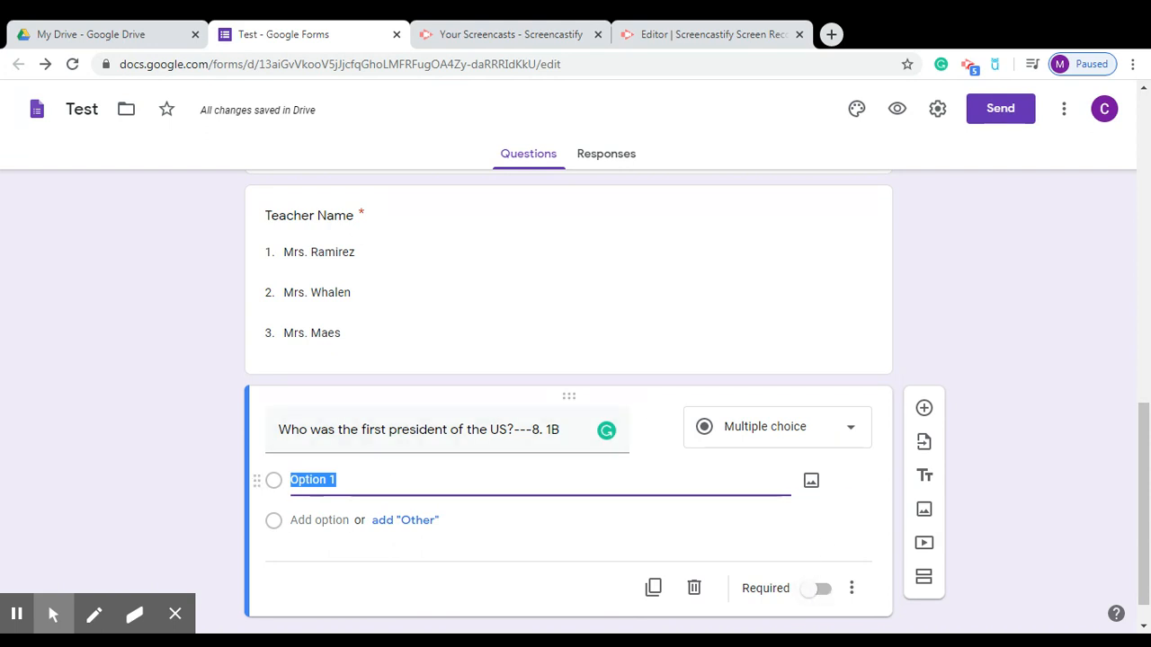
type("Jeffeso")
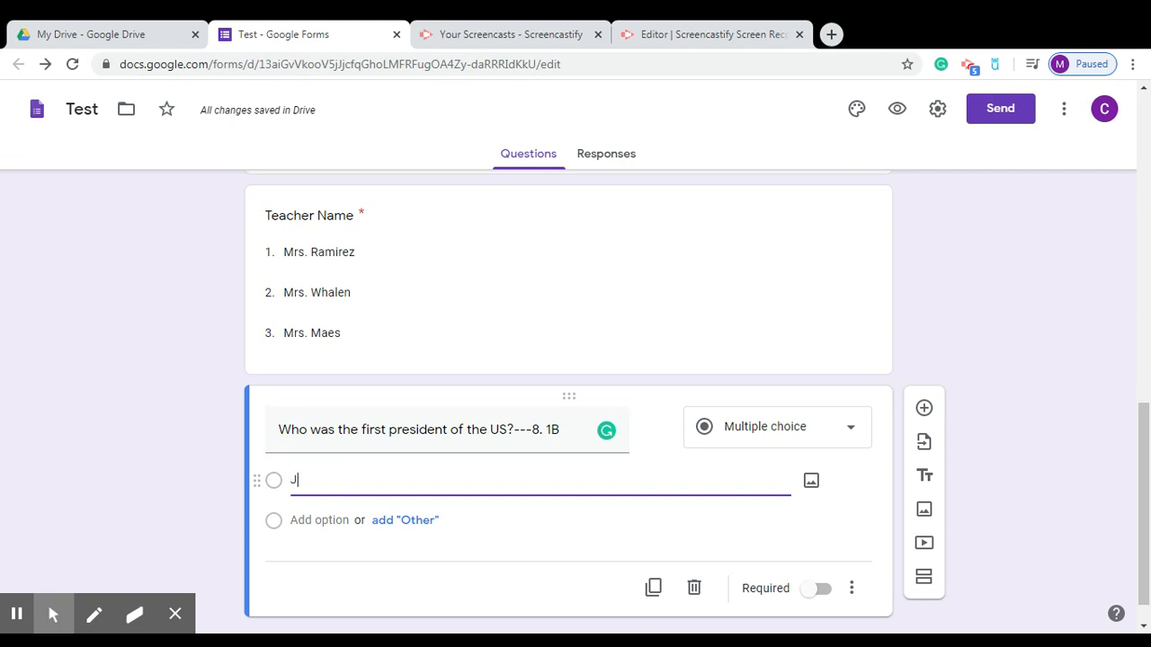
key("BackSpace")
key("BackSpace")
key("BackSpace")
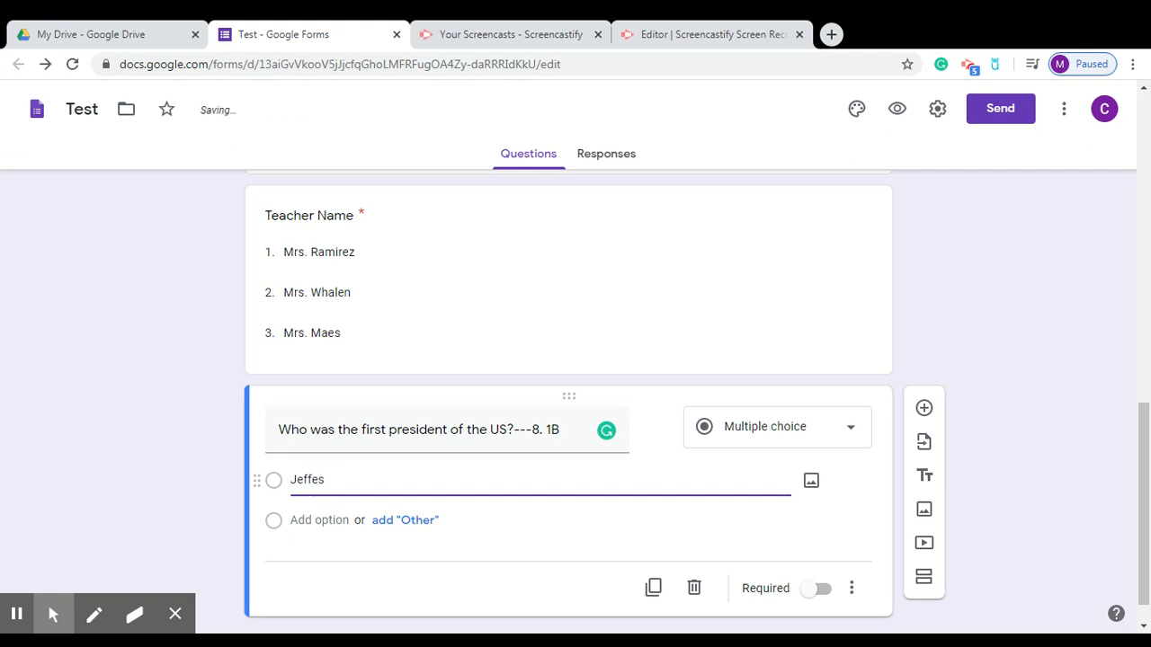
type("erson")
left_click(323, 522)
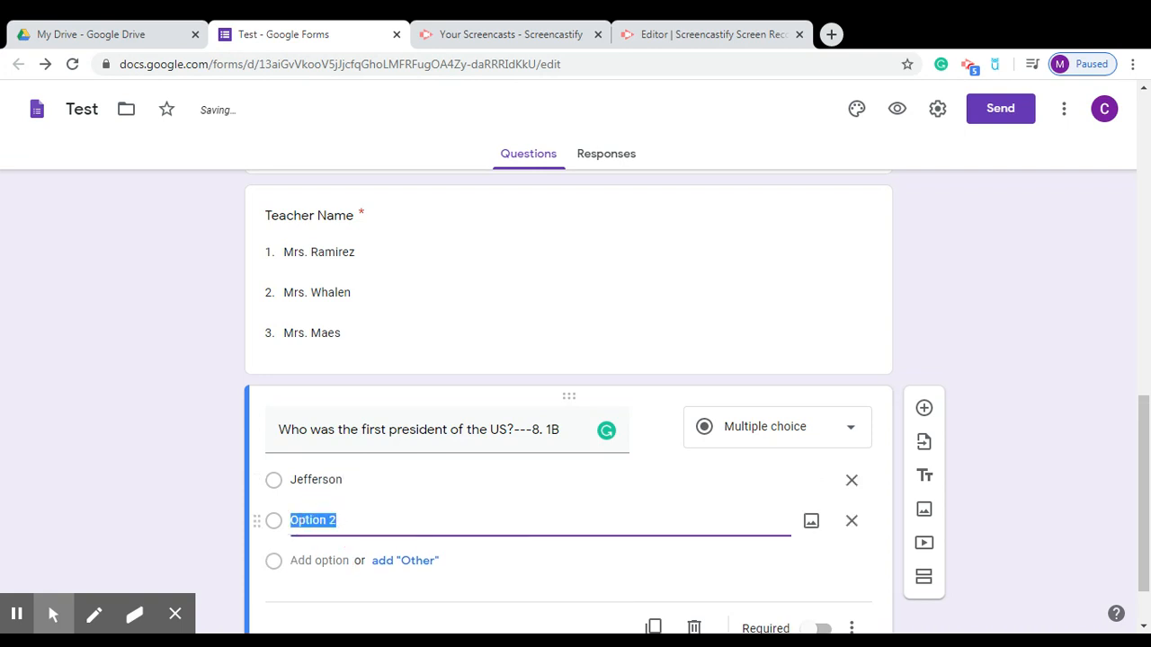
type("Was")
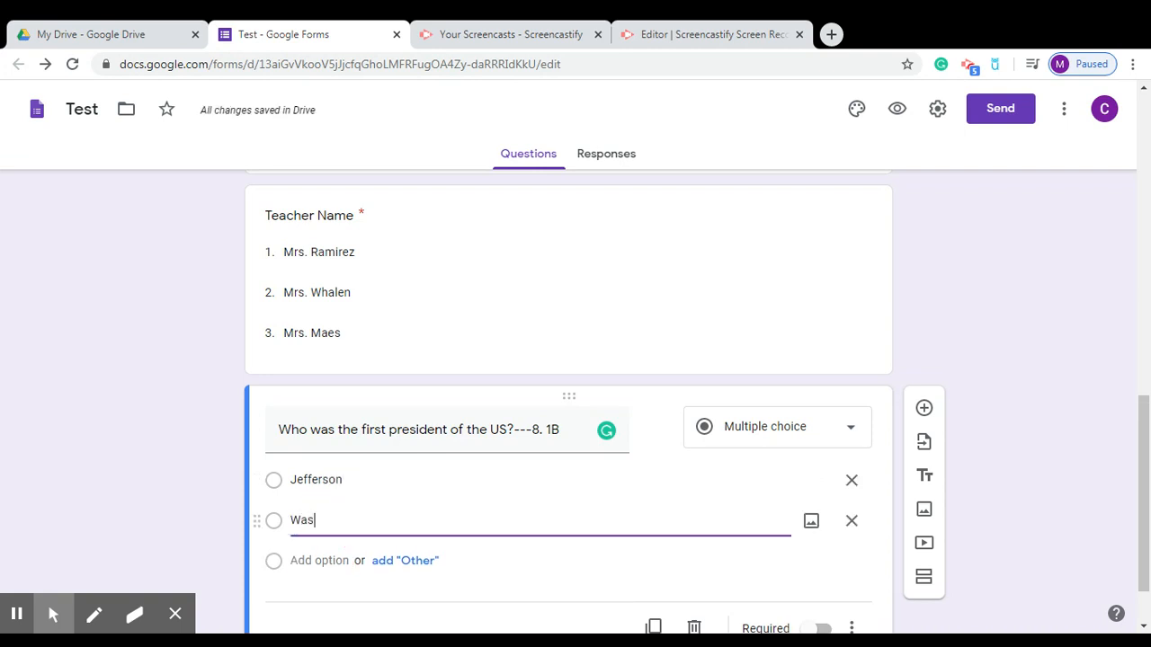
type("hington")
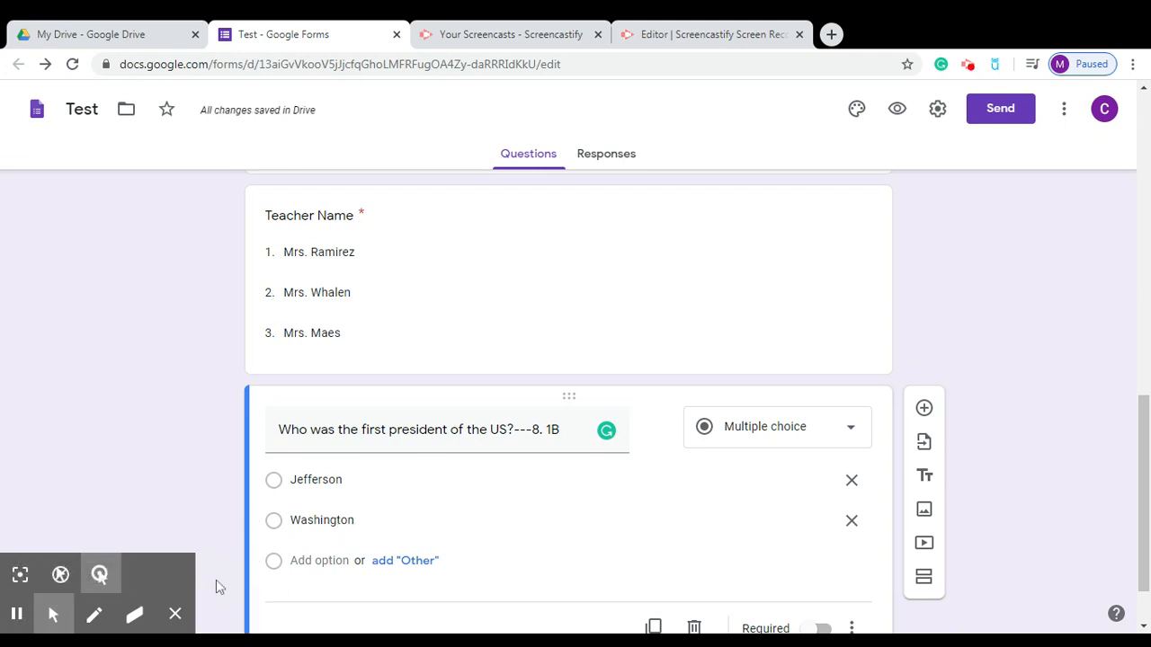
left_click(324, 563)
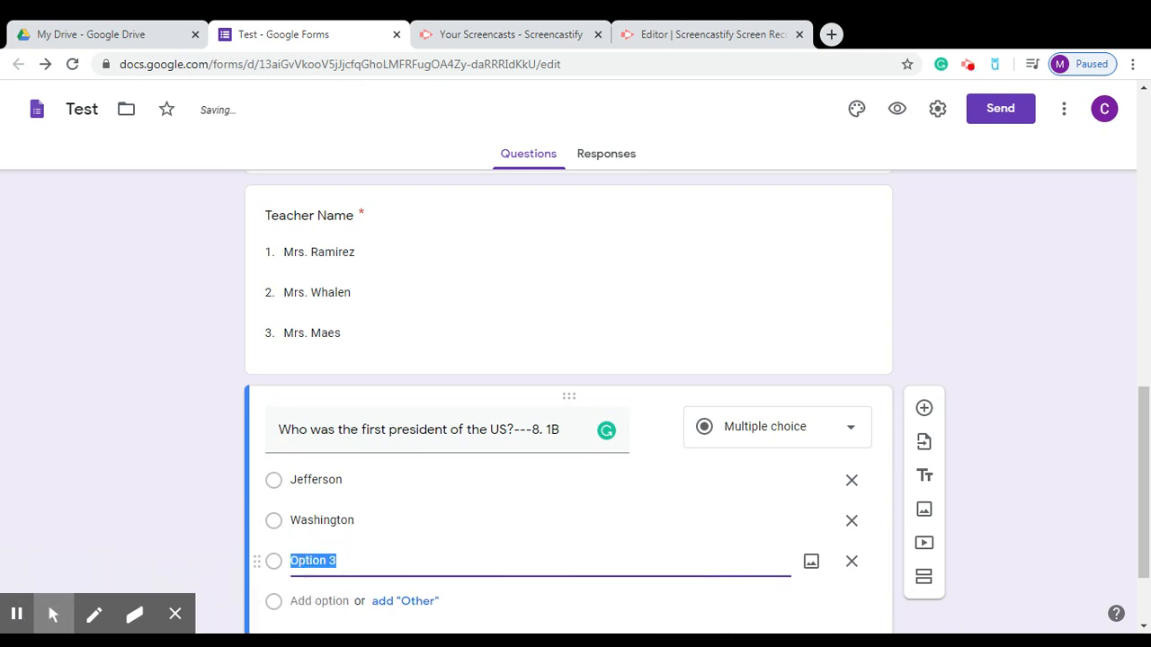
type("Ass")
key("BackSpace")
key("BackSpace")
type("dams")
key("Return")
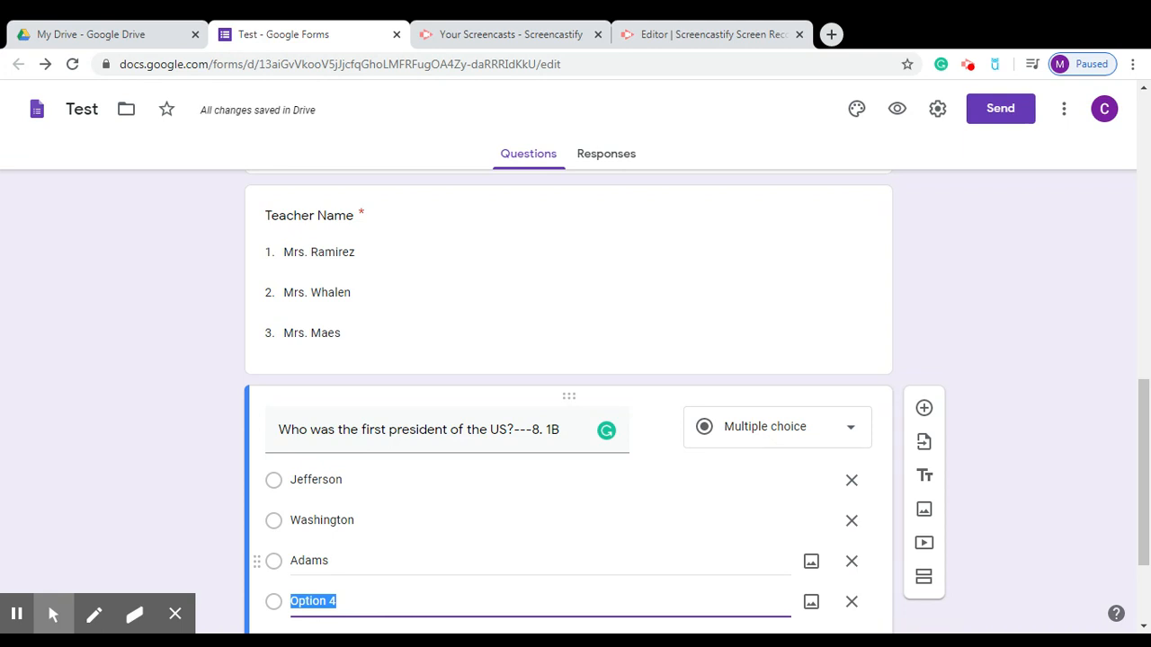
type("Obama")
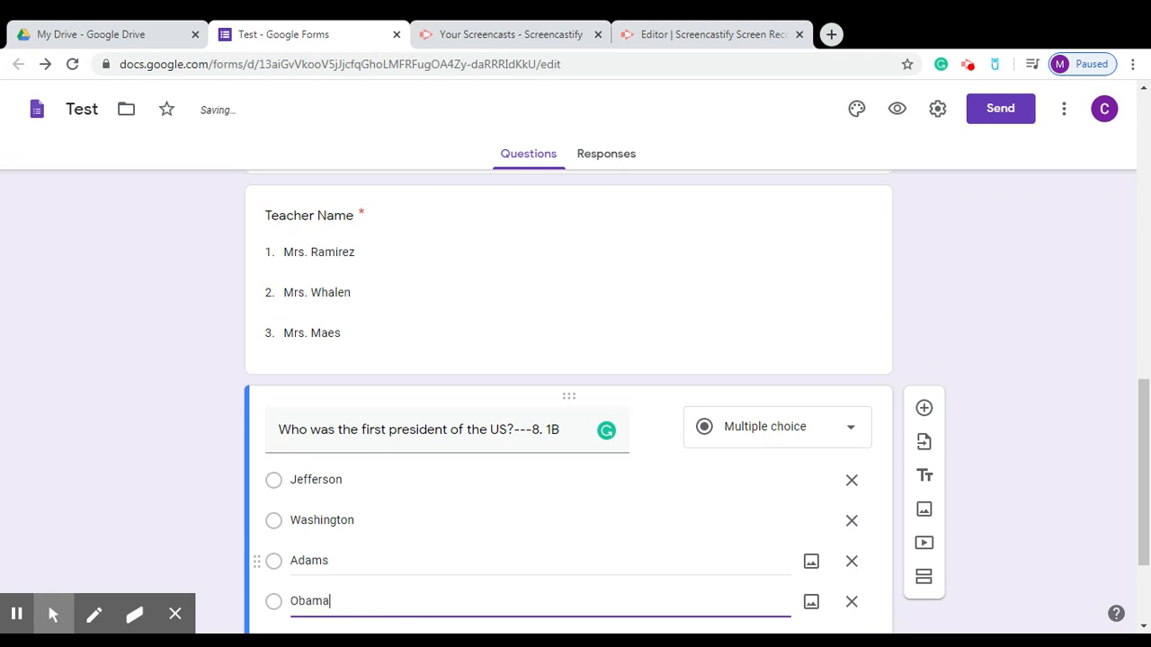
Make the first-president question required.
left_click_drag(1141, 465, 1146, 537)
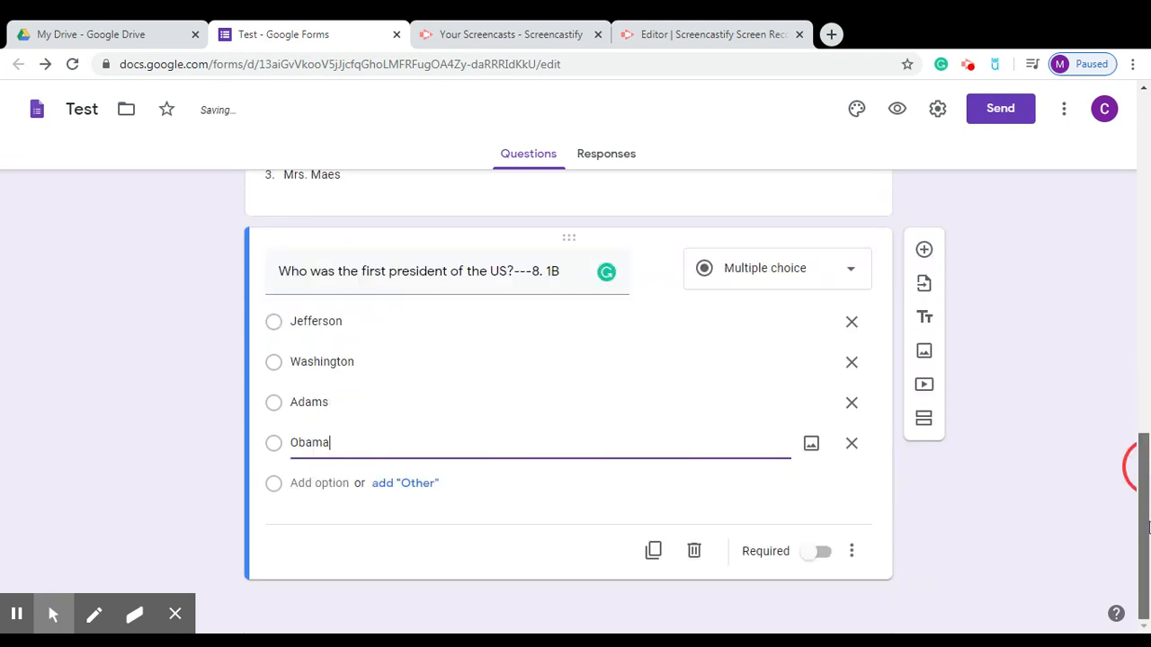
left_click(773, 539)
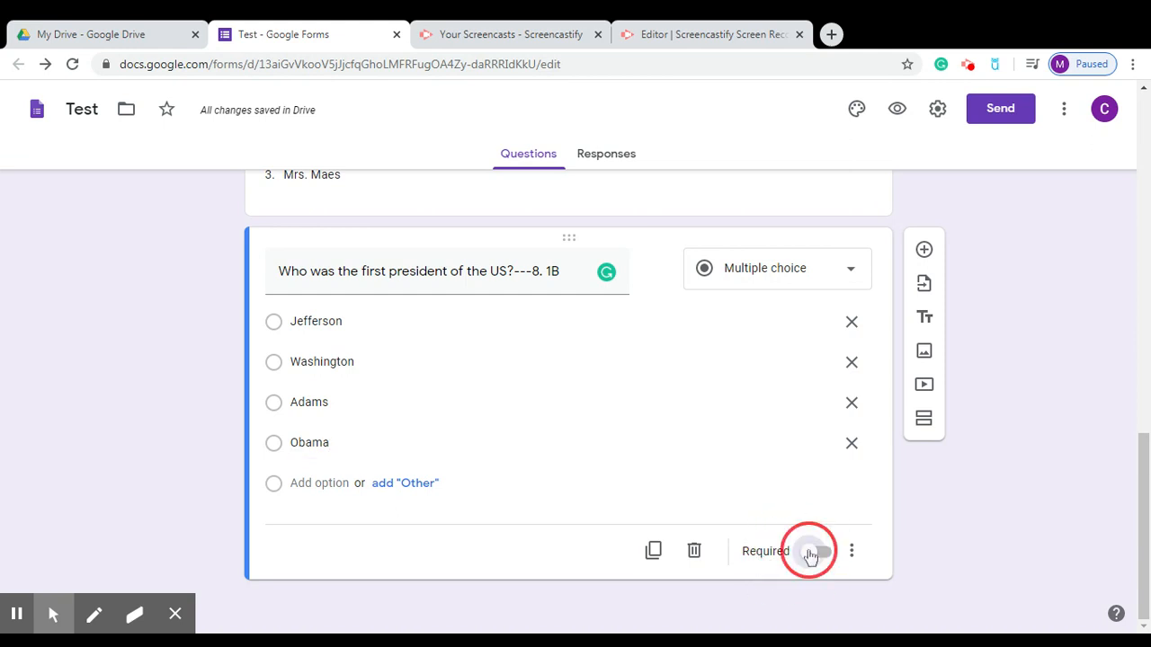
left_click(814, 552)
left_click(832, 35)
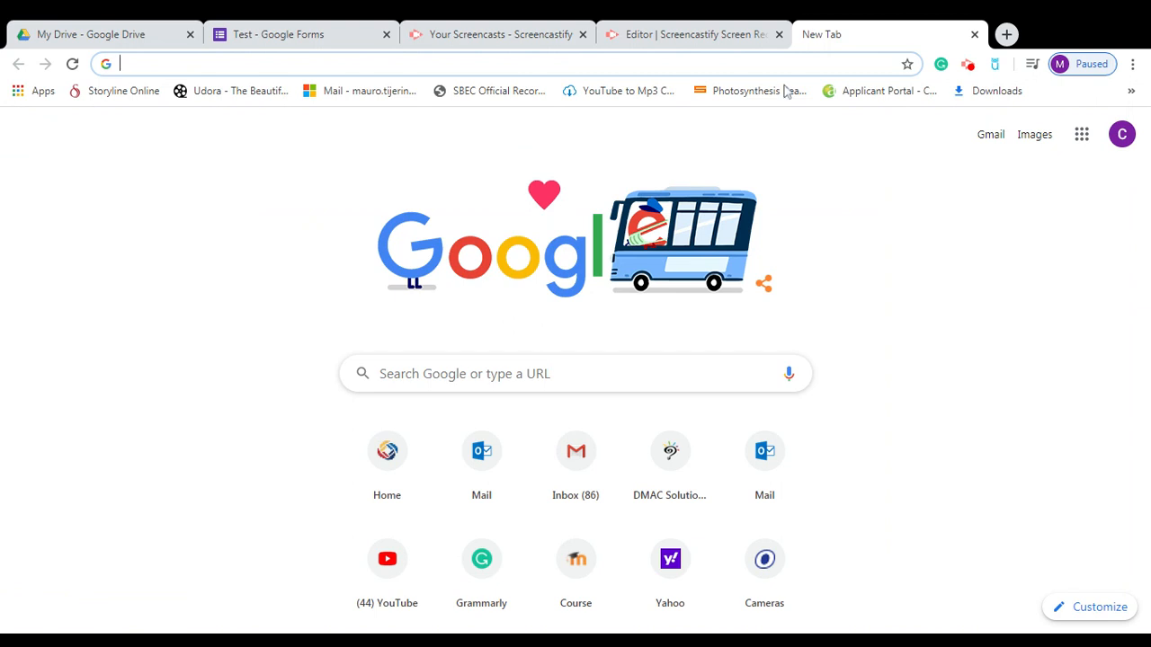
Search Google Images for 'social studies' and save the Social Studies / Teachers banner as socialstudies.png.
left_click(1031, 141)
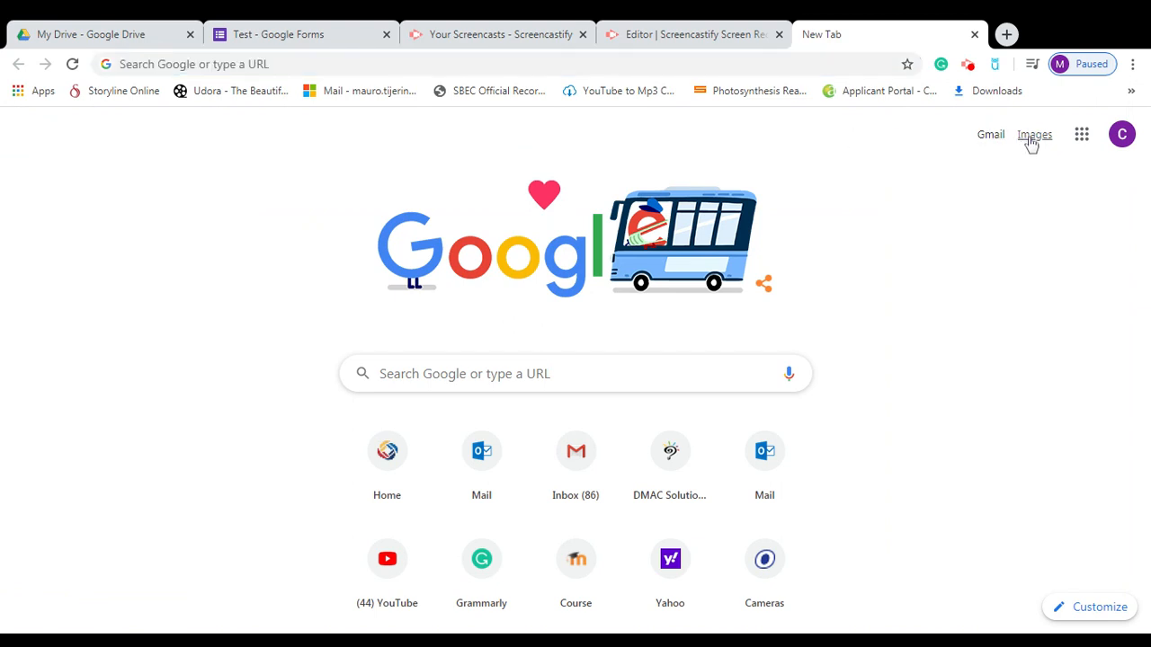
left_click_drag(1030, 206, 1030, 158)
left_click(1031, 179)
left_click(1035, 137)
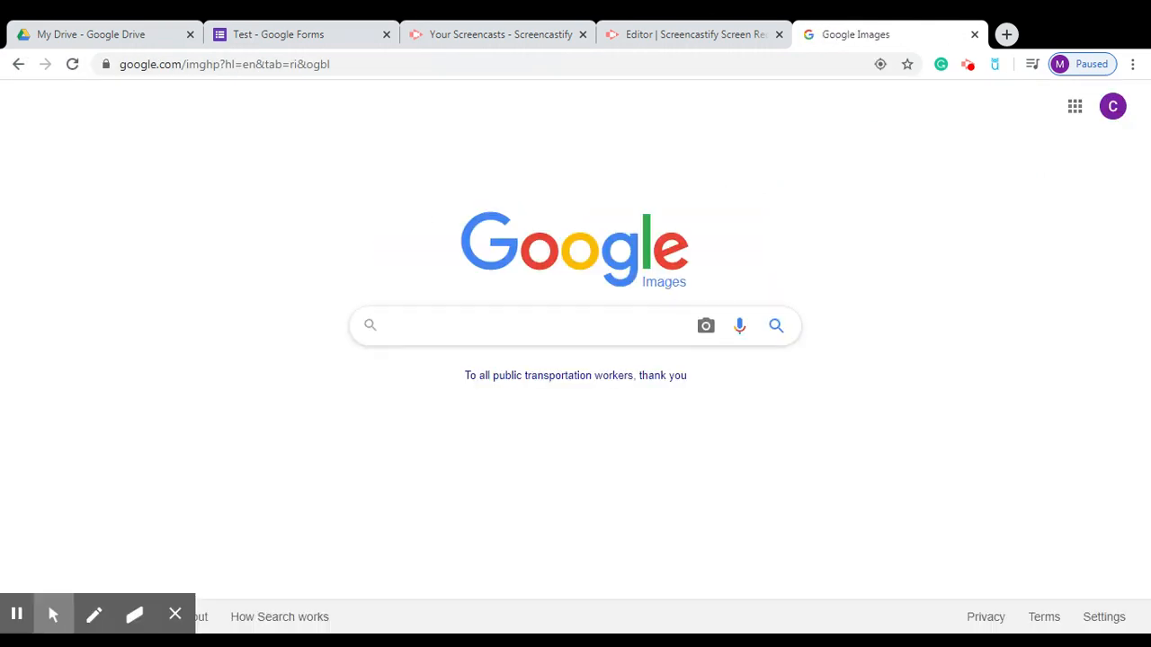
left_click(539, 326)
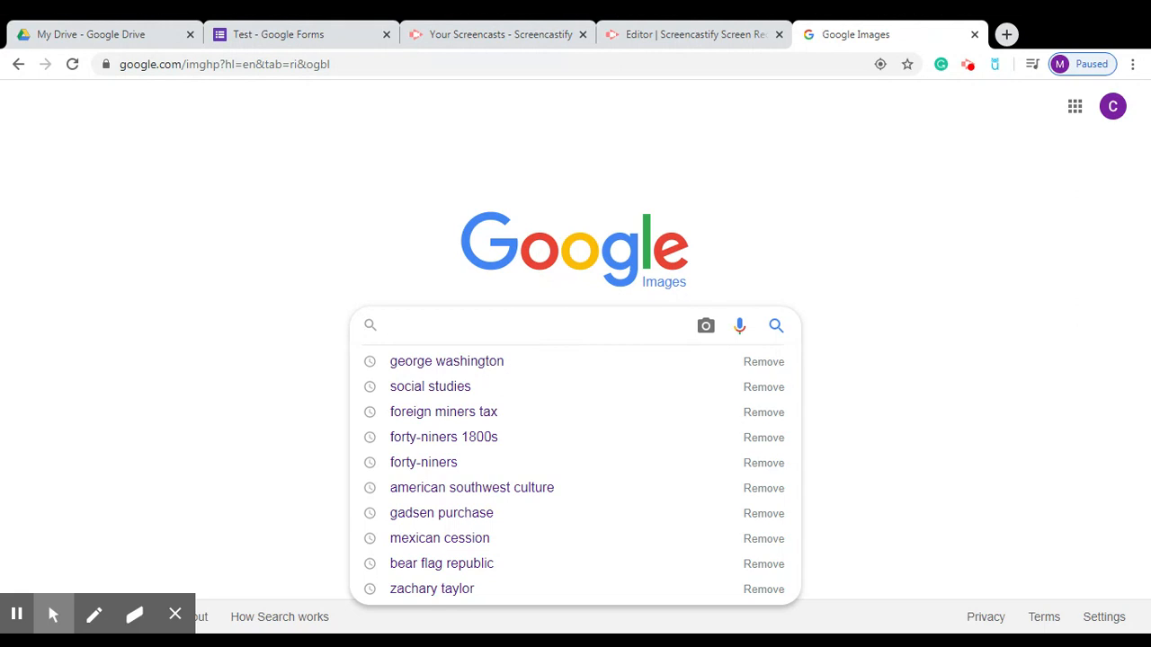
type("socia")
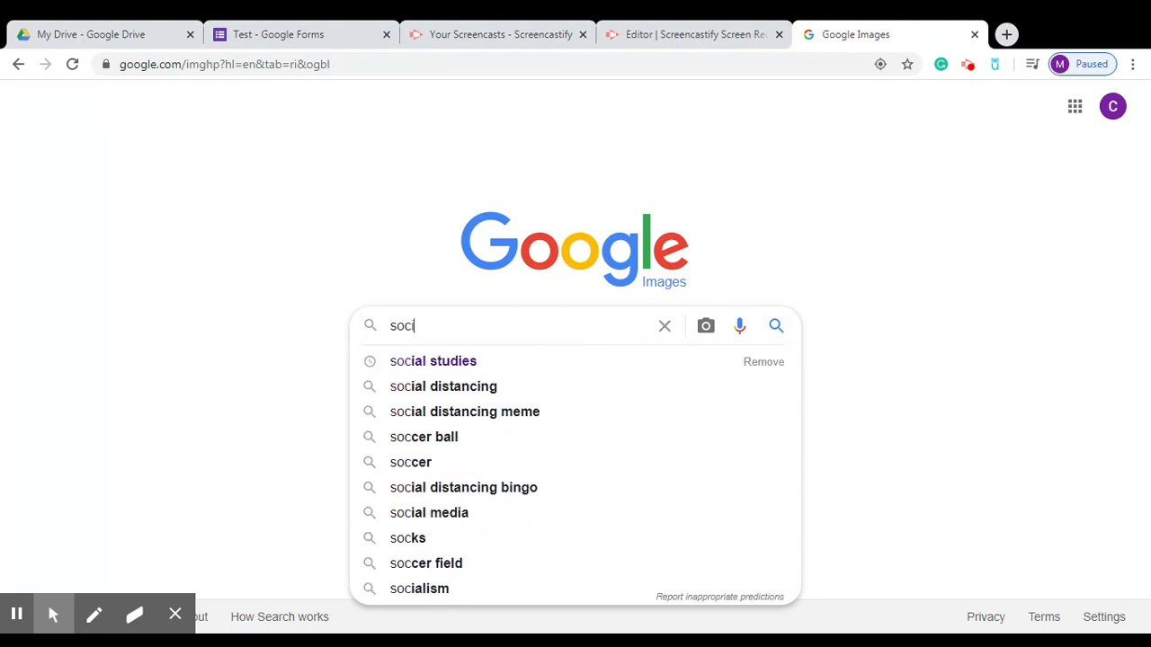
left_click(488, 361)
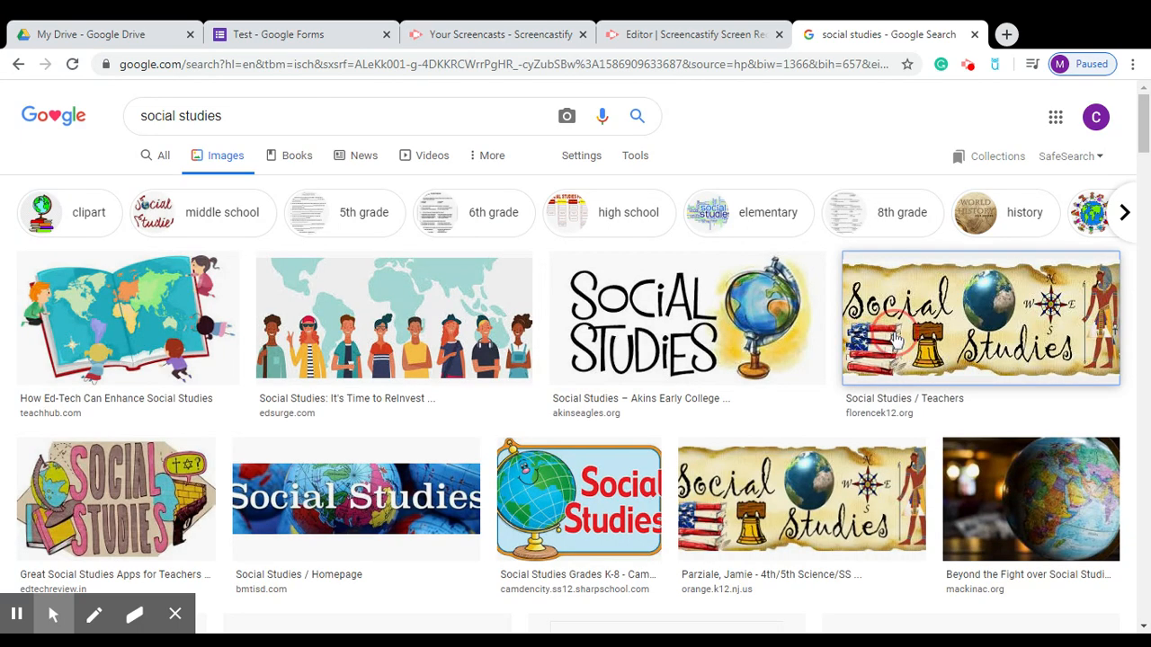
left_click(896, 340)
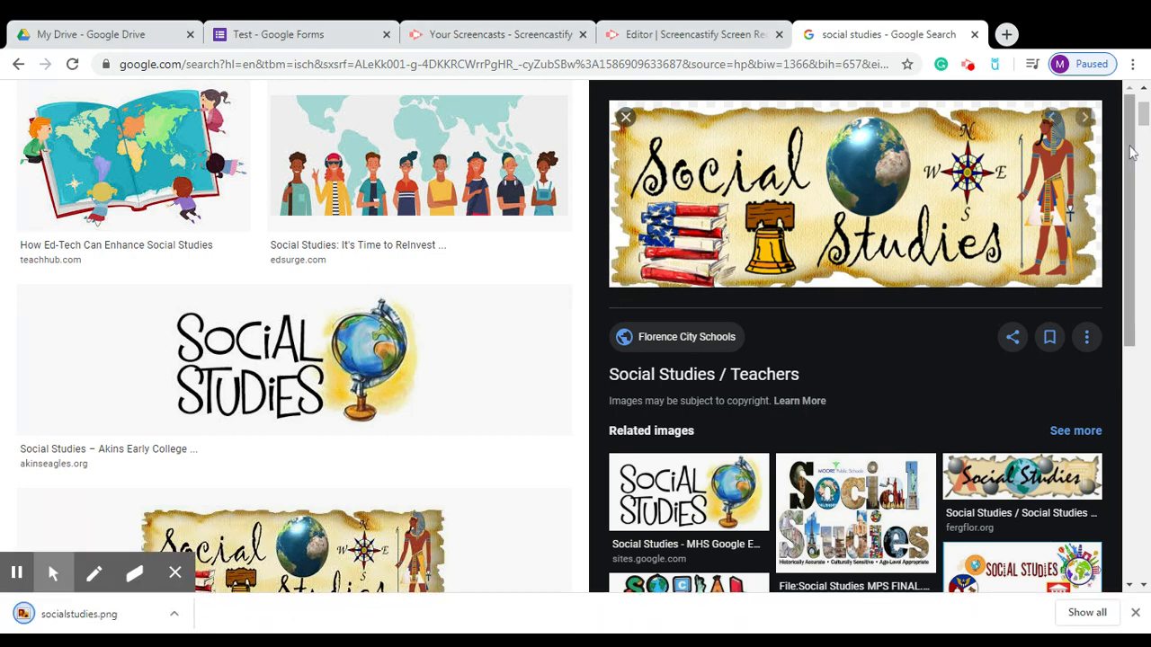
scroll(1086, 203, "up", 2)
Search Google Images for 'george washington' and save the Britannica portrait as a JPG.
left_click_drag(223, 116, 147, 126)
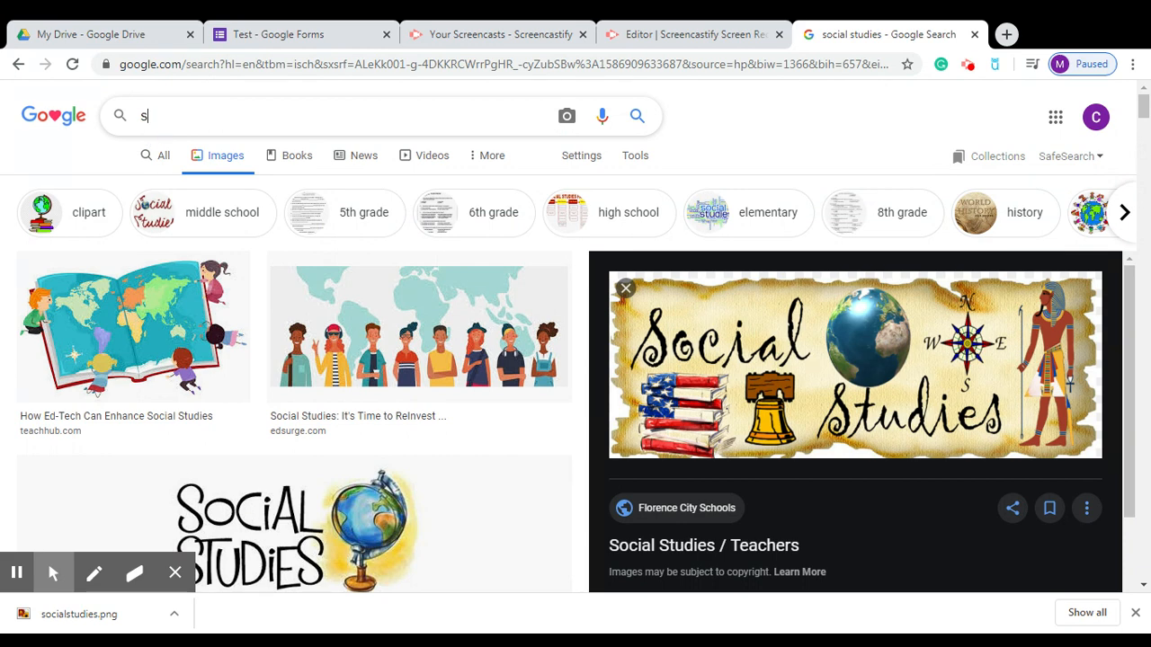
key("BackSpace")
key("BackSpace")
type("wa")
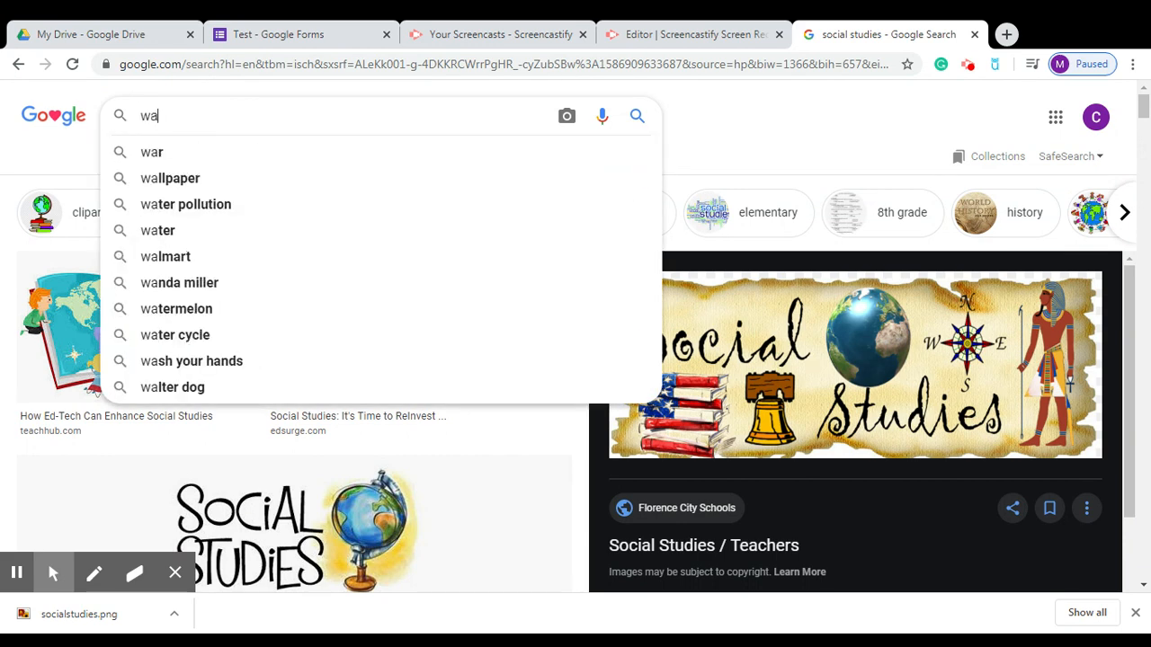
type("shi")
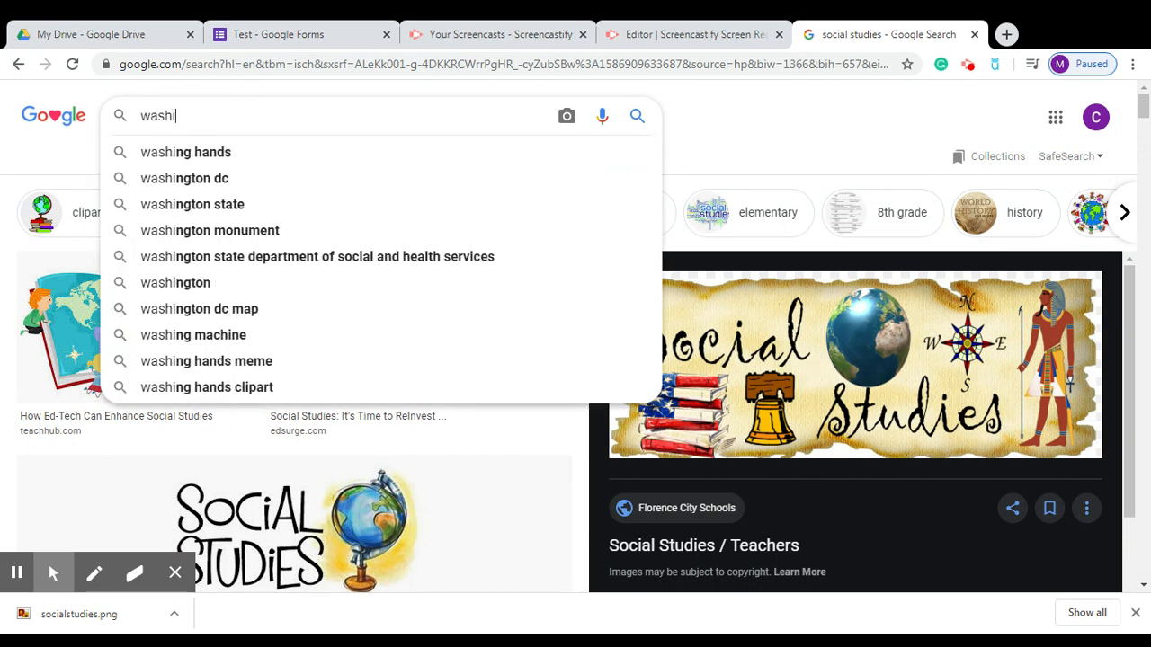
type("ngton")
key("Return")
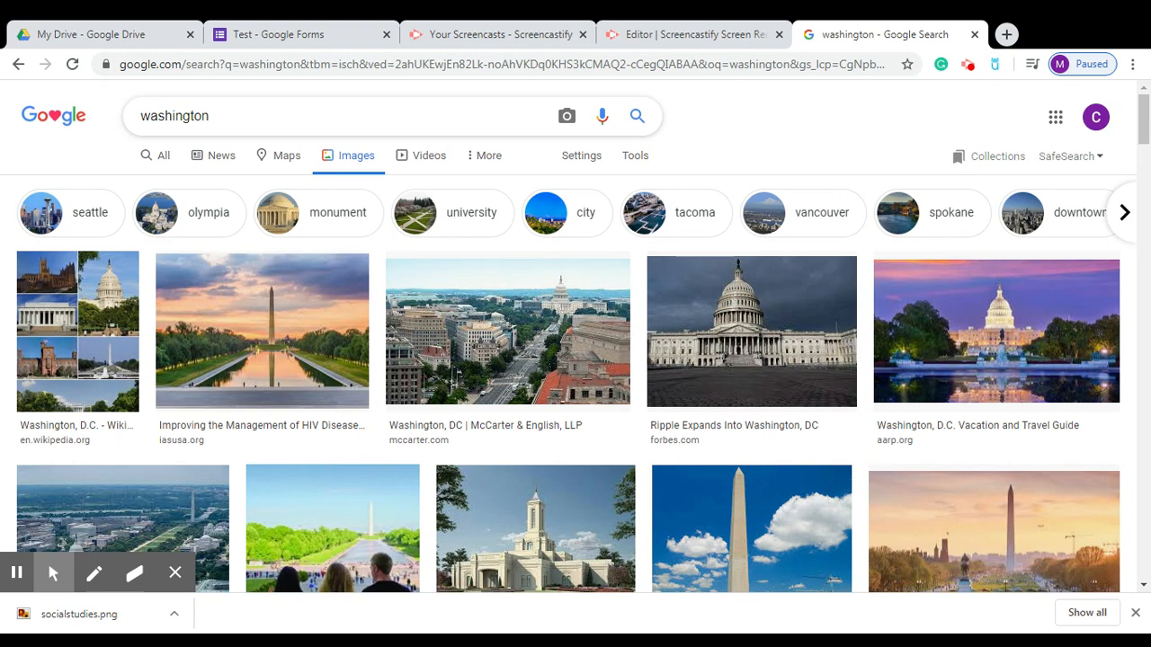
left_click(141, 116)
type("ge")
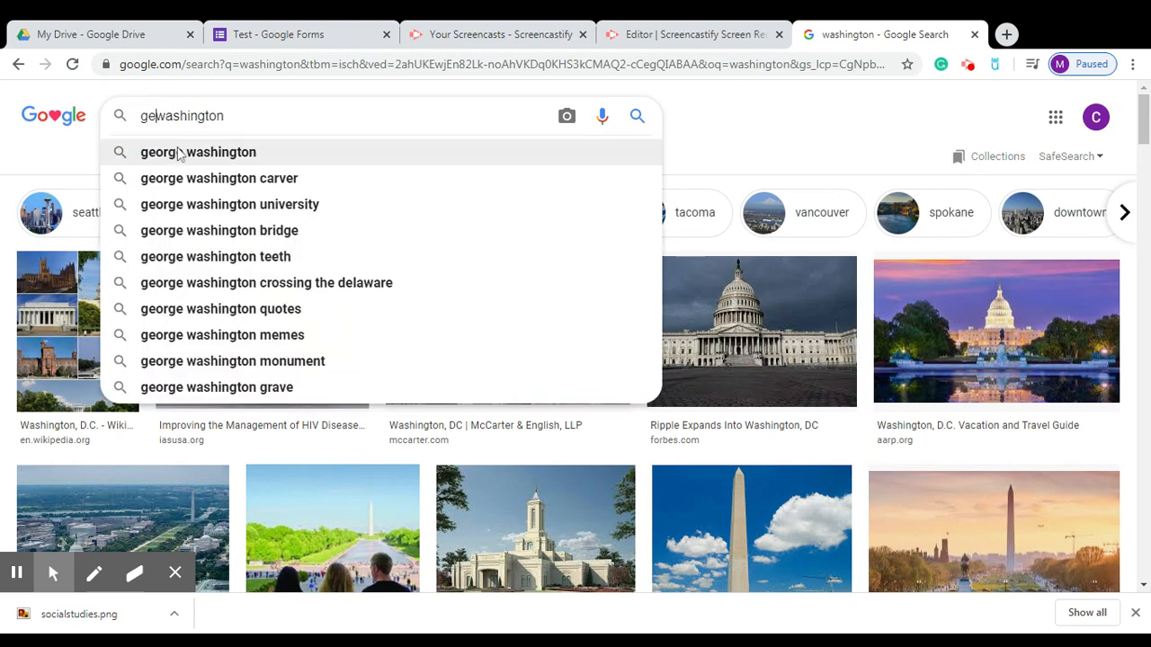
left_click(178, 152)
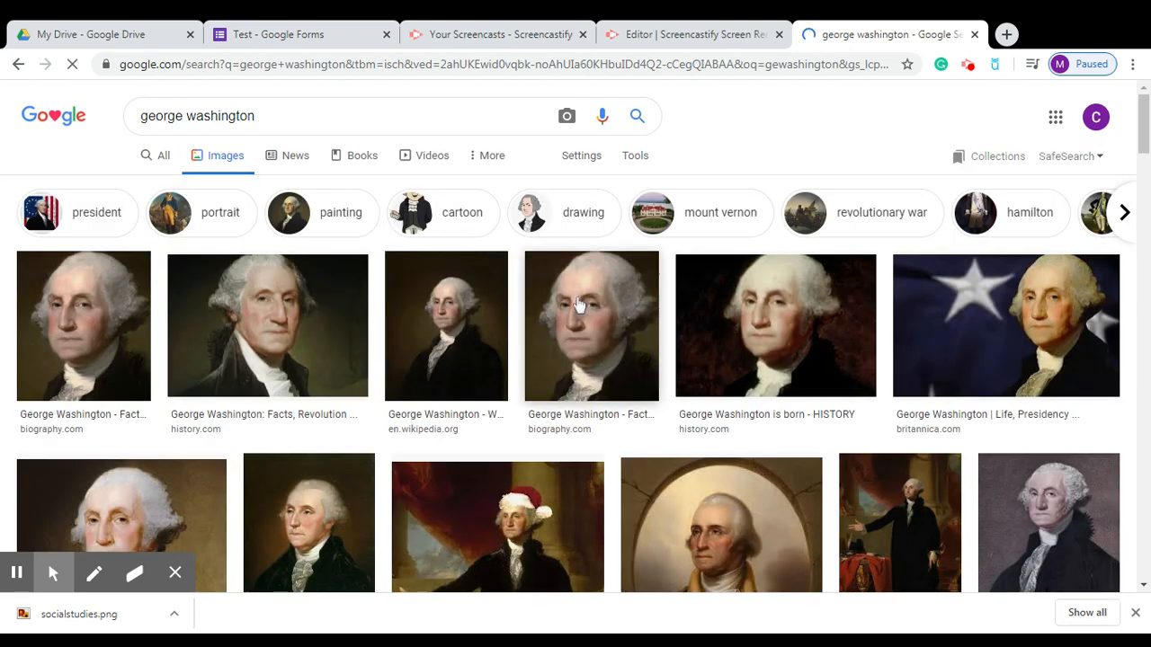
left_click(988, 356)
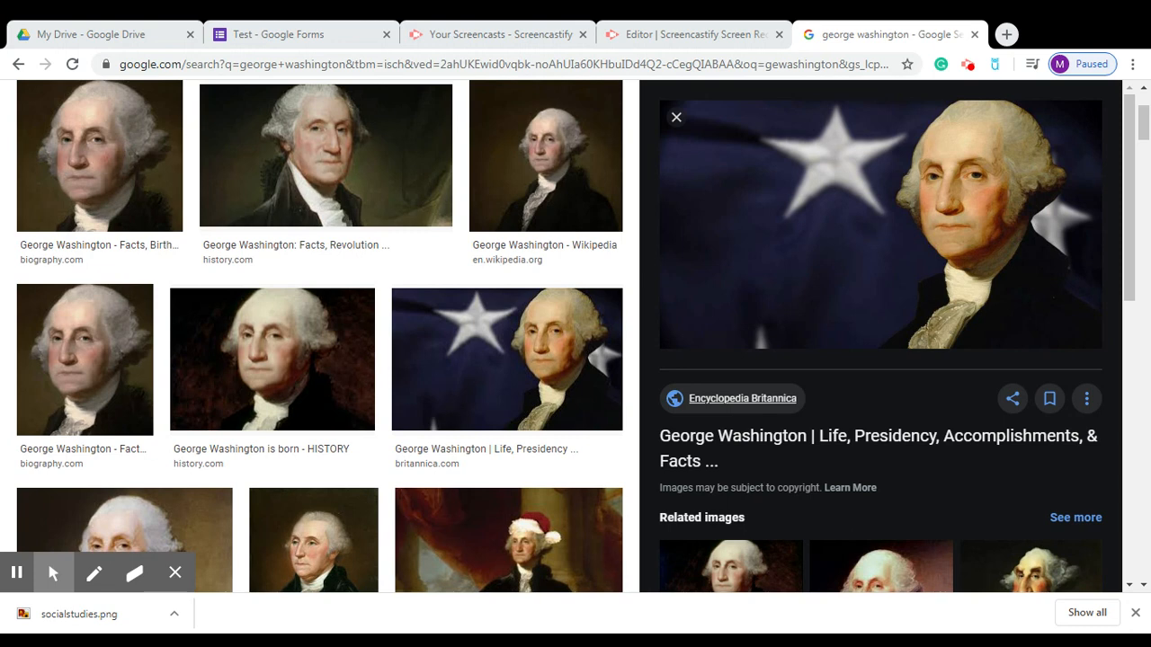
key("Return")
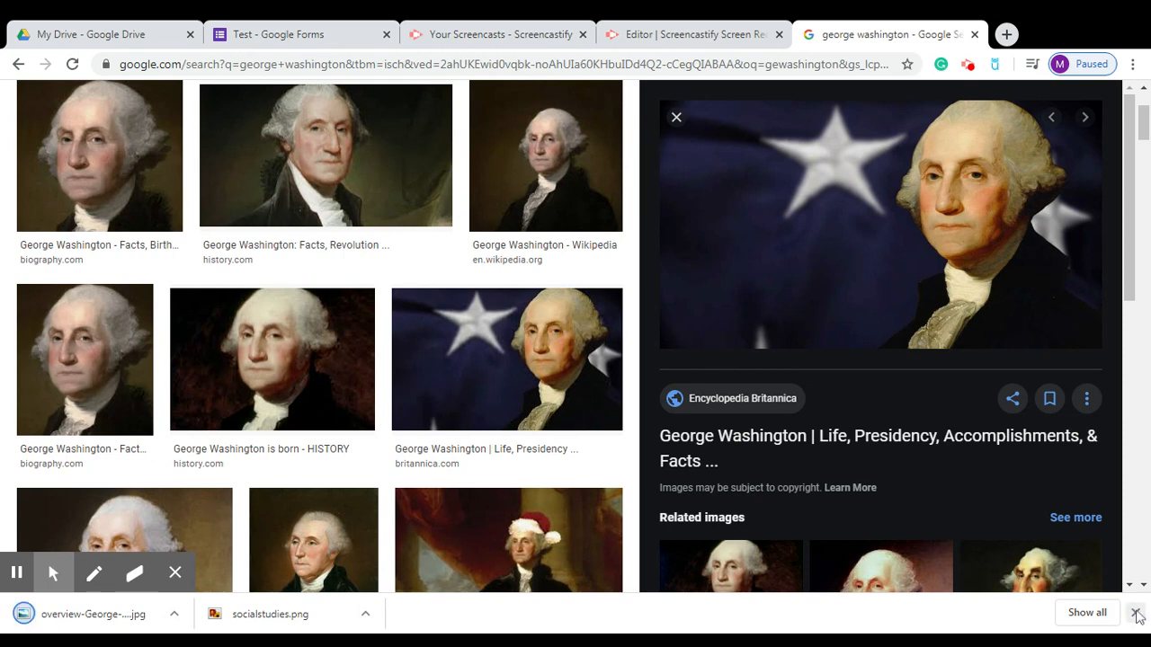
left_click(1135, 612)
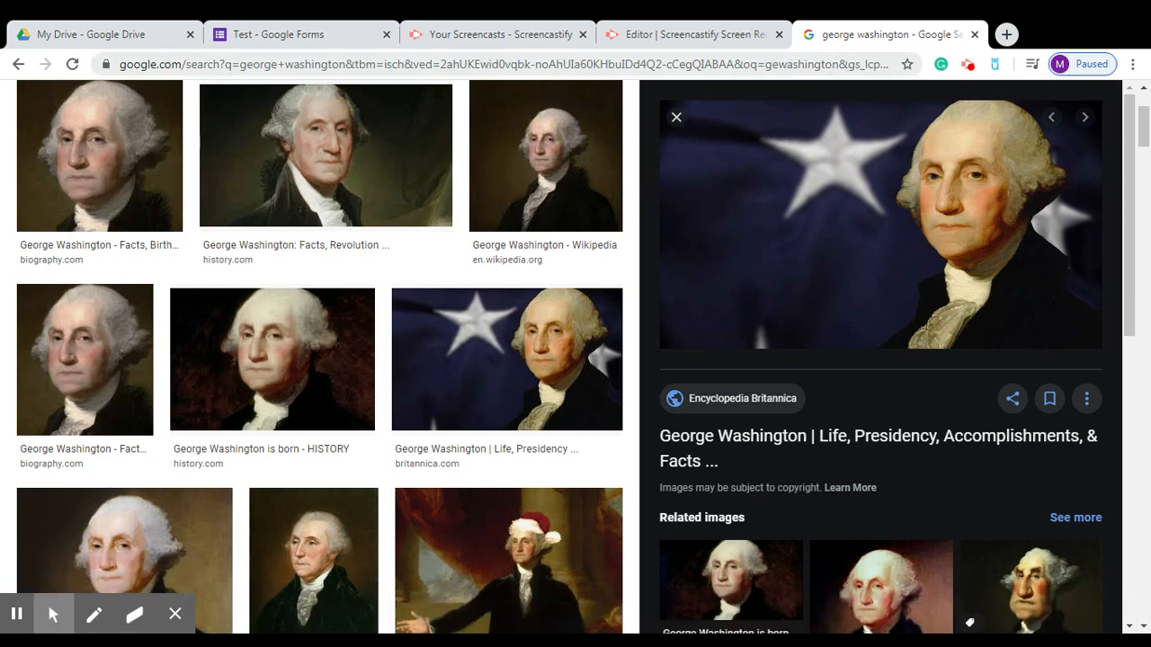
left_click(799, 64)
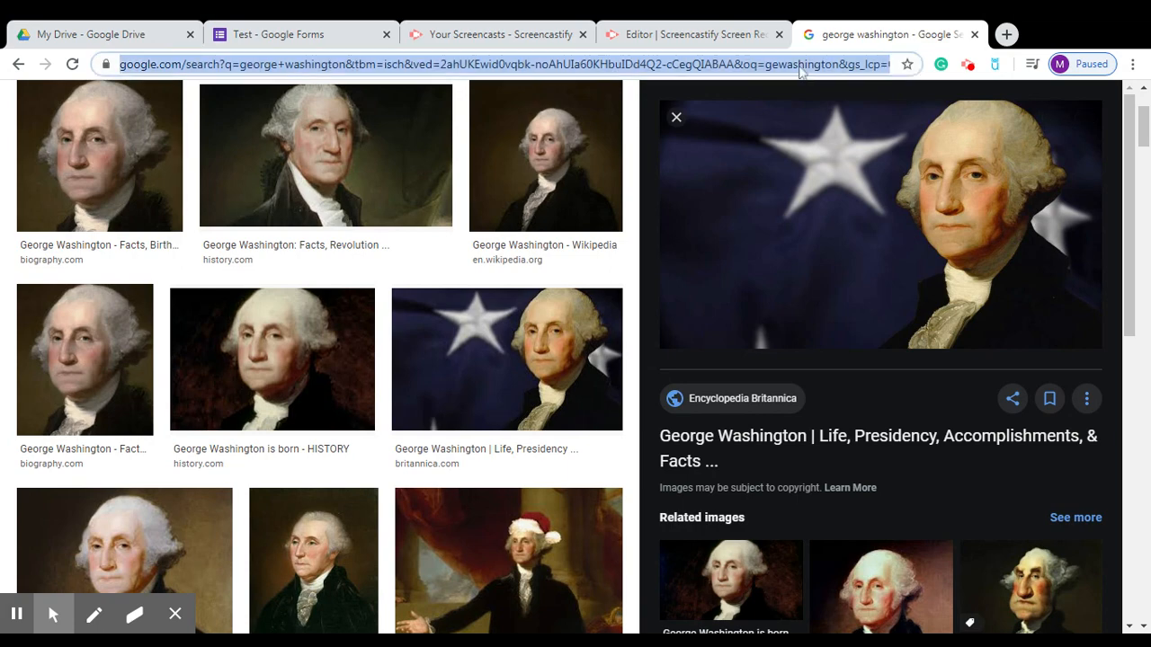
Go to youtube.com, search 'george washington', and open the FreeSchool biography video for kids.
type("youtuv")
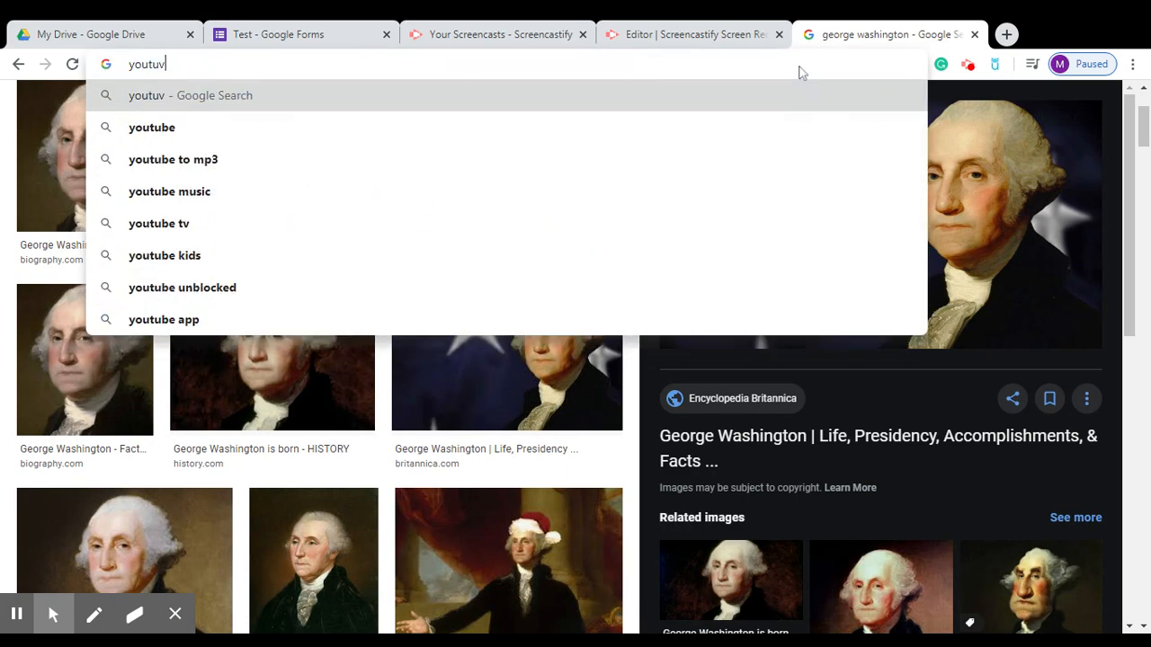
key("BackSpace")
type("be.com")
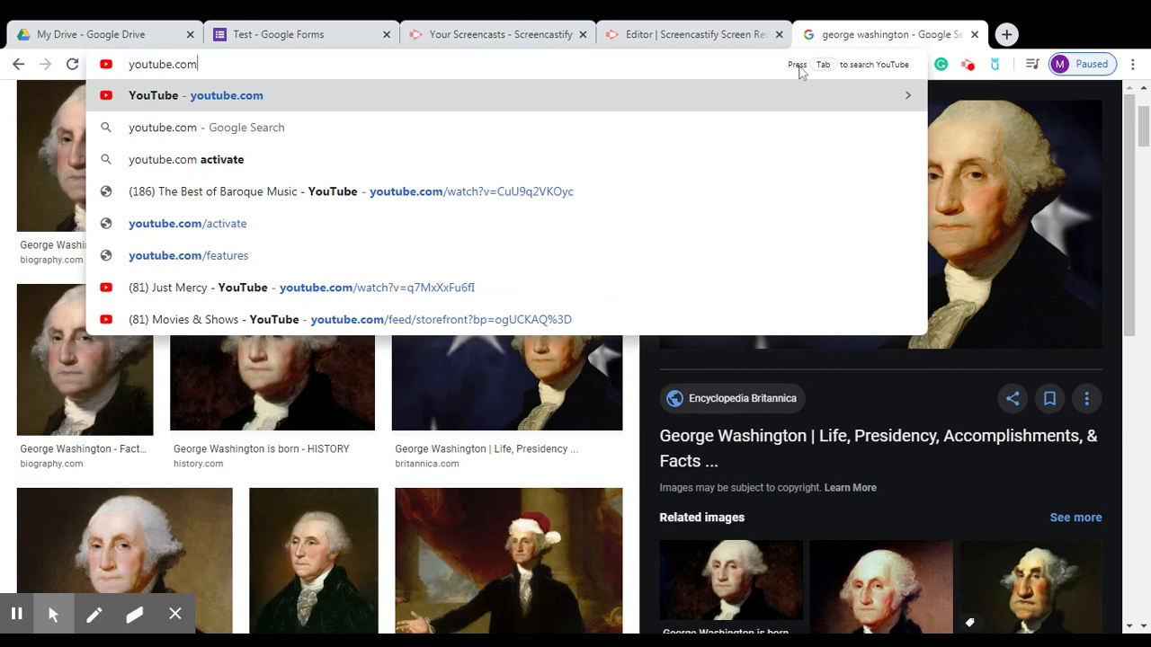
key("Return")
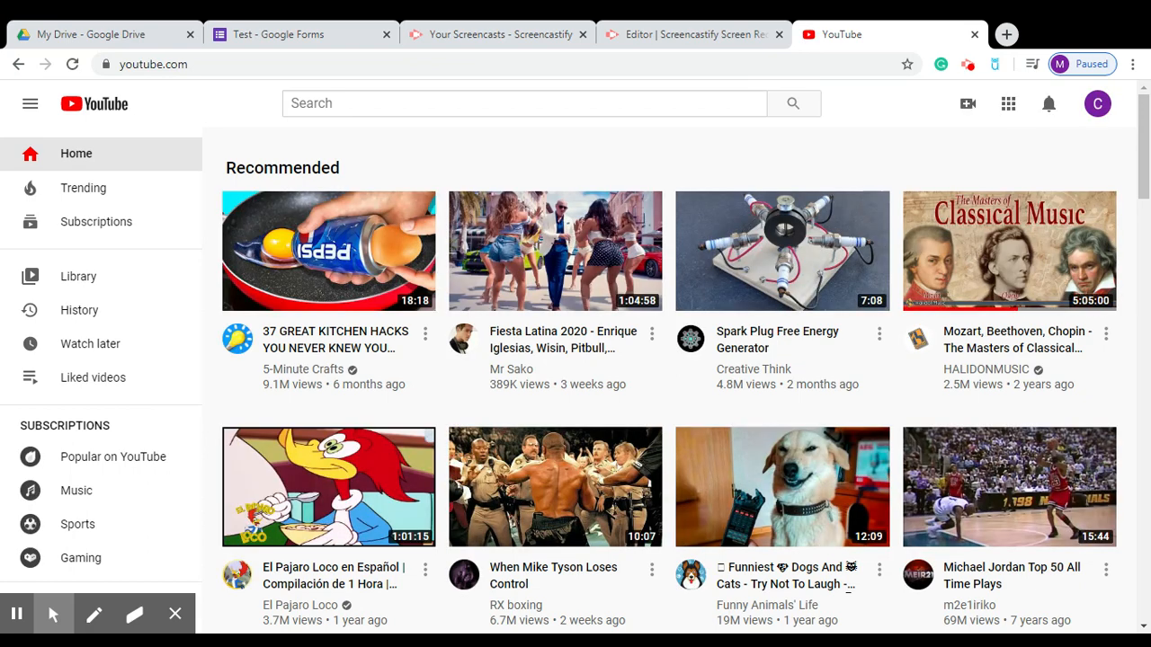
left_click_drag(1142, 198, 1144, 474)
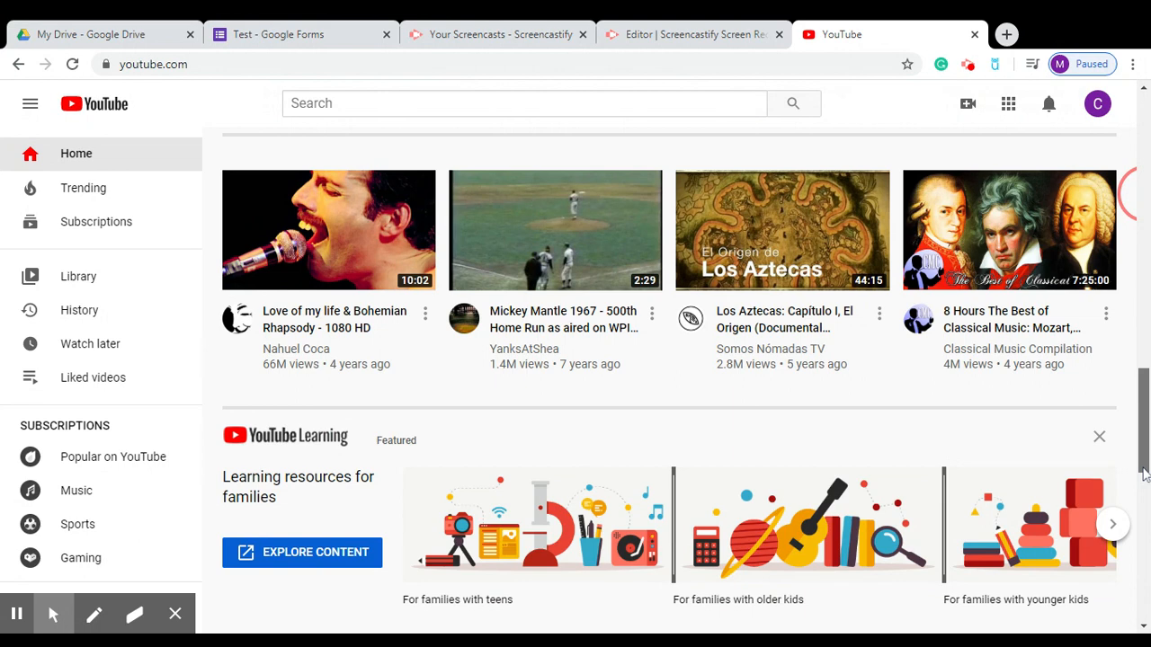
left_click(524, 103)
type("g")
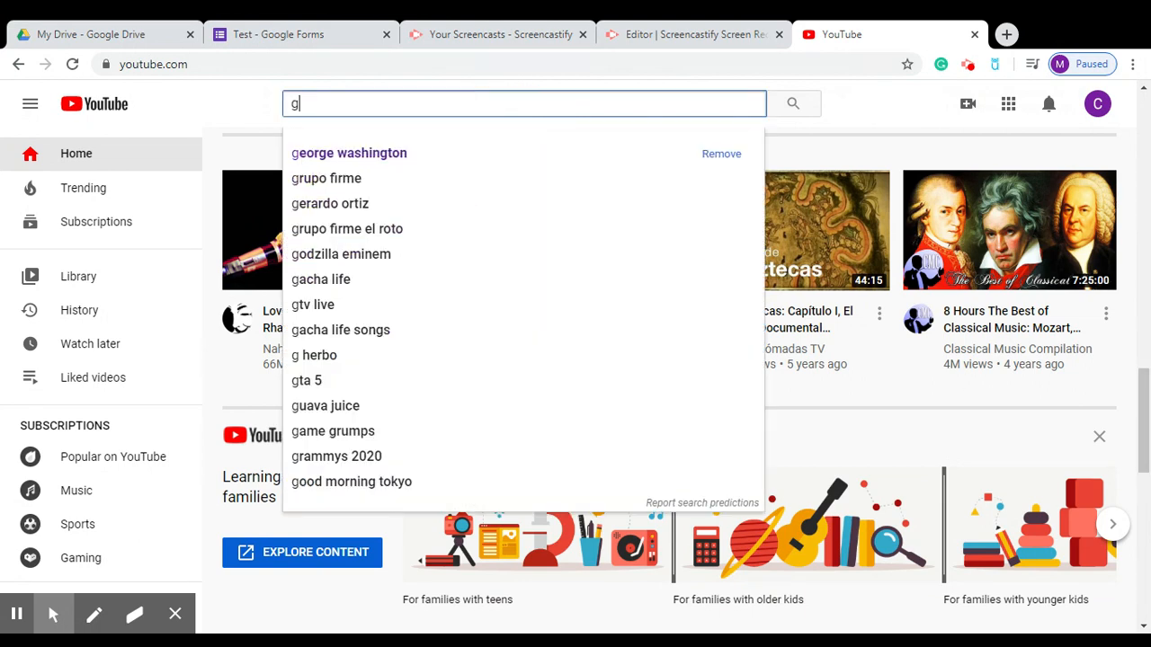
left_click(431, 154)
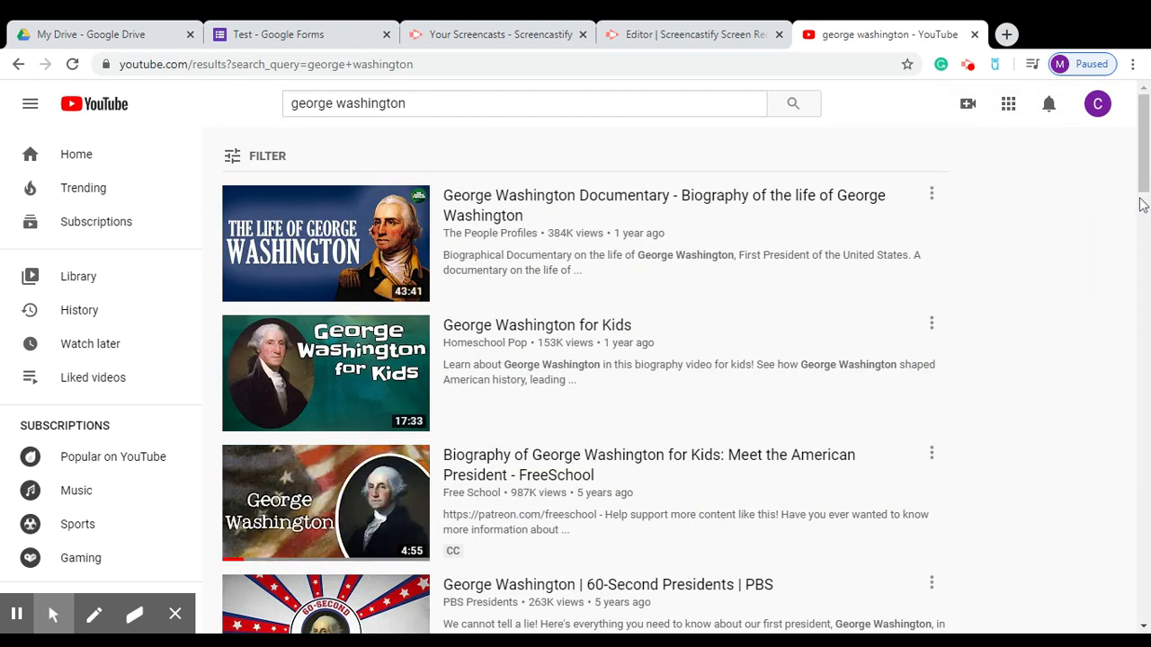
left_click_drag(1143, 197, 1143, 210)
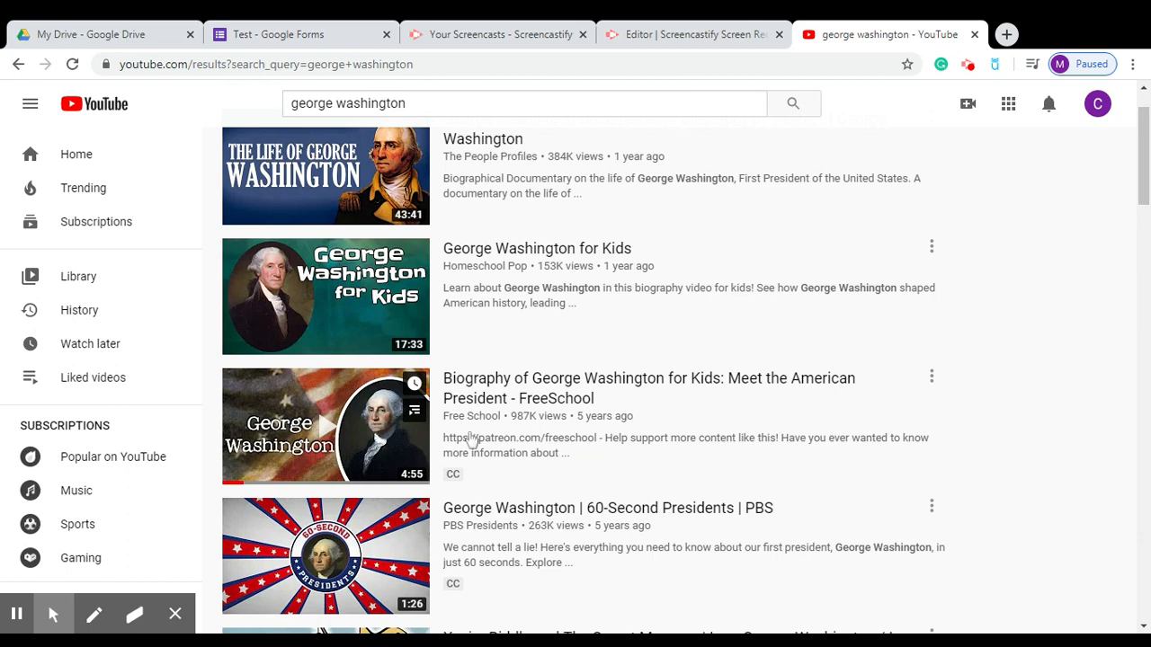
left_click(318, 417)
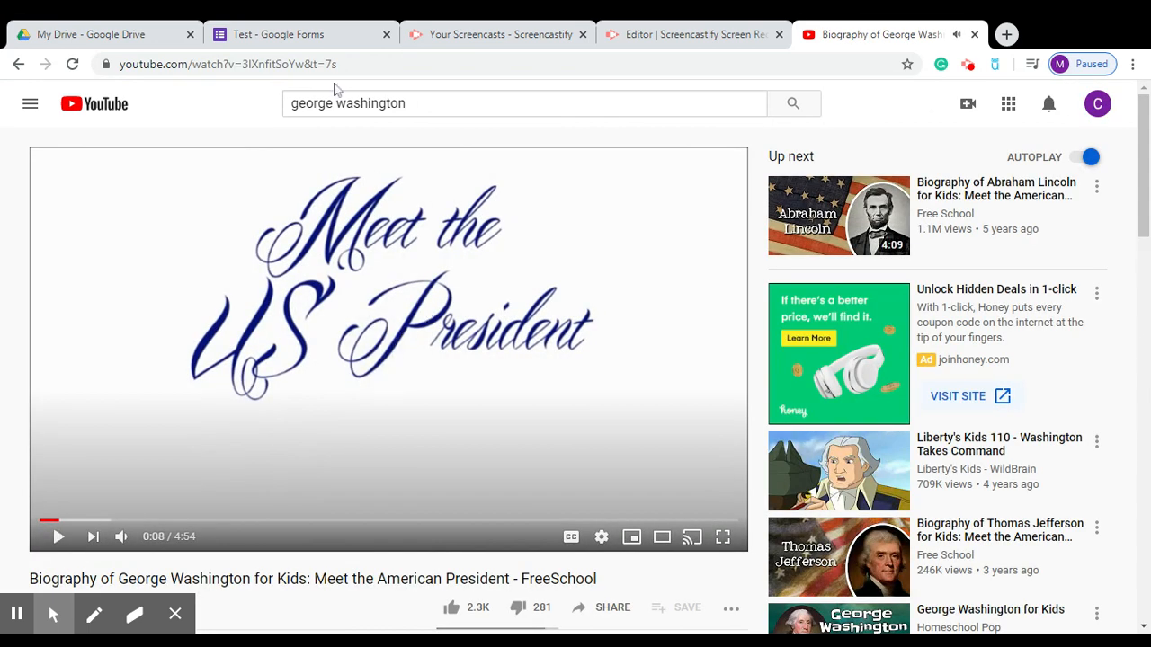
Pause the video and select its web address, then return to the Test form.
left_click_drag(198, 162, 182, 113)
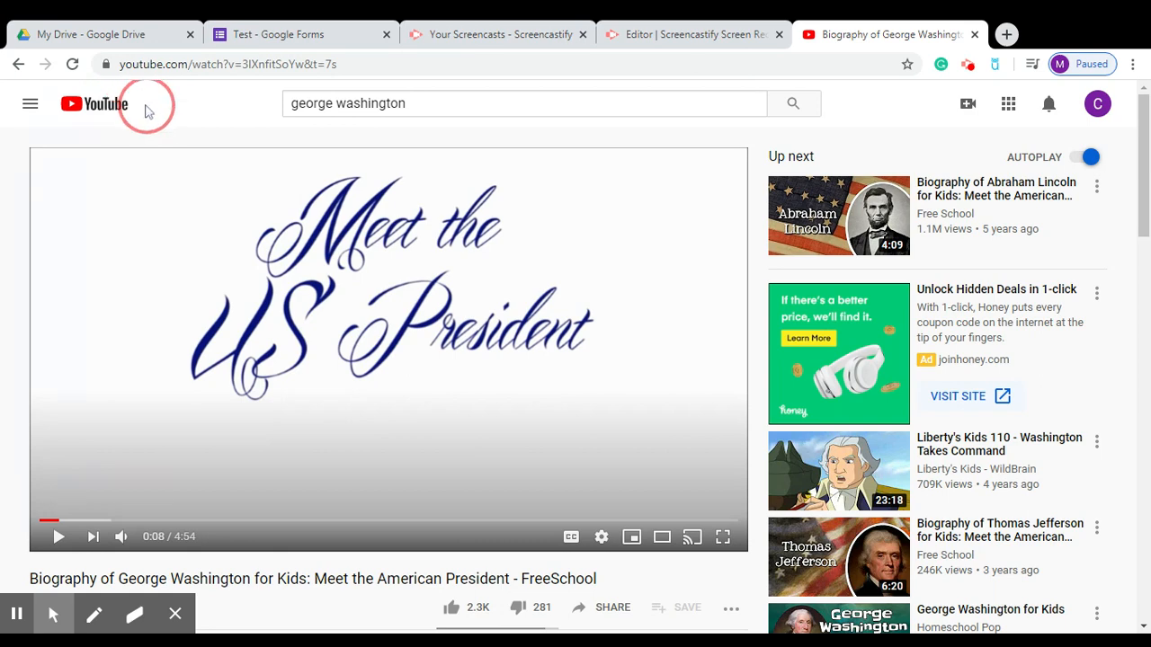
left_click(171, 64)
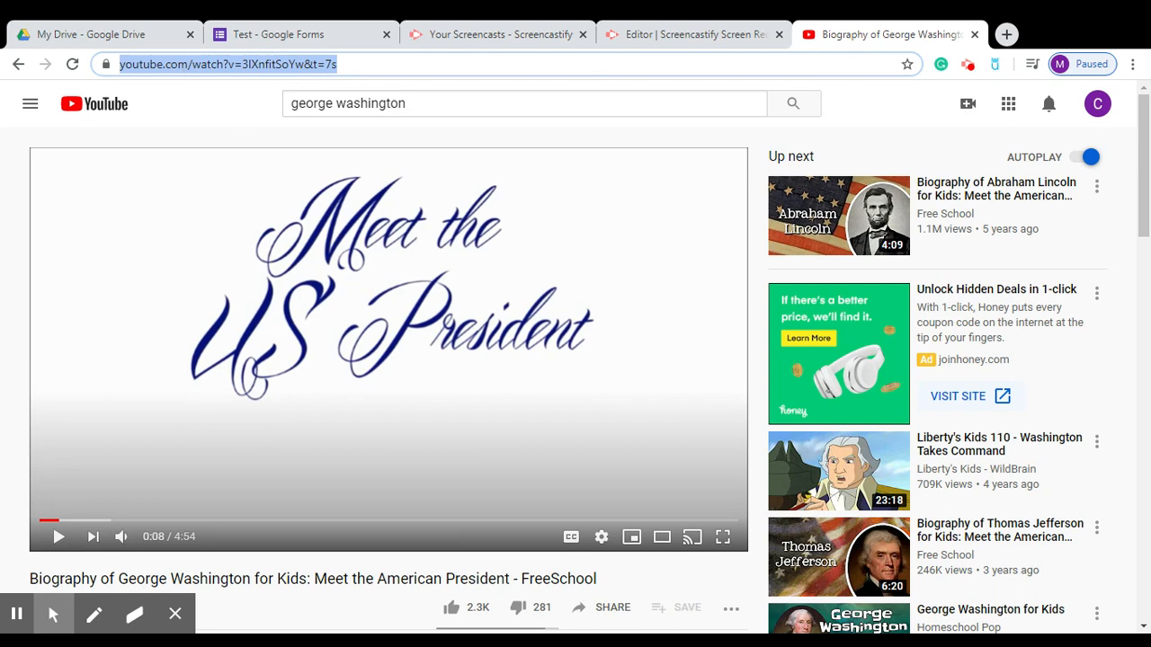
left_click(334, 36)
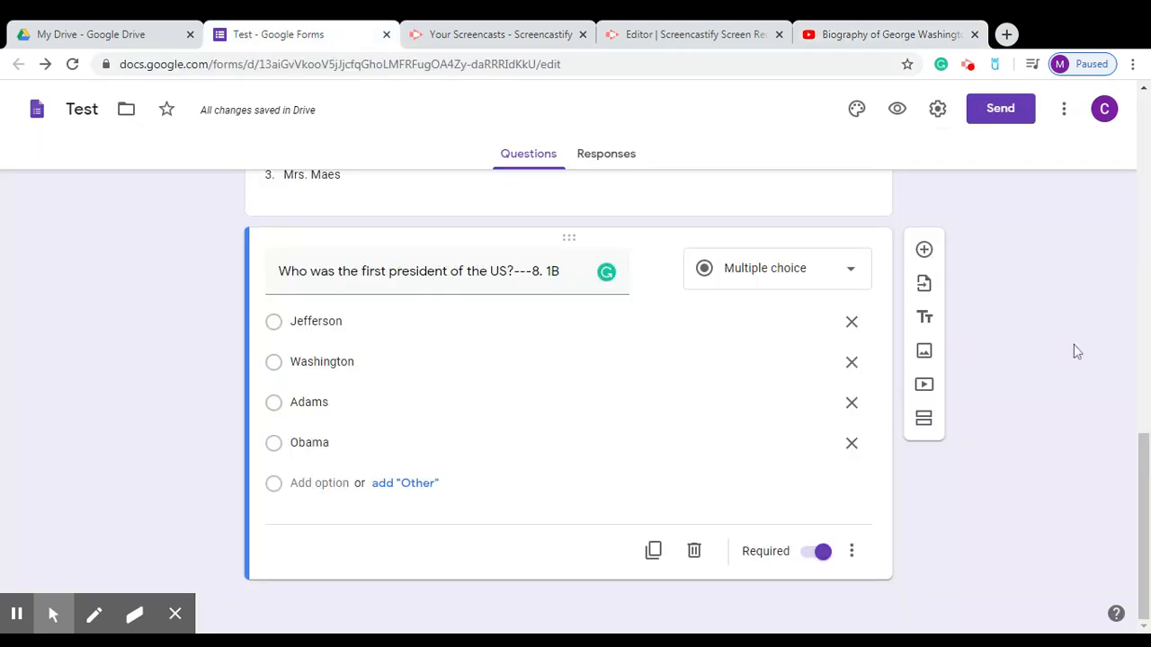
Insert the Social Studies picture as an image directly below the form title 'Test'.
left_click_drag(1143, 461, 1140, 103)
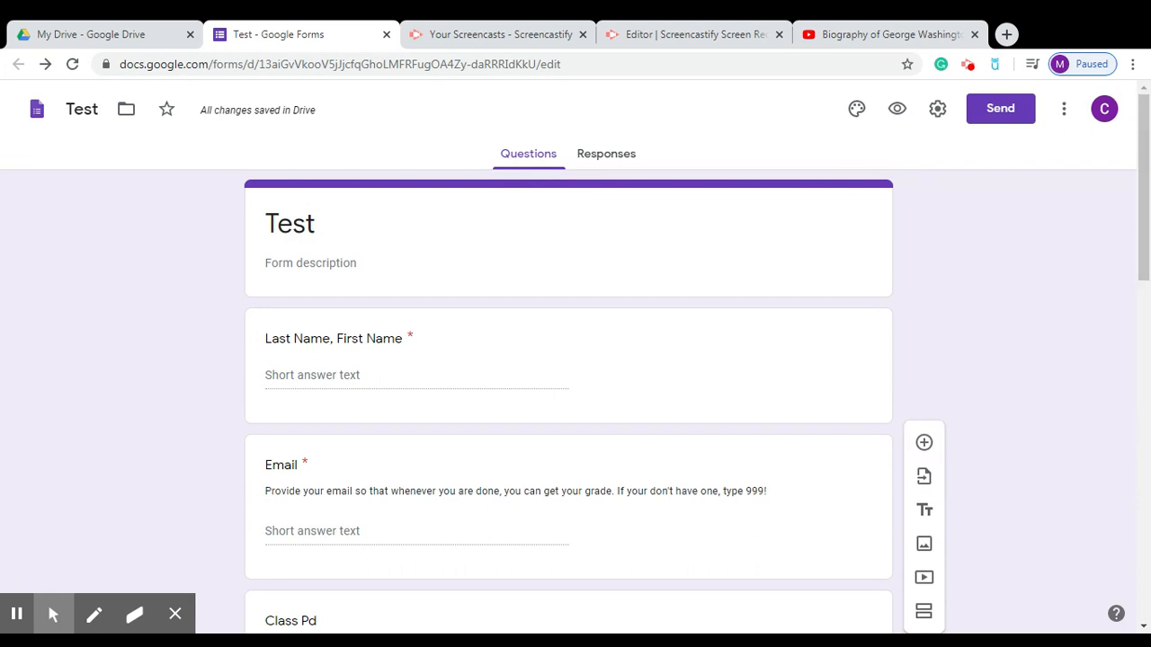
left_click(601, 216)
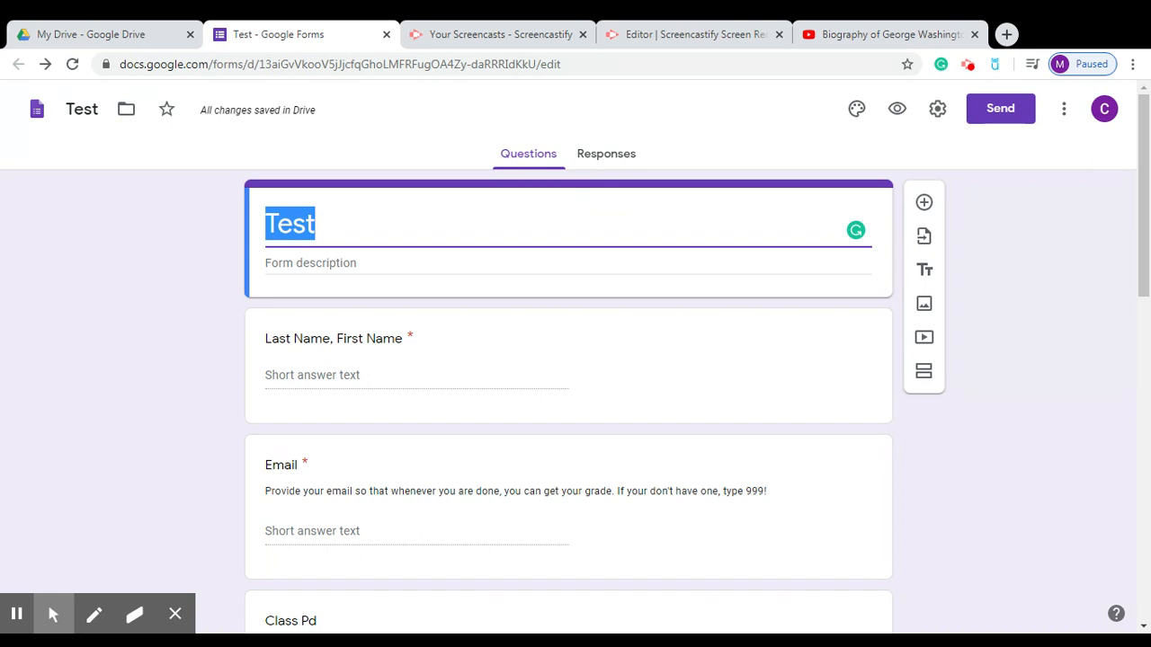
left_click(958, 231)
left_click(925, 306)
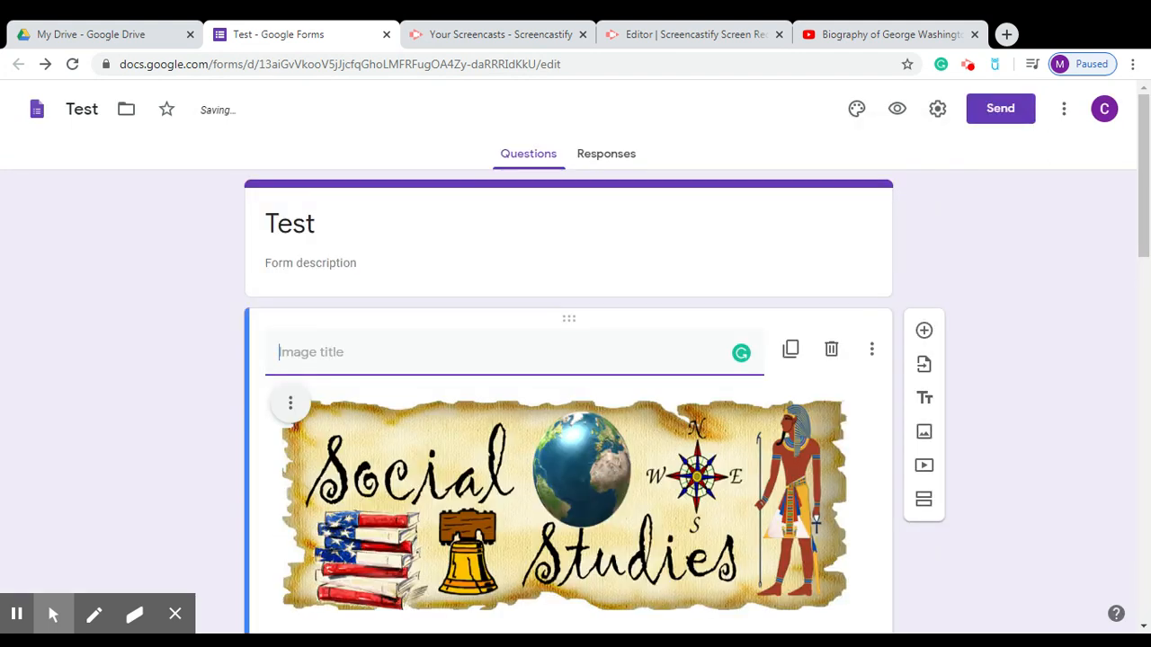
Center-align the Social Studies banner and drag its corner inward to shrink it slightly.
left_click(295, 411)
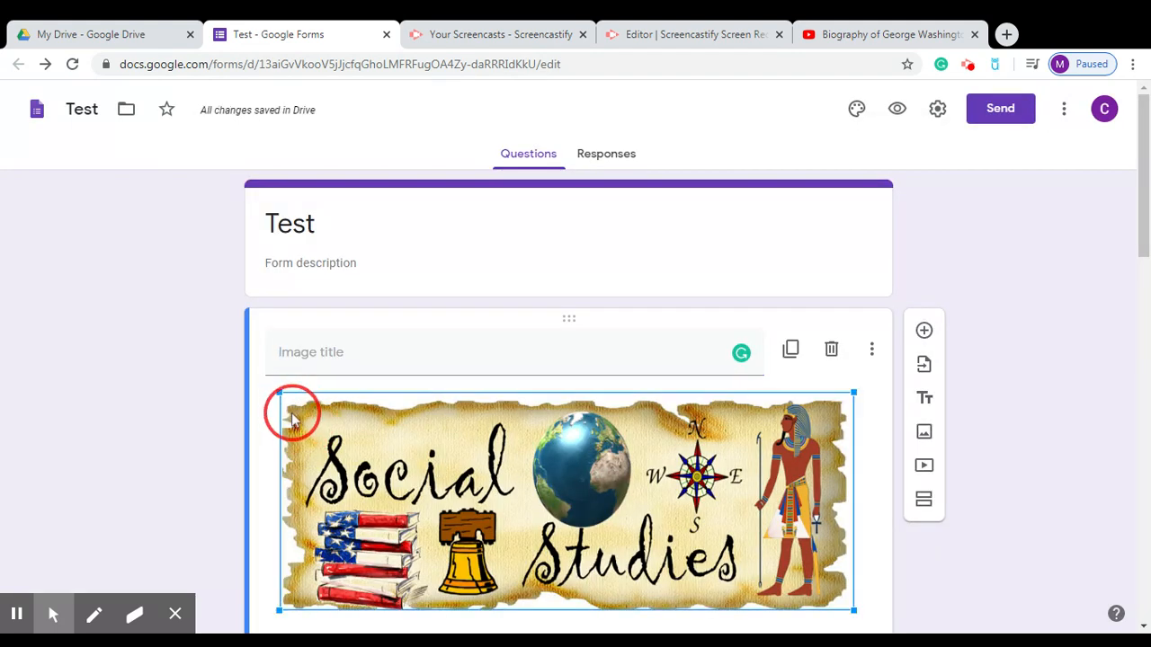
left_click(270, 420)
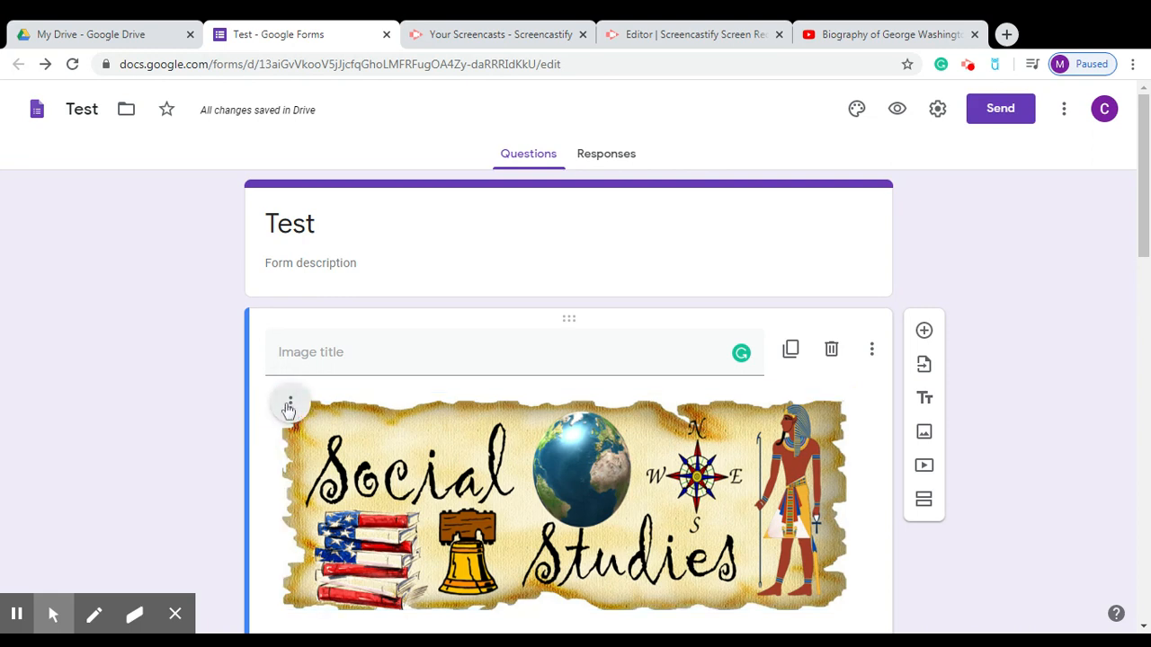
left_click(293, 405)
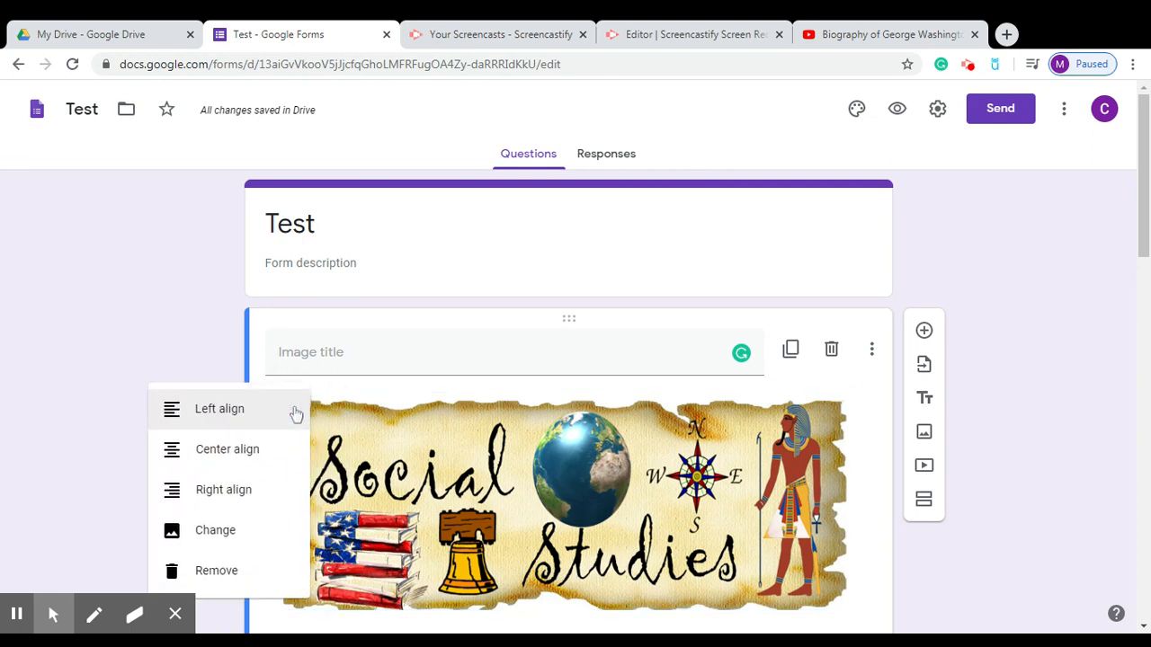
left_click(260, 462)
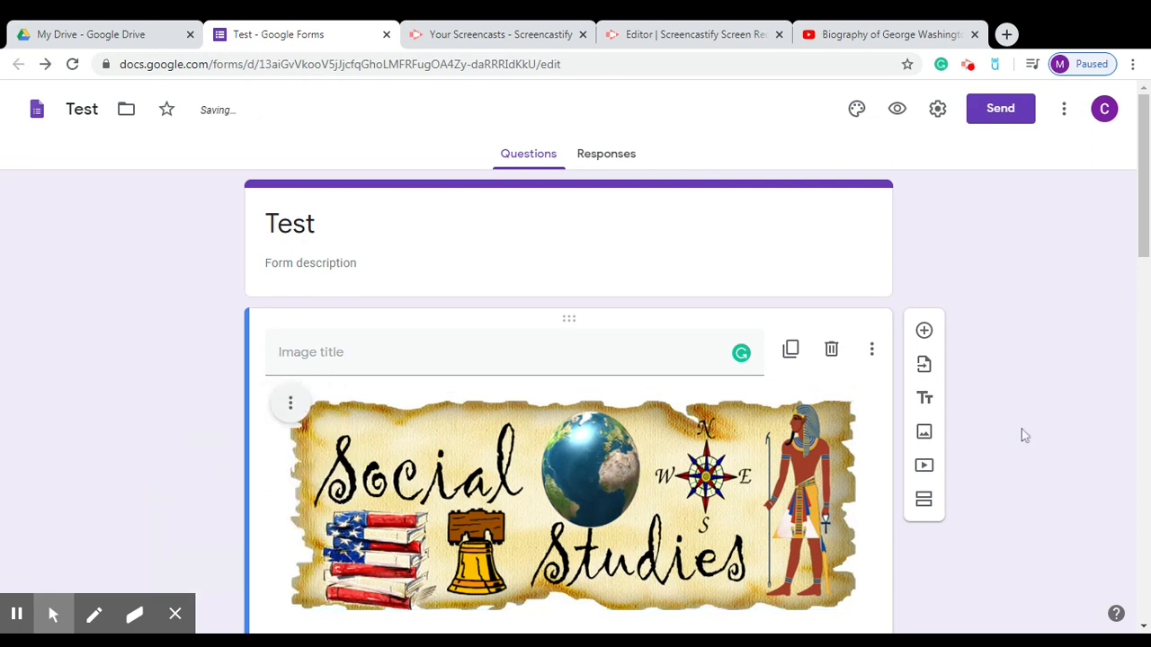
left_click_drag(1138, 226, 1138, 265)
left_click(709, 387)
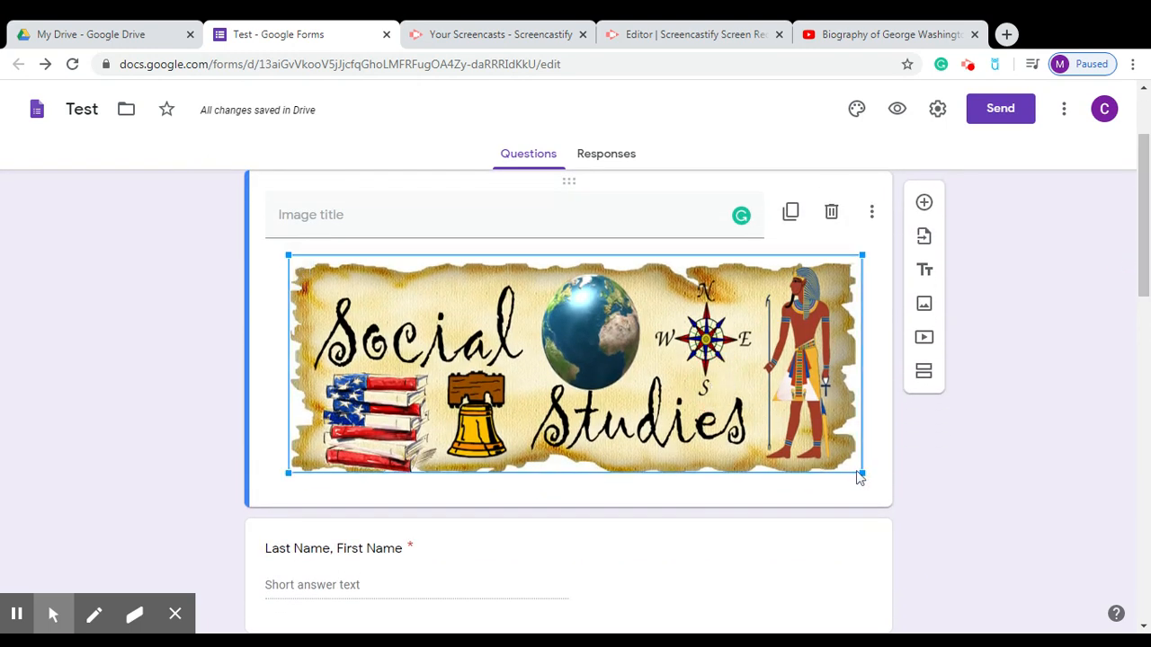
left_click_drag(860, 474, 786, 449)
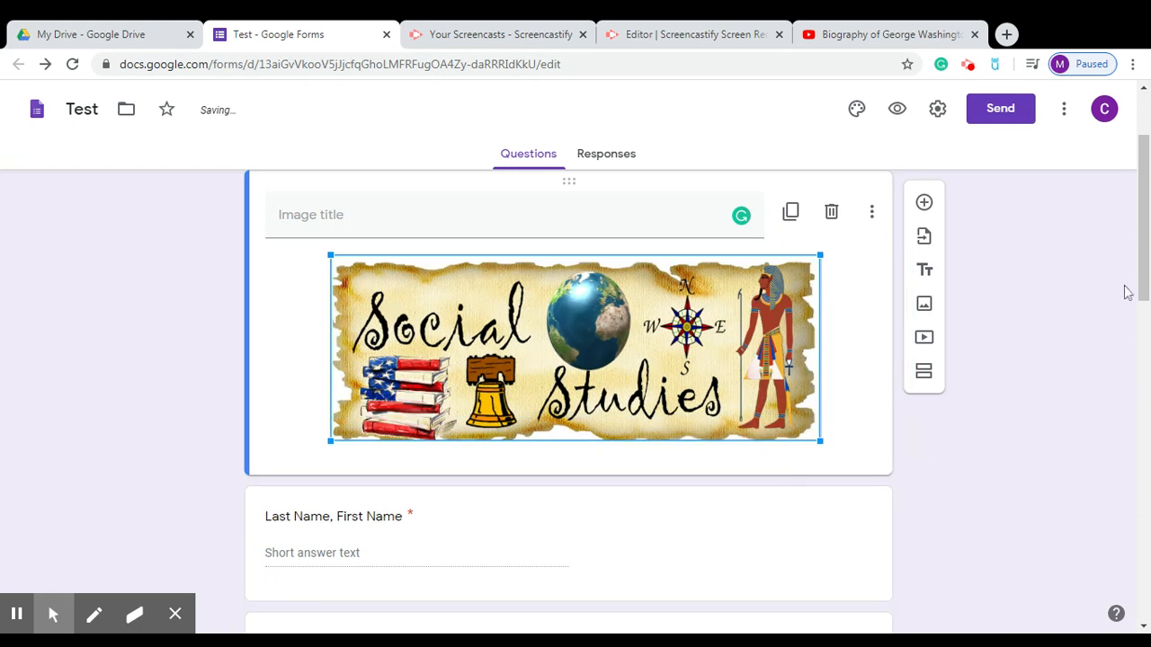
left_click_drag(1139, 279, 1121, 585)
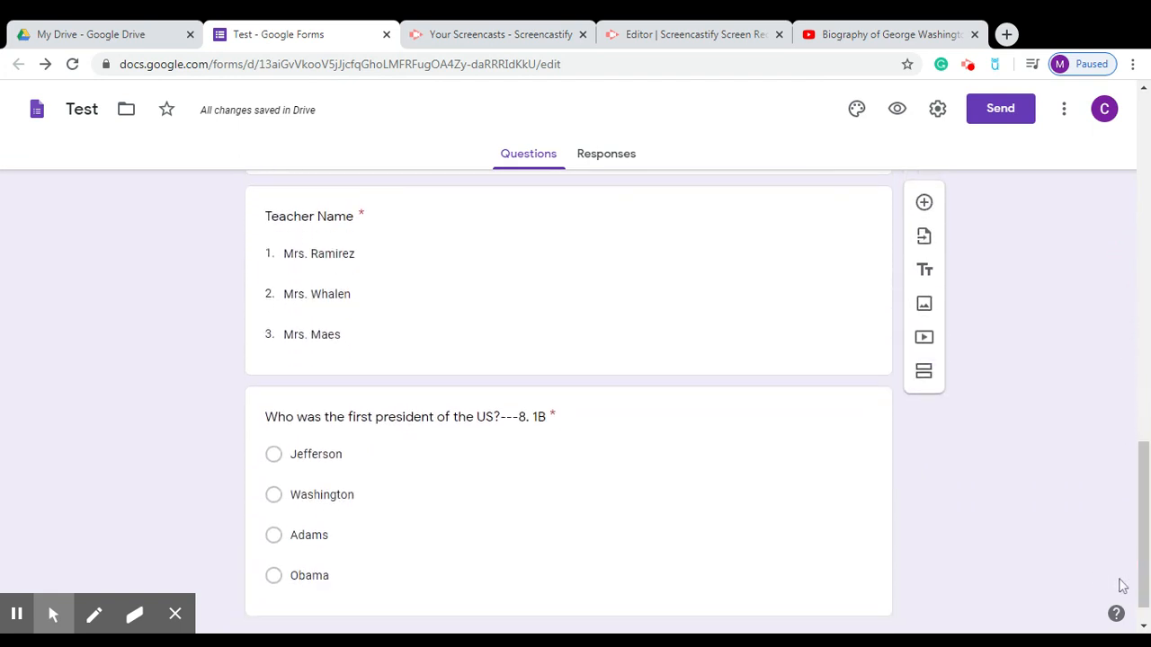
left_click_drag(1143, 568, 1145, 574)
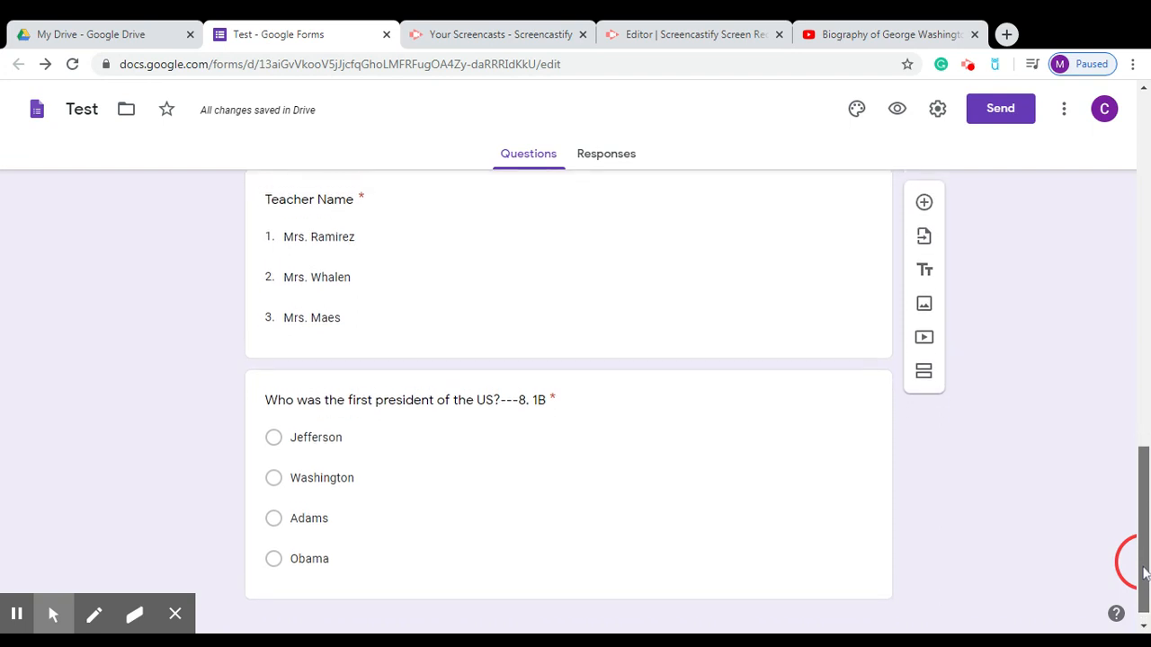
left_click(674, 470)
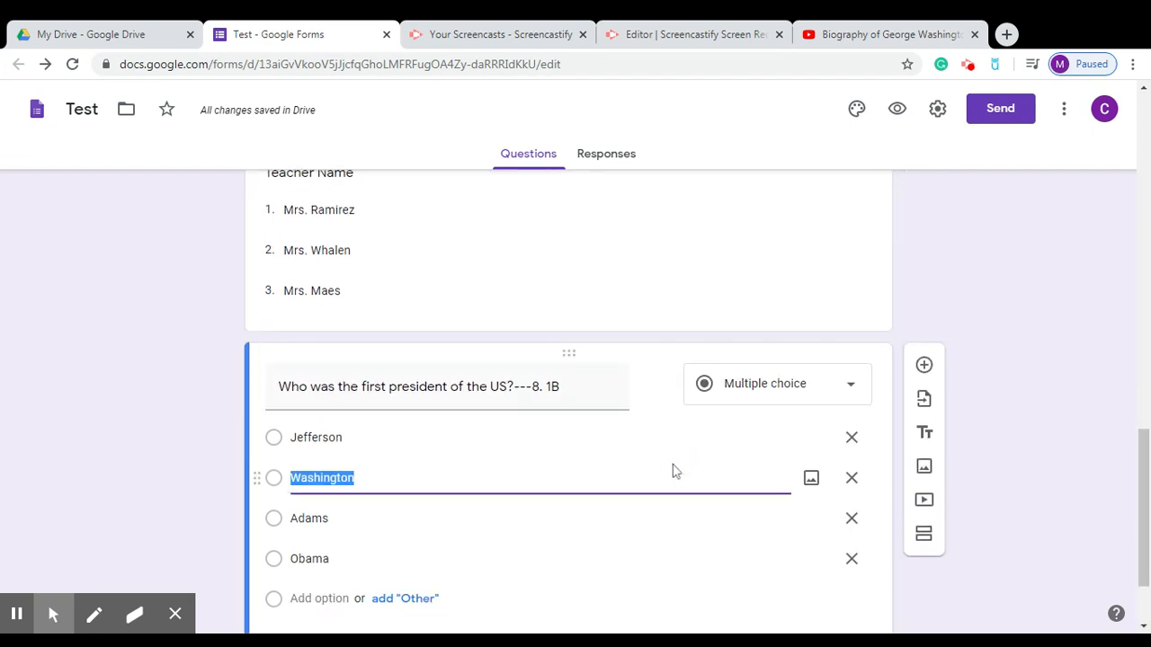
left_click(717, 269)
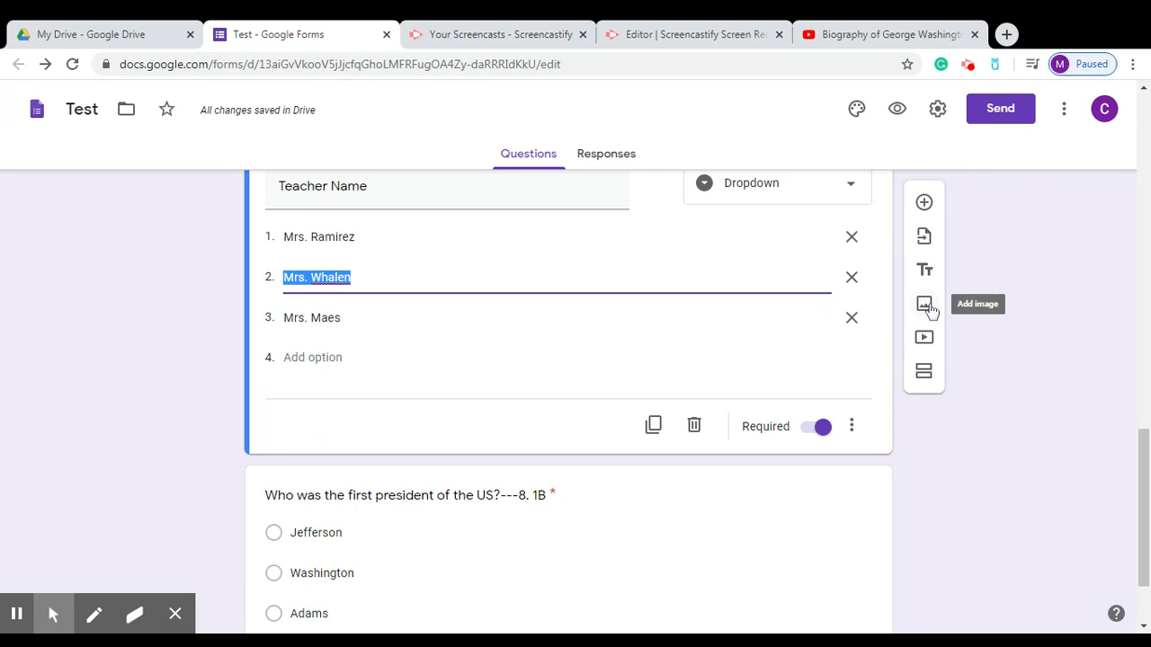
left_click(689, 528)
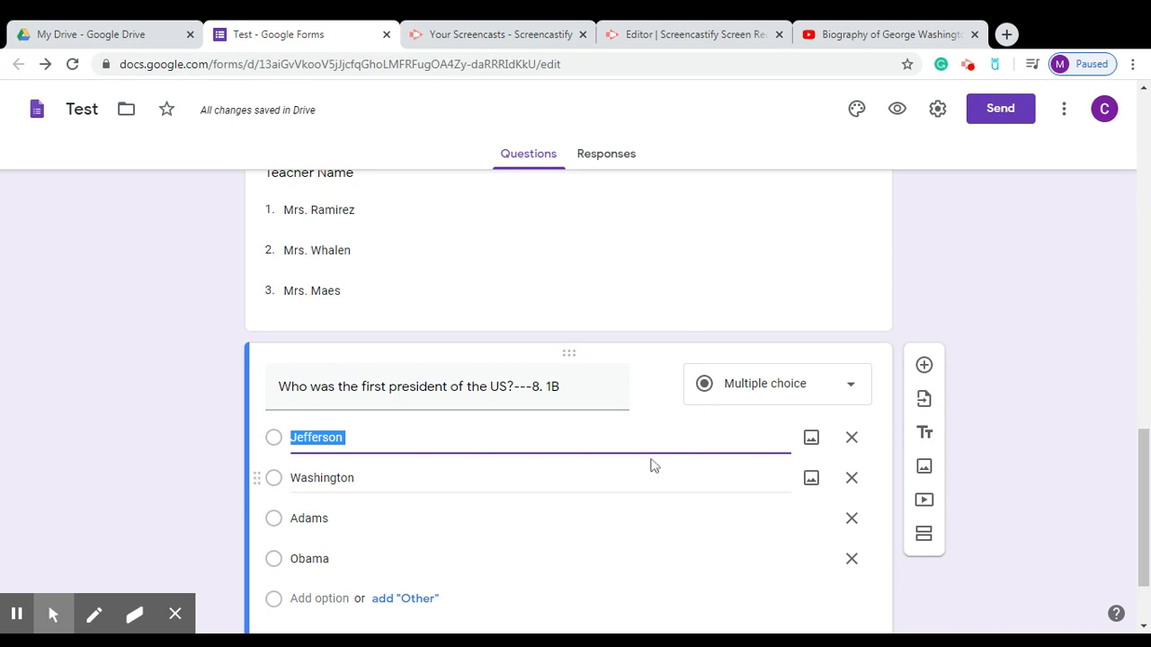
left_click(640, 254)
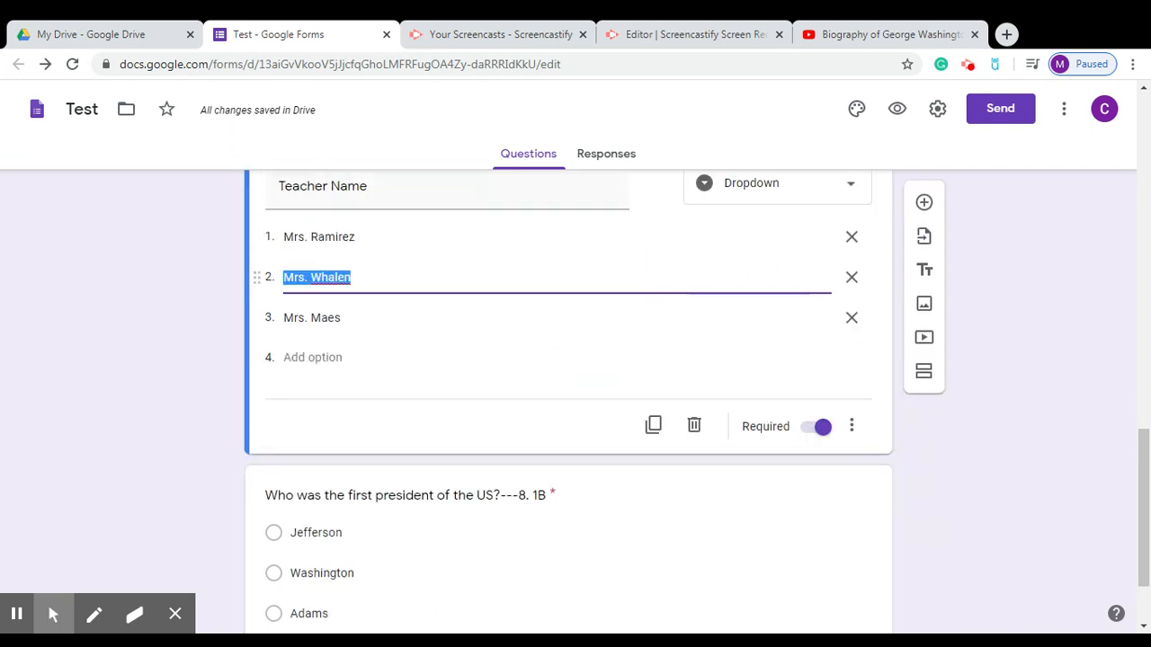
left_click(932, 308)
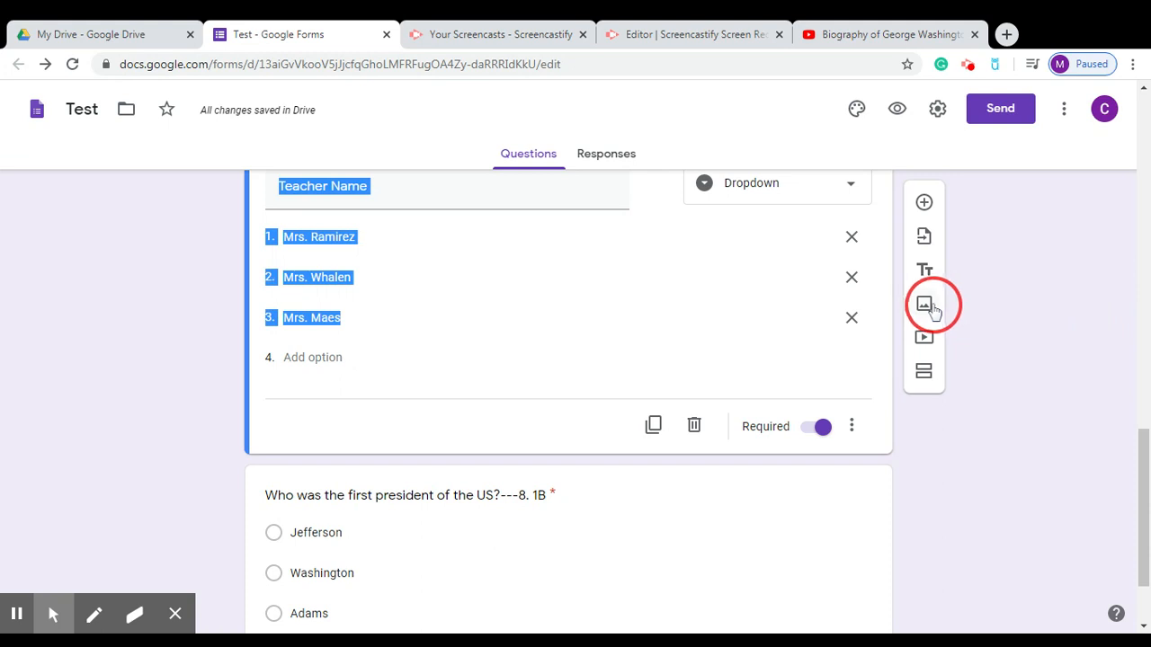
Upload the George Washington picture, center-align it, and shrink it by its corner handle.
left_click(931, 308)
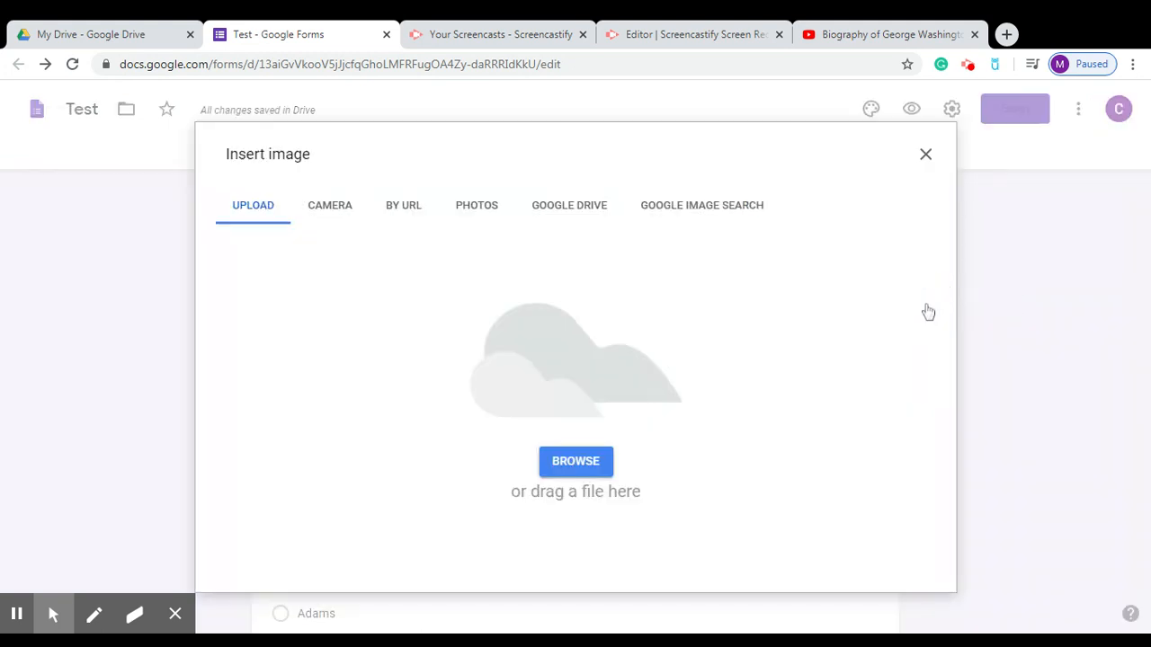
left_click(576, 461)
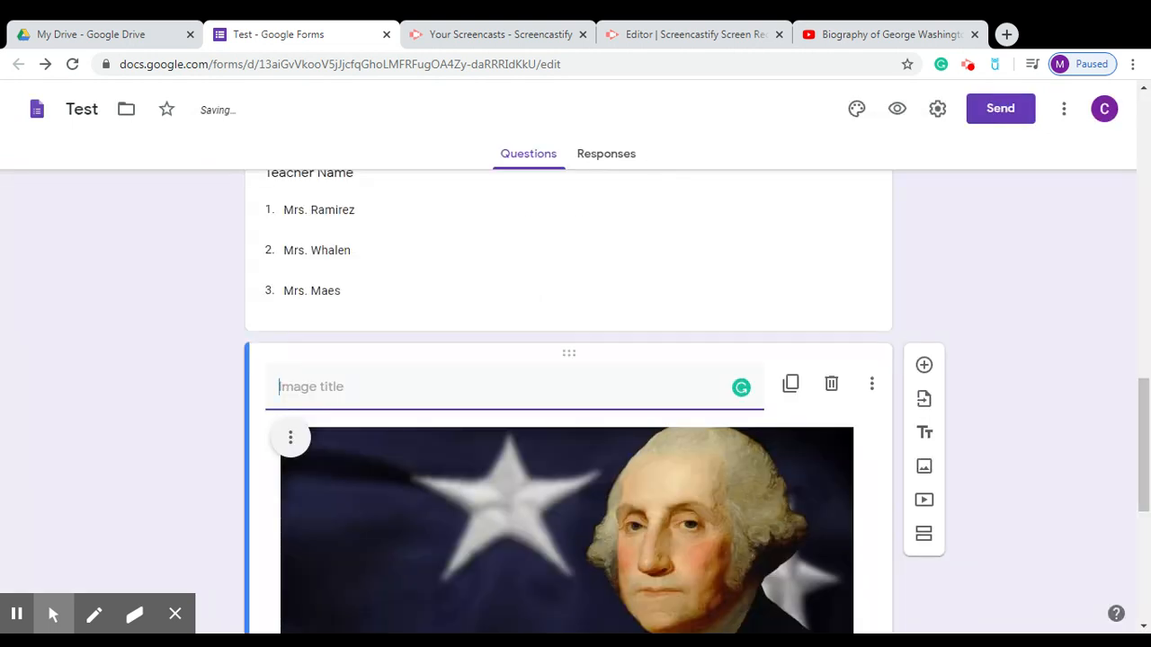
left_click(228, 495)
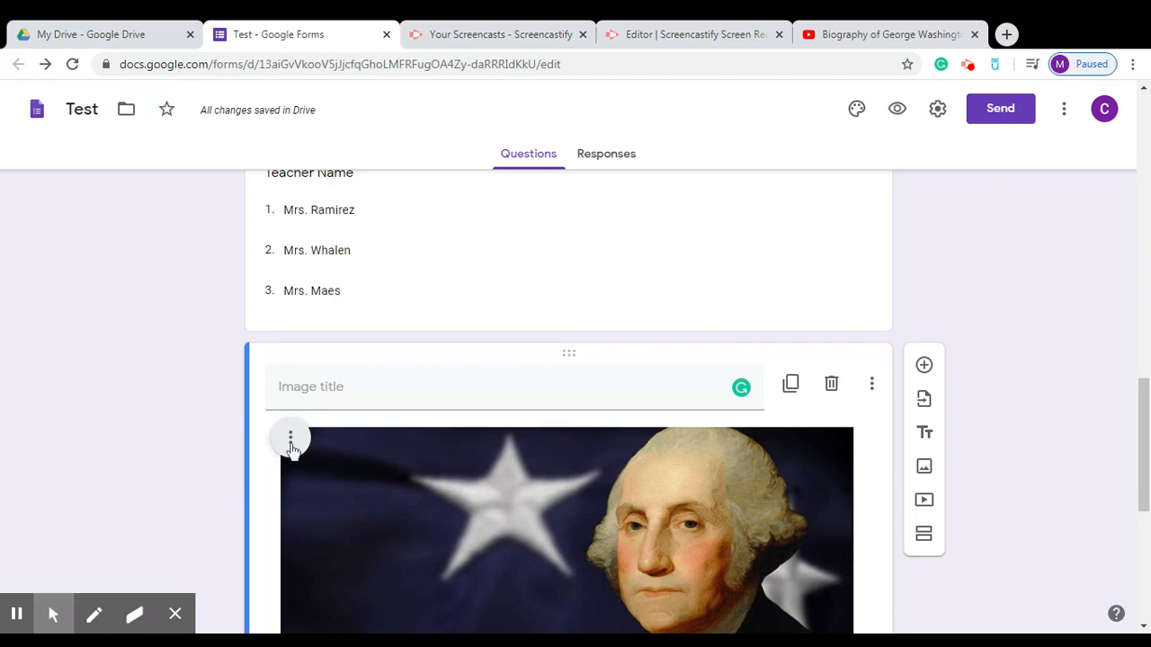
left_click(290, 437)
left_click(259, 485)
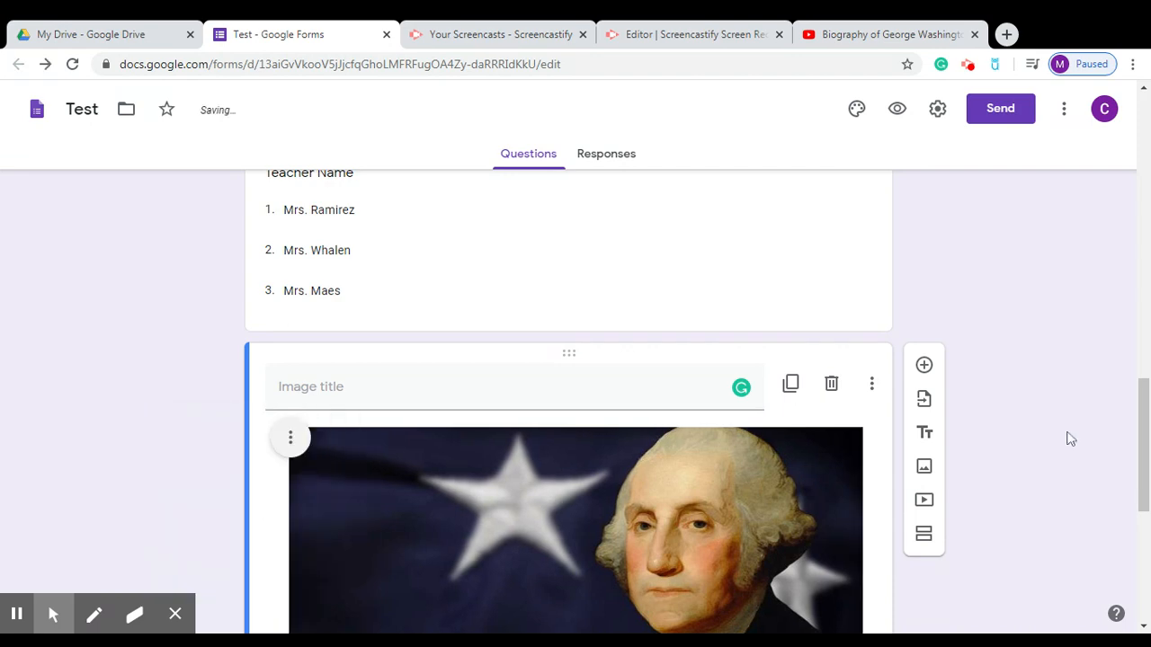
left_click_drag(1142, 423, 1137, 500)
left_click(813, 442)
left_click_drag(859, 489, 642, 398)
Try left alignment on the picture, then set it back to center alignment.
left_click_drag(1145, 529, 1142, 494)
left_click(348, 406)
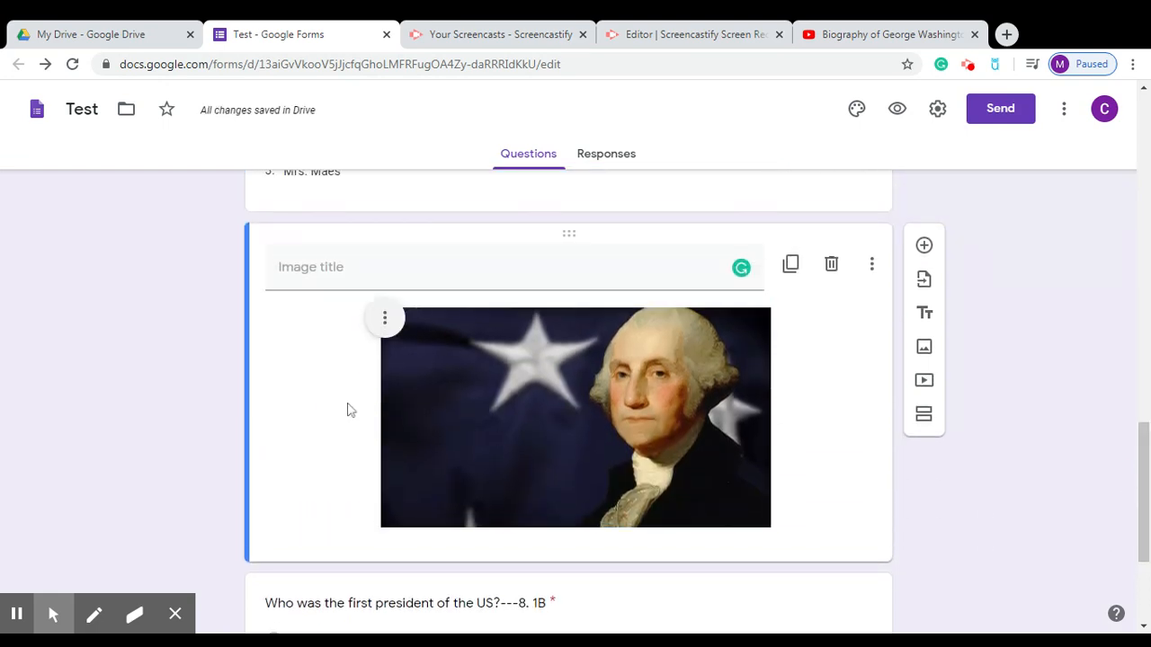
left_click(385, 319)
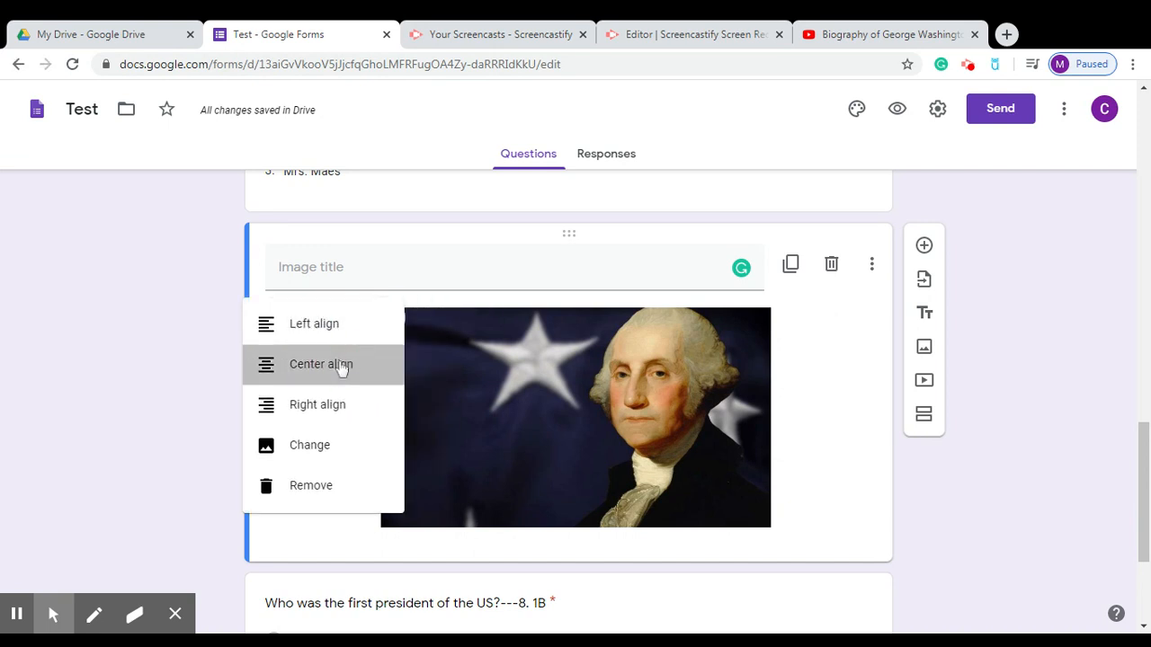
left_click(342, 367)
left_click(382, 318)
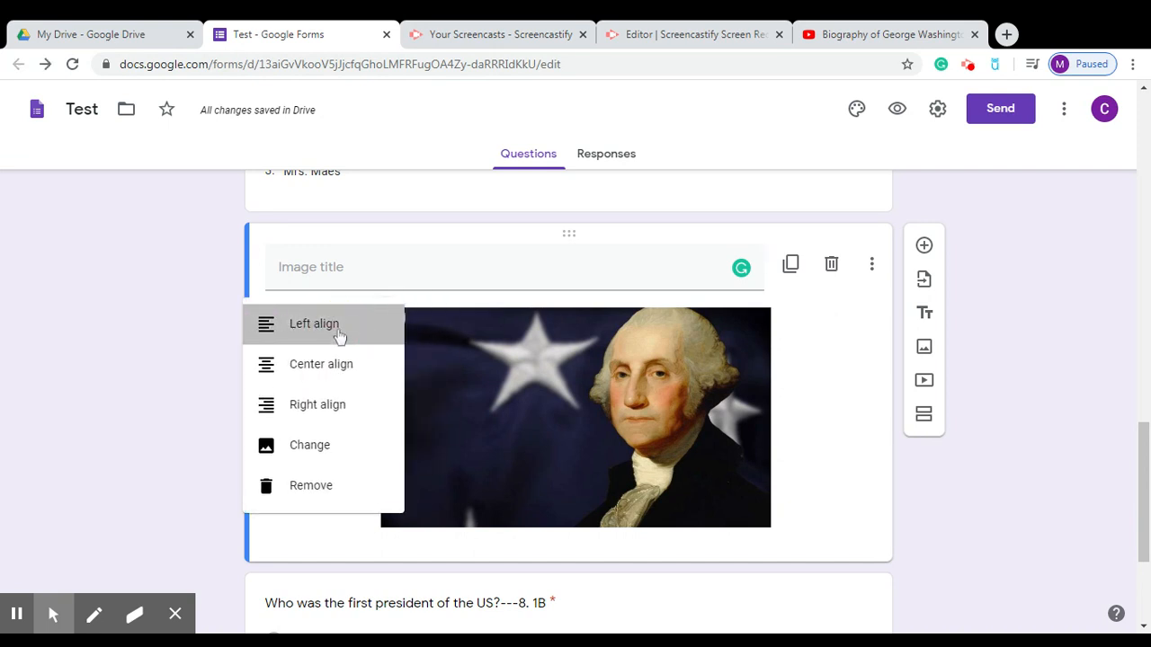
left_click(339, 332)
left_click(290, 317)
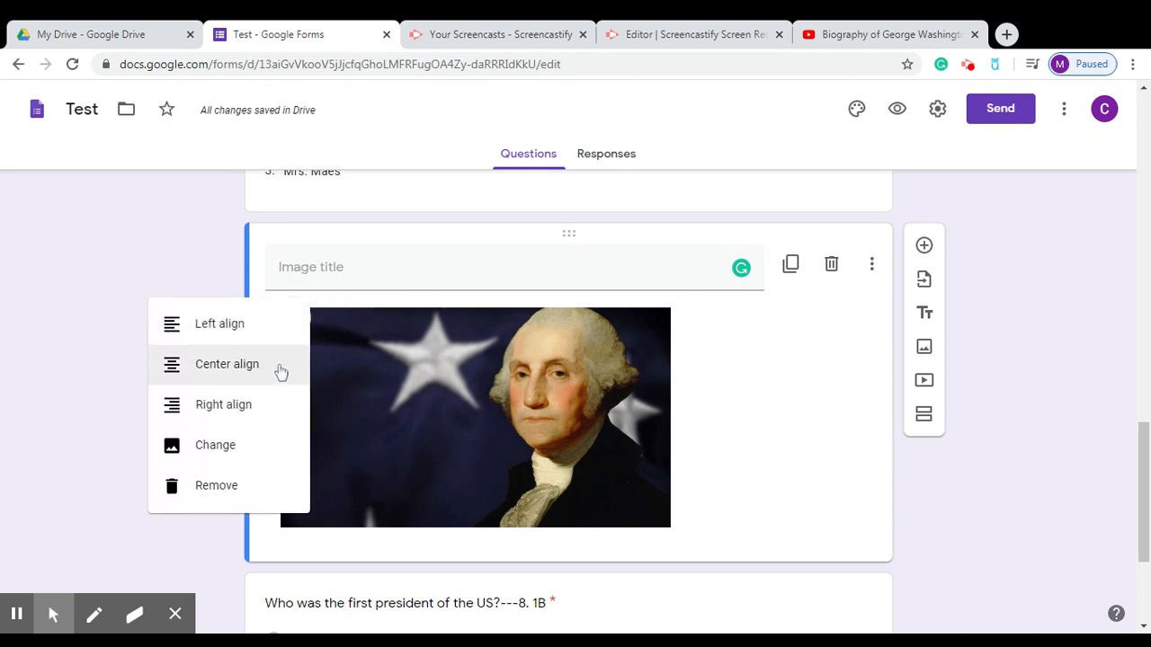
left_click(280, 370)
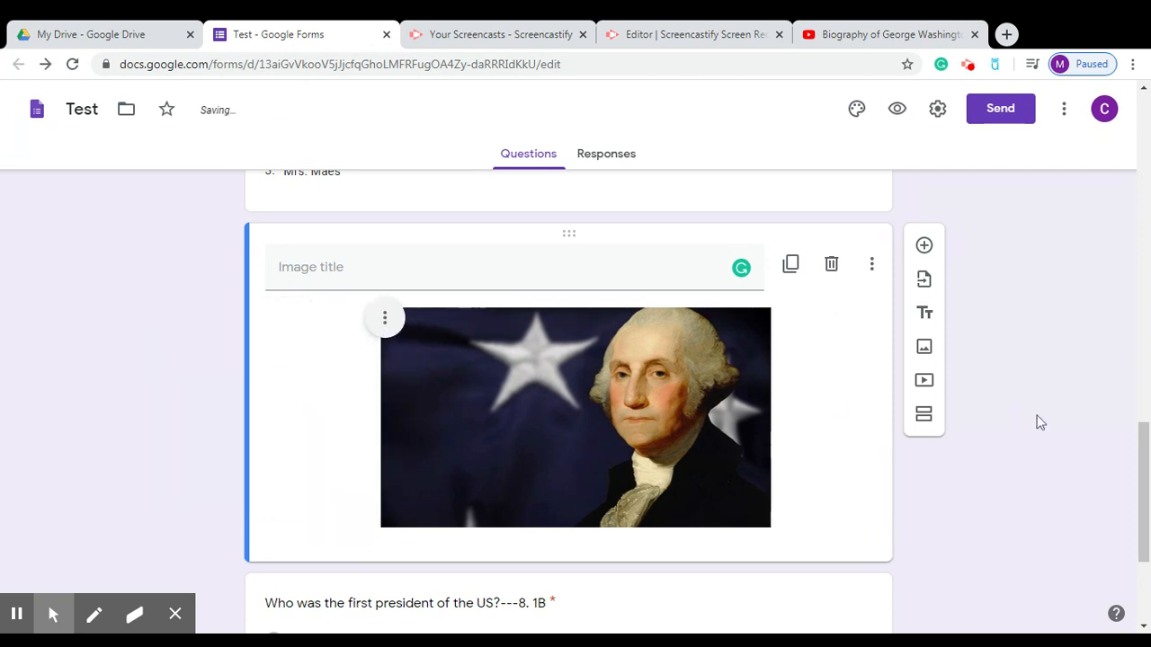
left_click_drag(1133, 444, 1133, 458)
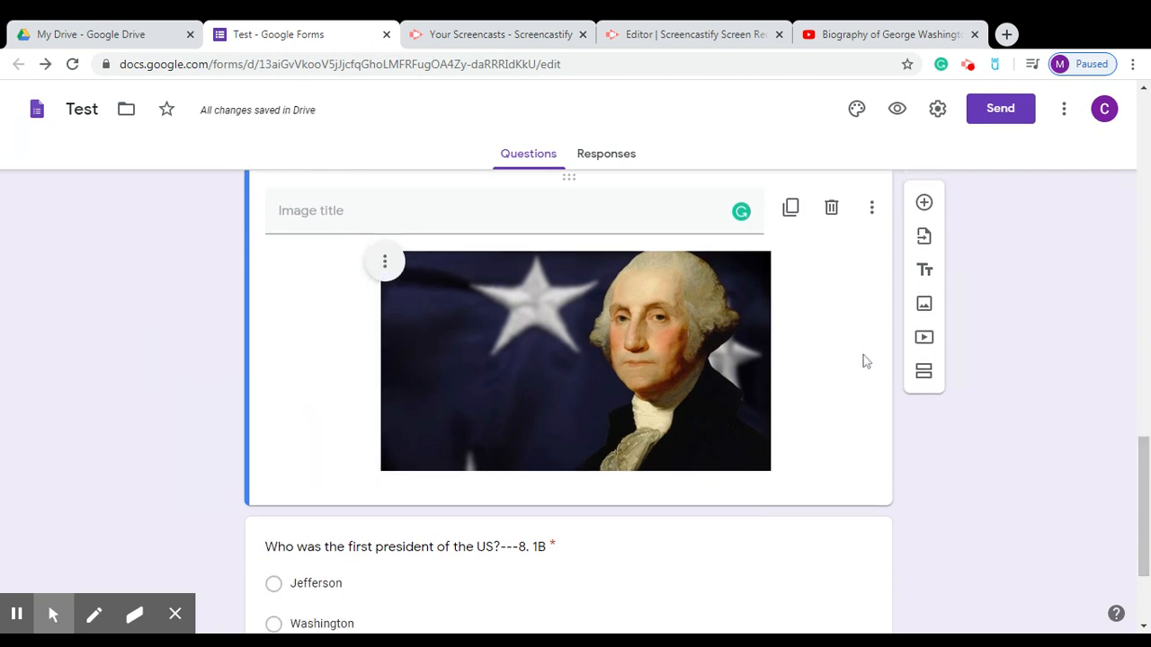
left_click_drag(830, 330, 808, 340)
left_click_drag(610, 566, 577, 574)
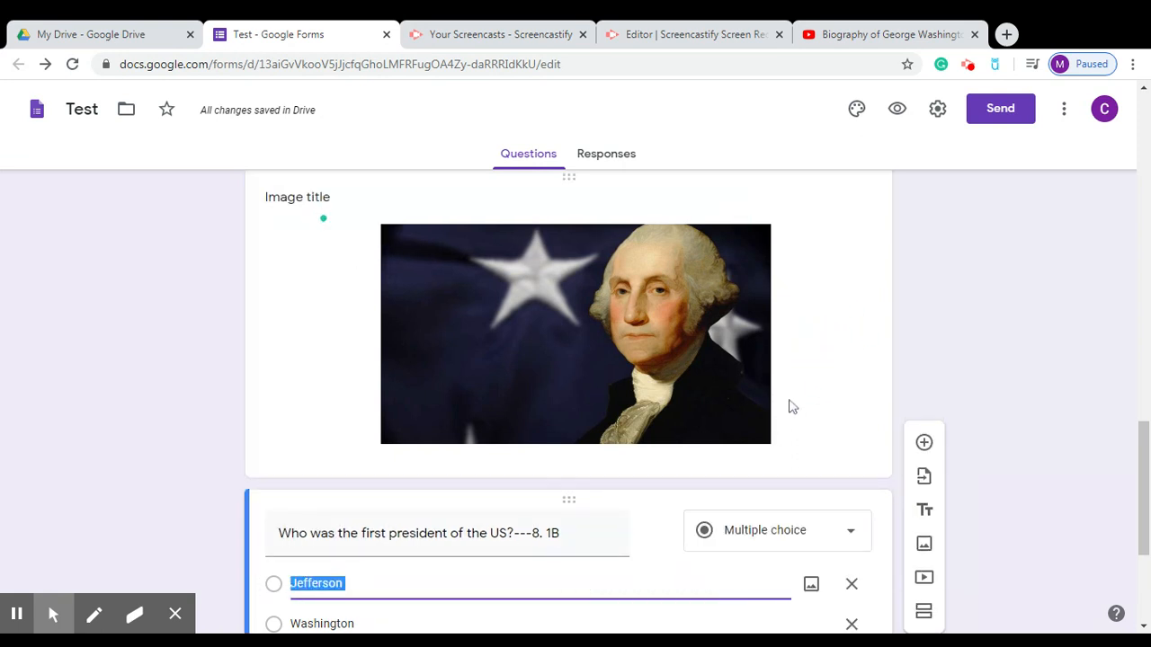
left_click(830, 298)
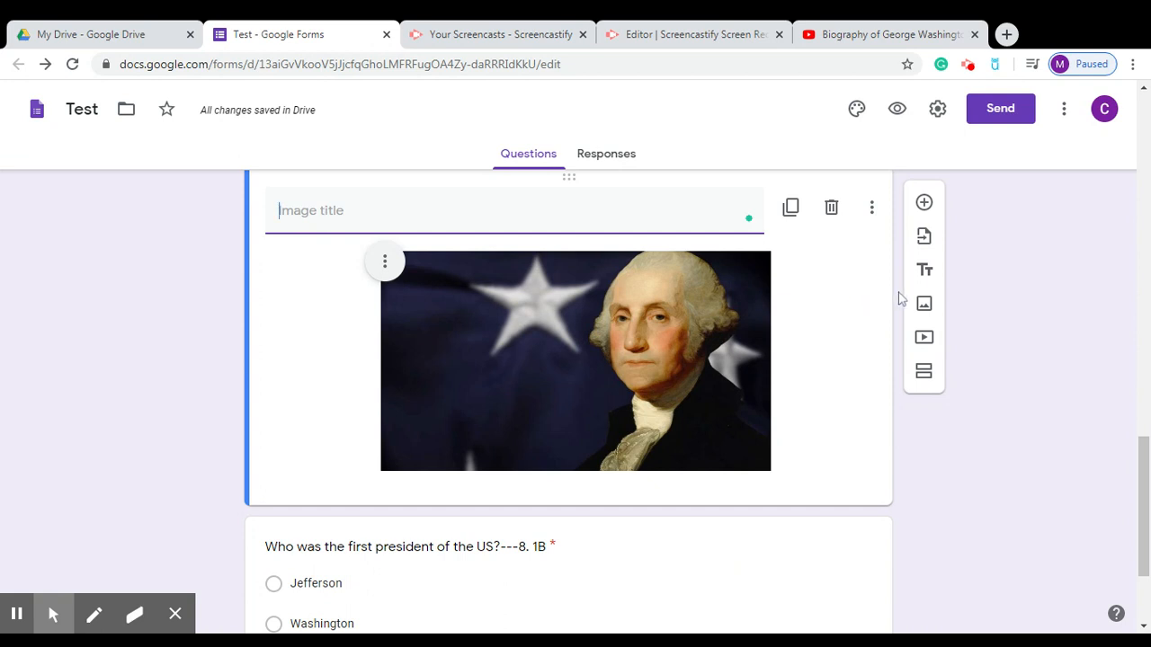
Insert the George Washington biography video by pasting its YouTube link into the video search.
left_click(926, 338)
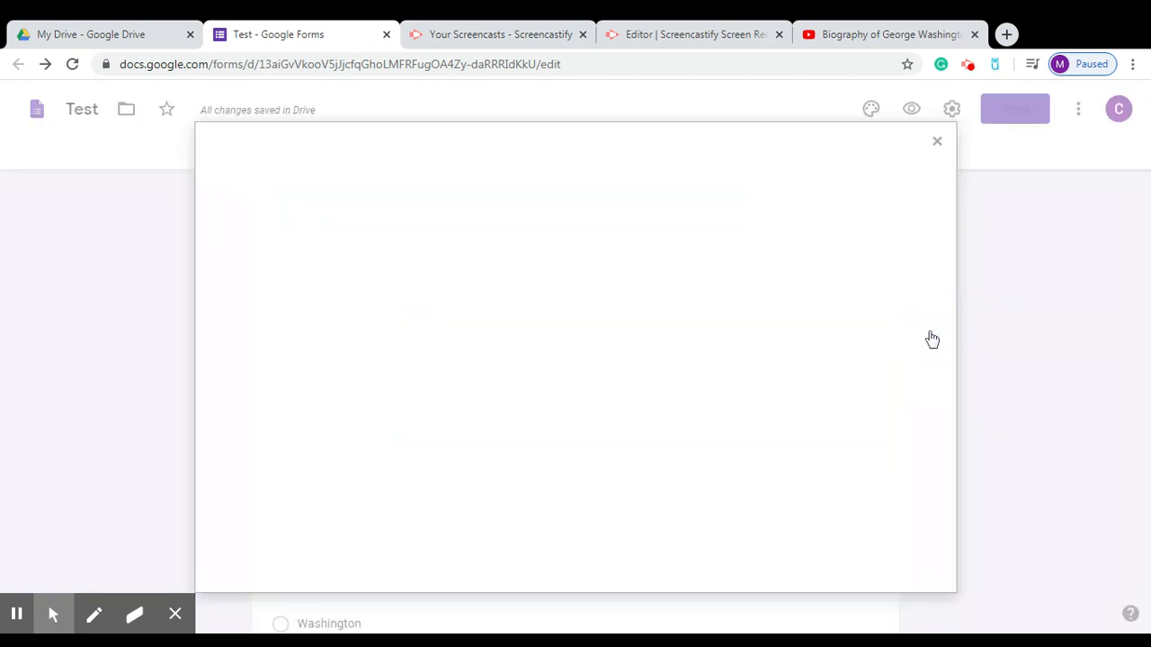
left_click(431, 239)
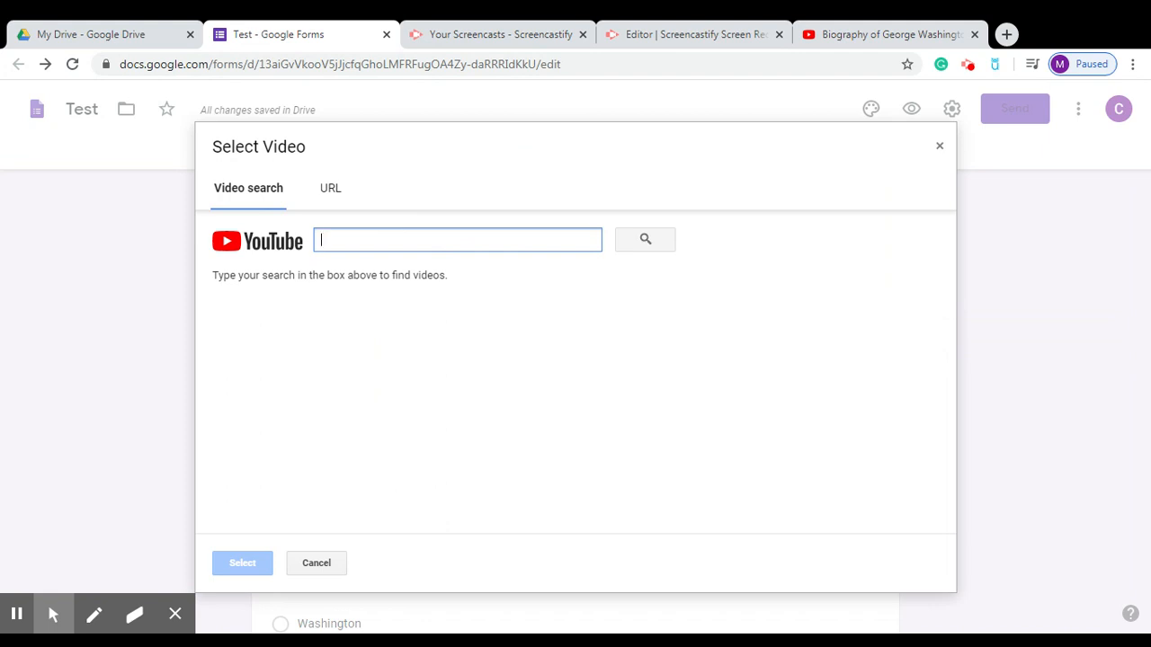
type("https://www.youtube.com/watch?v=3lXnfitSoYw&t=7s")
left_click(649, 239)
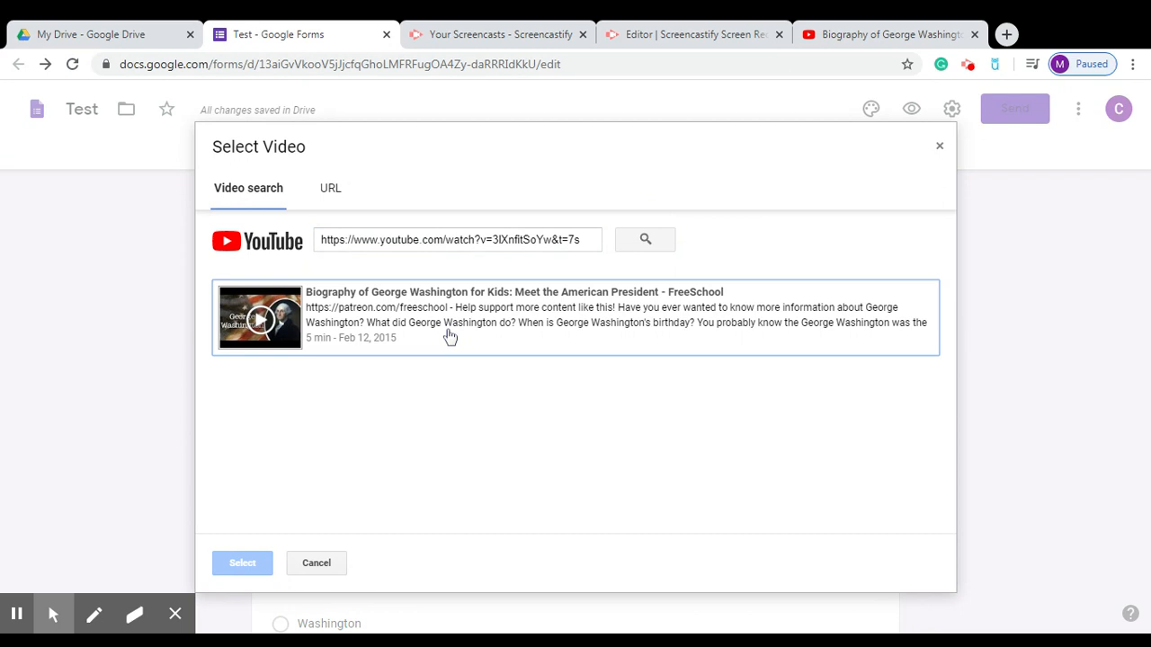
left_click(448, 336)
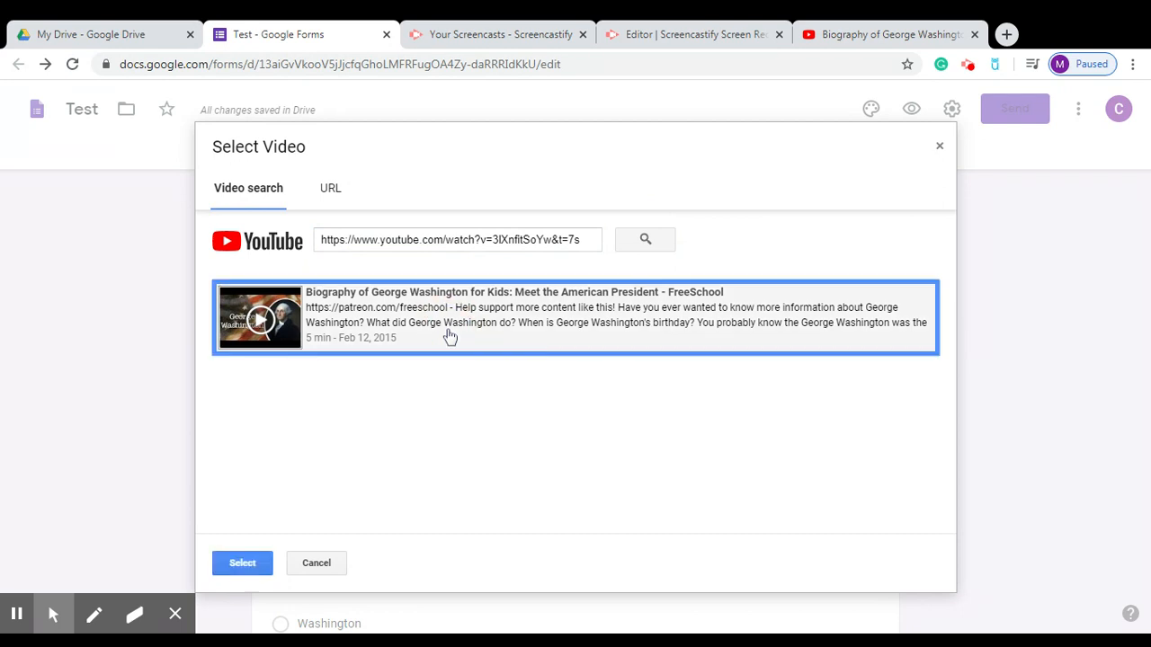
left_click(243, 565)
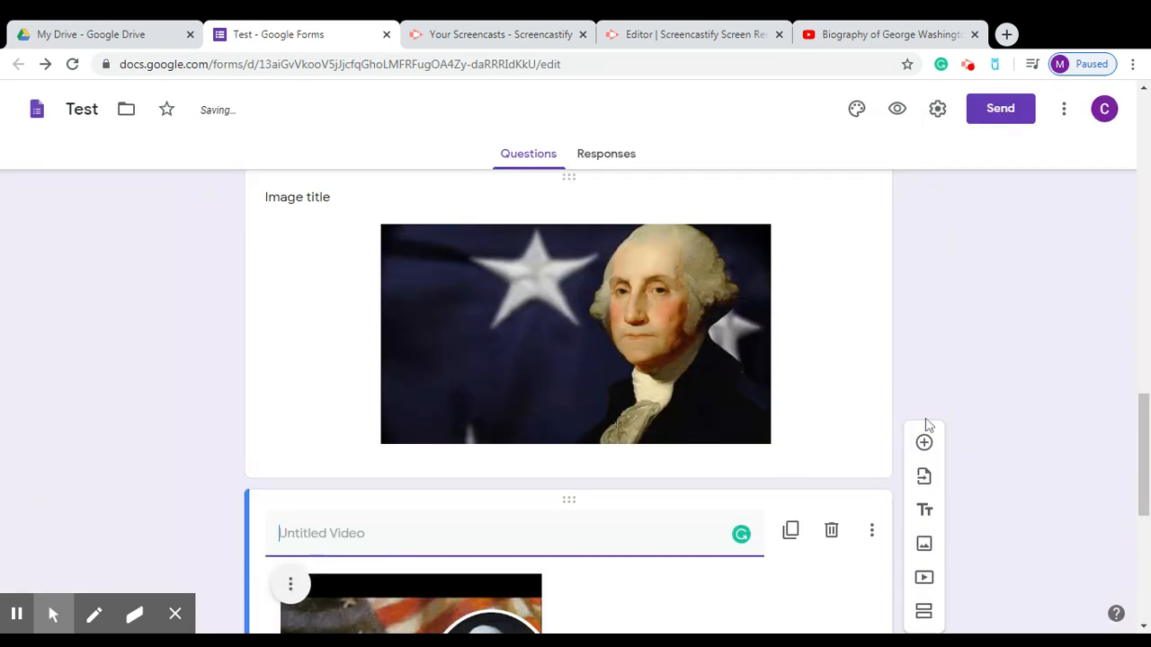
Center-align the video and drag its corner outward to enlarge it.
left_click_drag(1144, 444, 1145, 514)
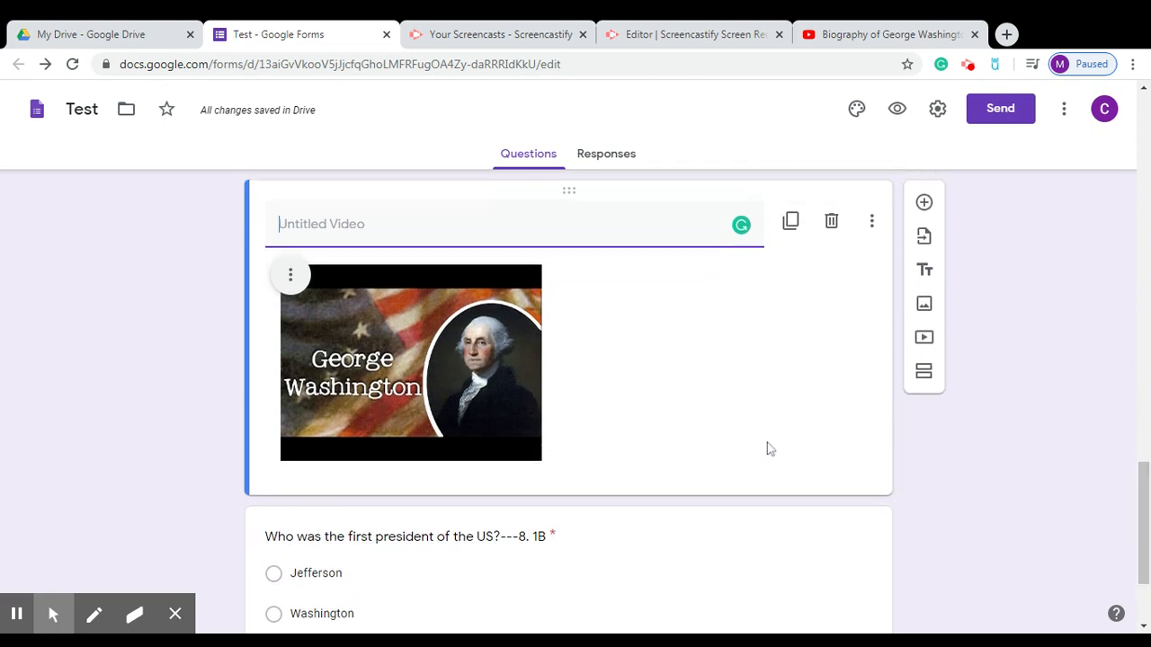
left_click(158, 364)
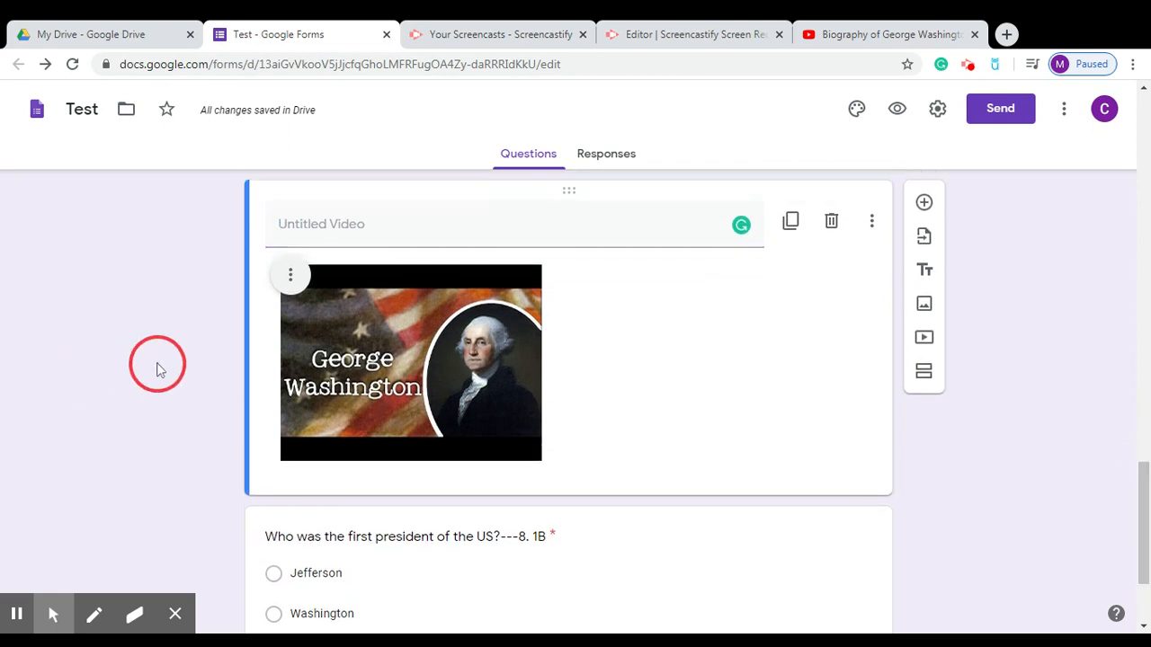
left_click(291, 278)
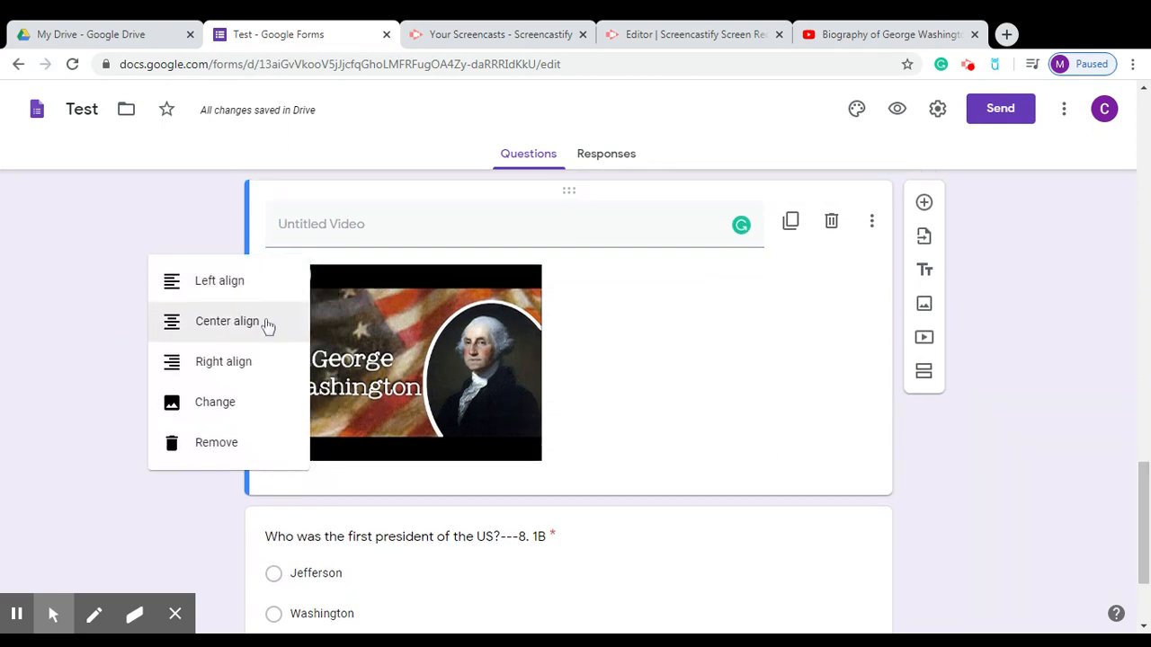
left_click(280, 325)
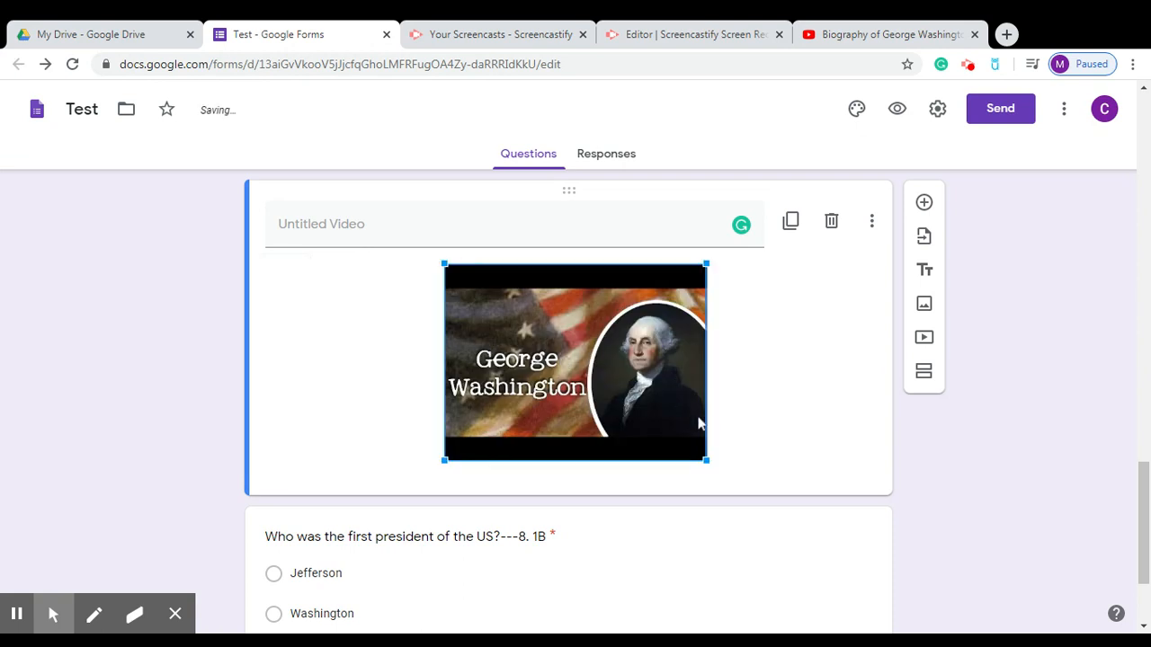
left_click_drag(706, 461, 854, 503)
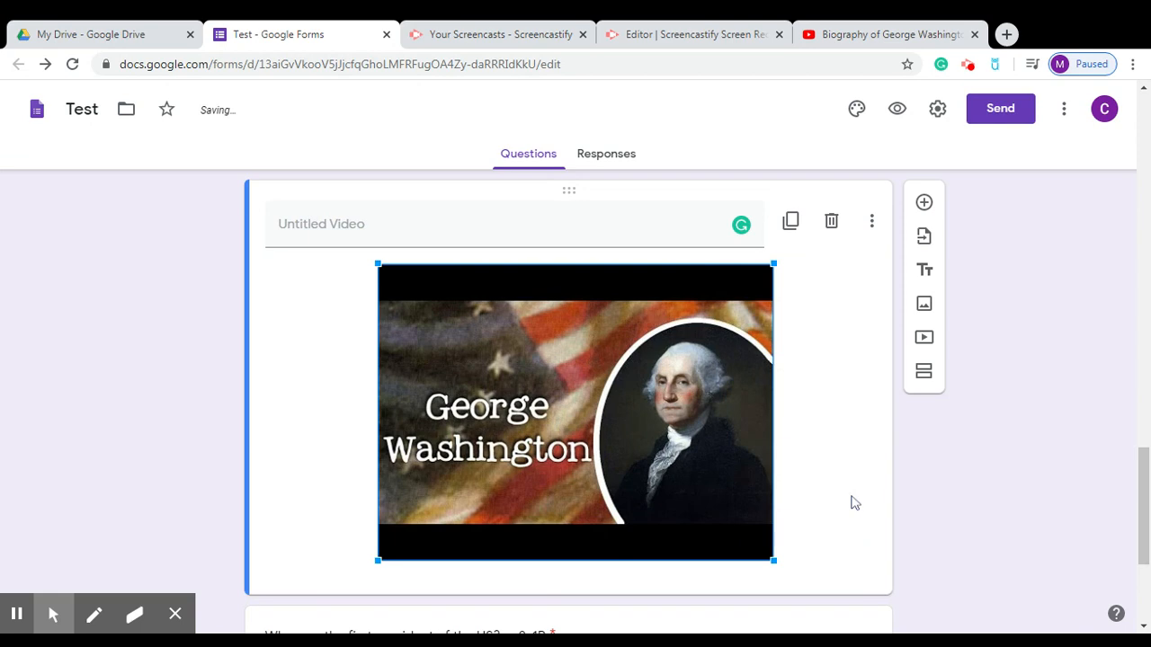
left_click_drag(1140, 469, 1140, 111)
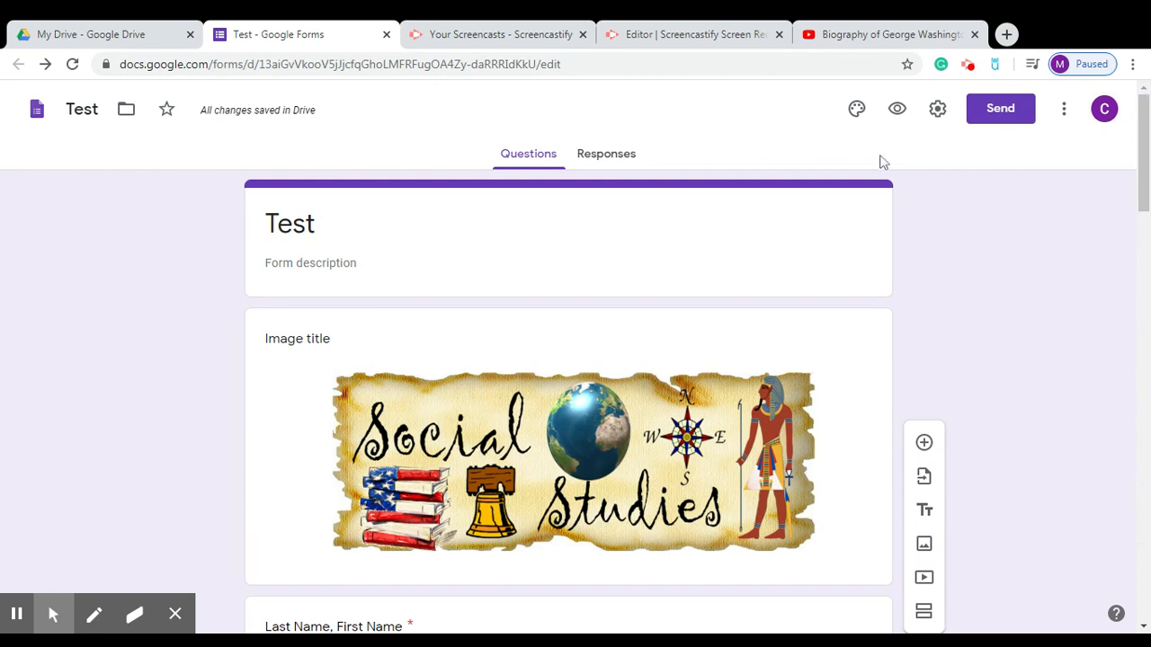
Open the theme options and upload a header image, moving its crop area higher.
left_click(859, 122)
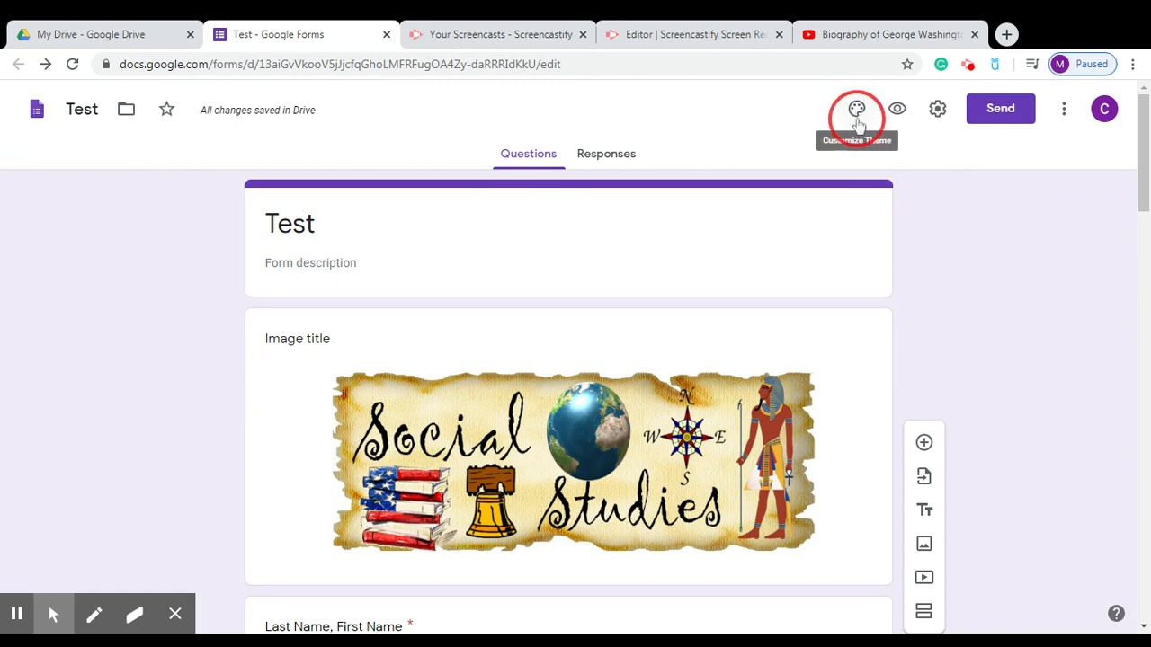
left_click(857, 115)
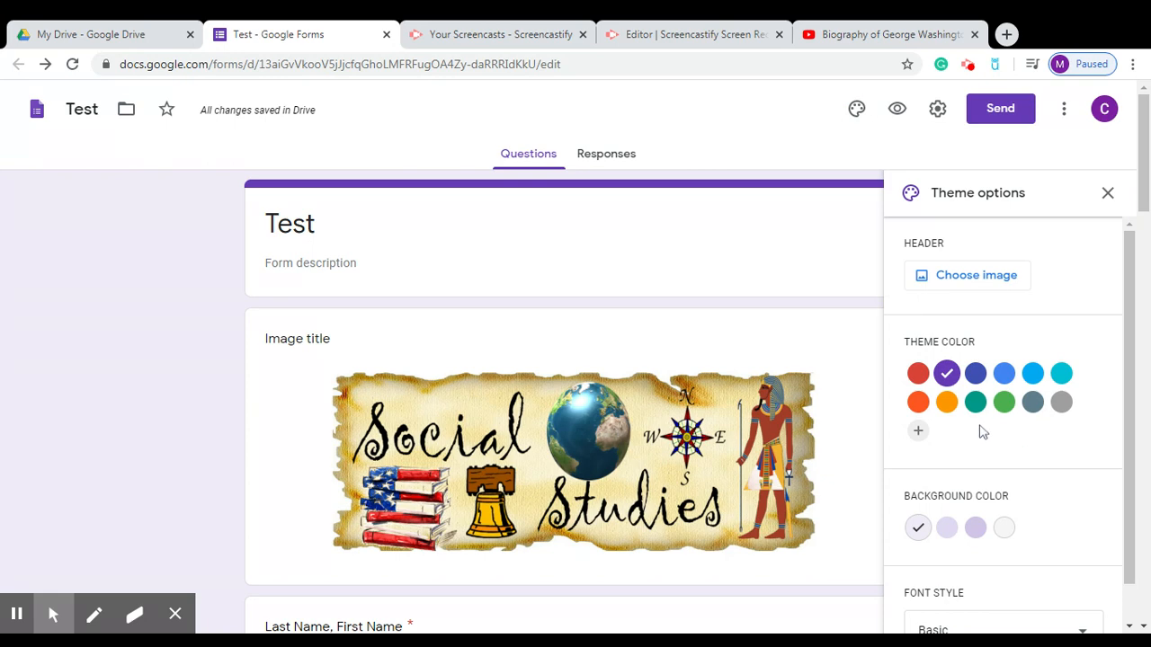
left_click(968, 288)
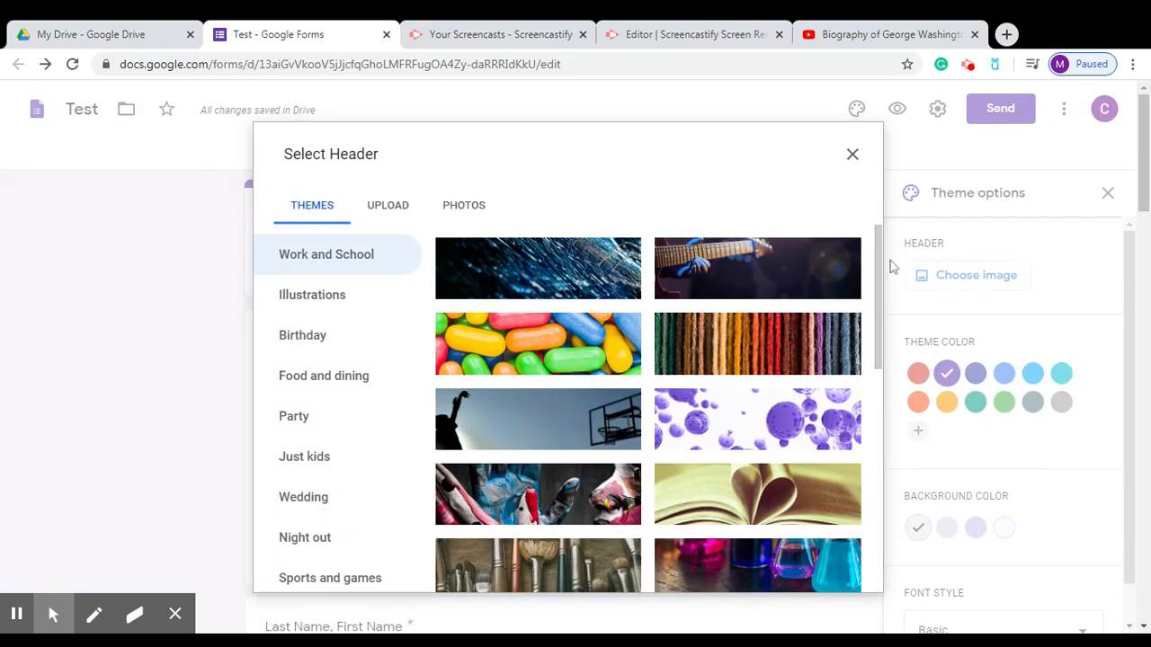
left_click(395, 206)
left_click(576, 471)
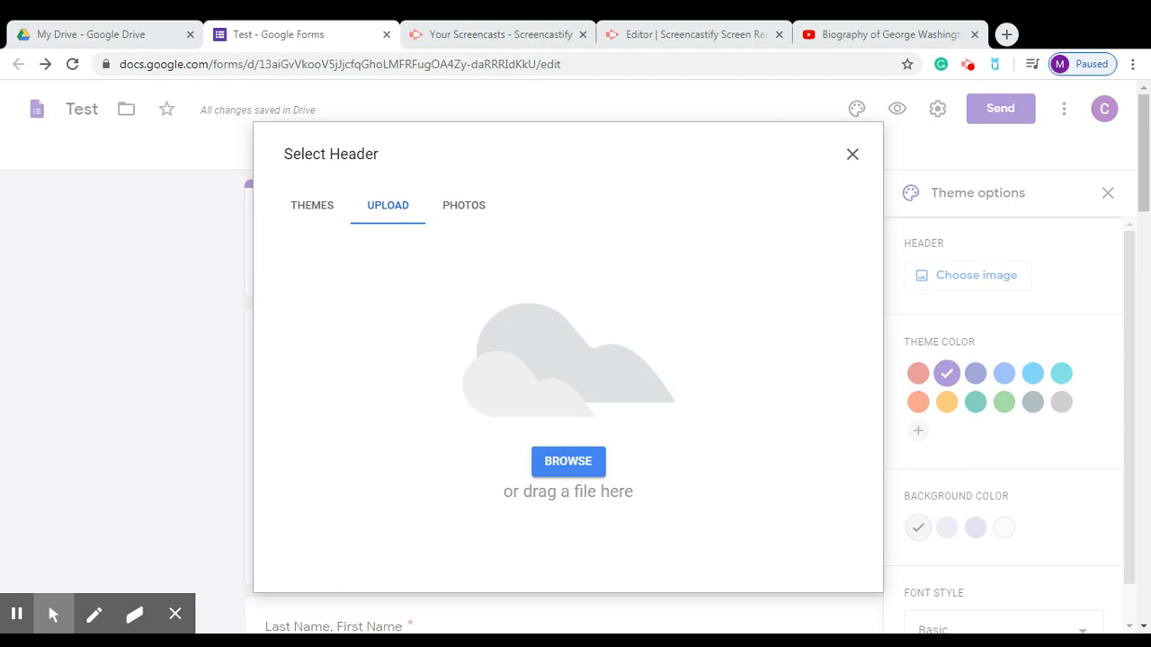
key("Return")
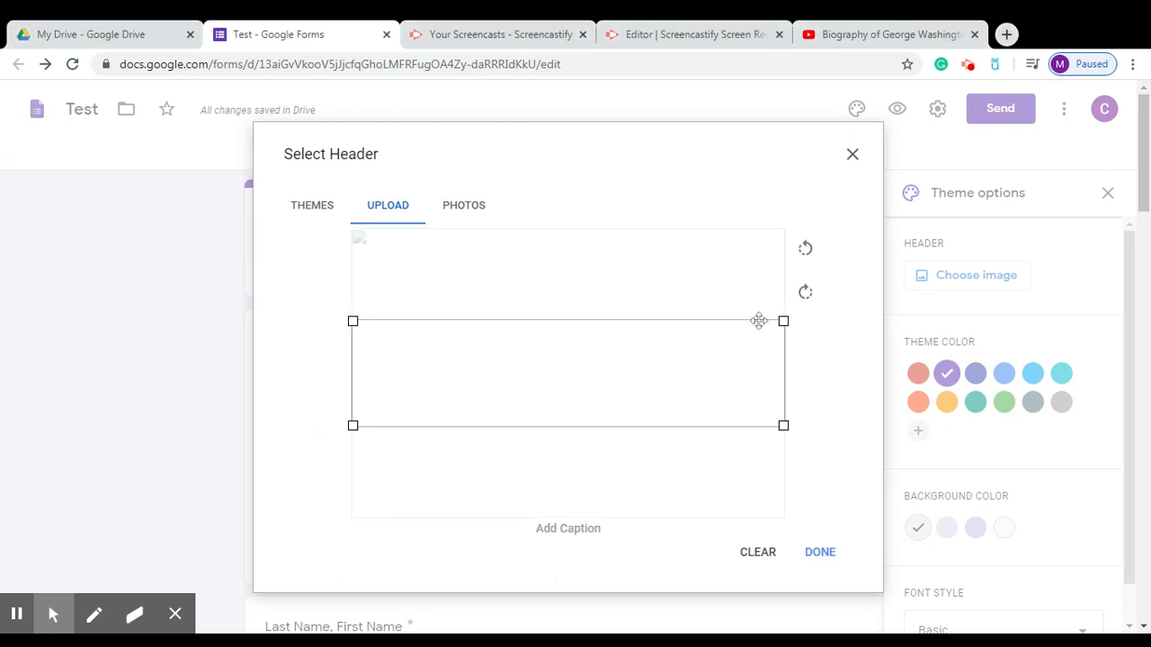
left_click_drag(757, 341, 754, 285)
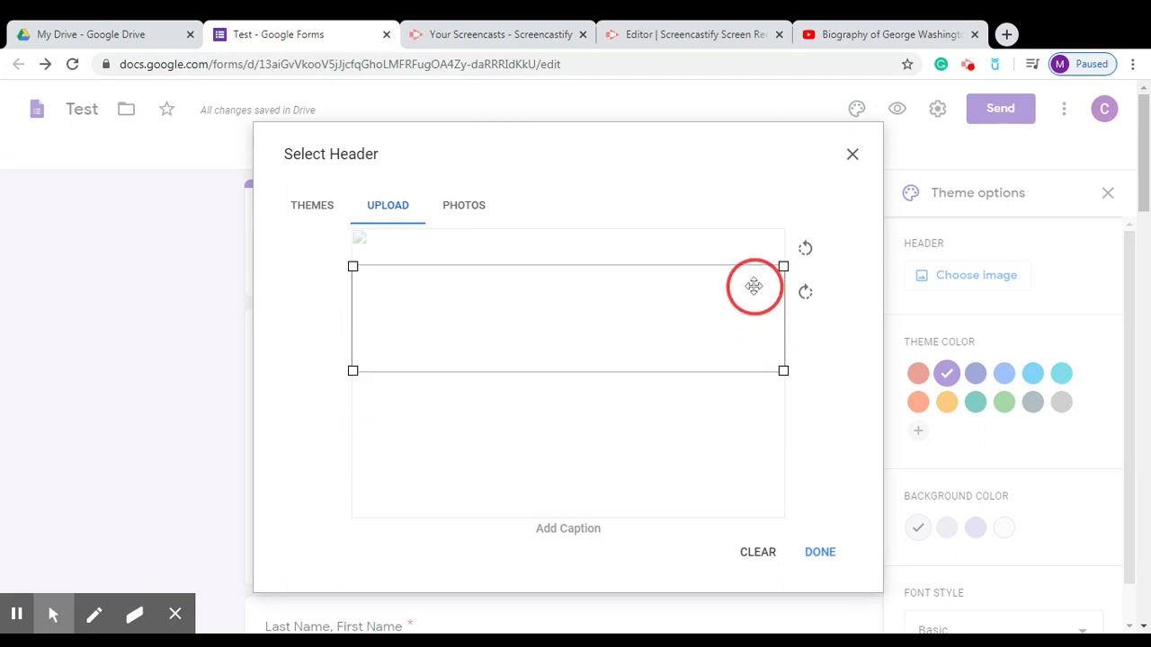
Clear the uploaded header pictures and close the header picker without applying one.
left_click(765, 555)
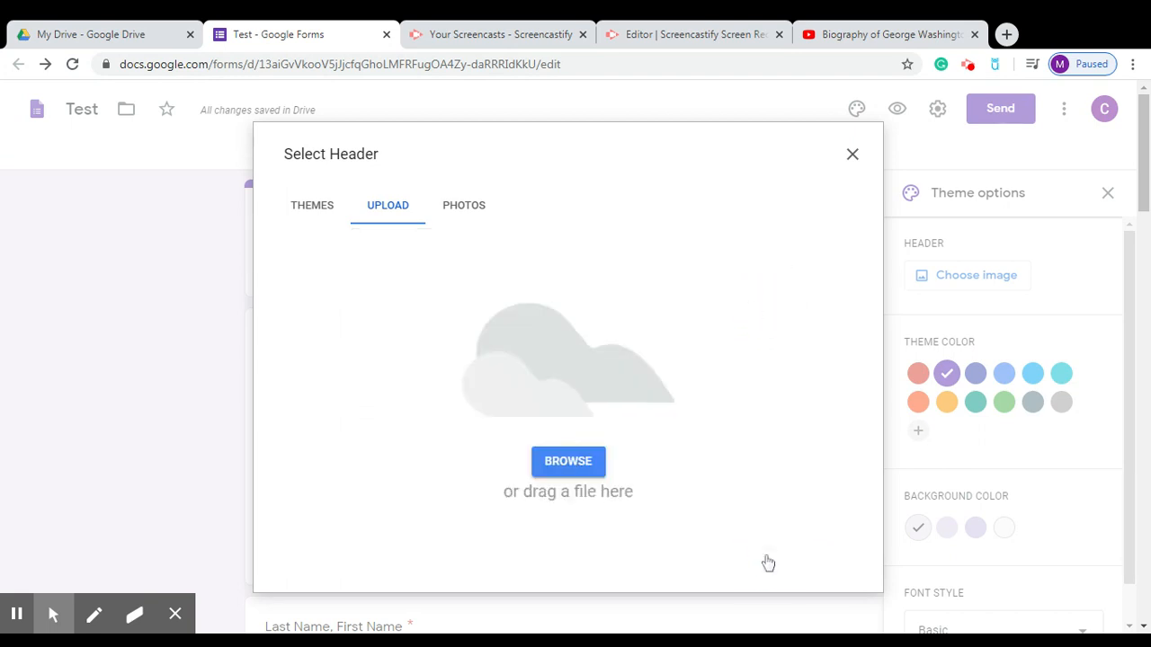
left_click(585, 465)
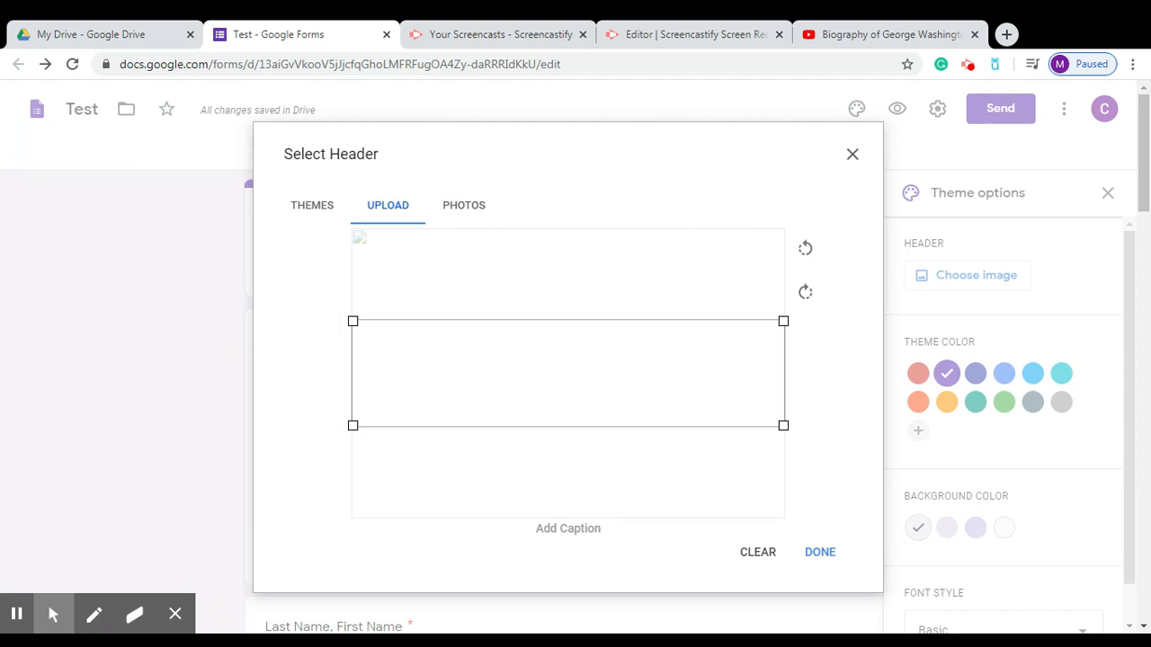
left_click(756, 552)
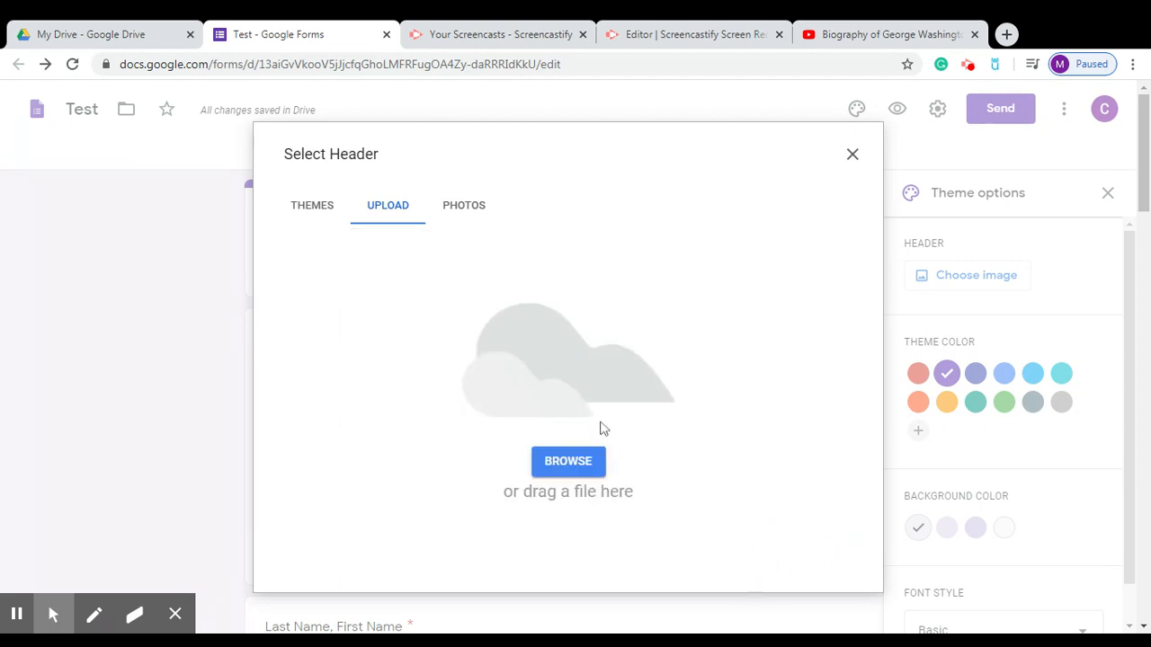
left_click(852, 155)
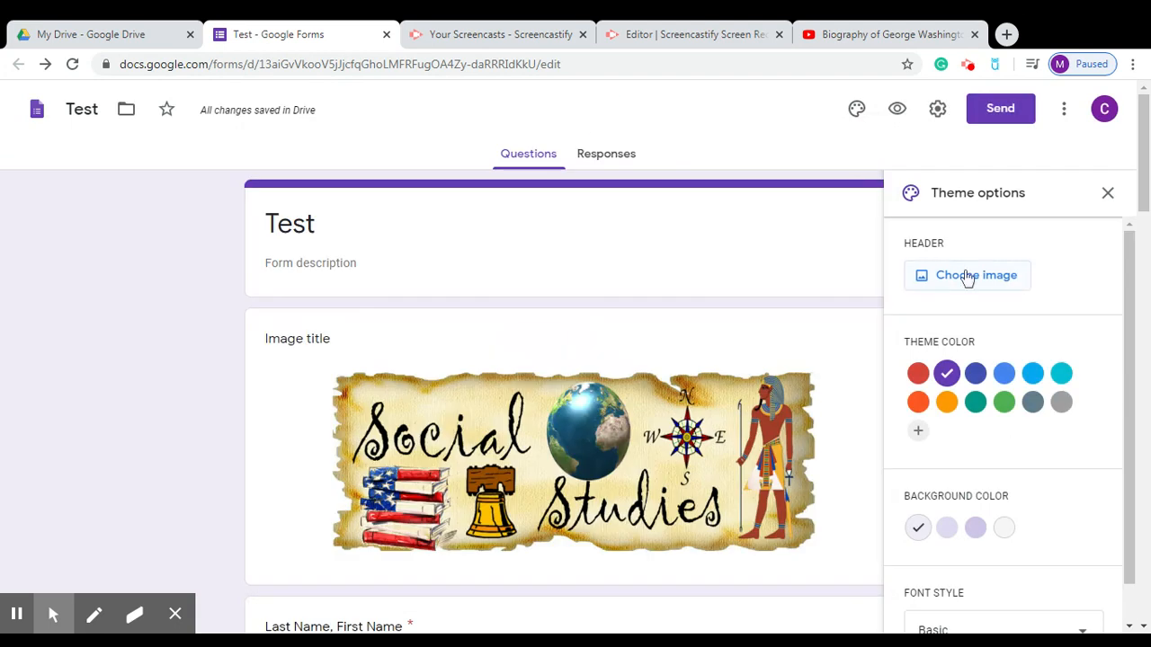
Set the form's theme colour to orange, giving it a light orange-beige background.
left_click(486, 393)
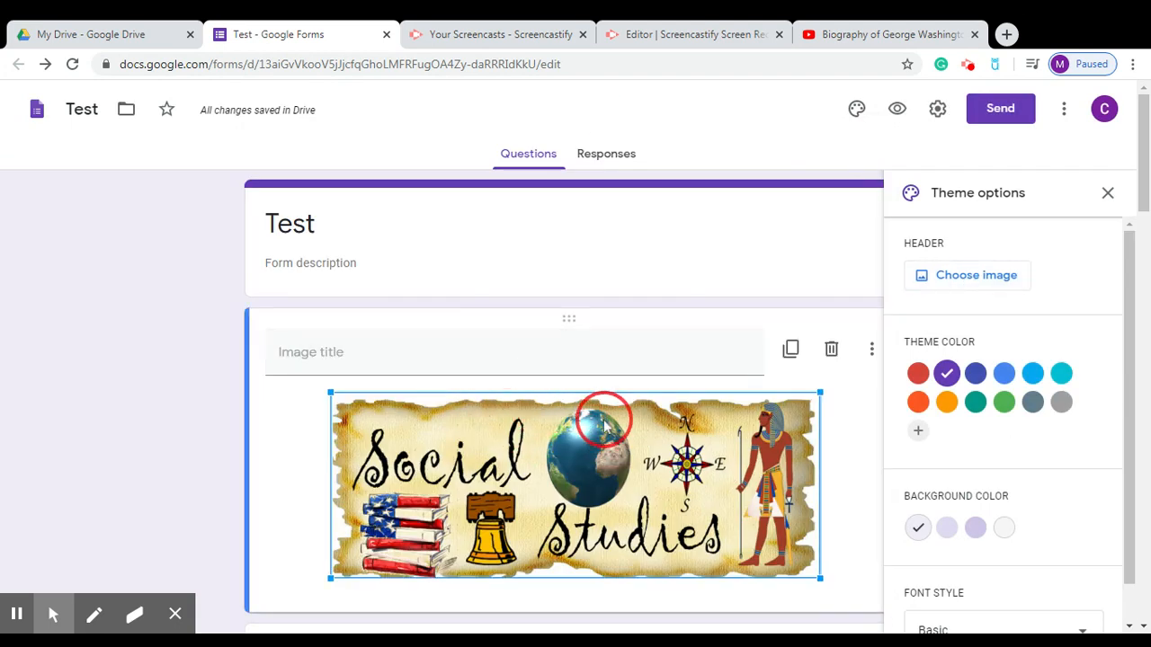
left_click_drag(1143, 171, 1146, 207)
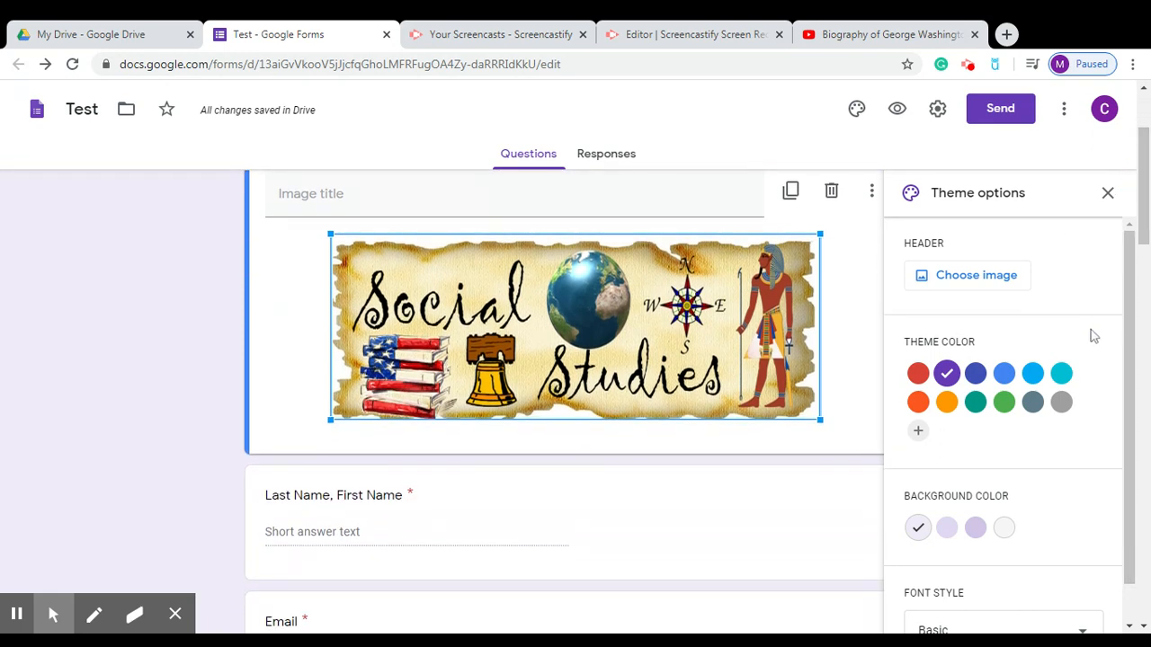
left_click(979, 377)
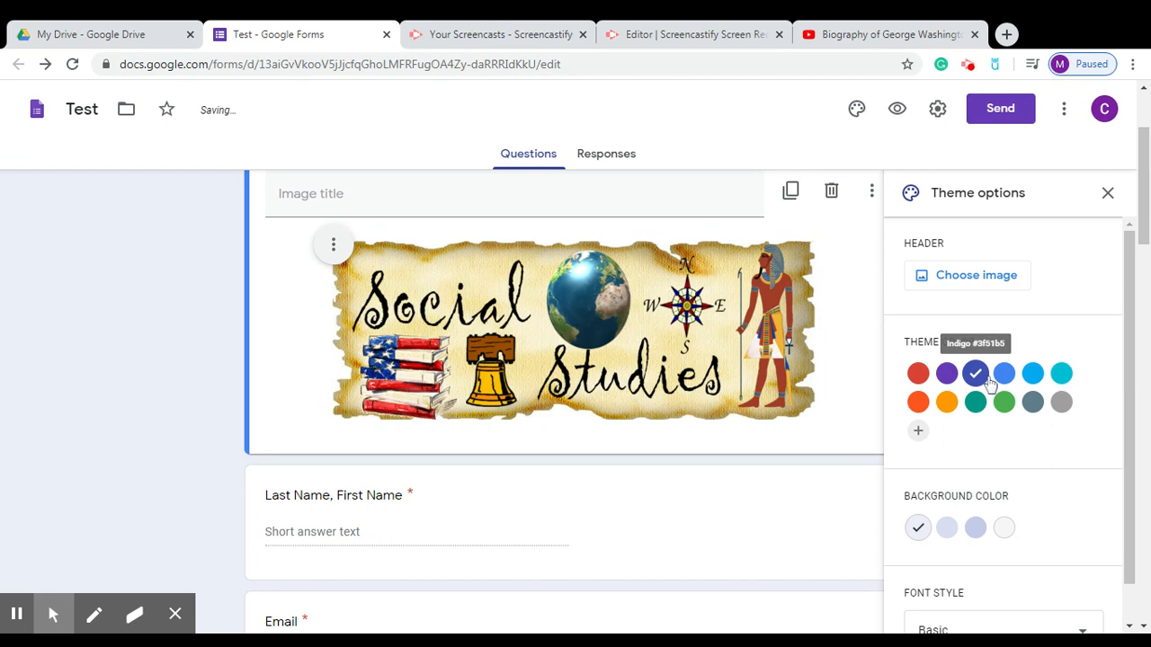
left_click(947, 403)
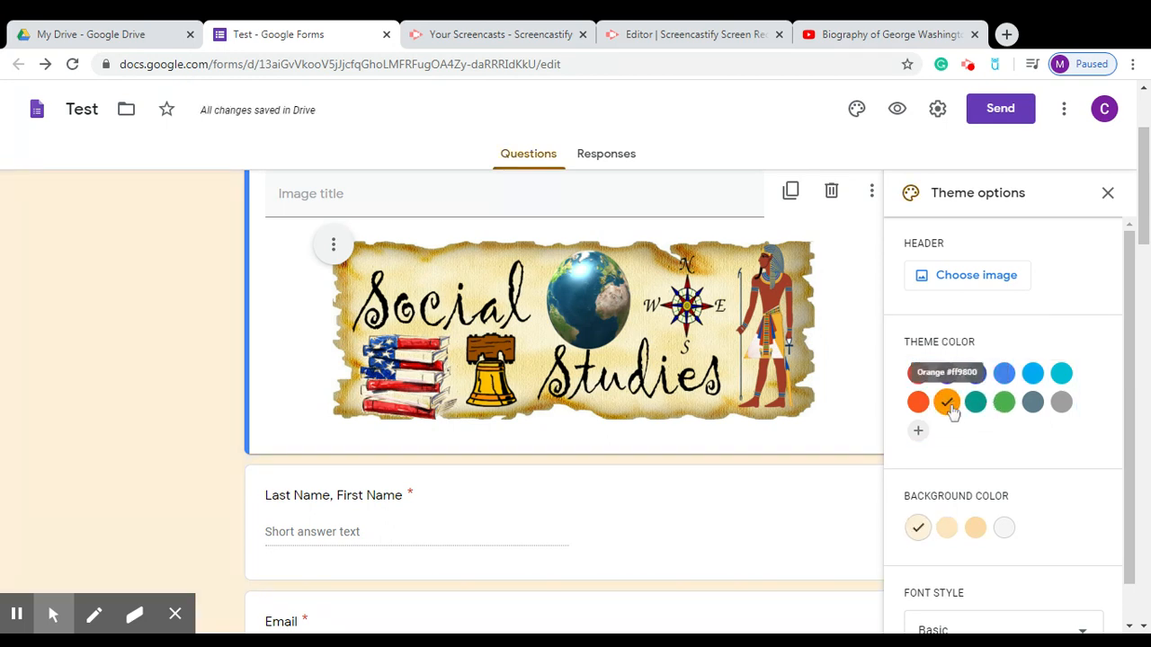
left_click(1107, 194)
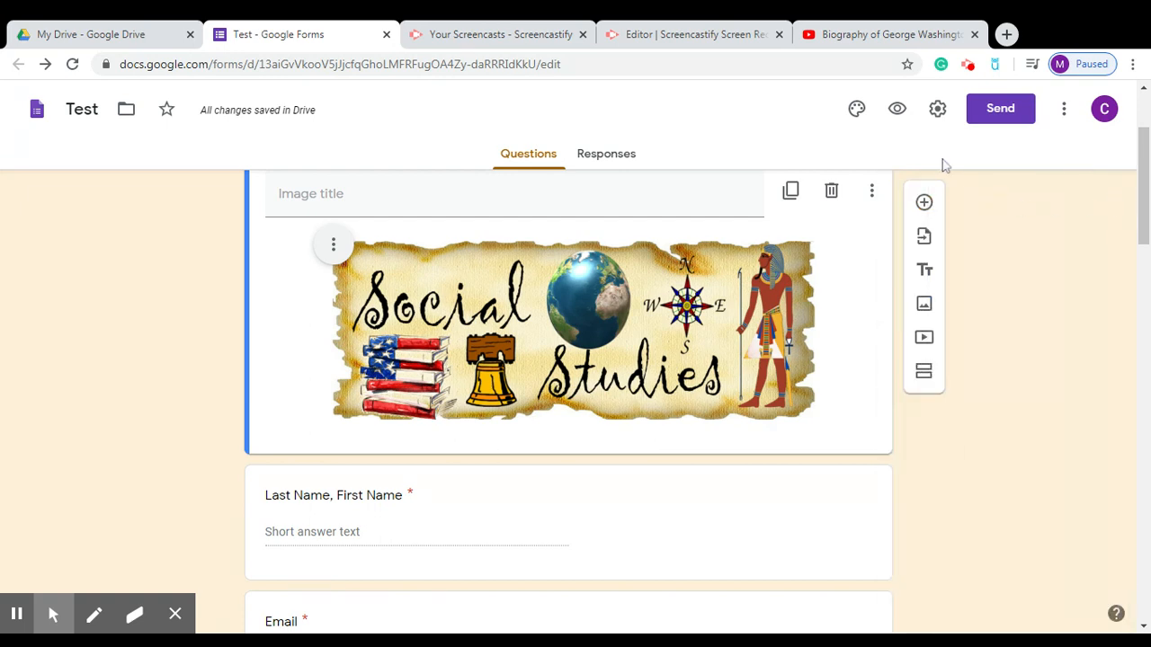
Preview the form and enter 'Answer Key' as the name plus an email address.
left_click(899, 118)
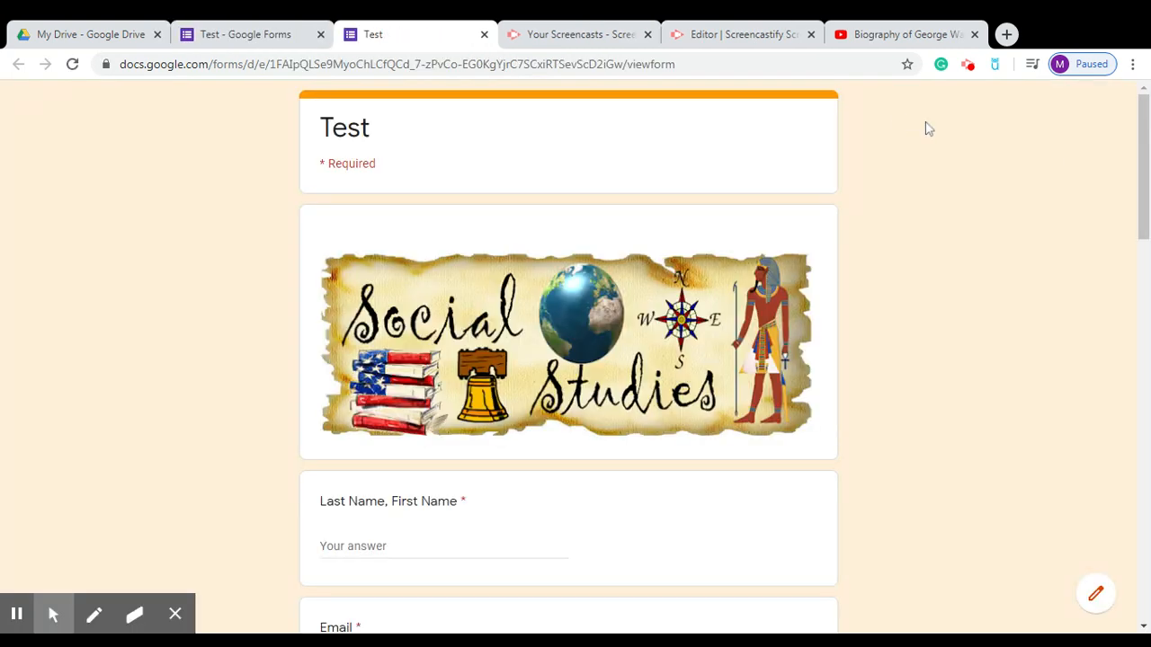
mouse_move(1145, 163)
left_mouse_down()
mouse_move(1142, 541)
mouse_move(1147, 152)
mouse_move(1131, 290)
mouse_move(1131, 140)
mouse_move(1130, 174)
left_mouse_up()
left_click(391, 501)
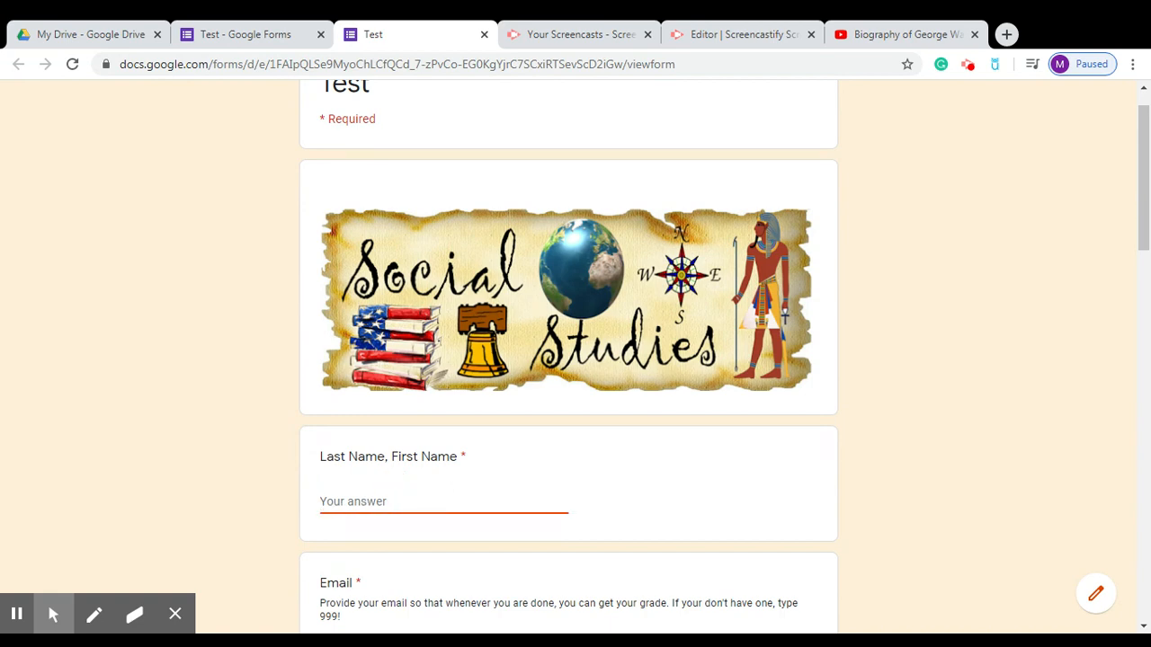
type("Answer Key")
scroll(904, 354, "down", 3)
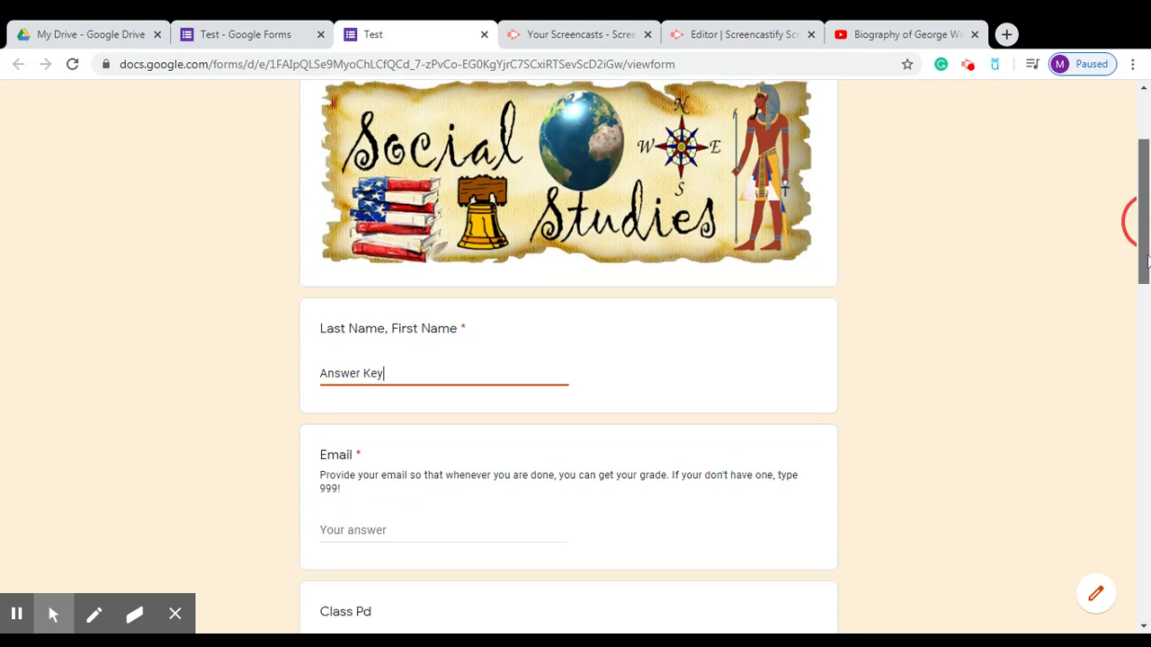
left_click(411, 444)
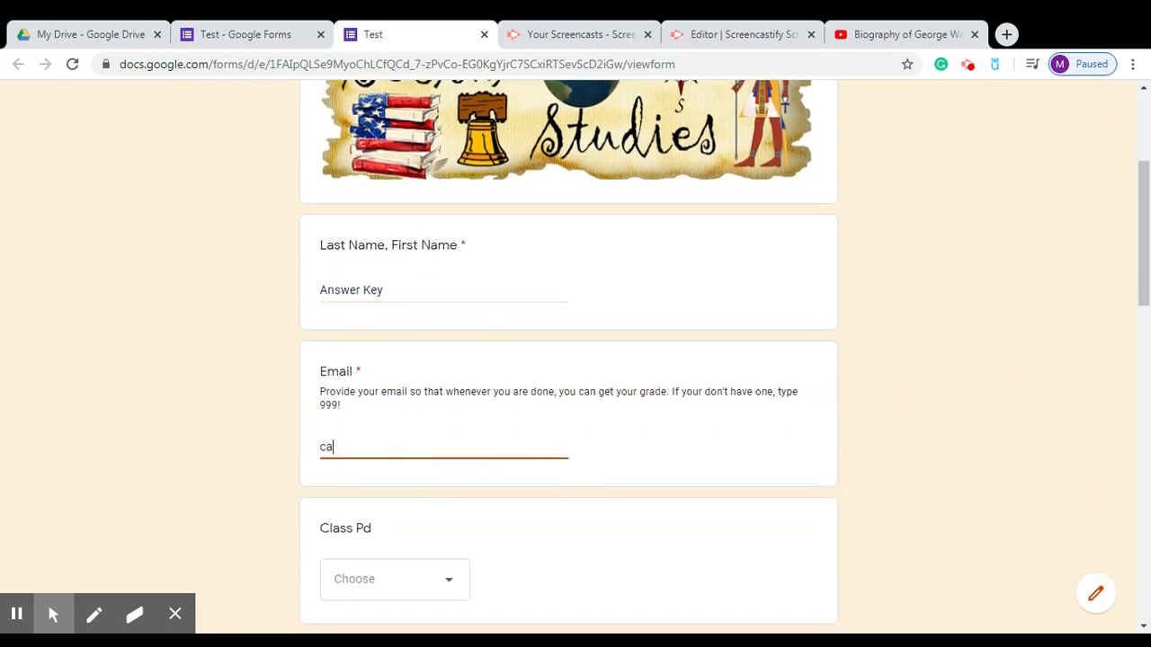
Choose 1st as the class period and the first listed teacher.
left_click(447, 586)
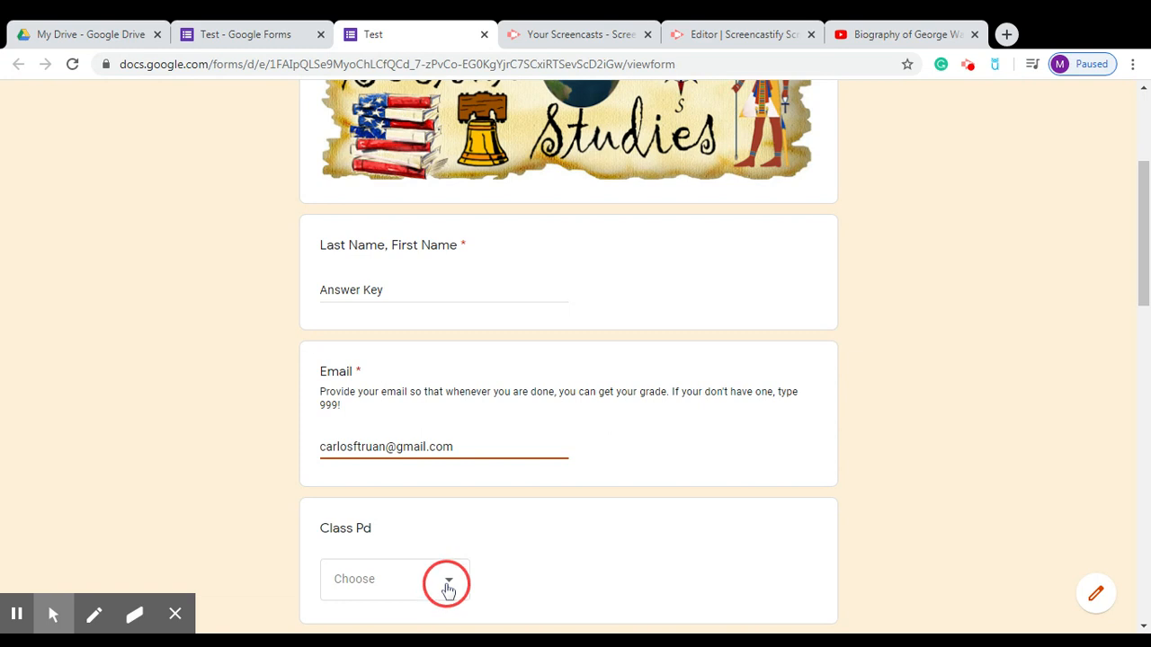
left_click(381, 274)
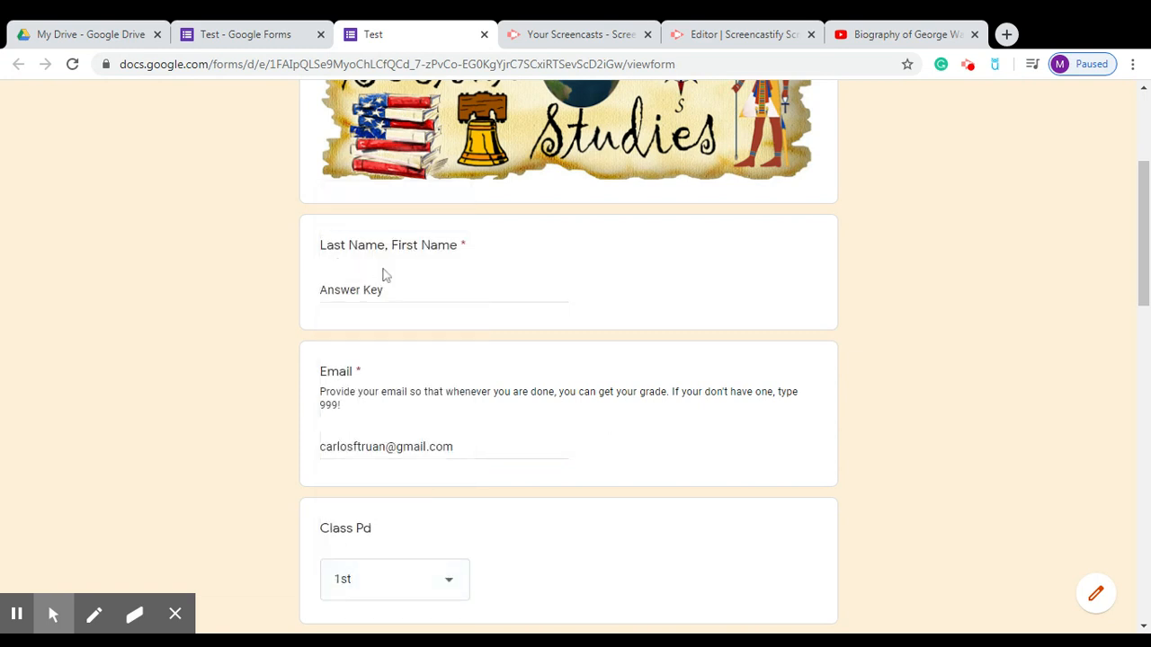
left_click_drag(1147, 270, 1138, 381)
left_click(411, 304)
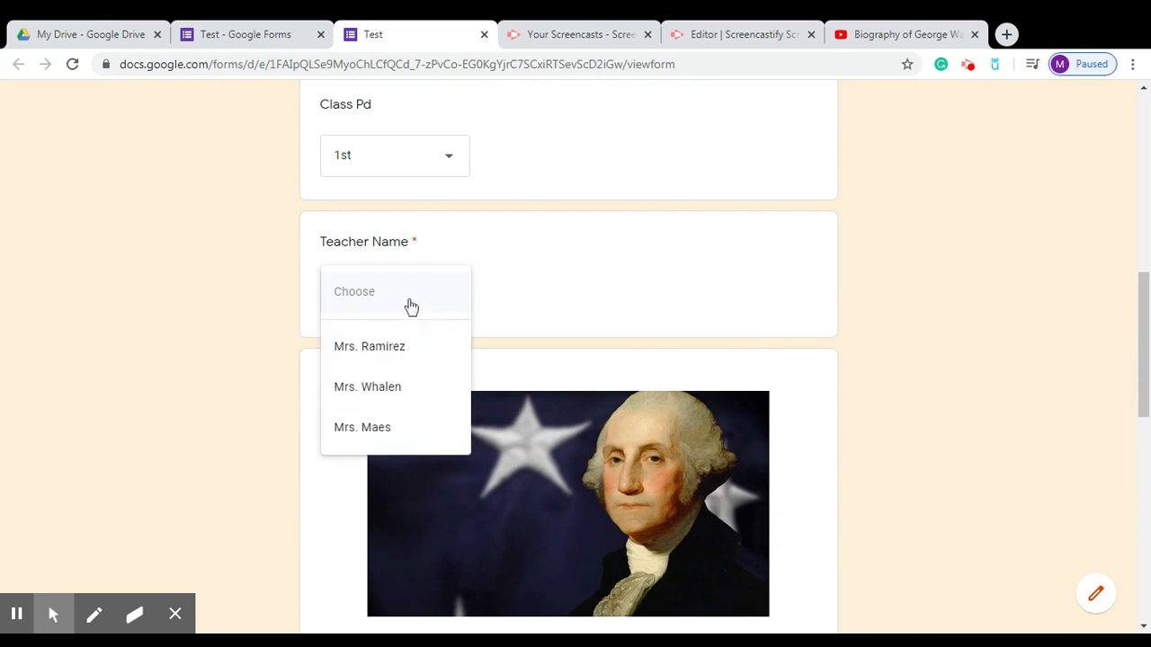
left_click(421, 343)
Play and pause the Washington video, select Washington as president, and return to the editor.
left_click_drag(1139, 329, 1147, 382)
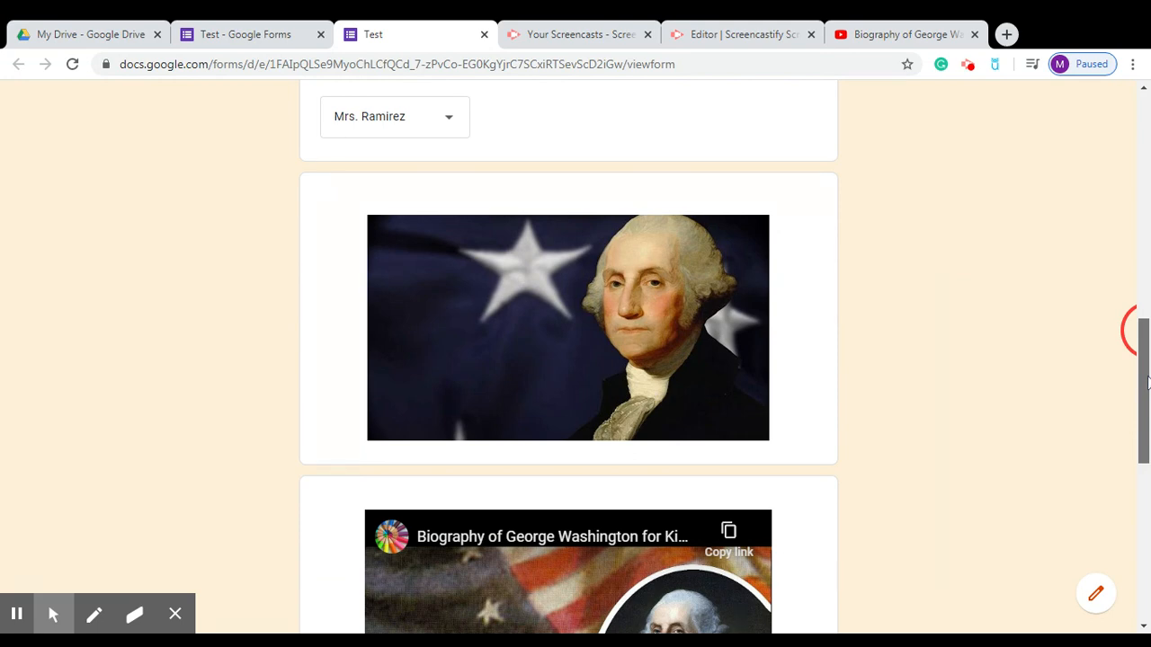
left_click_drag(1147, 382, 1131, 445)
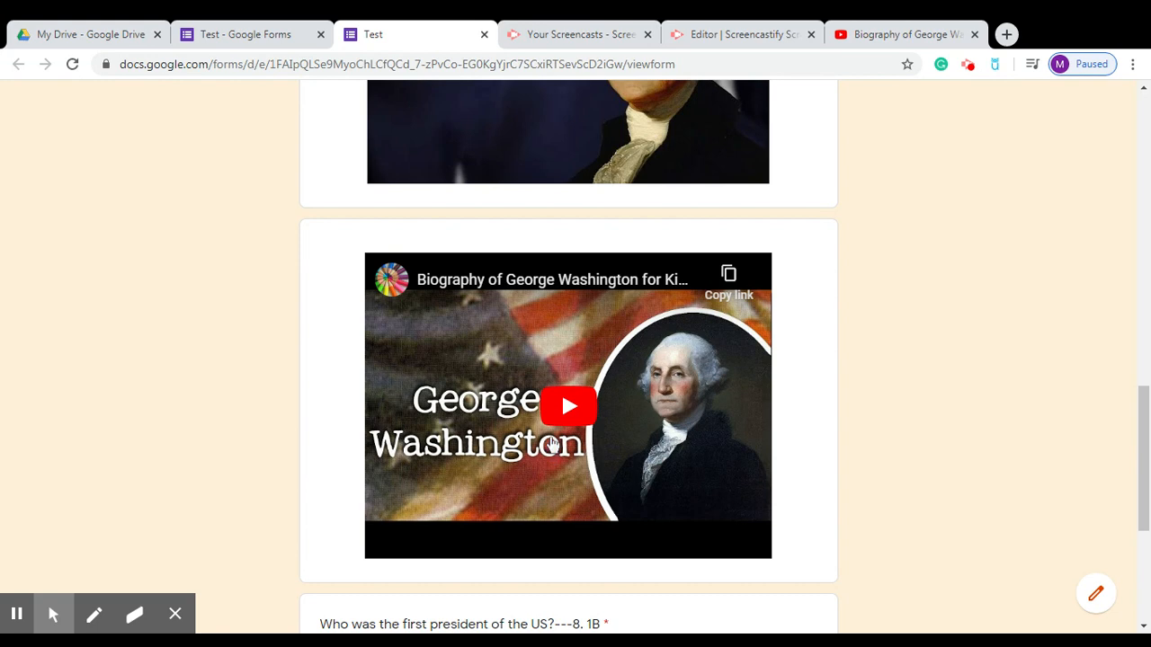
left_click(569, 411)
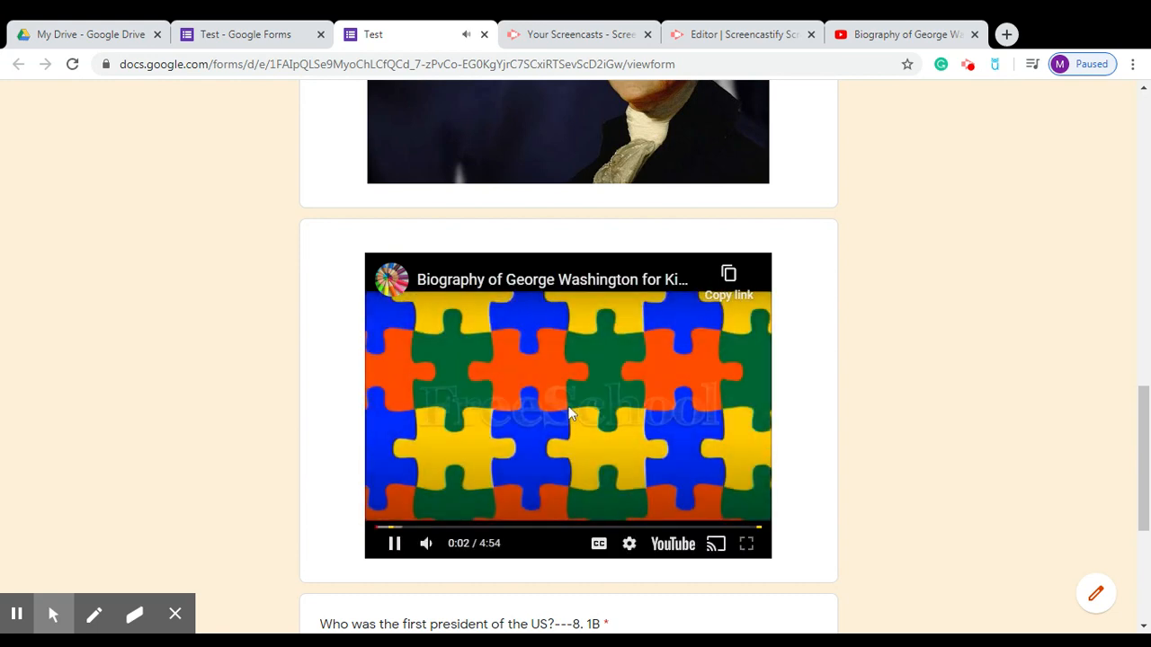
left_click(396, 544)
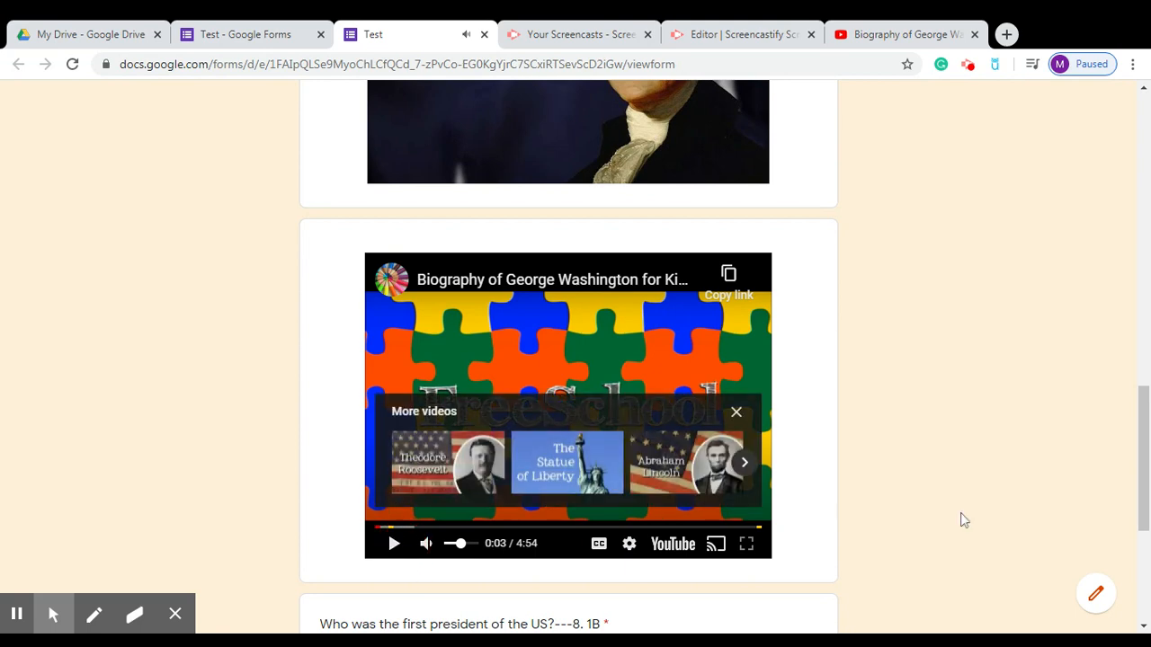
left_click_drag(1142, 460, 1132, 543)
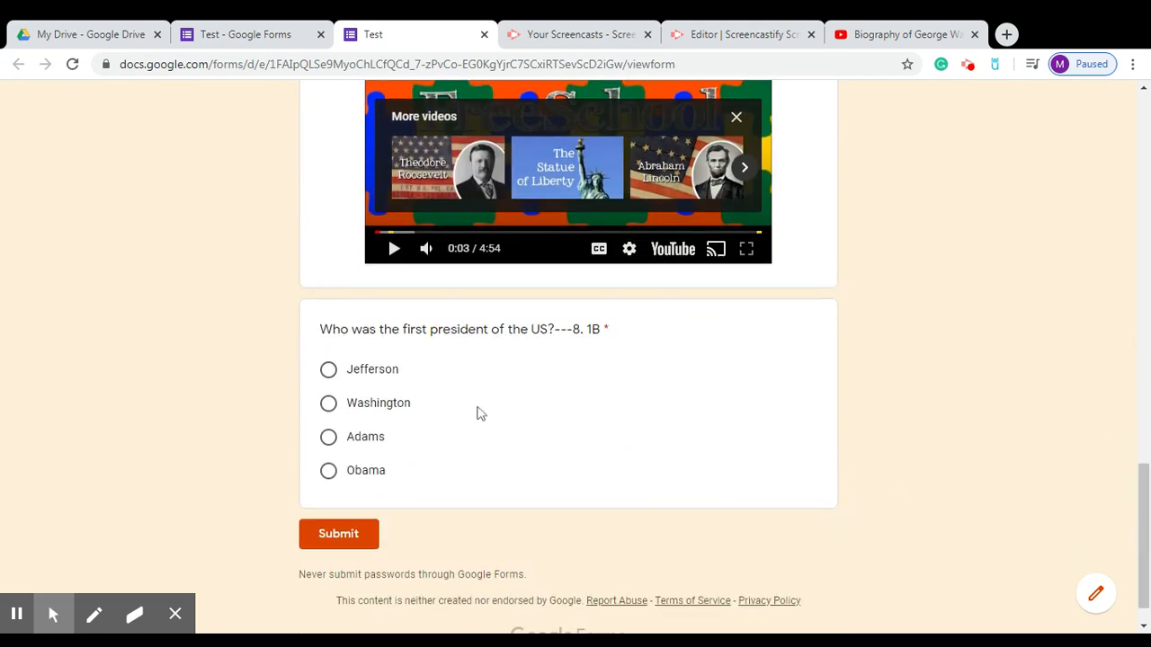
left_click(377, 404)
left_click(256, 36)
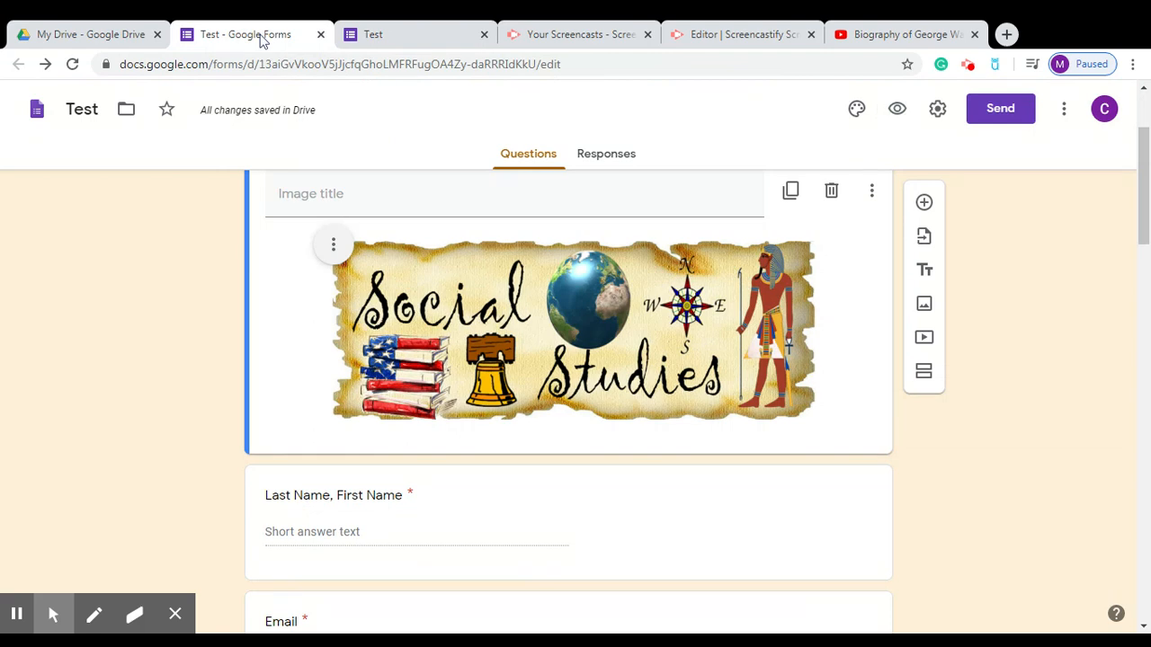
left_click_drag(1140, 206, 1140, 580)
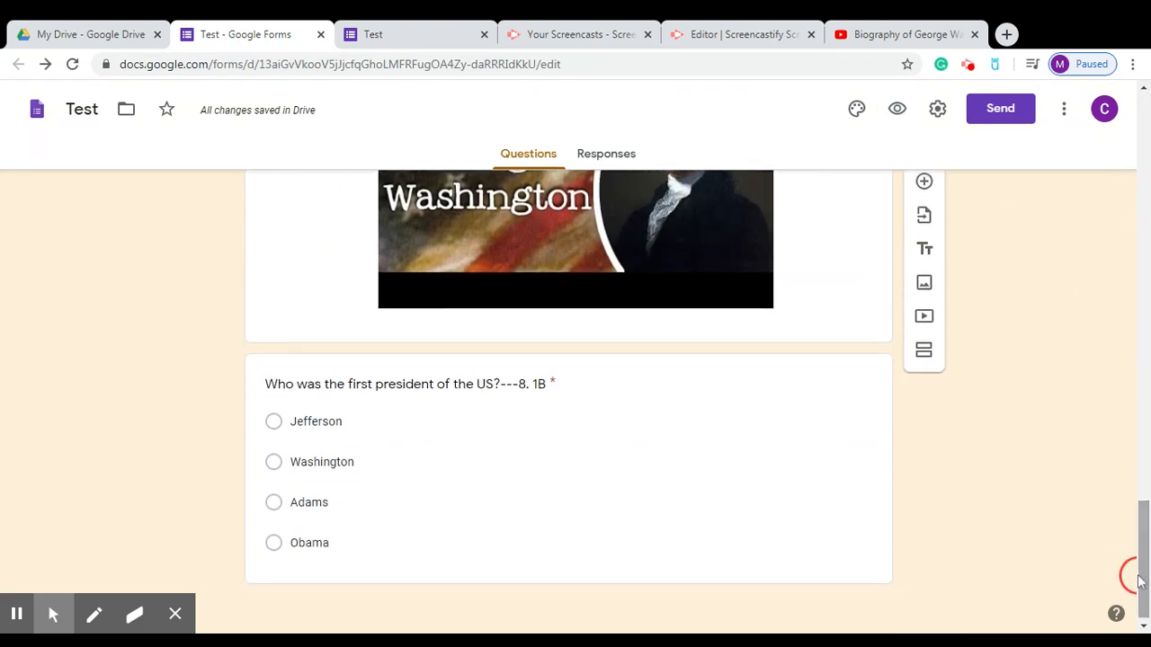
left_click(412, 33)
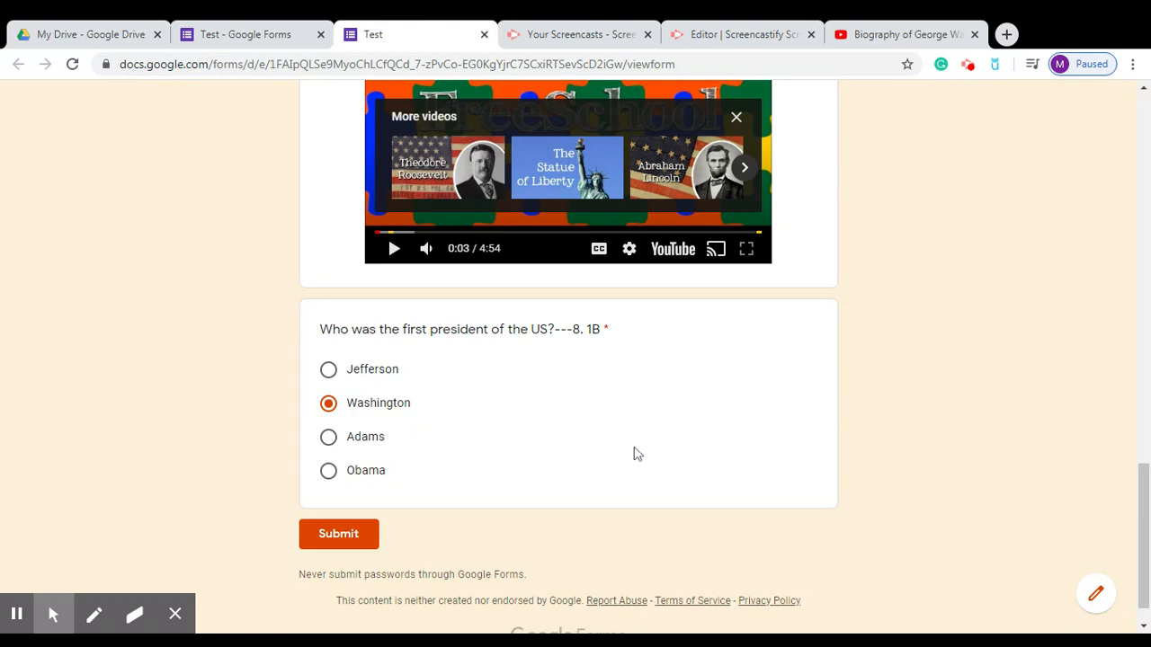
Submit the Answer Key response, start another response, and switch back to the editor tab.
mouse_move(436, 413)
left_mouse_down()
mouse_move(389, 404)
mouse_move(427, 412)
left_mouse_up()
left_click(350, 539)
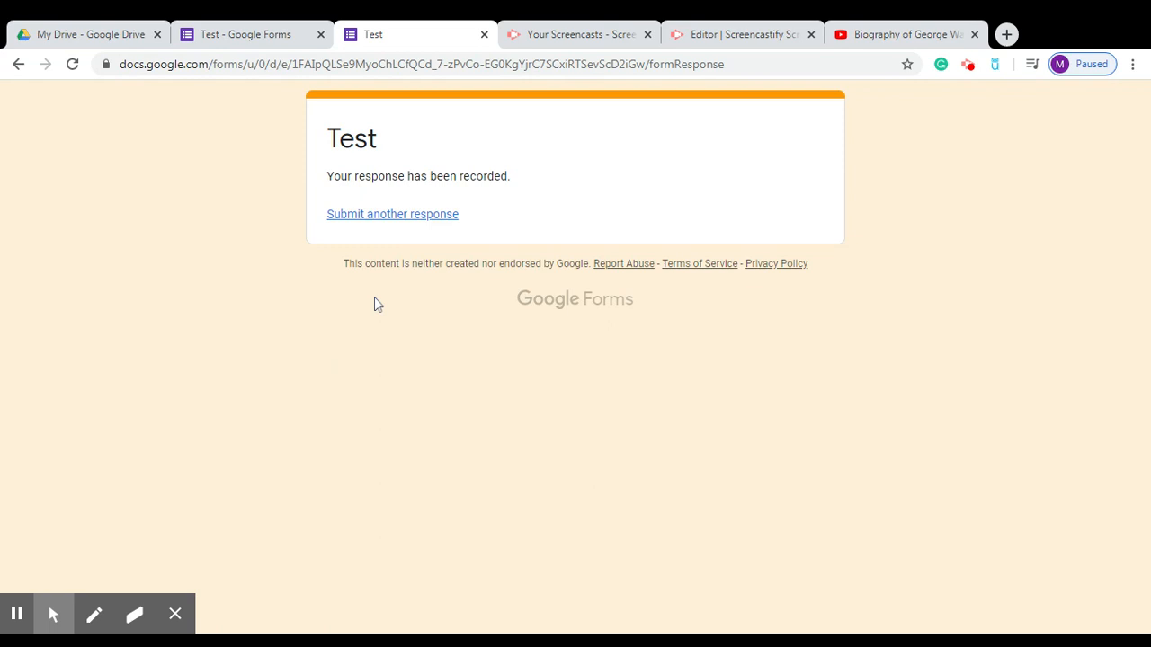
left_click(410, 220)
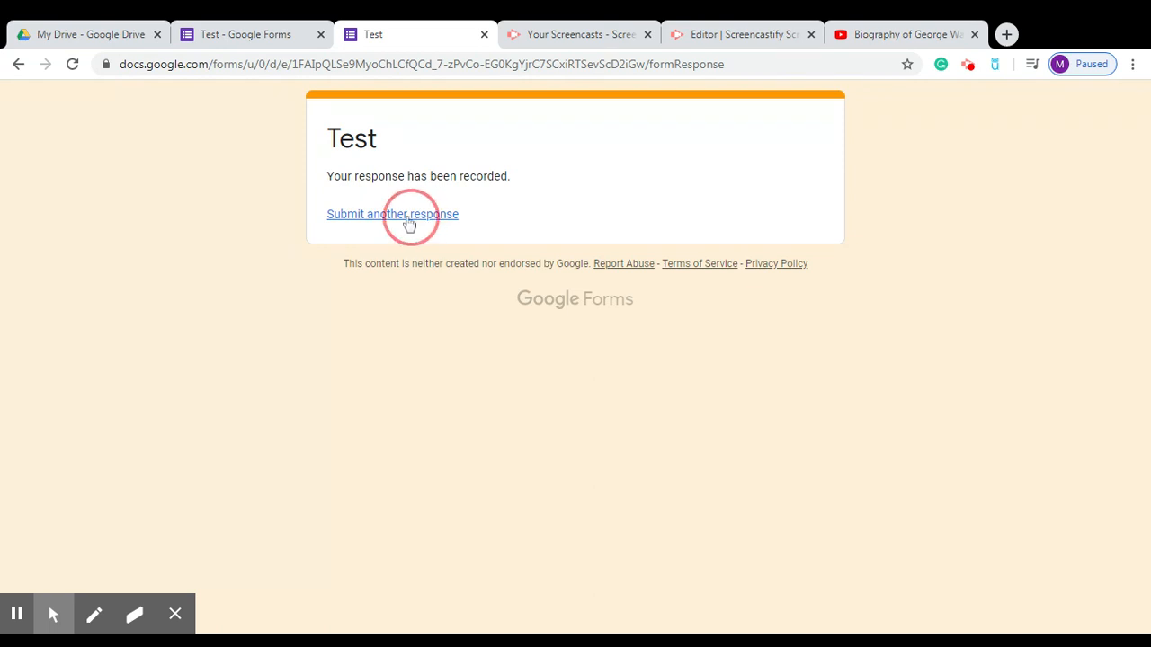
left_click(410, 221)
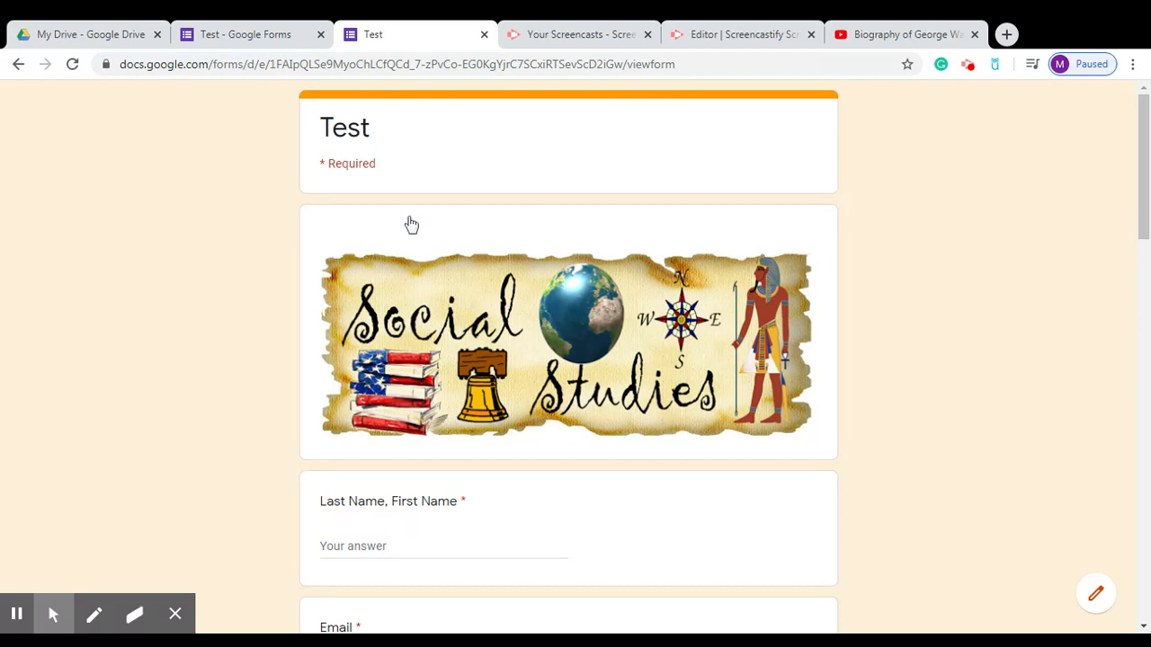
left_click(275, 40)
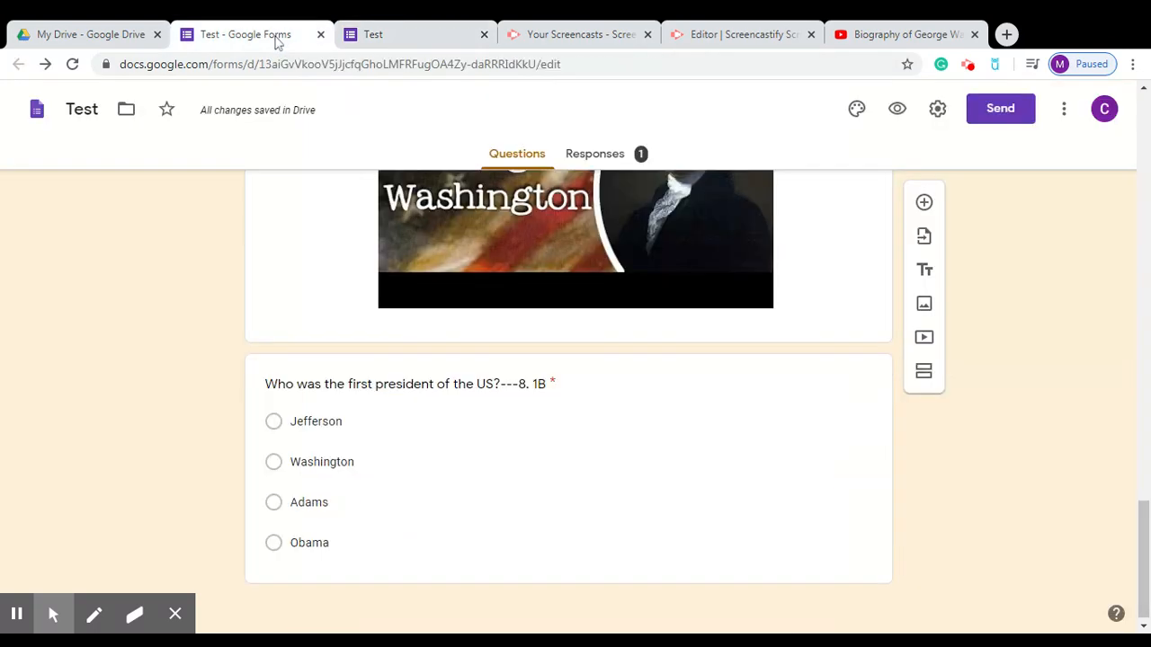
Check the Responses summary showing one response, then switch to the live Test form tab.
left_click_drag(1138, 539, 1140, 144)
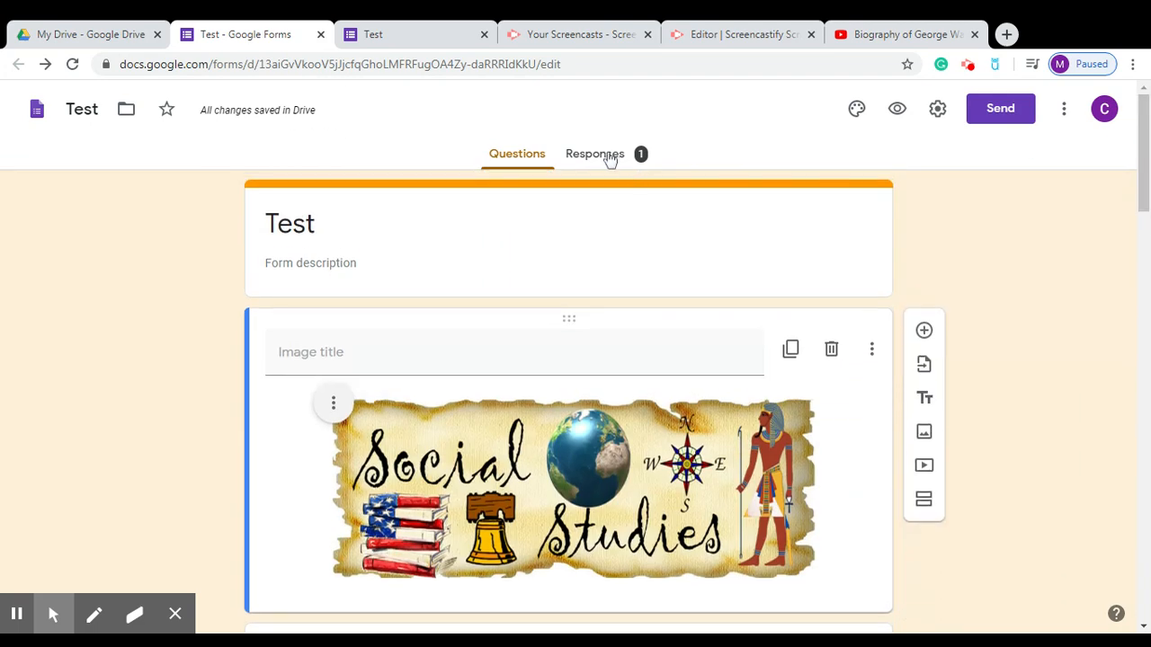
left_click_drag(589, 120, 598, 162)
left_click(597, 159)
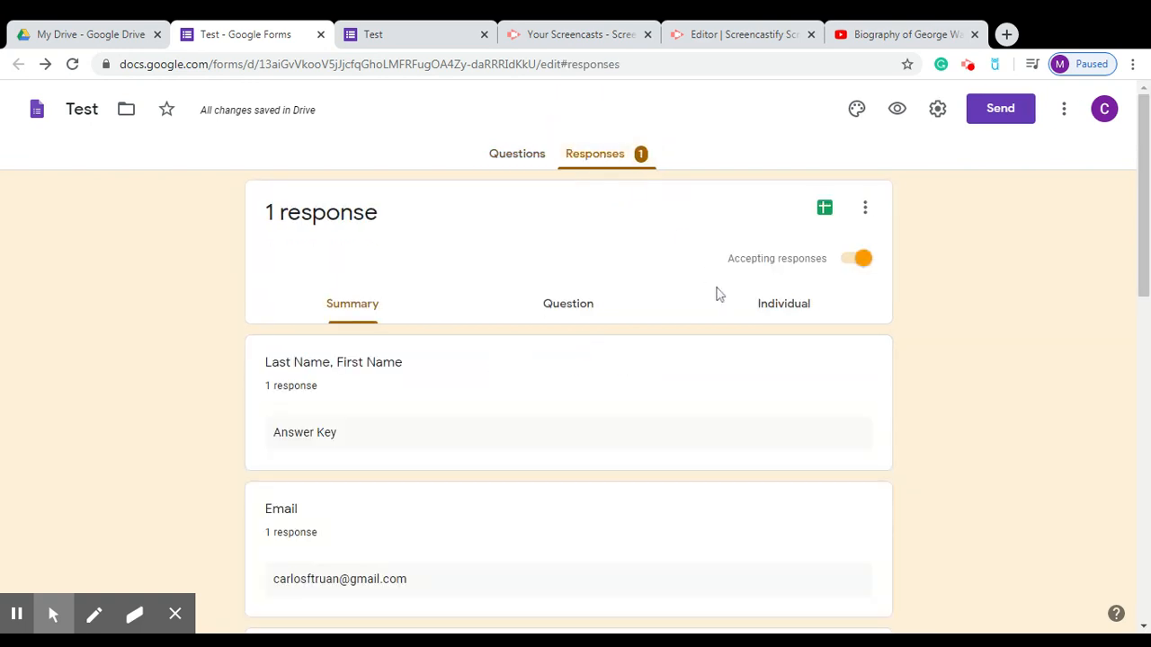
left_click_drag(1142, 263, 1100, 358)
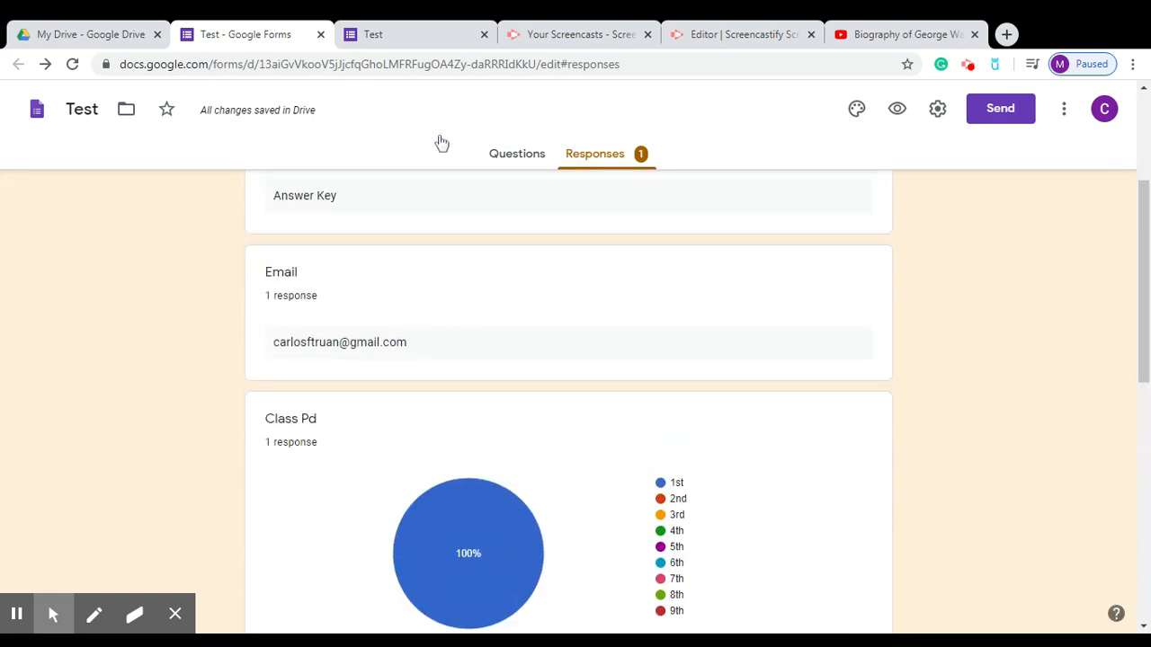
left_click(422, 36)
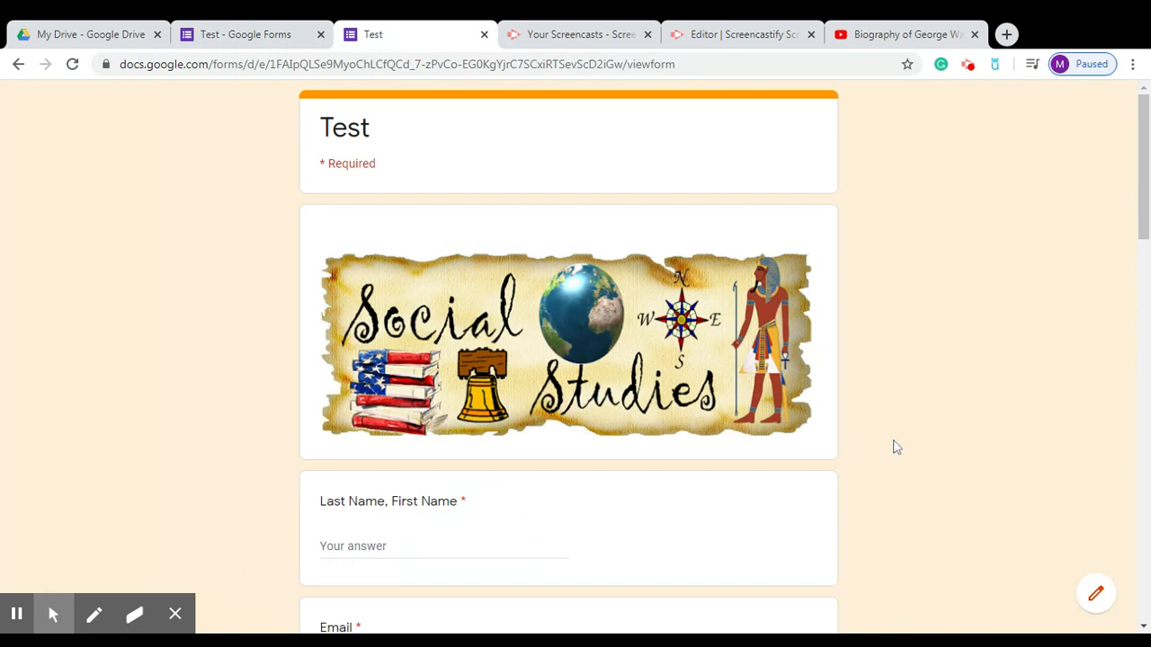
Type and erase a test name in the live form, then return to the editor's Questions view.
left_click_drag(1138, 171, 1138, 246)
left_click(443, 283)
type("La")
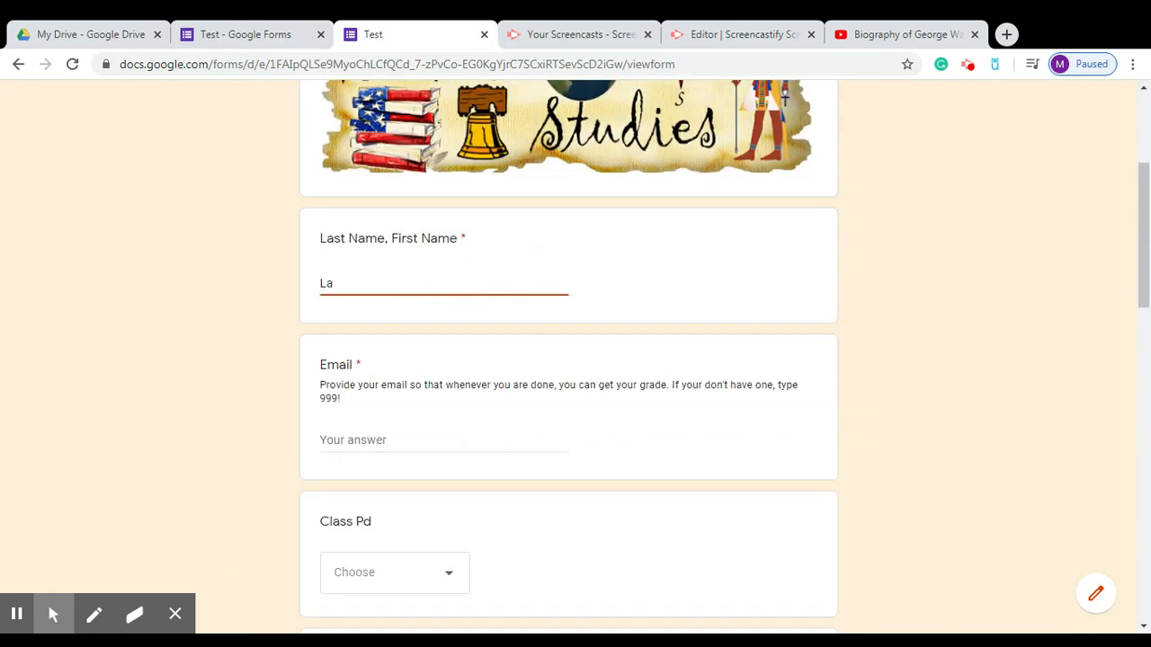
key("BackSpace")
type("op")
key("BackSpace")
key("BackSpace")
key("BackSpace")
key("BackSpace")
key("BackSpace")
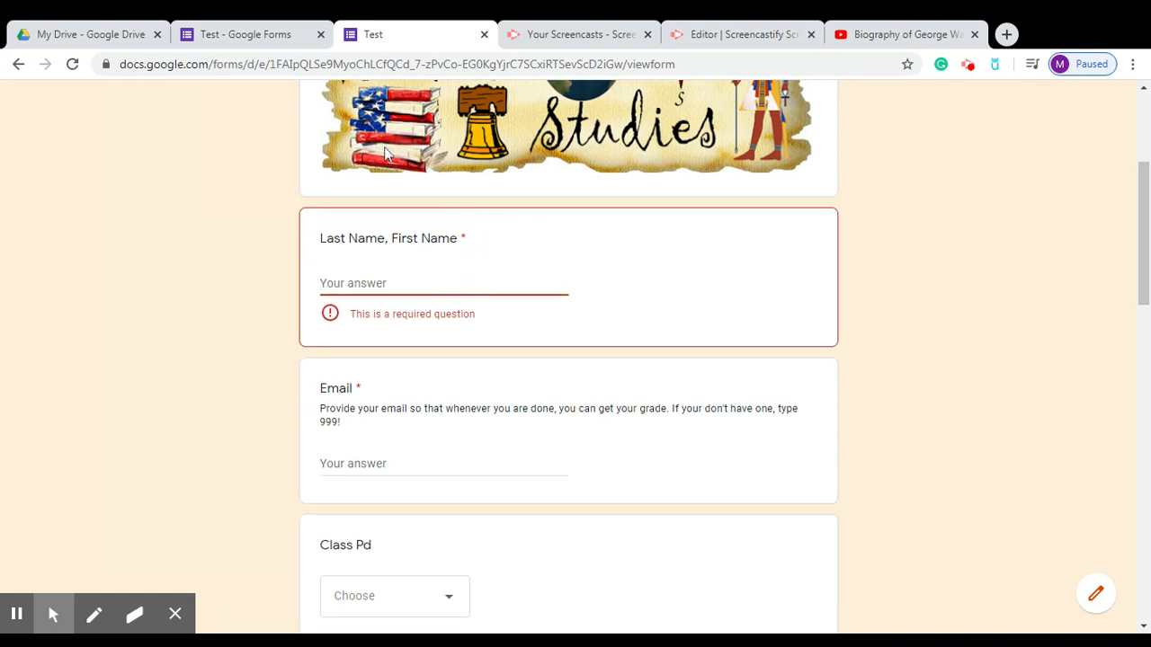
left_click(256, 36)
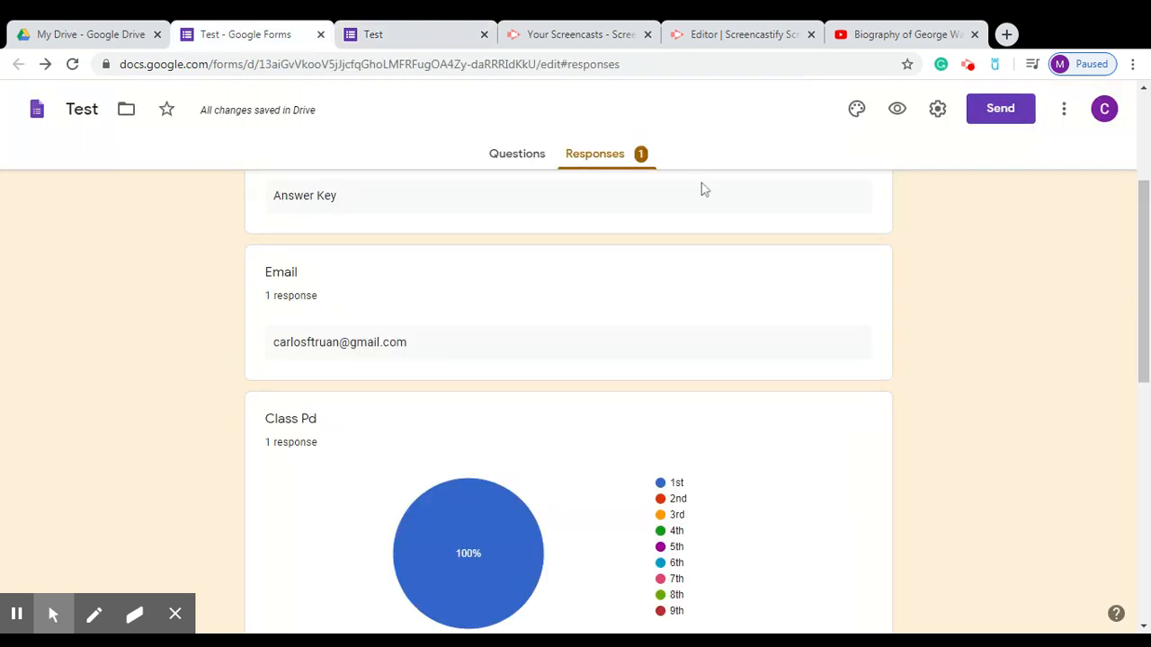
left_click(534, 155)
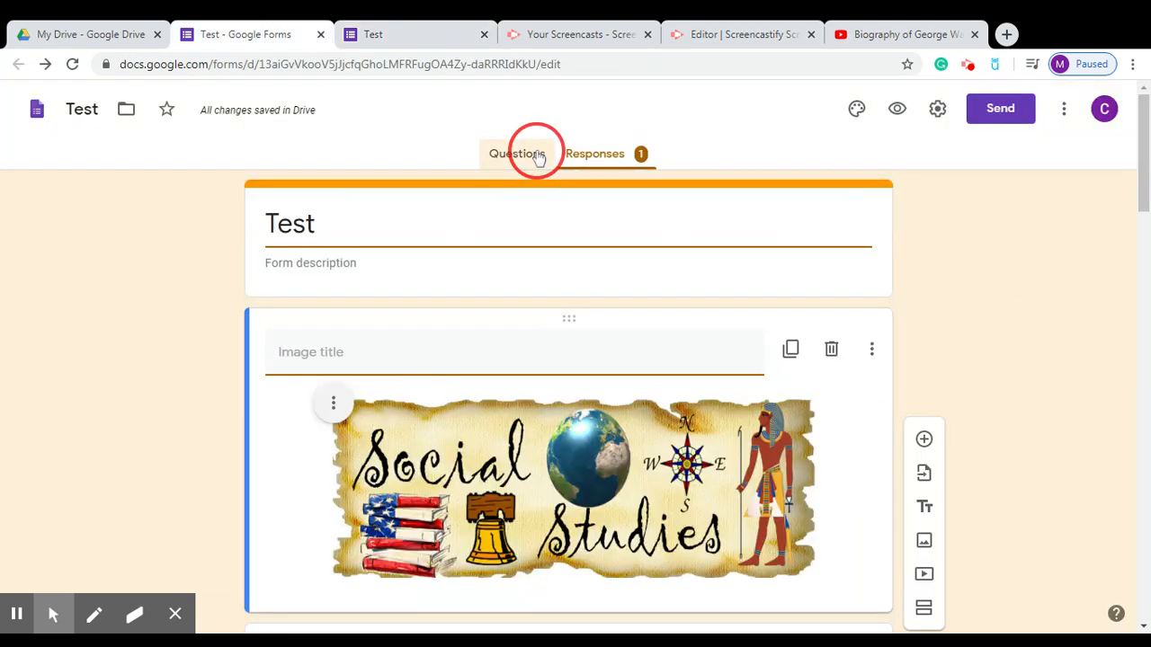
Add the description 'Ex. Lopez, Mari' to the Last Name, First Name question and preview.
left_click_drag(1133, 189, 1136, 280)
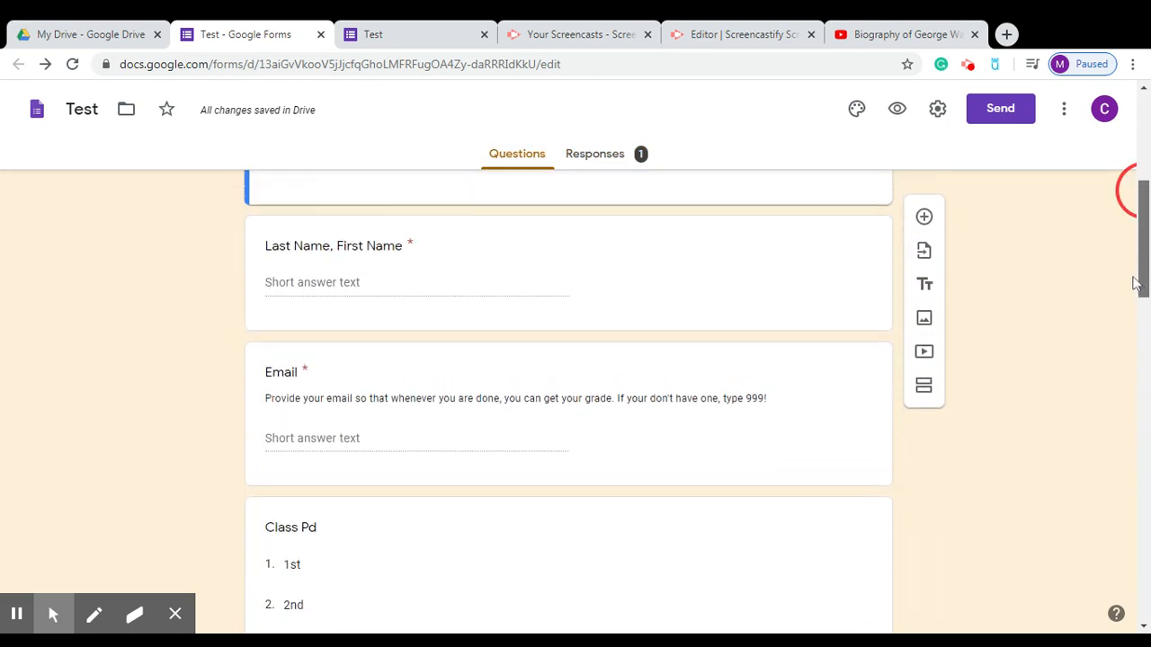
left_click(594, 286)
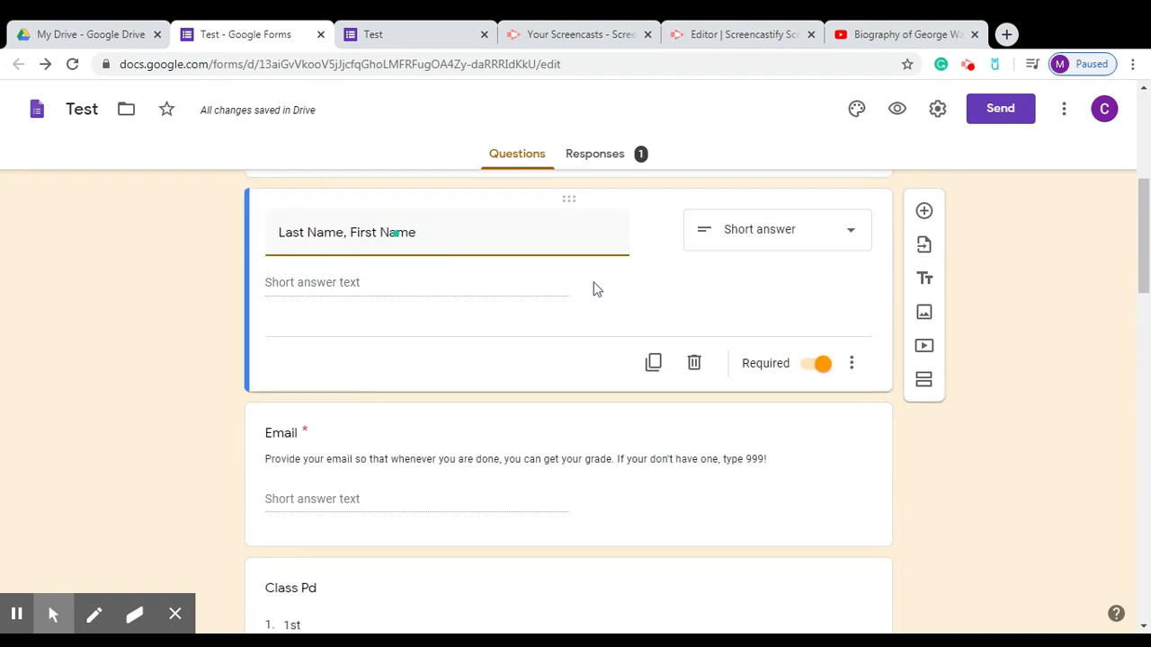
left_click(850, 362)
left_click(851, 363)
left_click(852, 363)
left_click(914, 437)
left_click(370, 282)
type("Ex")
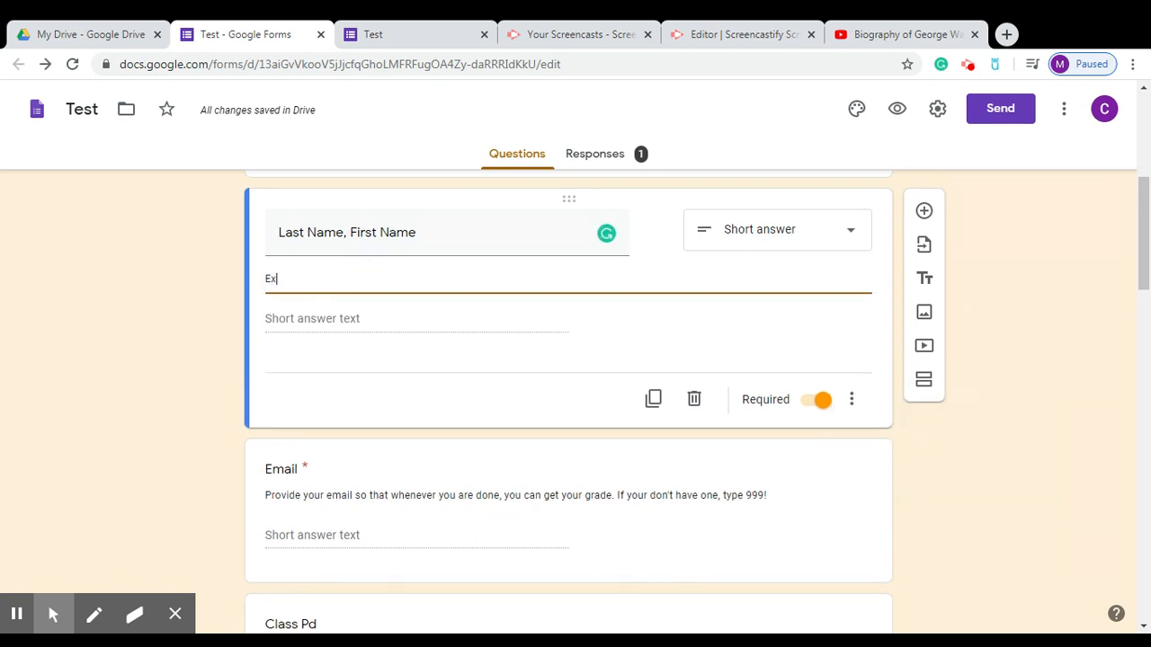
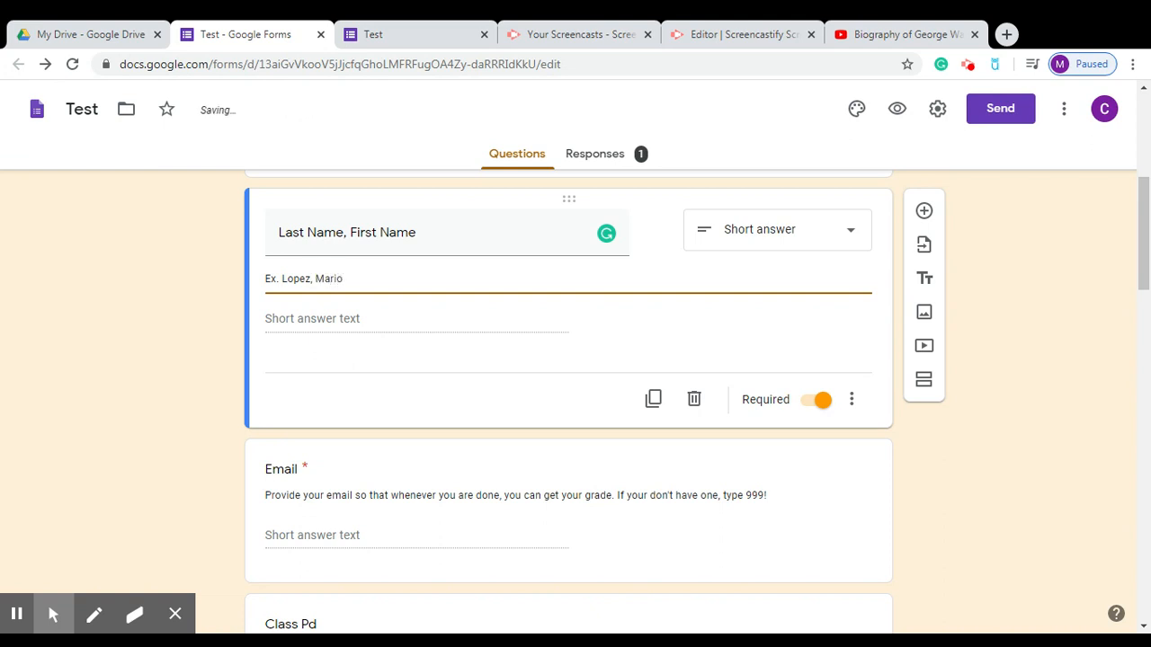
left_click(940, 441)
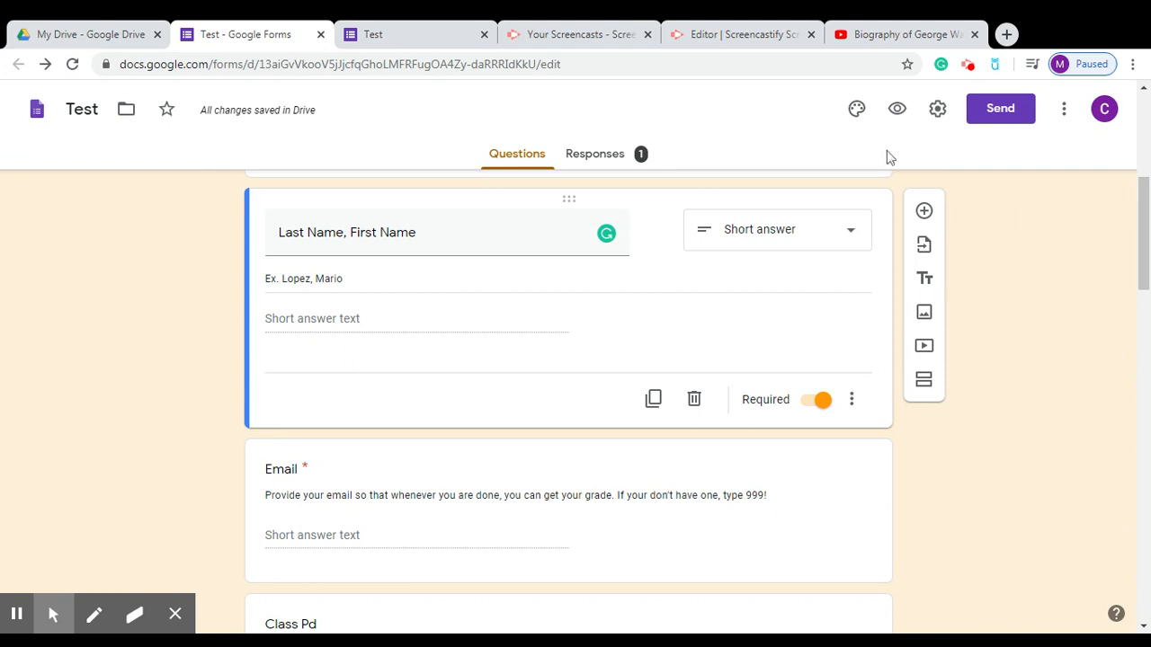
left_click(897, 108)
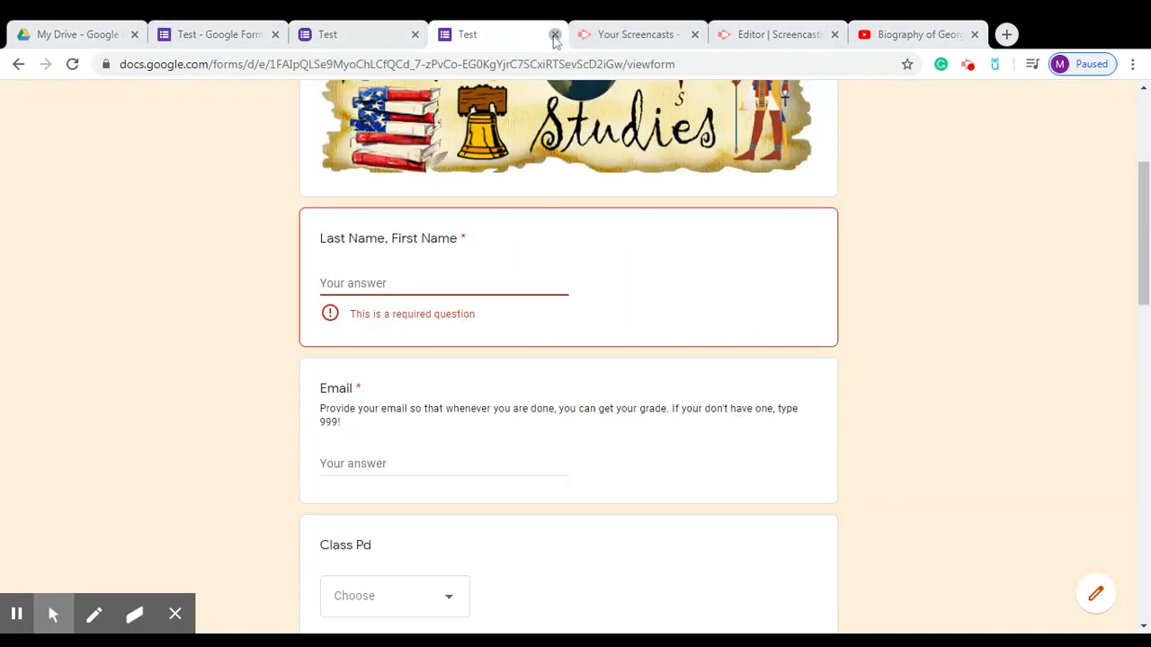
Close the extra preview tab and enter a student's name in the live form.
left_click(555, 34)
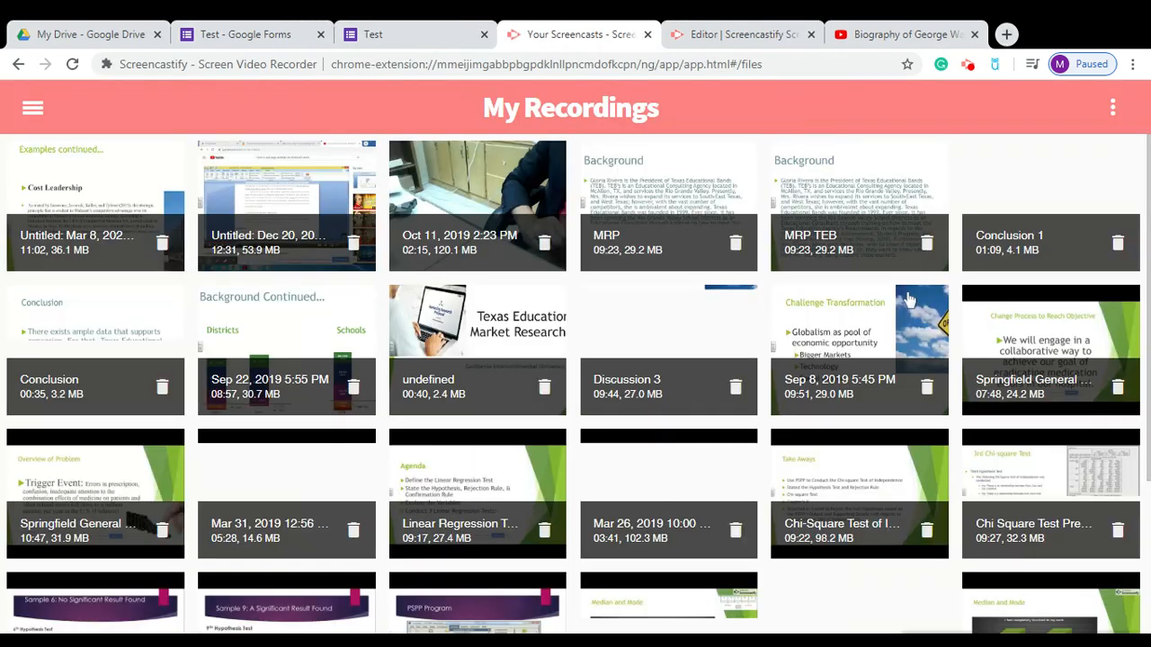
left_click(411, 31)
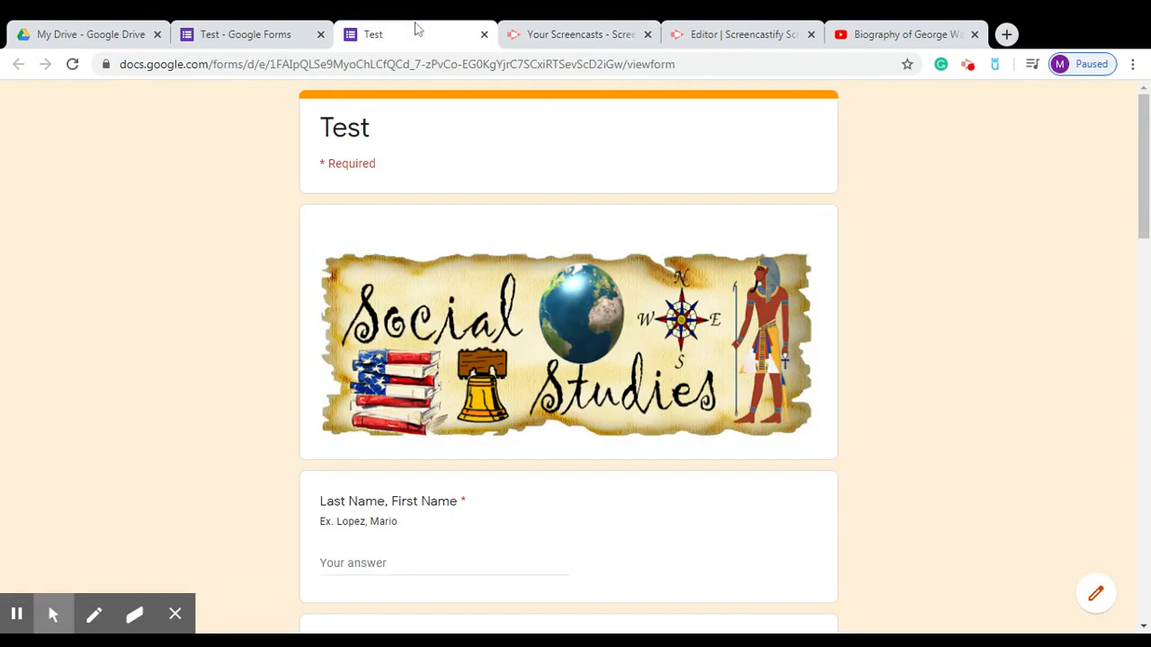
left_click_drag(1146, 225, 1144, 280)
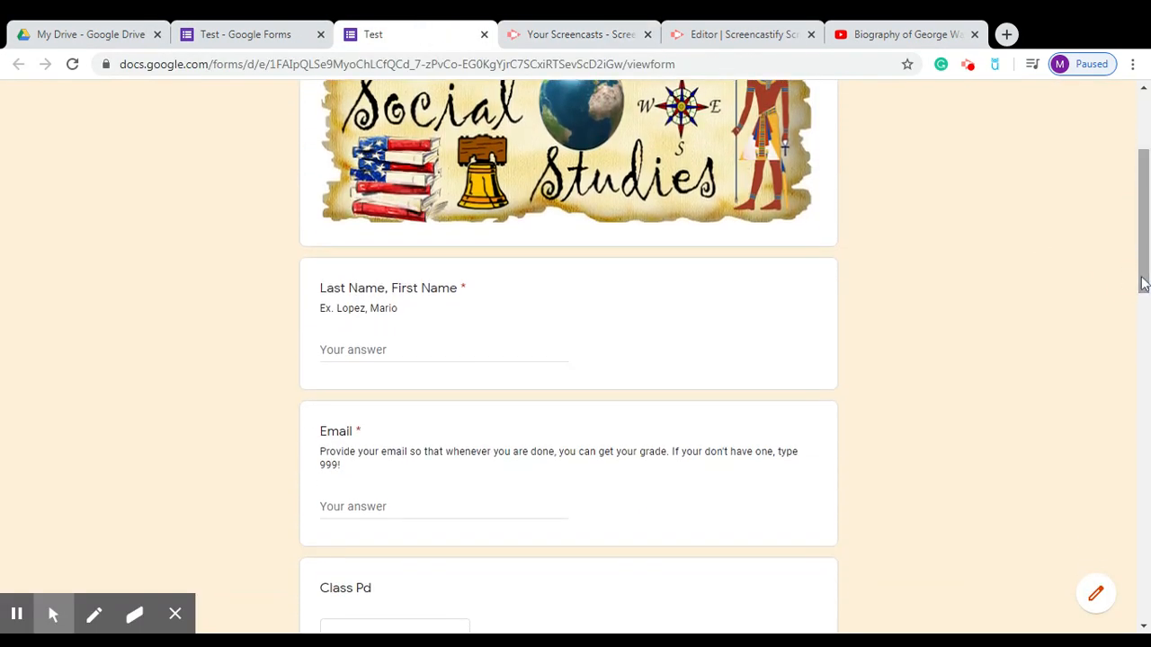
mouse_move(398, 314)
left_mouse_down()
mouse_move(306, 306)
mouse_move(405, 317)
mouse_move(387, 312)
left_mouse_up()
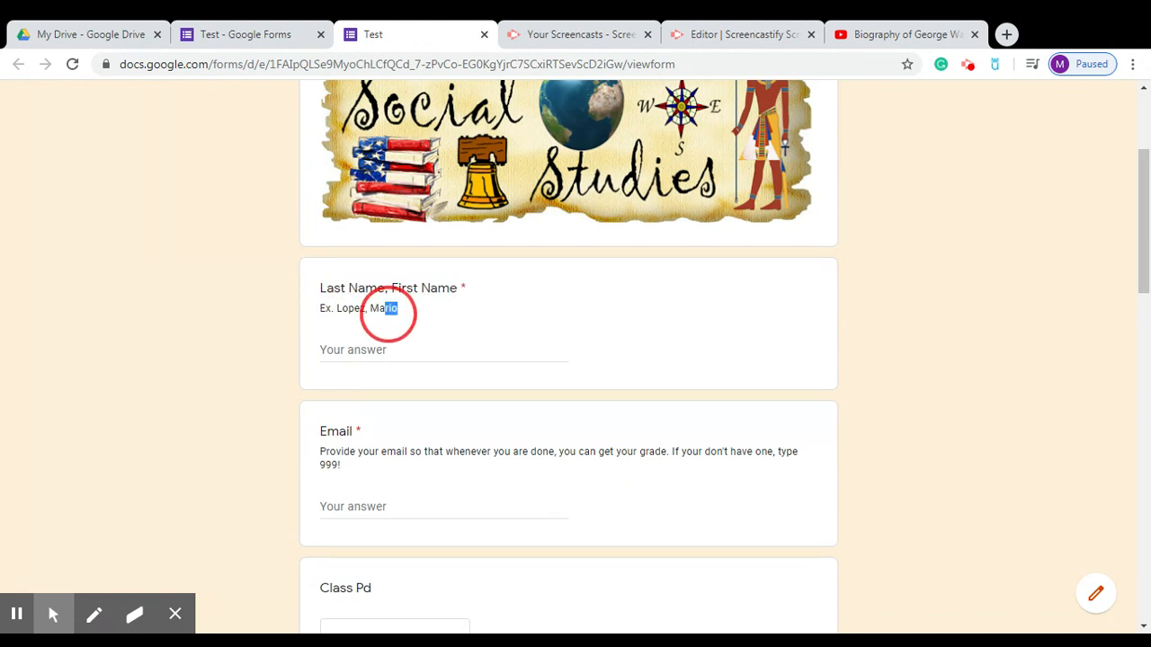
left_click(275, 325)
left_click(367, 352)
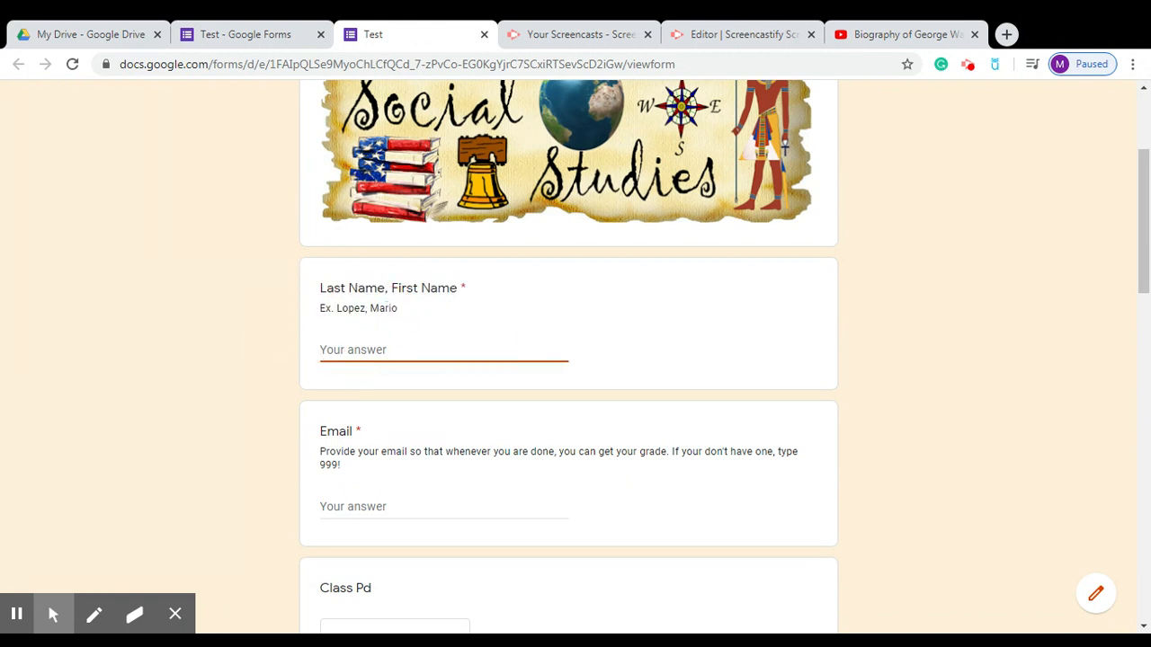
Answer the email field with 999, choose 2nd as class period, and pick a teacher.
left_click(1142, 283)
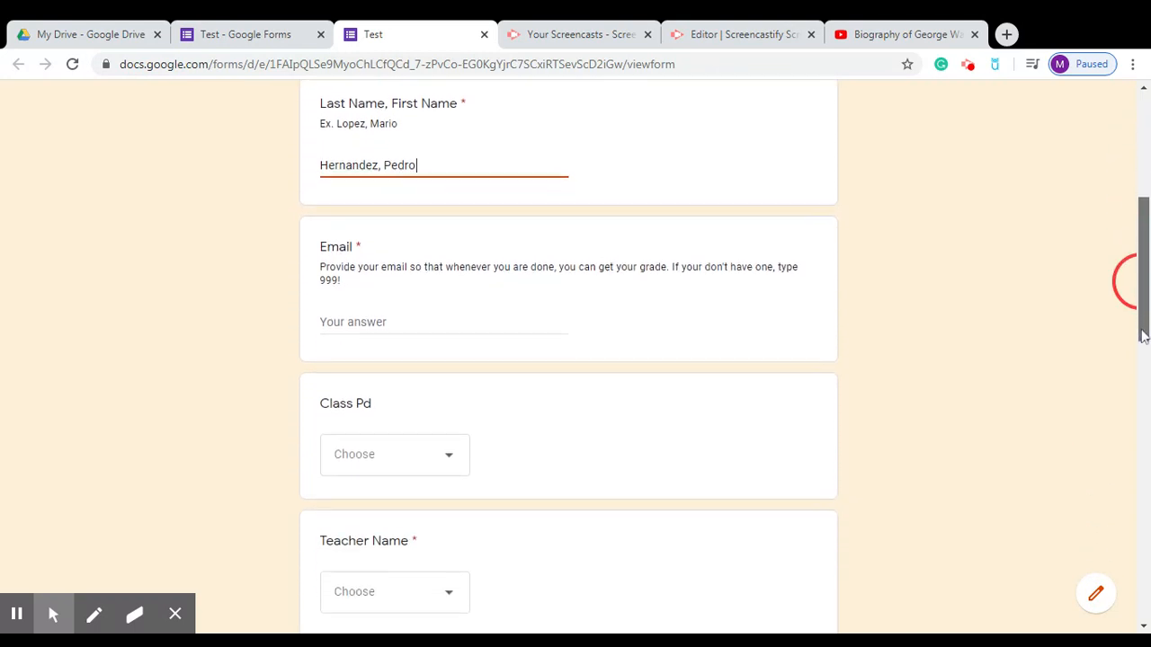
left_click(402, 322)
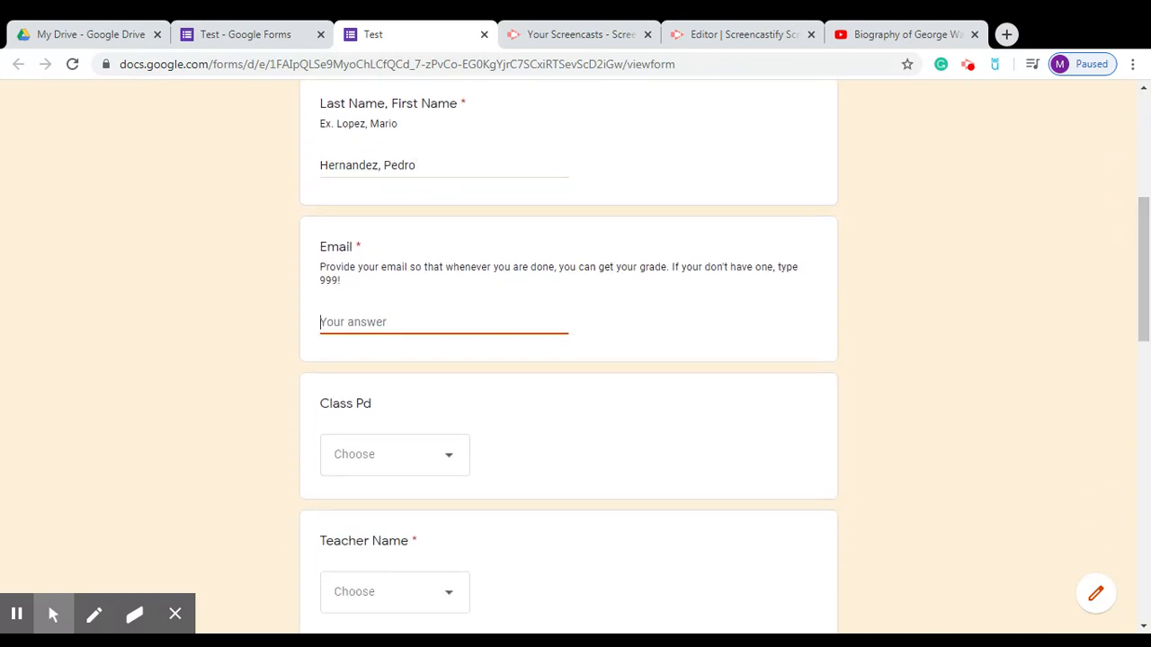
type("999")
left_click(439, 450)
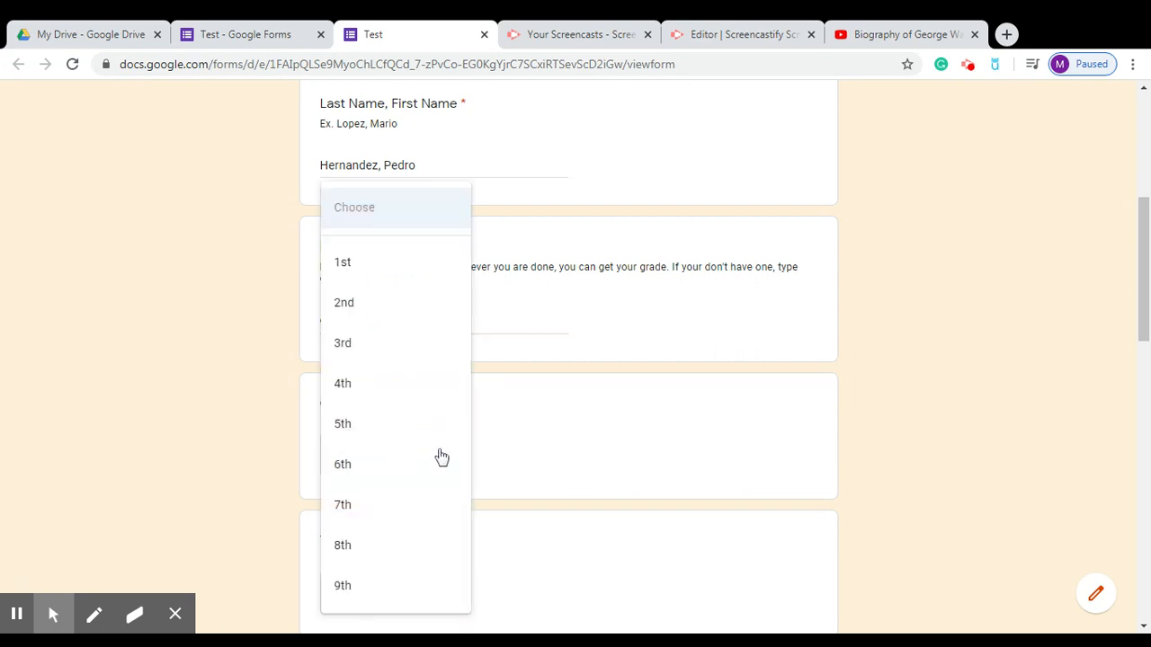
left_click(392, 304)
left_click_drag(1140, 317, 1137, 382)
left_click(409, 361)
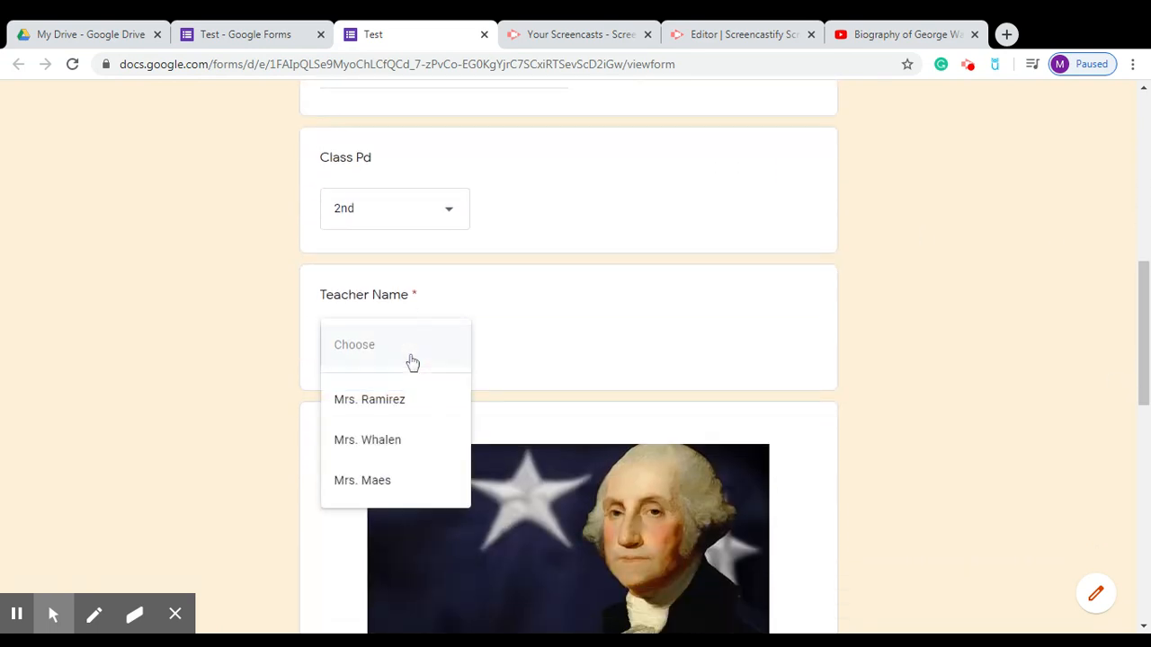
left_click(403, 440)
Choose Obama for the president question and submit the response.
left_click_drag(1140, 382, 1137, 594)
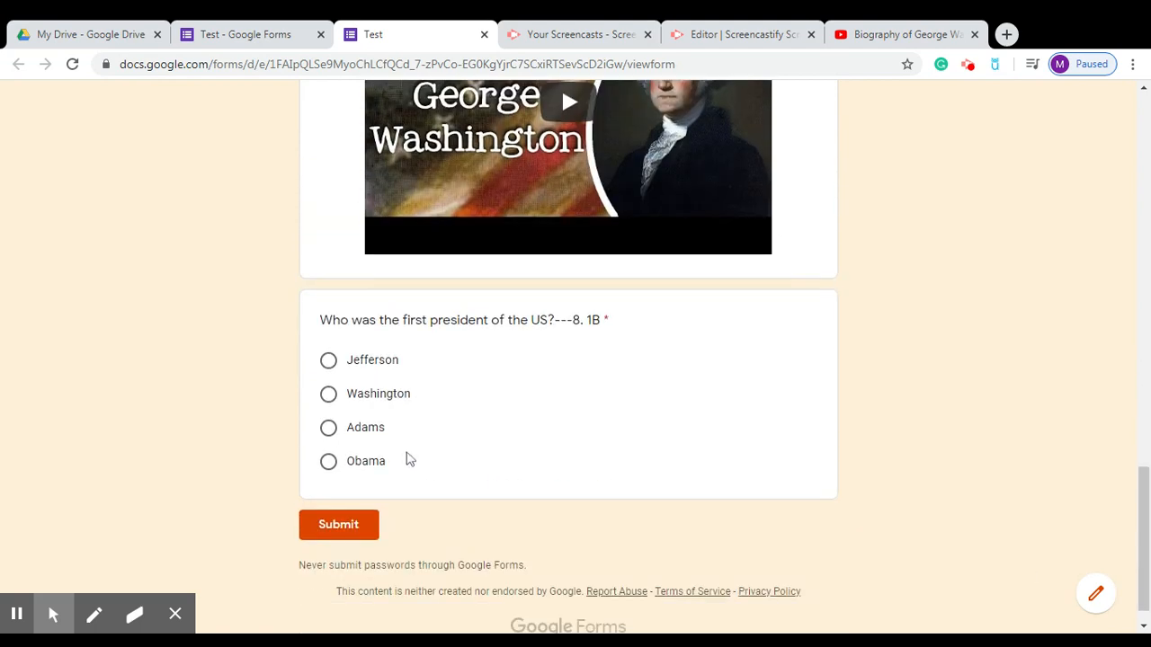
left_click(381, 462)
left_click(347, 525)
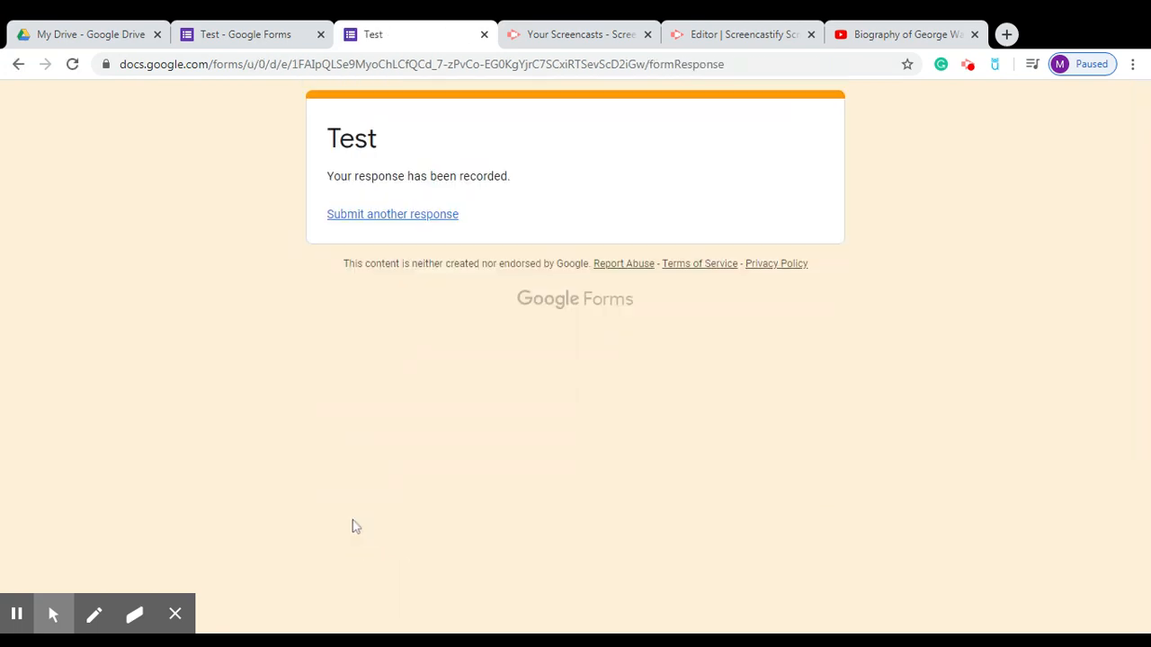
Open the Responses summary showing 2 responses, with the president chart 50% Washington, 50% Obama.
left_click(248, 41)
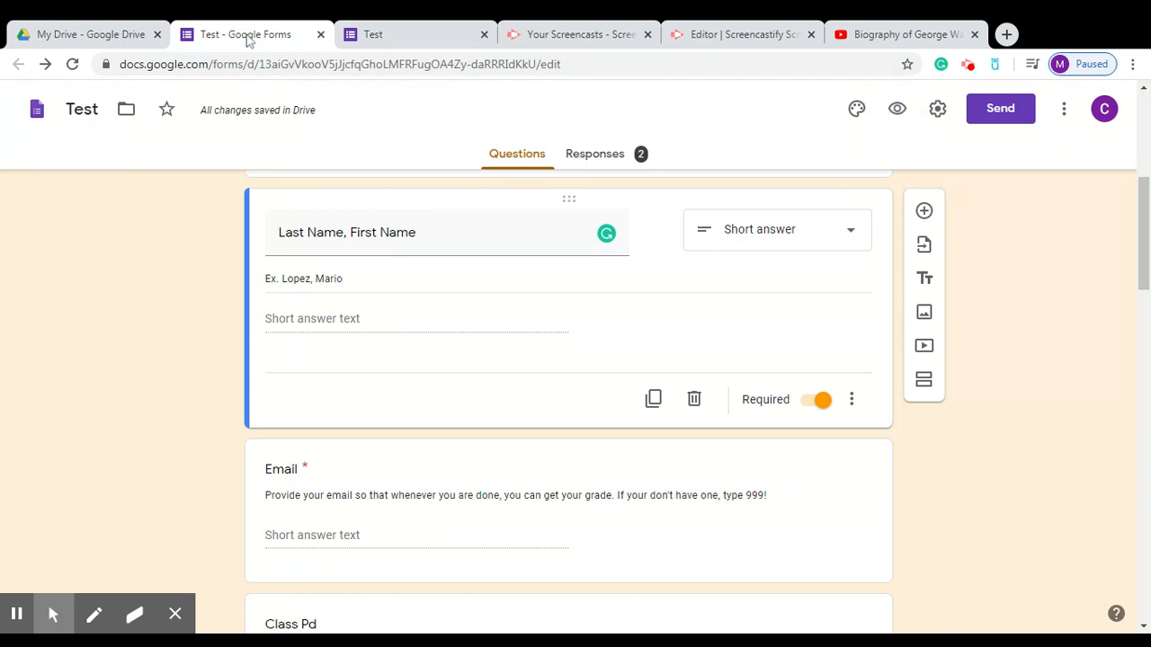
left_click(600, 154)
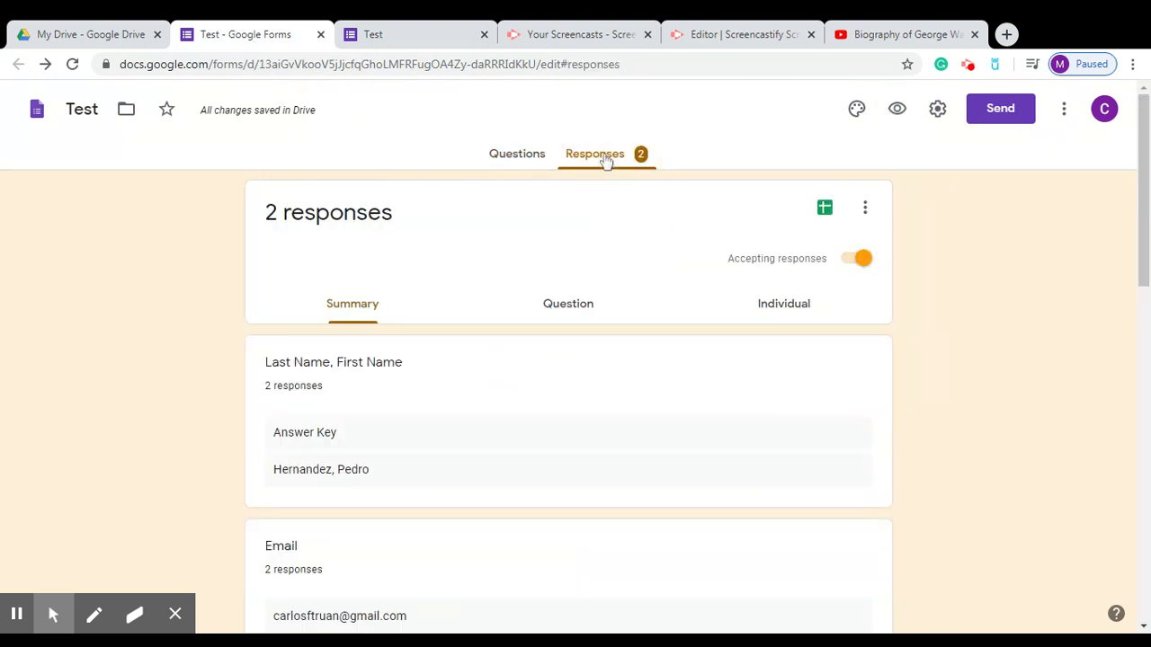
left_click_drag(1140, 202, 1134, 576)
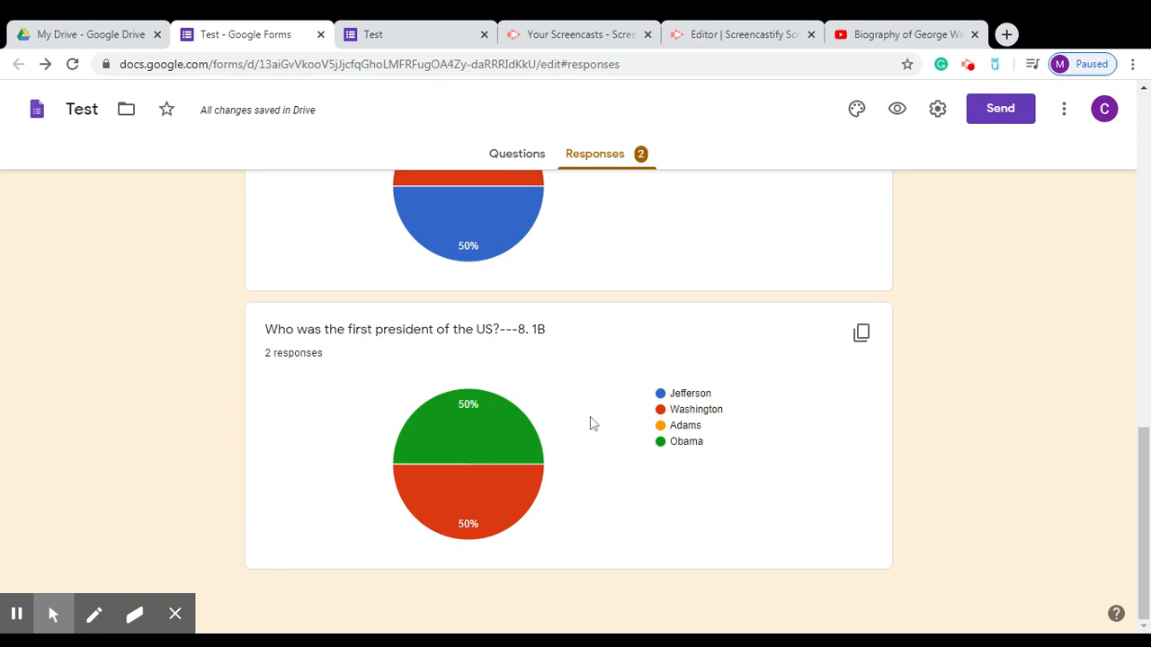
mouse_move(505, 428)
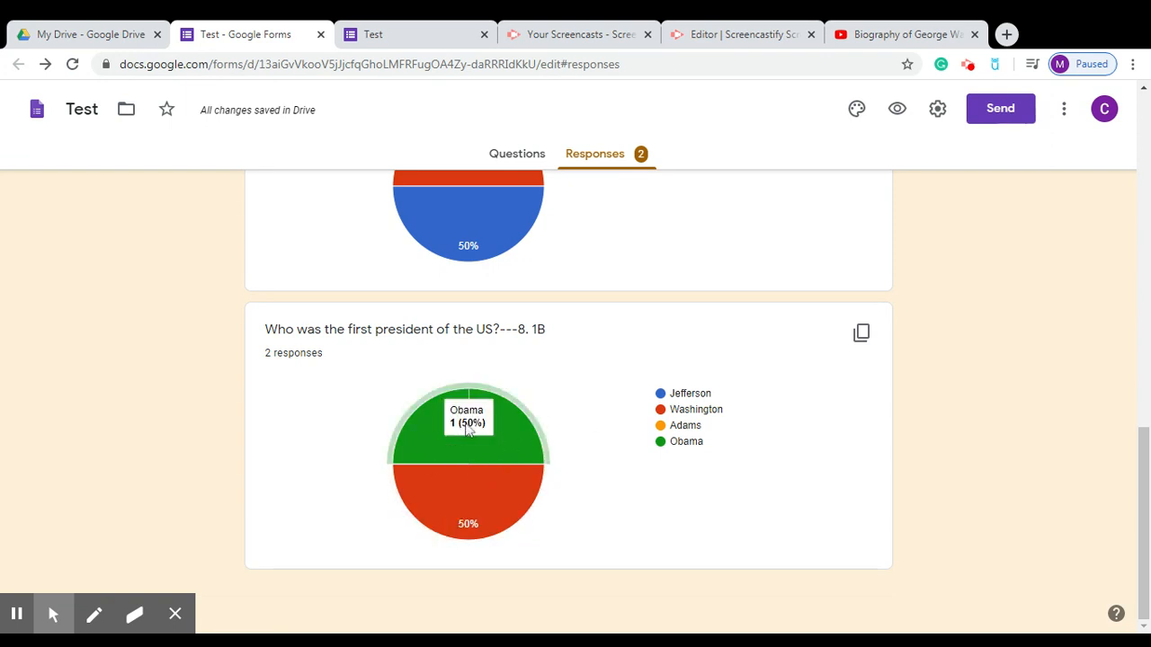
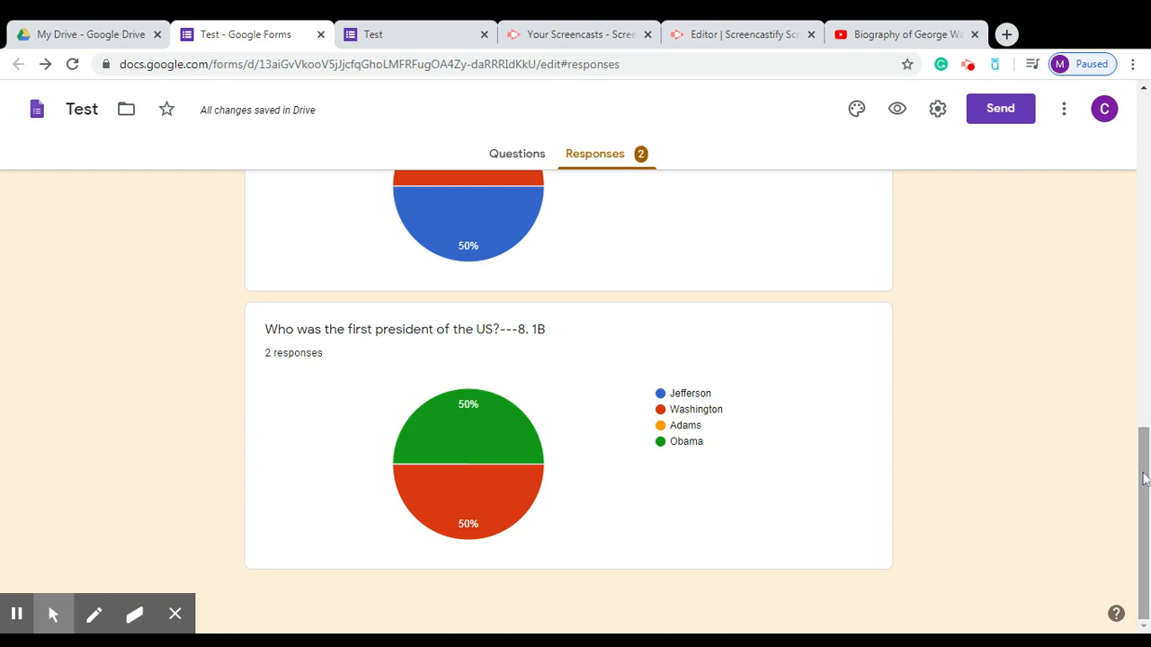
Scroll to the top of Responses and open the destination dialog to create a 'Test (Responses)' spreadsheet.
left_click_drag(1144, 479, 1133, 119)
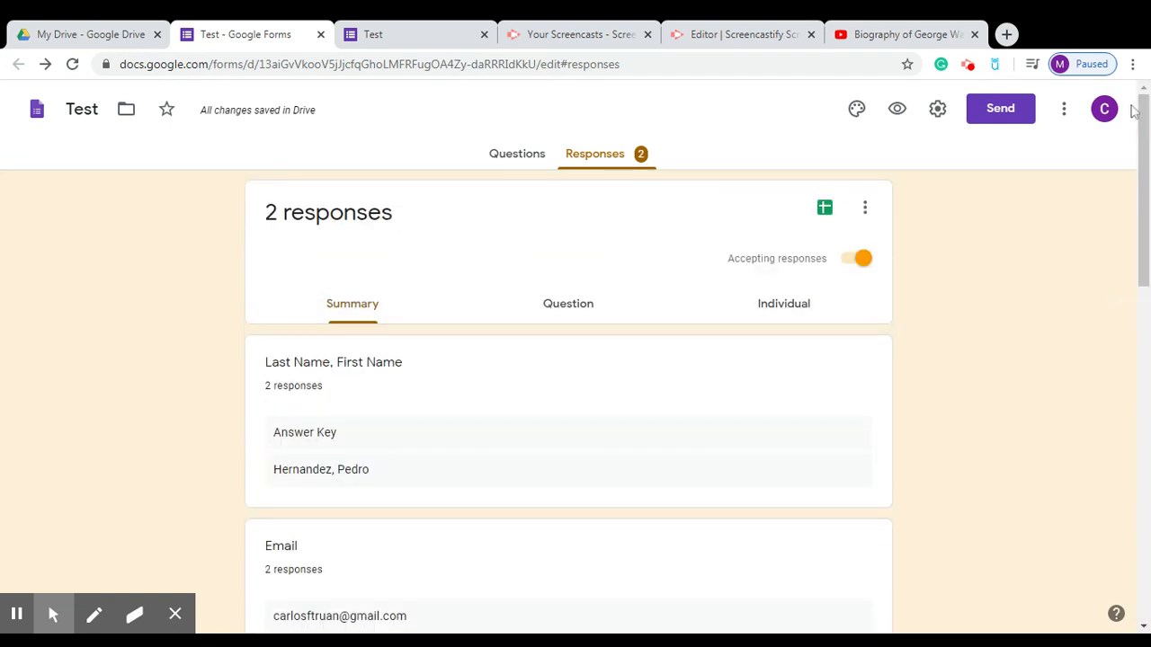
left_click(822, 210)
left_click(824, 211)
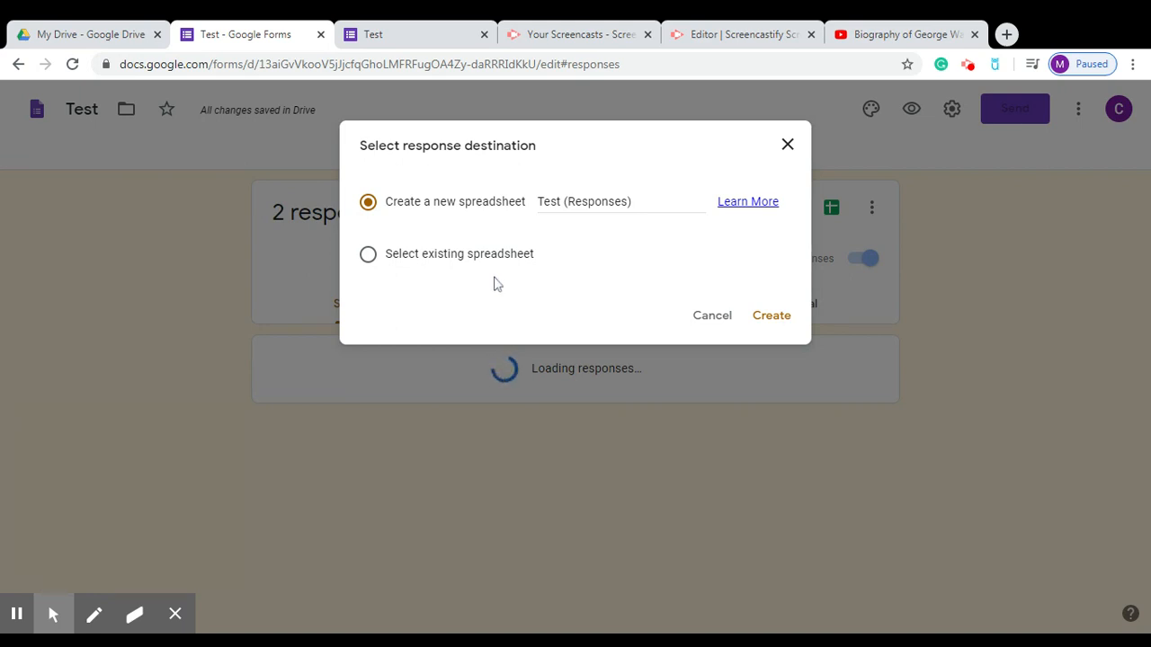
Create the new 'Test (Responses)' spreadsheet linked to the form.
left_click(770, 317)
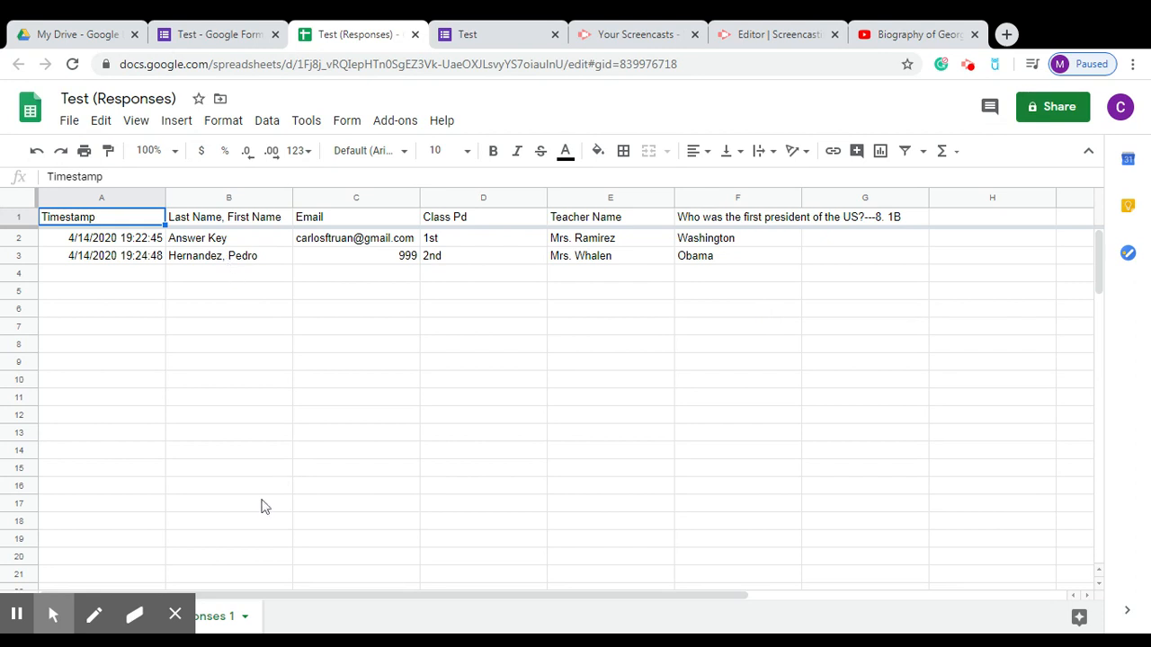
Dismiss the accidentally opened font list and open the Add-ons menu.
left_click(175, 617)
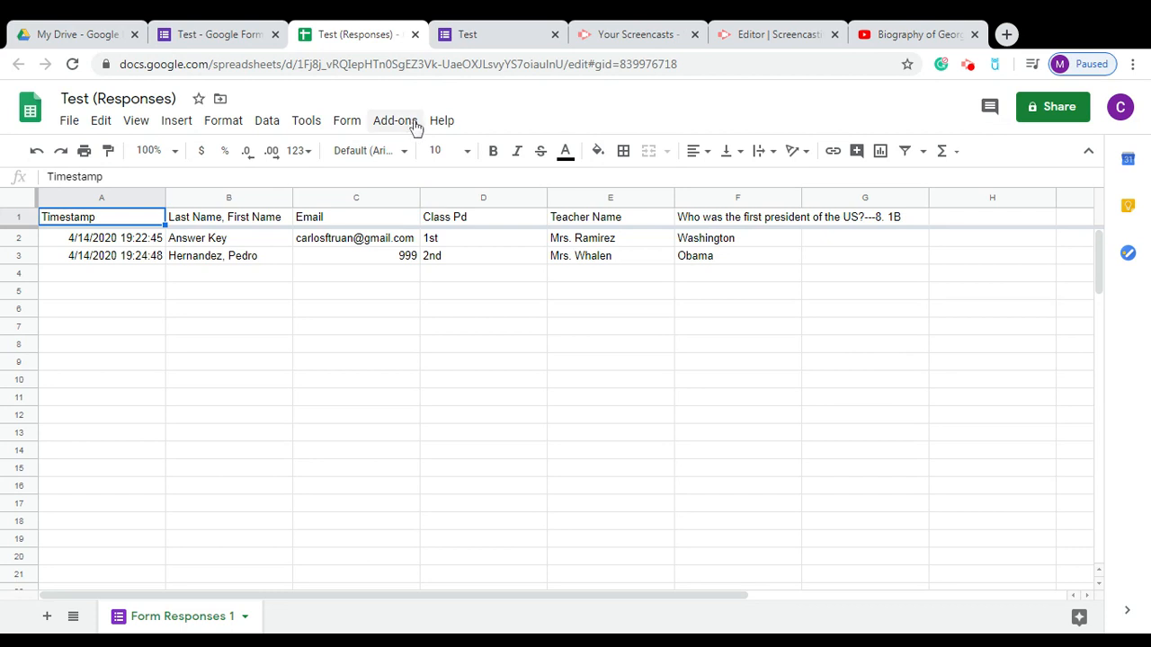
left_click(389, 152)
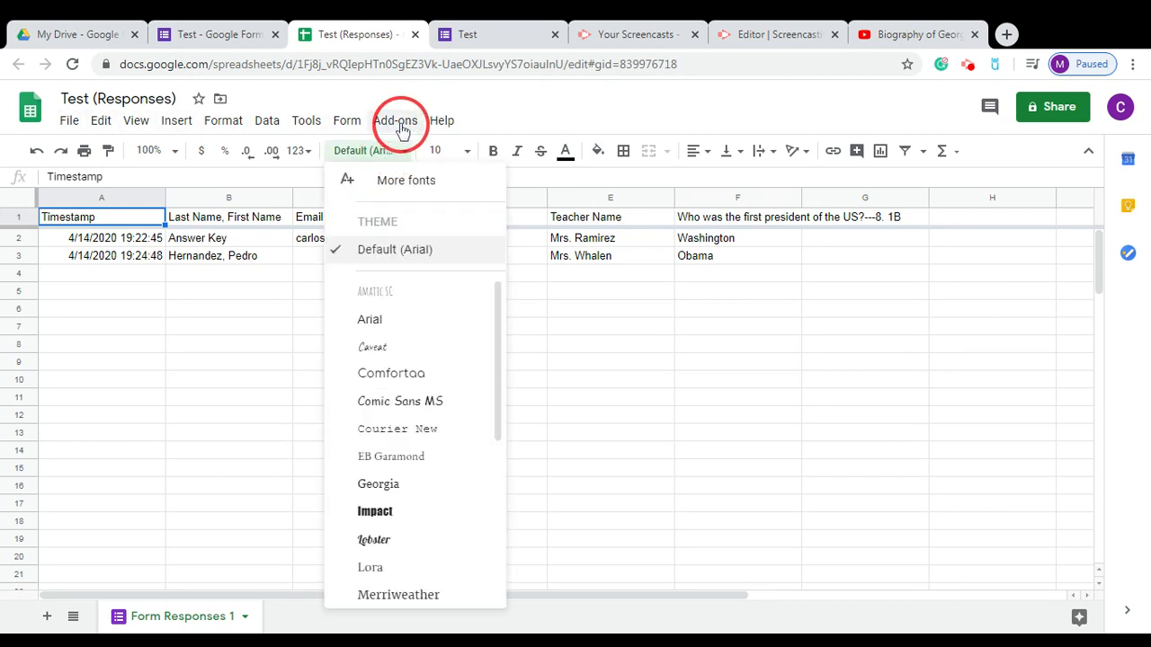
left_click(515, 106)
mouse_move(415, 110)
left_mouse_down()
mouse_move(395, 134)
mouse_move(396, 122)
left_mouse_up()
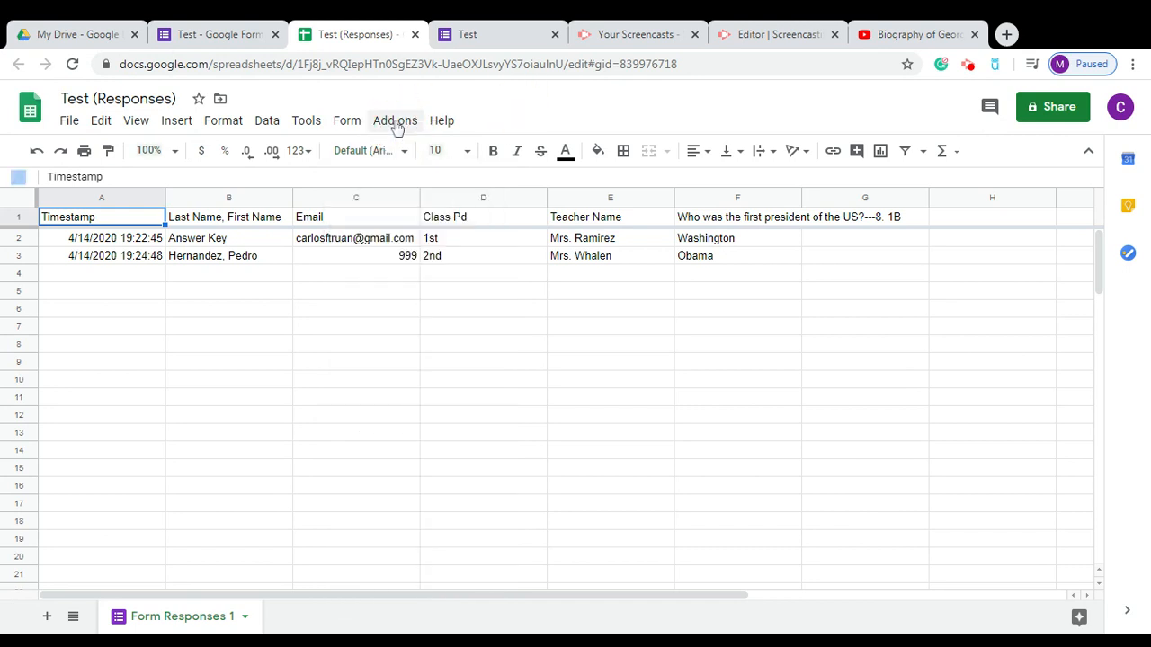
left_click(397, 122)
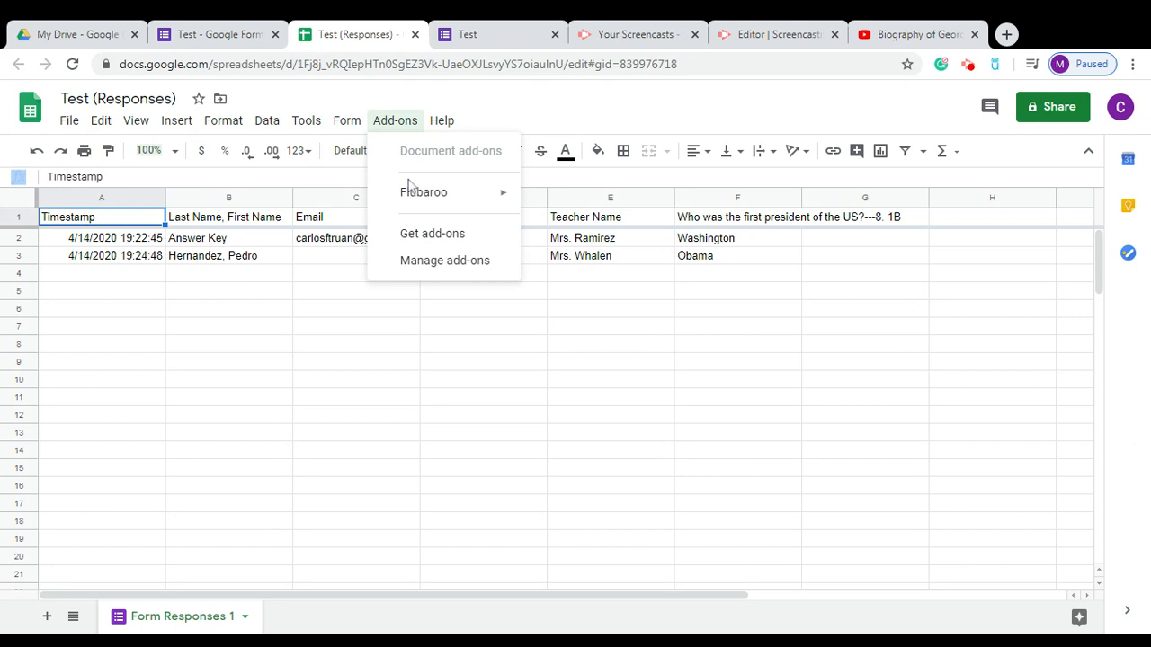
Search the add-on marketplace for Flubaroo, confirming it is already installed.
left_click(409, 235)
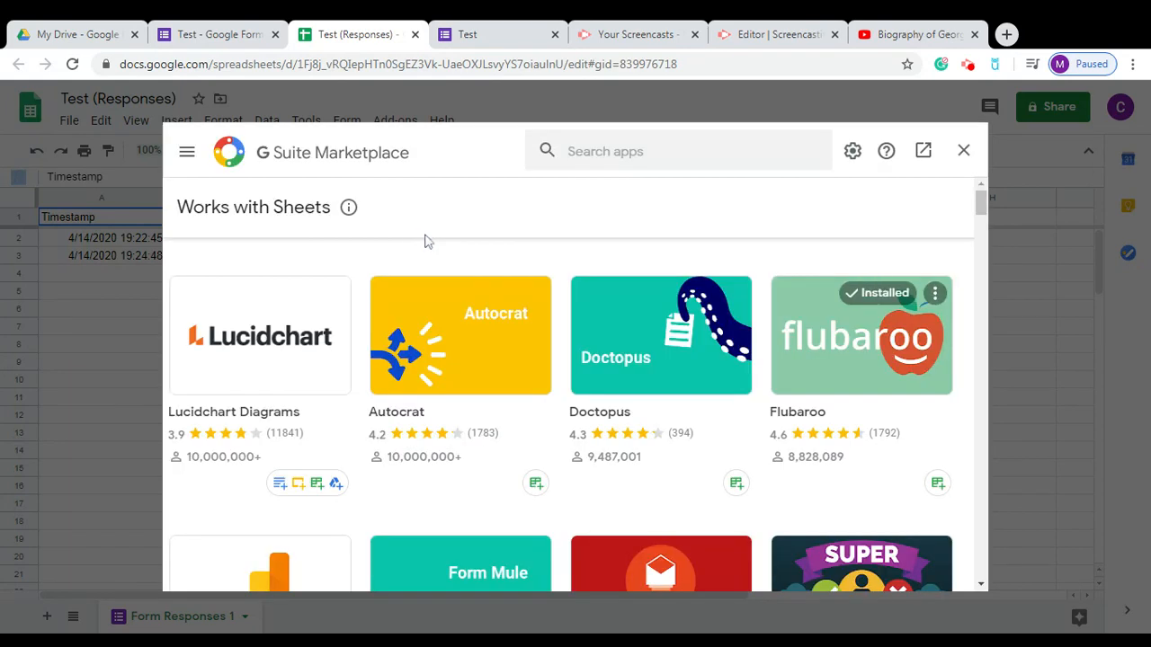
left_click(575, 153)
type("flu")
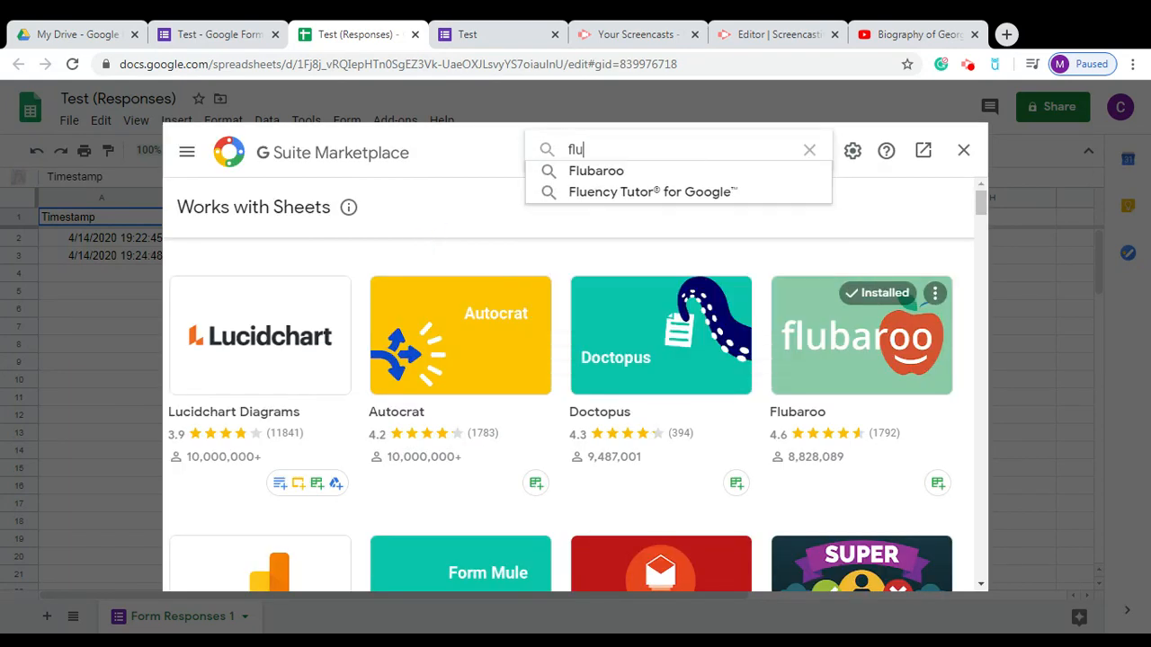
left_click(611, 174)
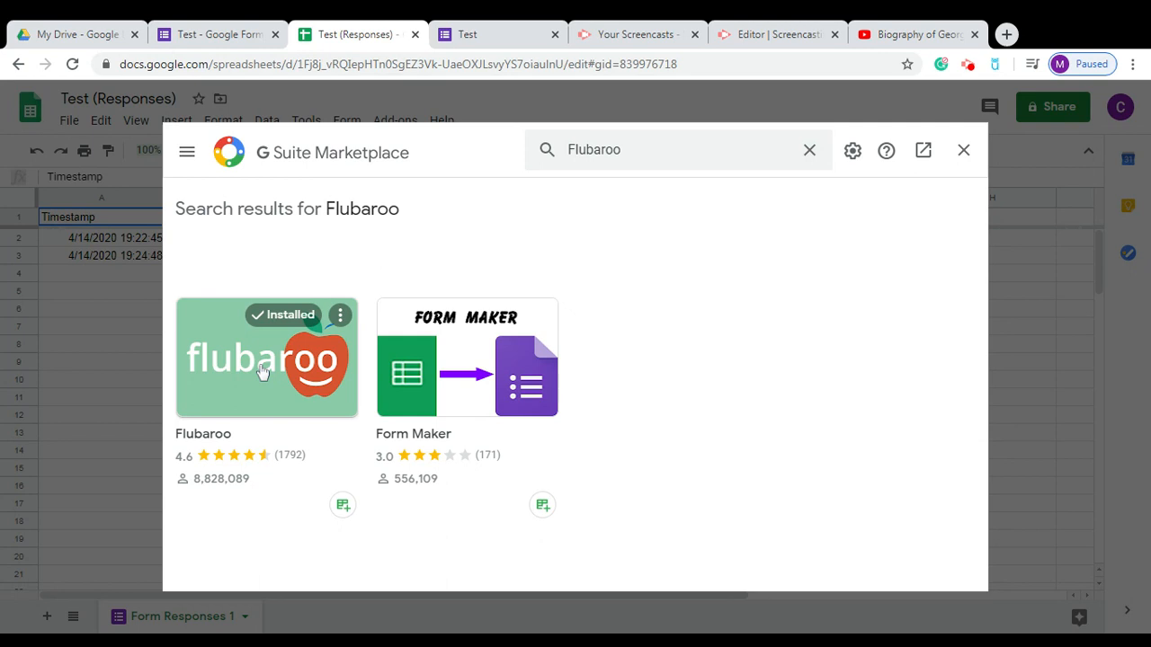
left_click(964, 155)
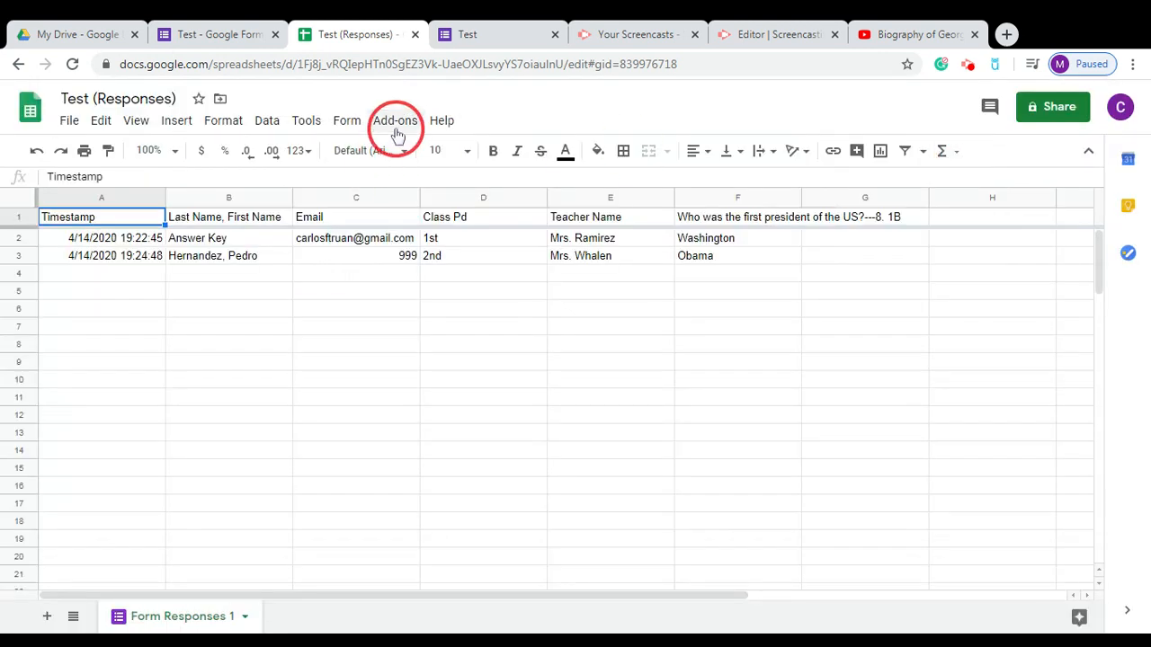
Enable Flubaroo in this sheet and dismiss its confirmation notice.
left_click(397, 124)
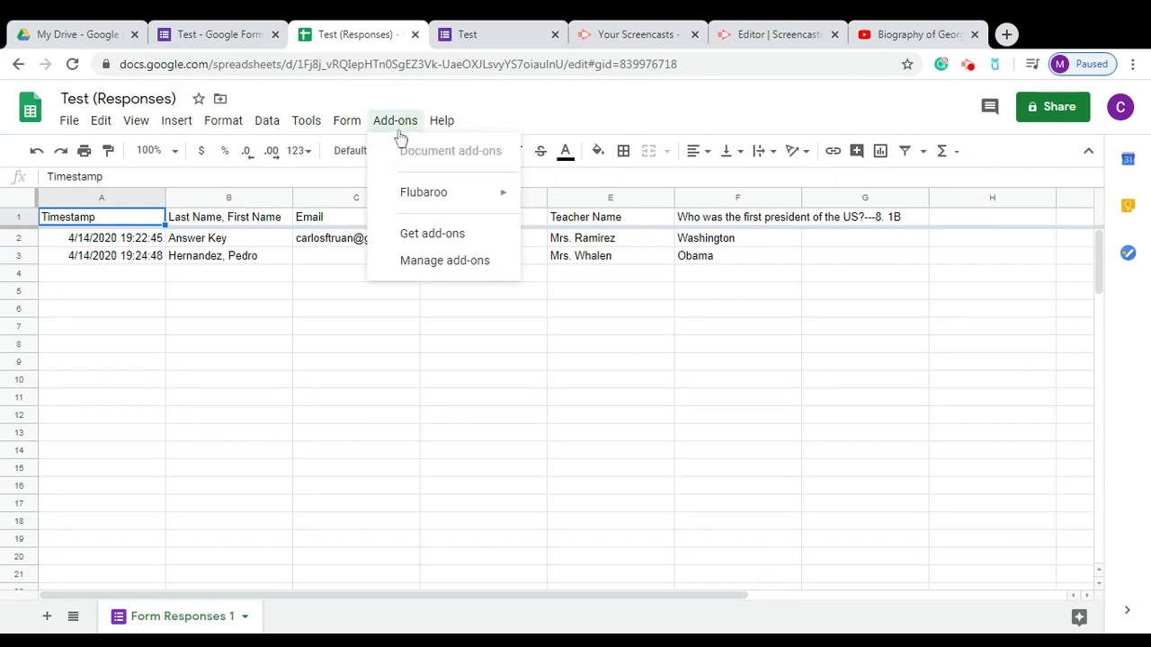
mouse_move(447, 201)
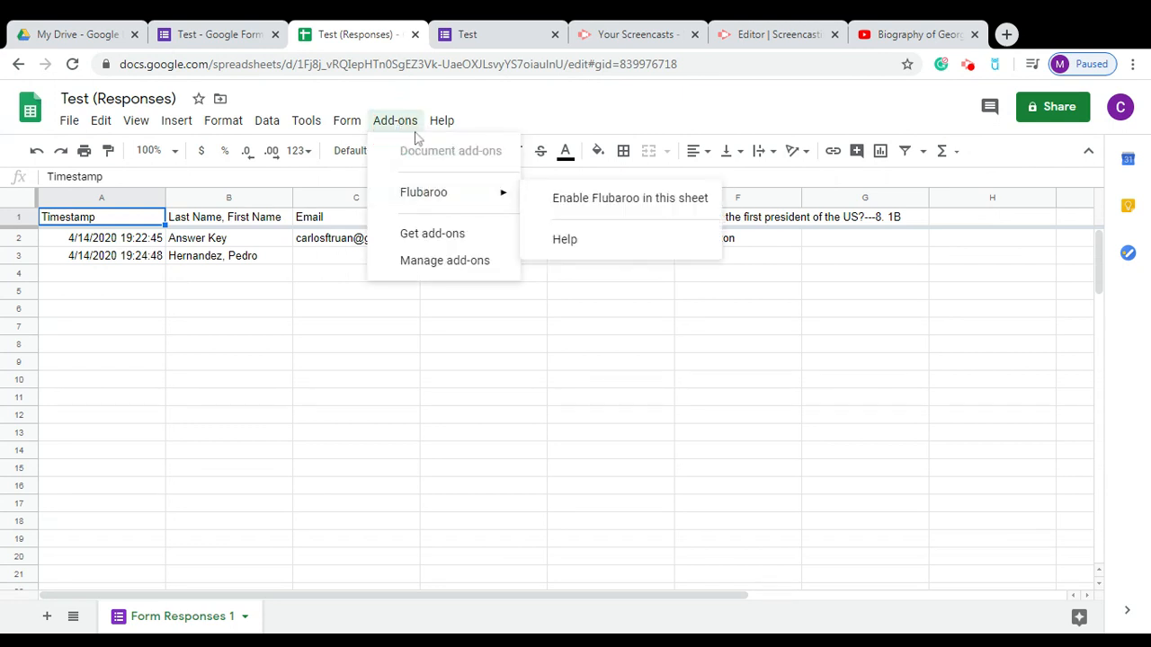
left_click(400, 95)
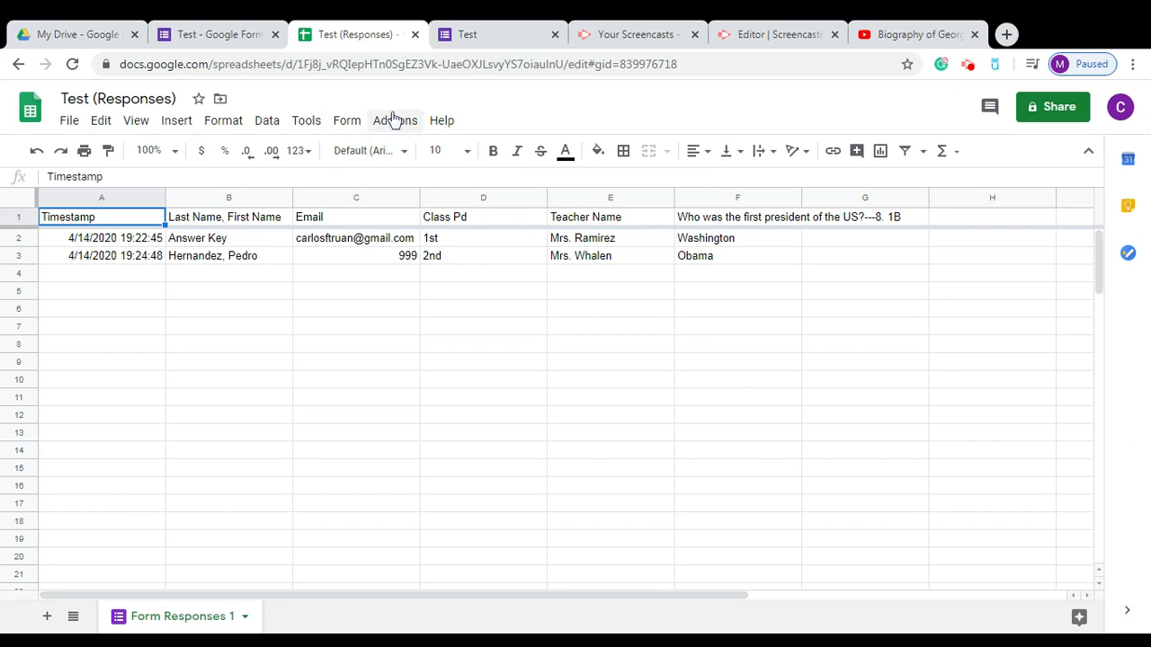
left_click(392, 119)
left_click(422, 196)
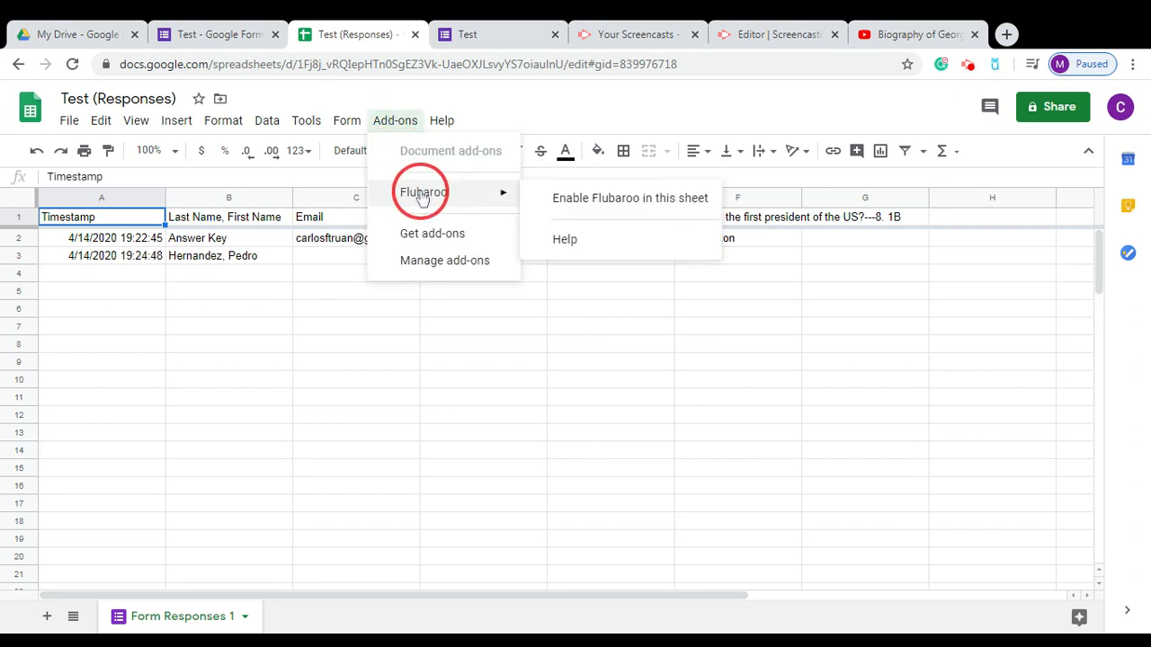
left_click(561, 198)
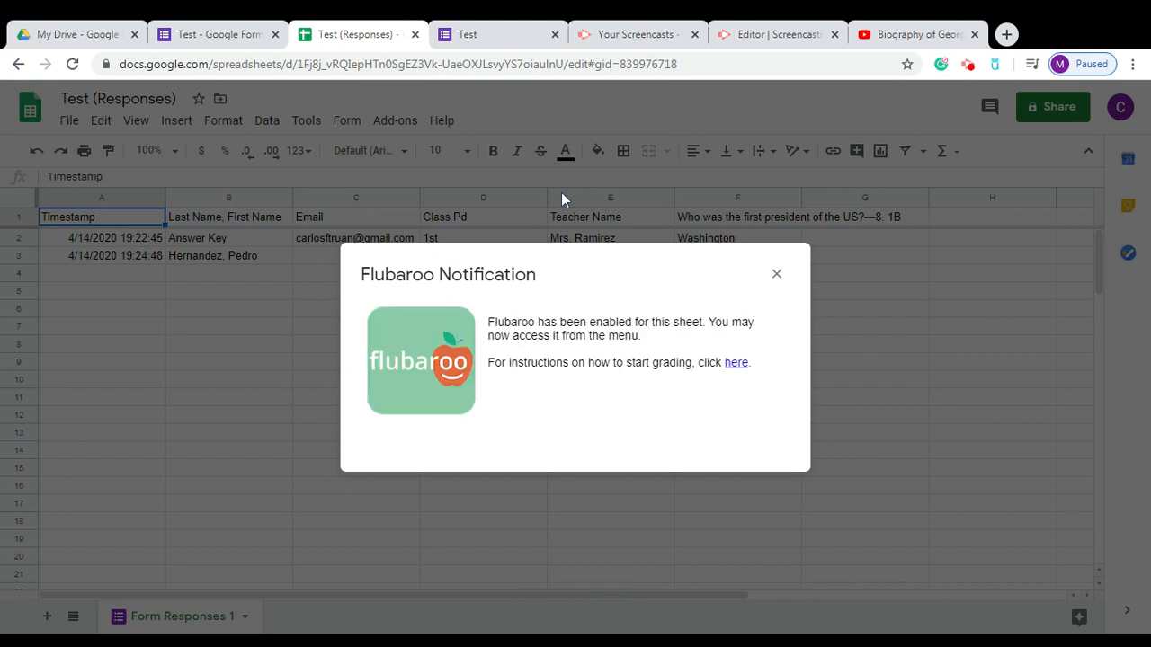
left_click(777, 276)
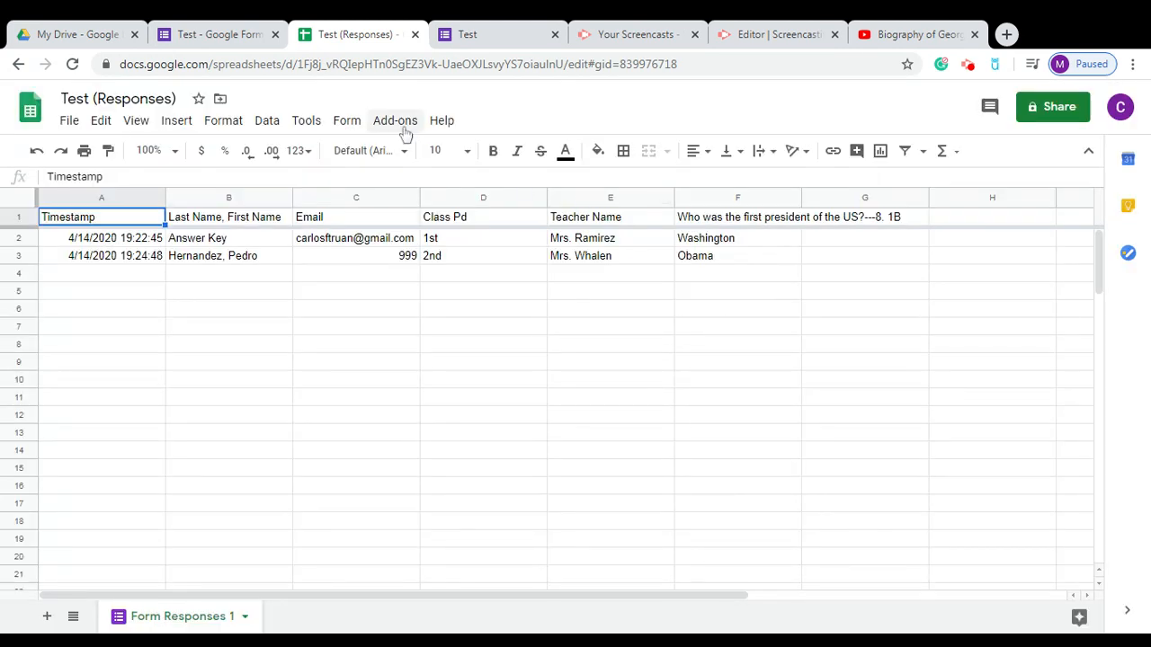
Choose Flubaroo > Advanced > Enable Autograde, which asks for grading and email setup first.
left_click(405, 132)
mouse_move(429, 198)
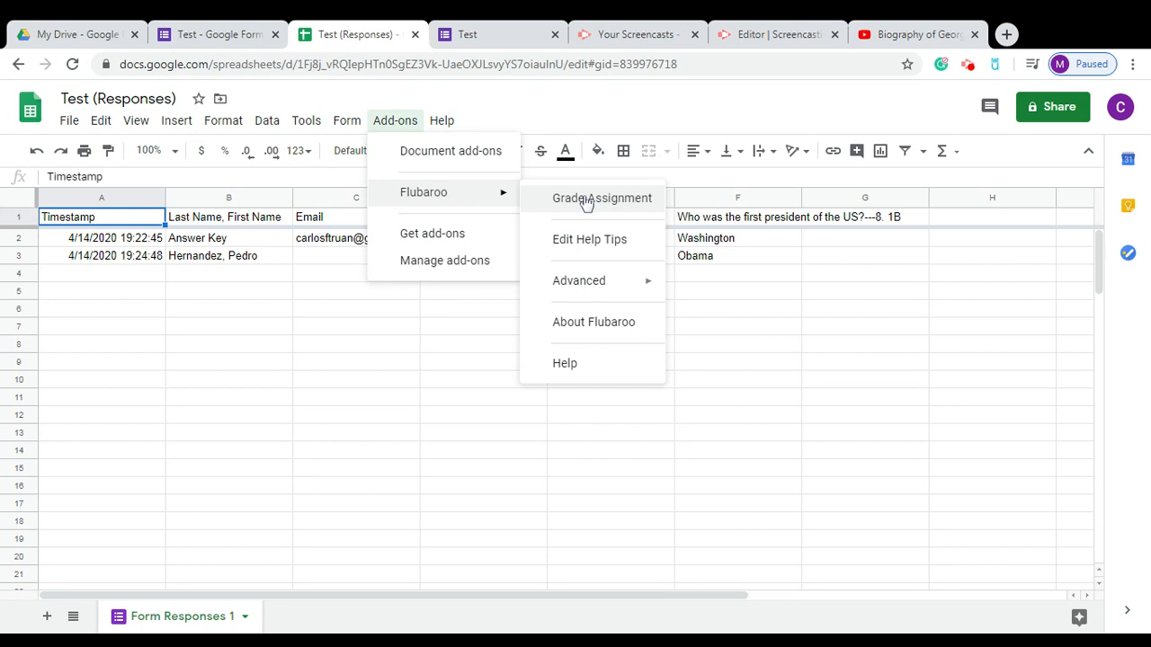
left_click(549, 186)
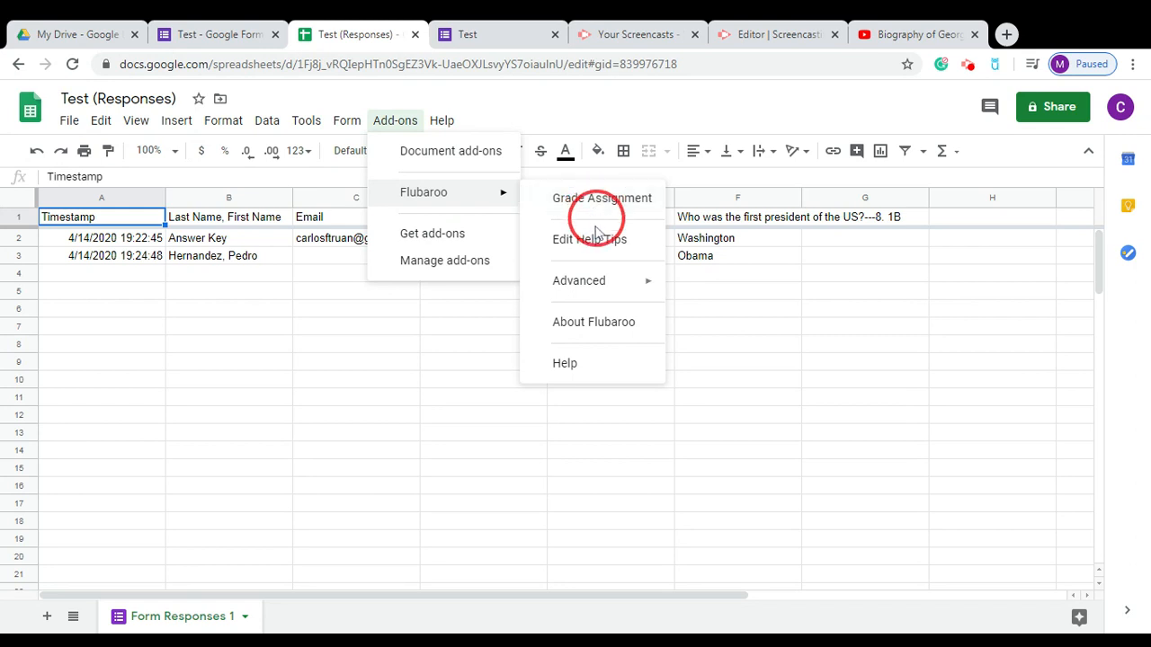
mouse_move(607, 286)
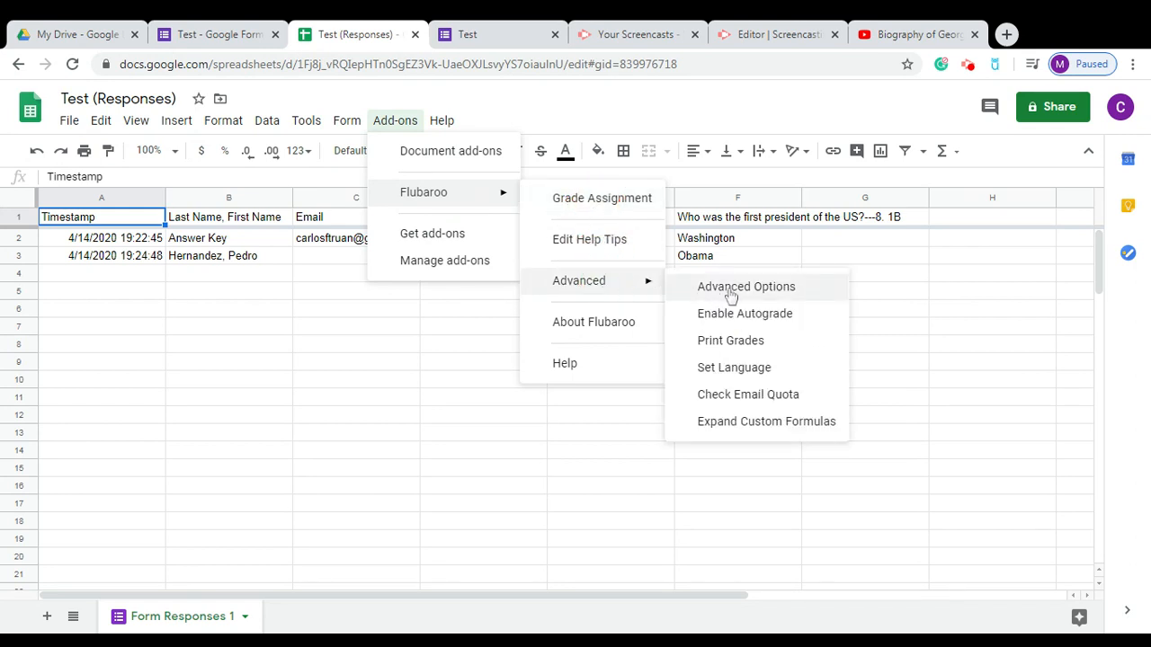
left_click(744, 320)
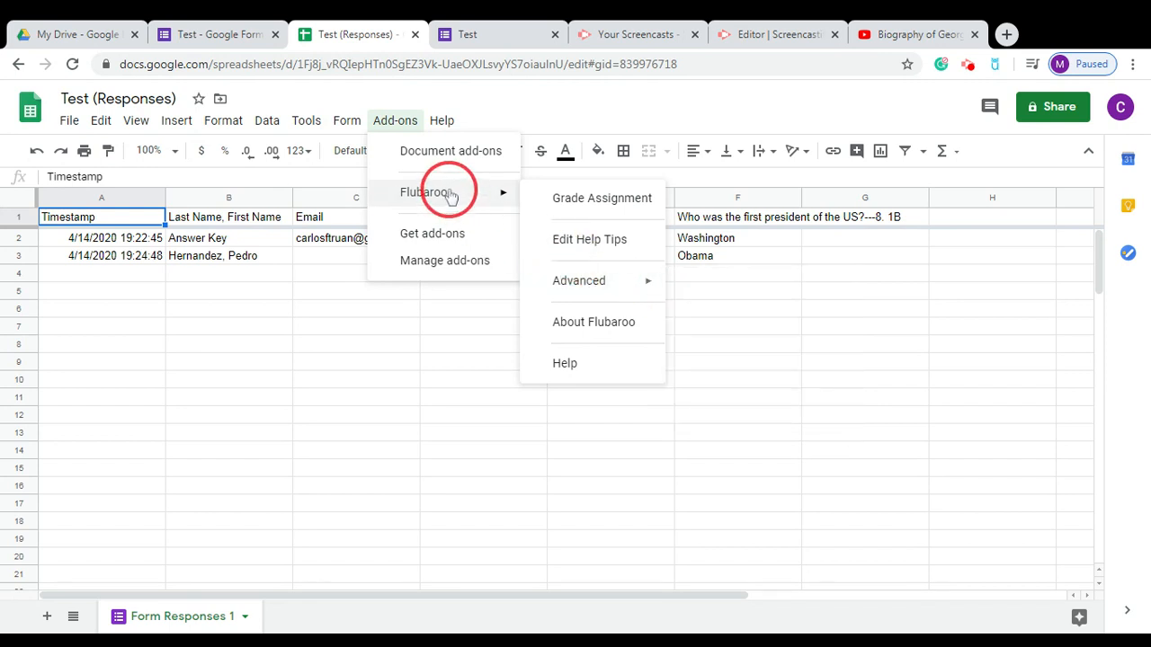
mouse_move(586, 281)
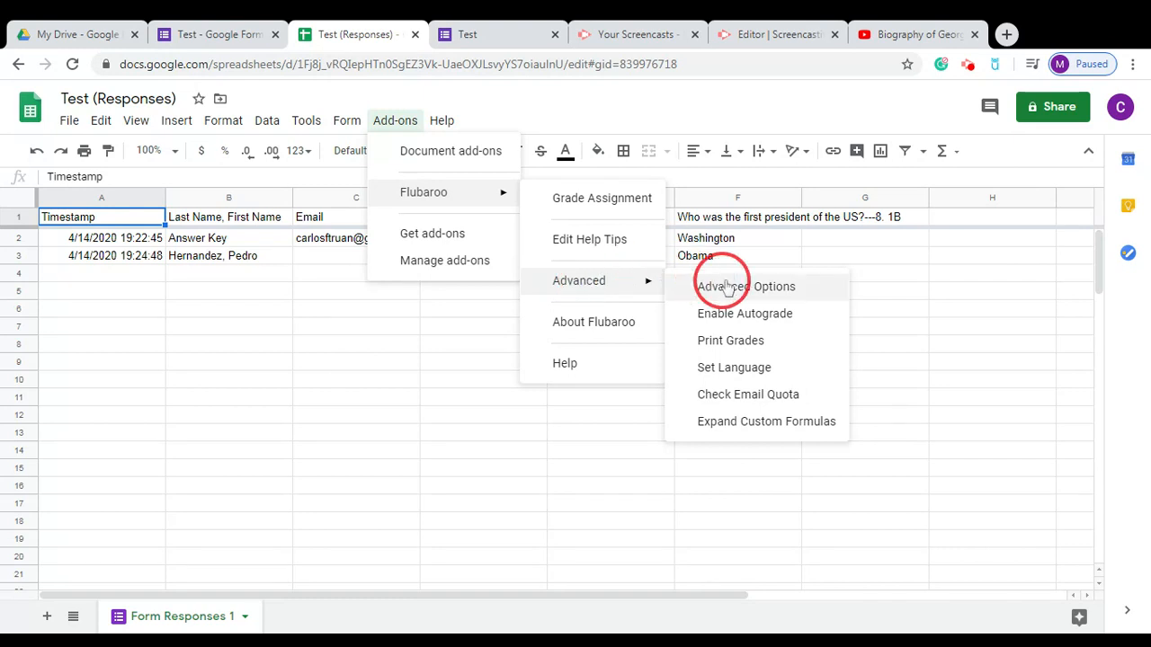
left_click(762, 314)
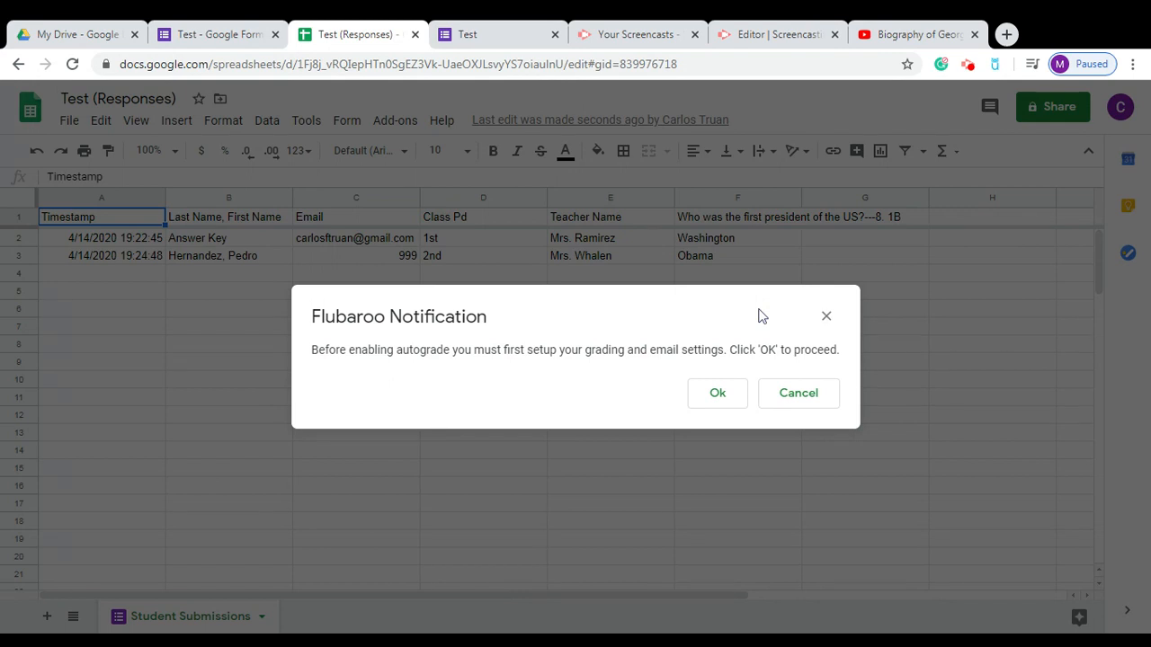
Keep Flubaroo's default grading options and select the Answer Key submission as the key.
left_click(716, 401)
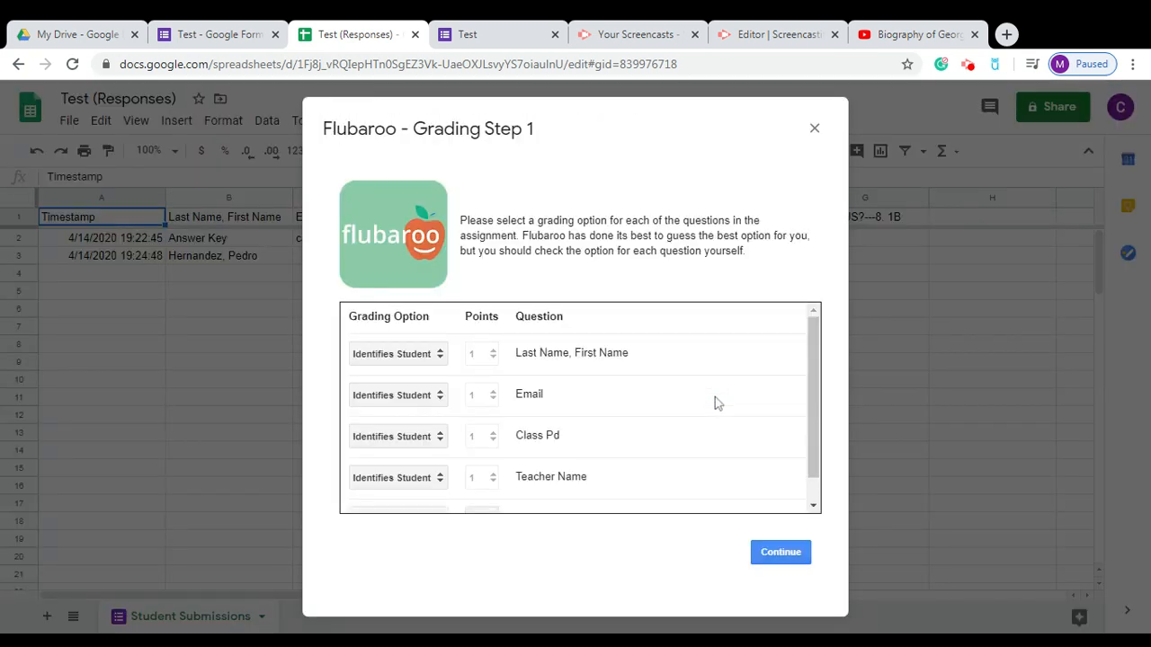
left_click_drag(812, 387, 812, 398)
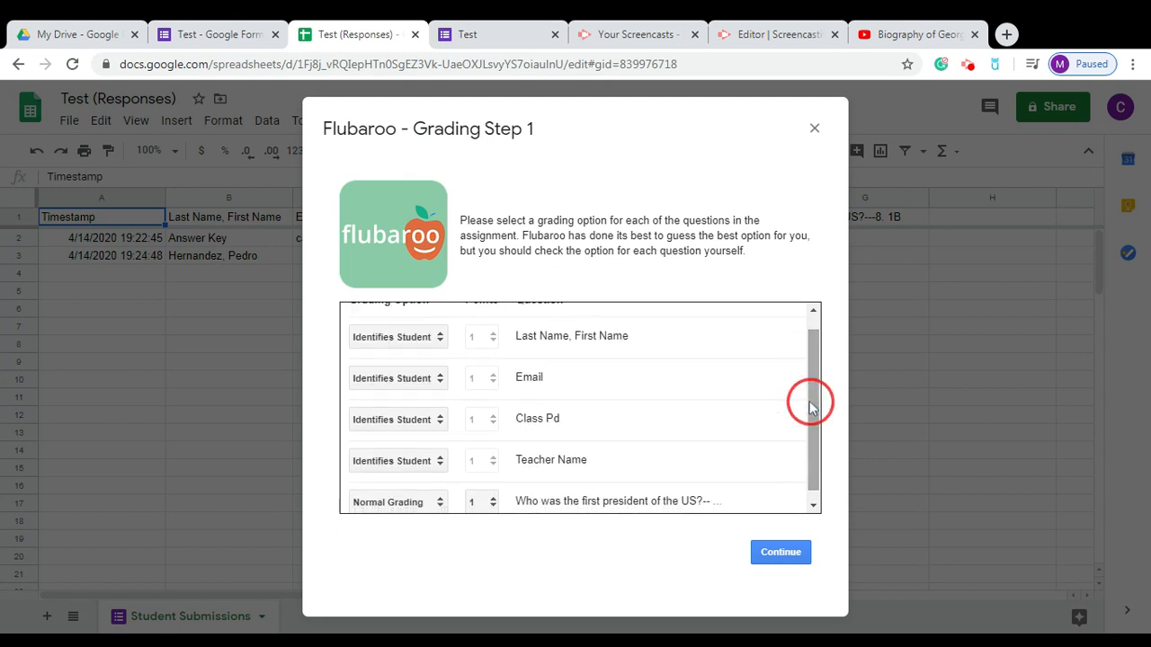
left_click_drag(653, 364, 683, 400)
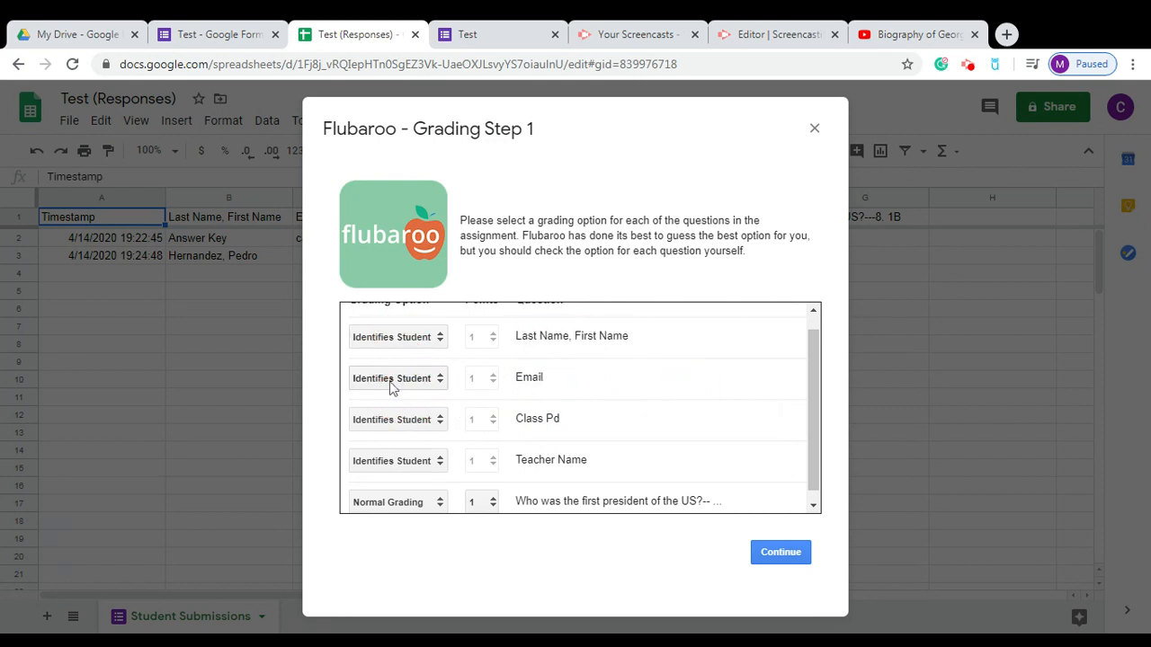
left_click(419, 382)
left_click(621, 390)
left_click_drag(812, 387, 812, 450)
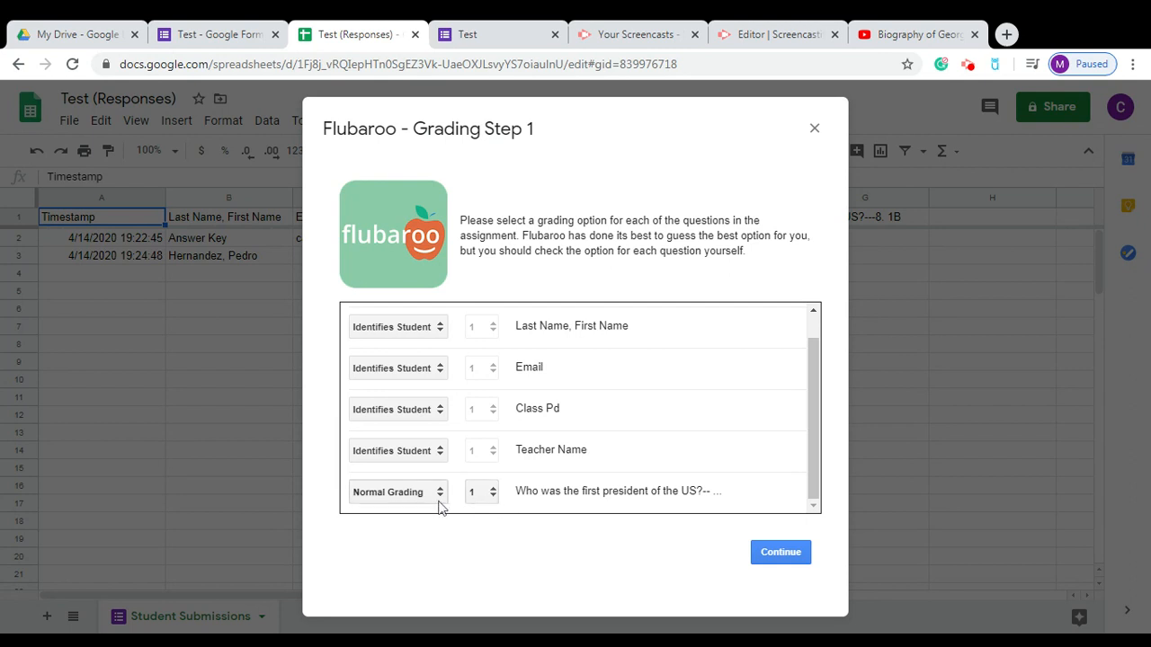
left_click(760, 552)
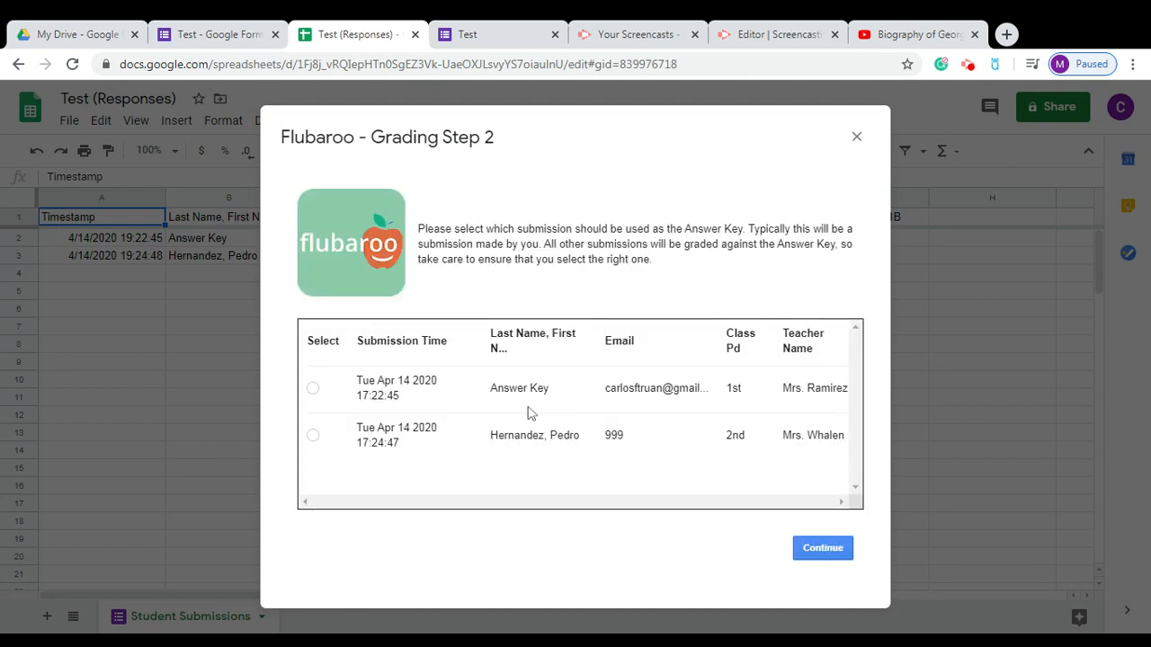
left_click(312, 388)
left_click(828, 551)
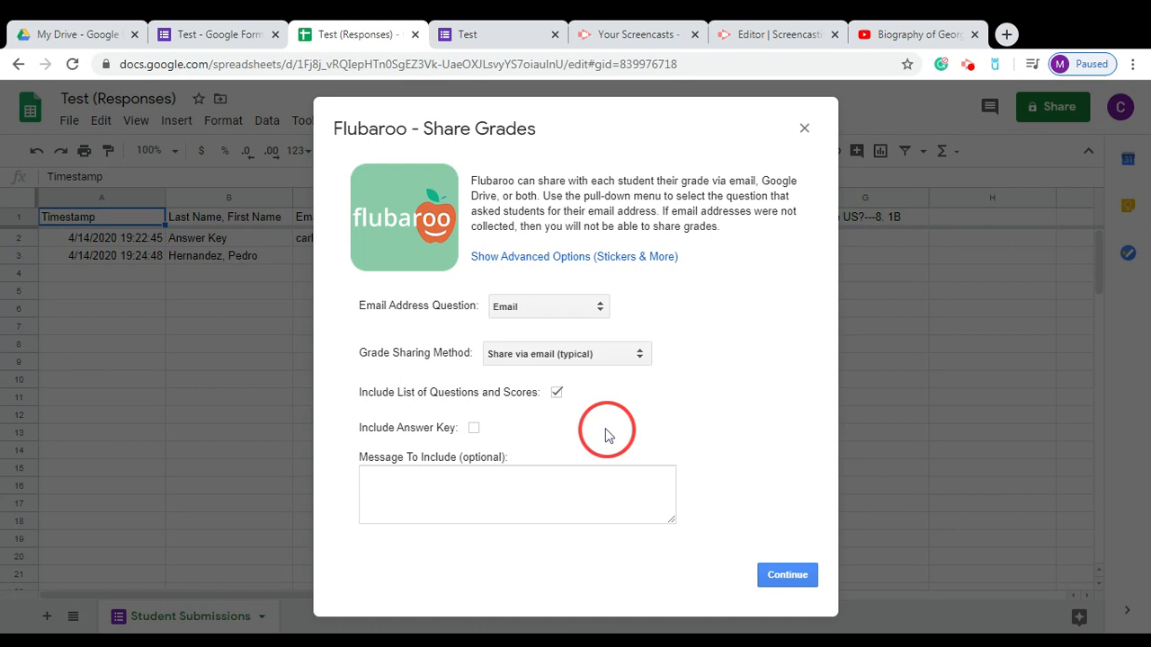
Leave the answer key out of shared grades and add the Brilliant! sticker with a minimum score.
left_click(474, 428)
left_click(475, 429)
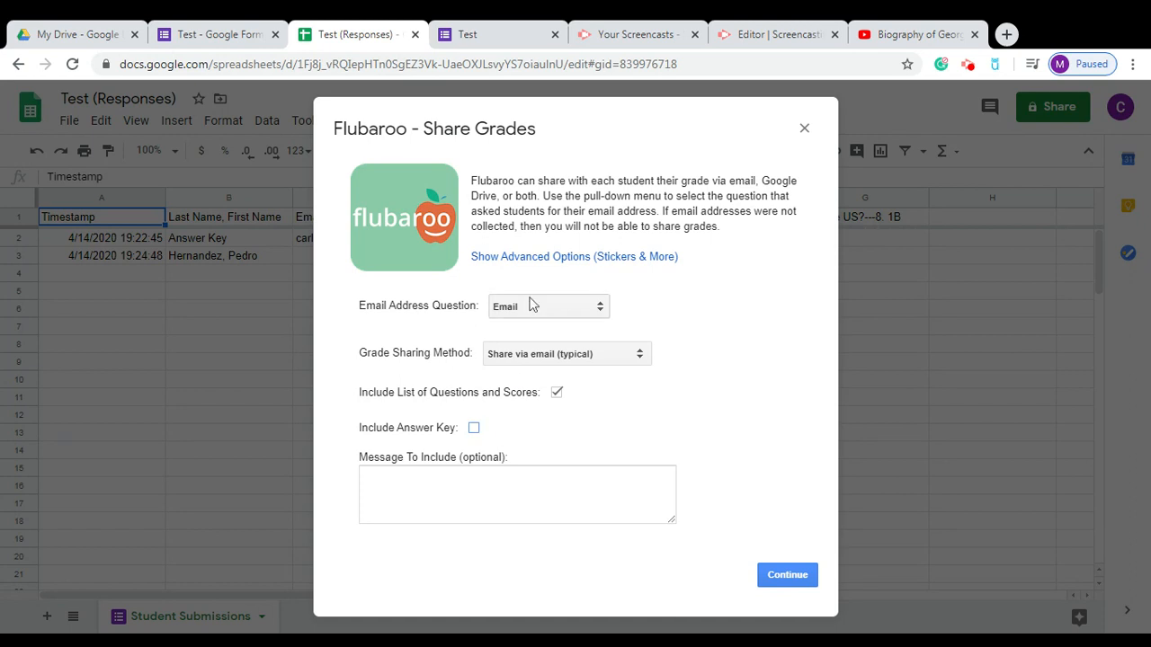
left_click(529, 261)
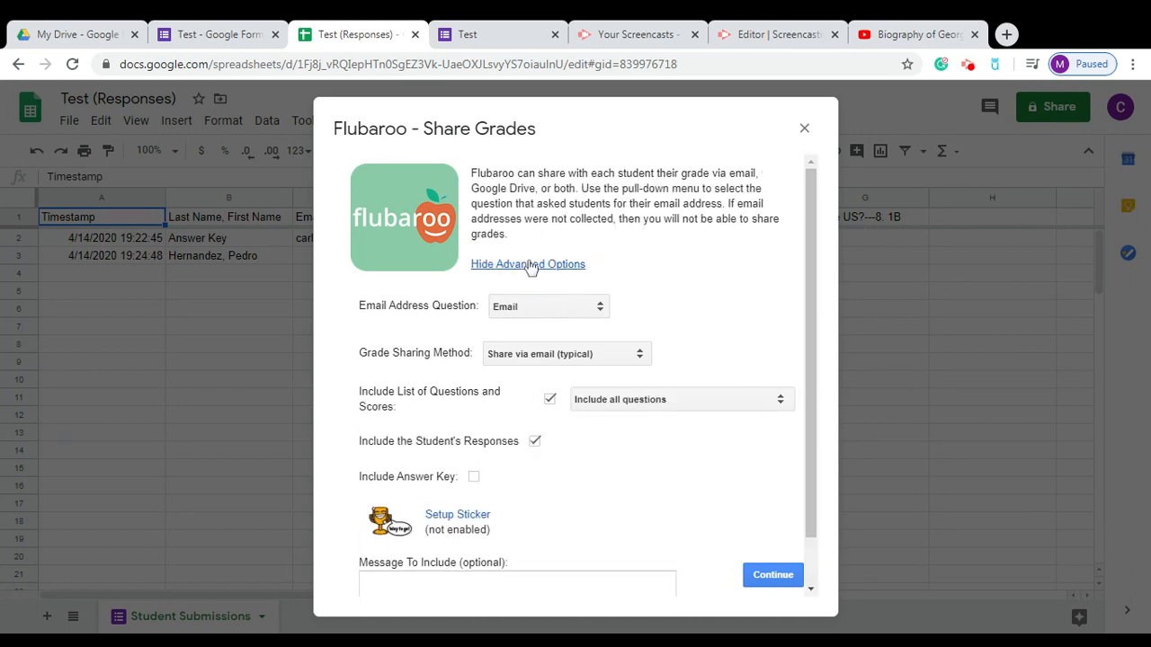
left_click(478, 522)
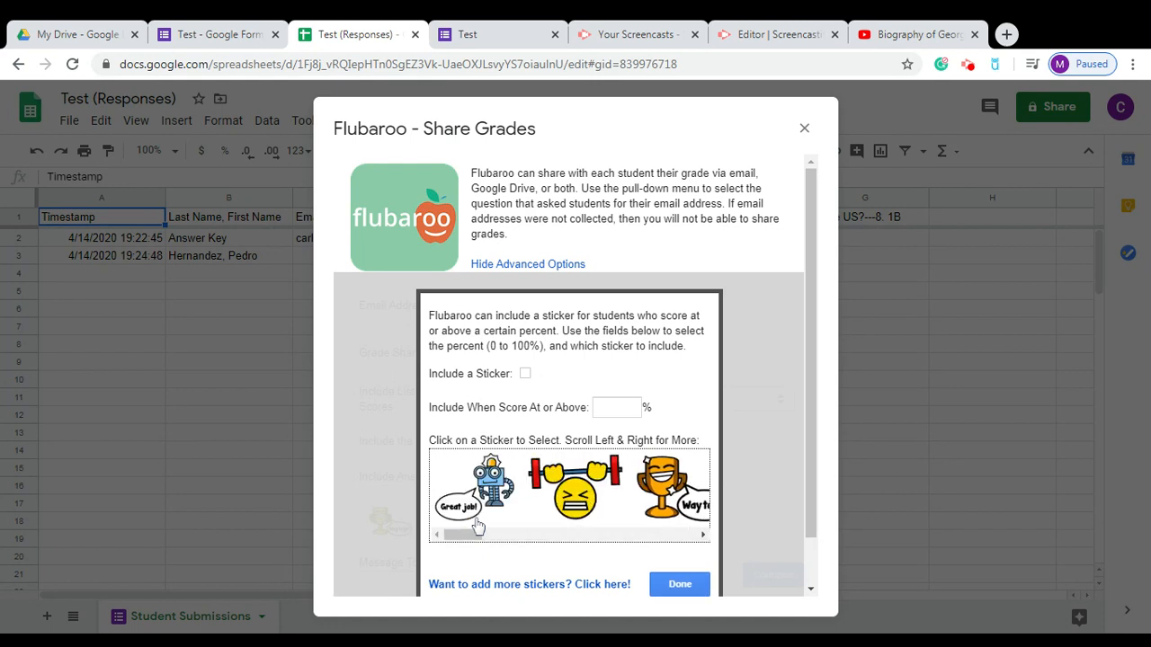
left_click_drag(463, 535, 421, 535)
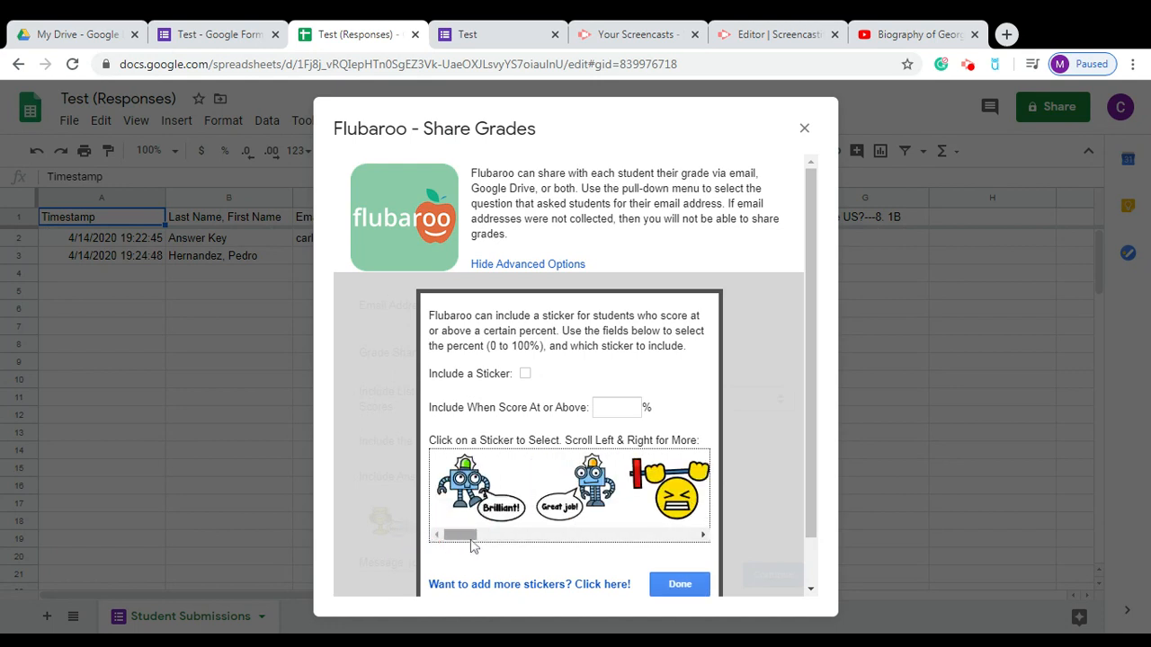
left_click(479, 505)
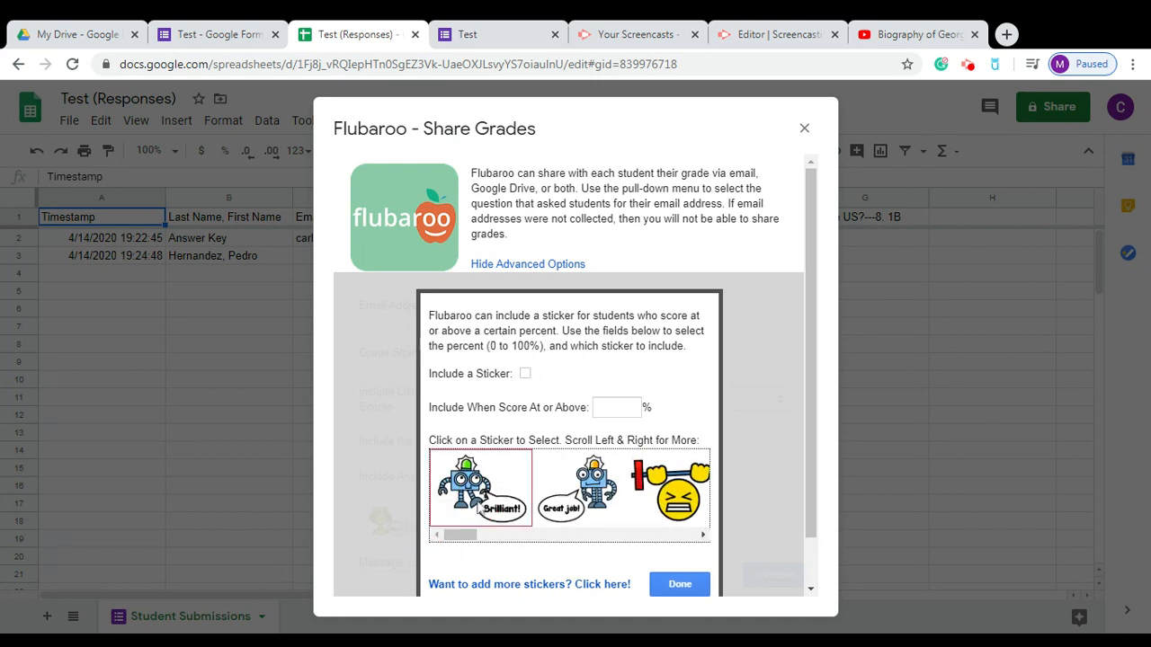
left_click(526, 373)
left_click(611, 406)
left_click(674, 585)
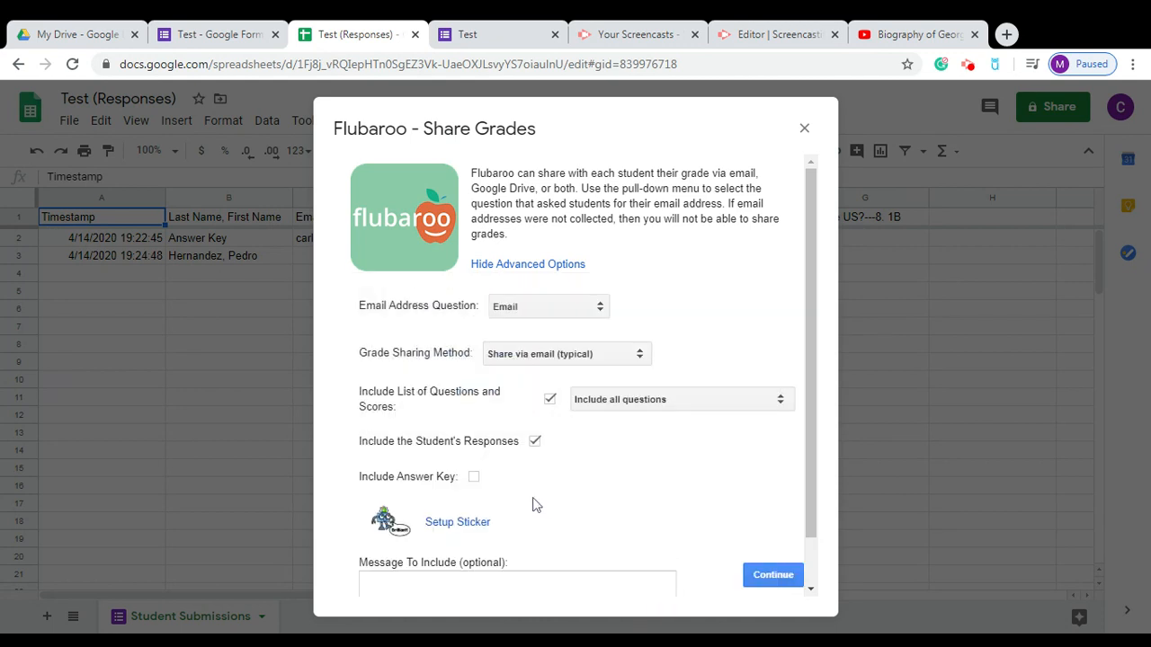
Set the grade email message to 'You Rock!' and continue.
left_click(450, 585)
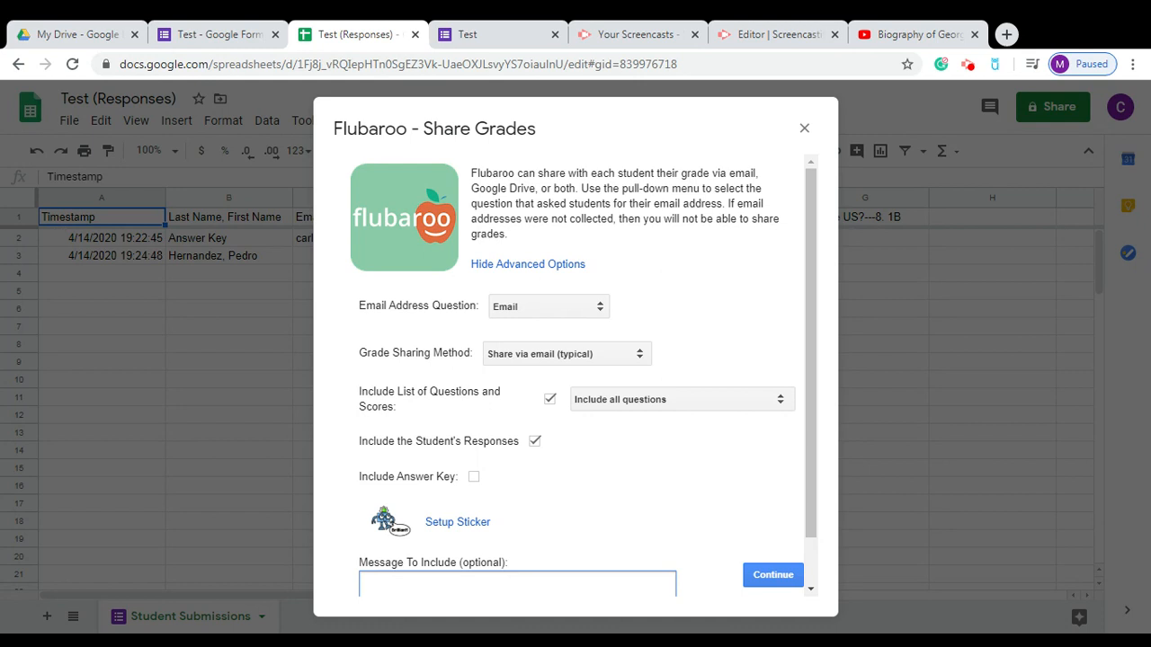
type("You Rock!")
left_click(807, 468)
left_click_drag(807, 468, 813, 521)
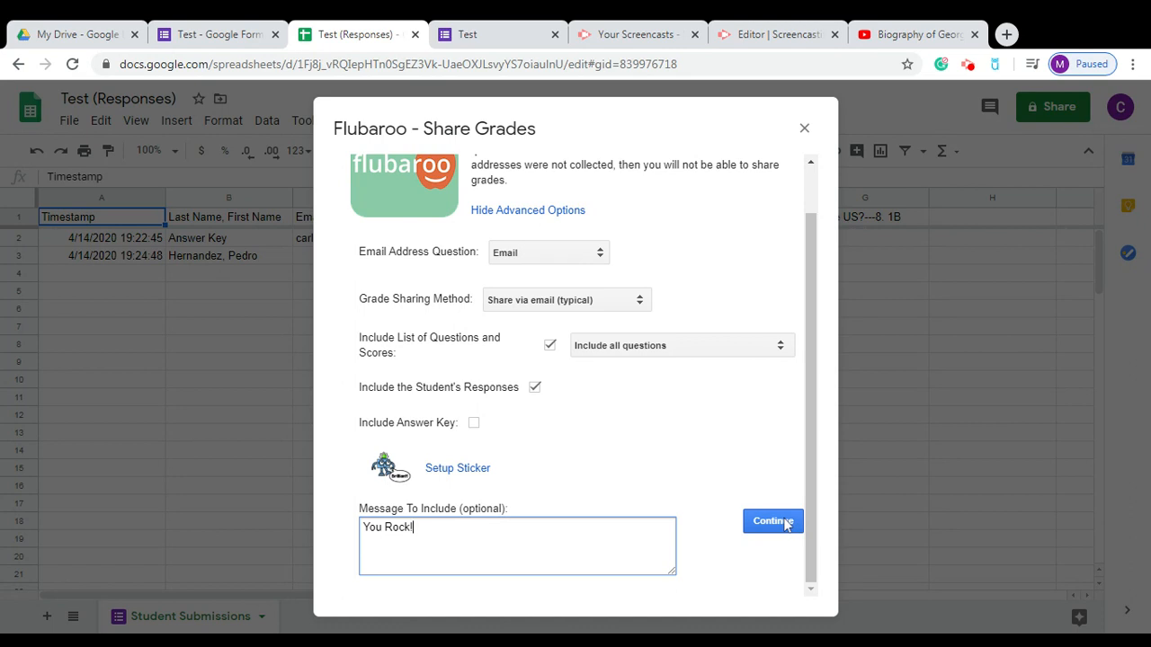
left_click(773, 522)
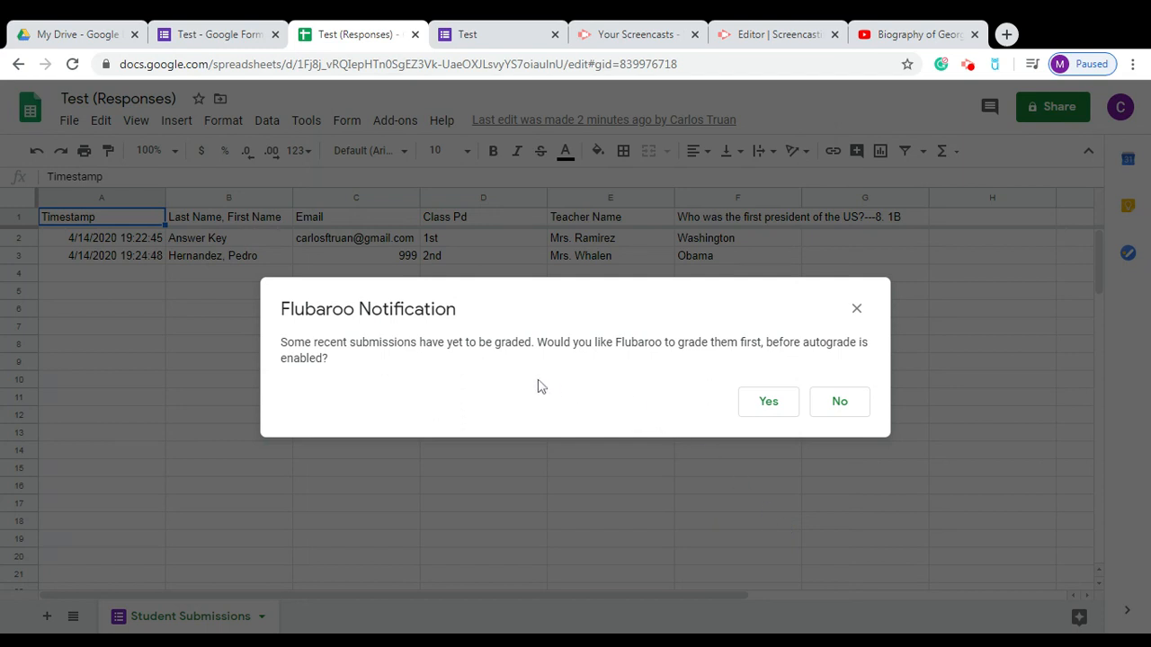
Agree to grade the pending submissions before autograde is turned on.
left_click(214, 275)
left_click_drag(206, 286, 725, 412)
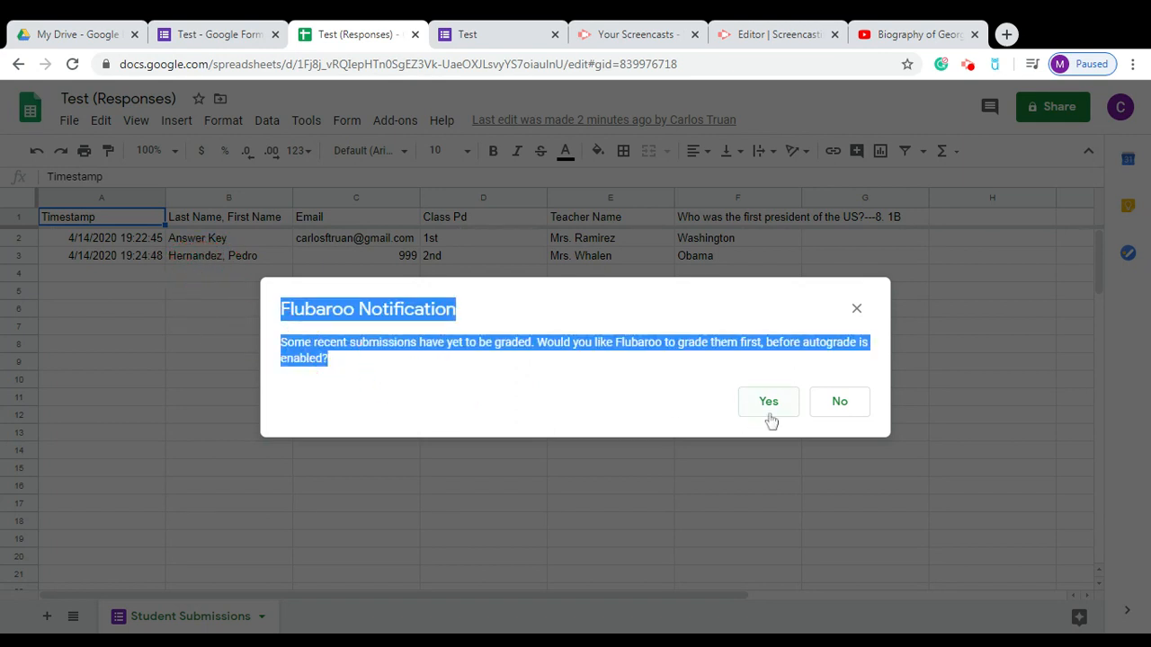
left_click(769, 417)
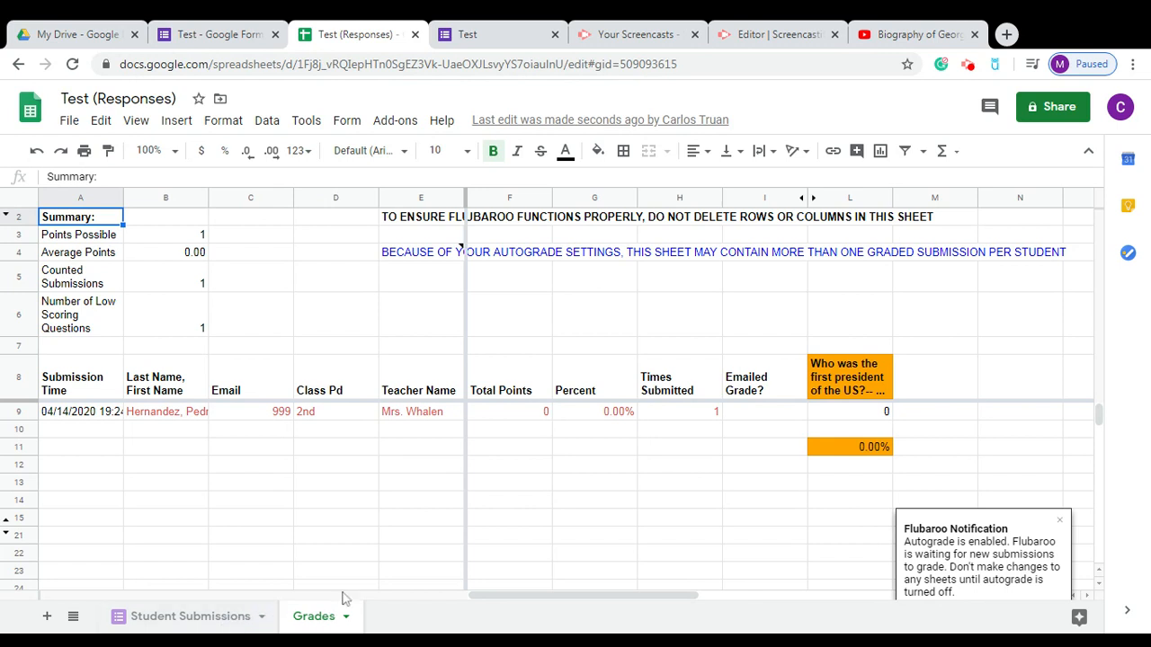
right_click(314, 620)
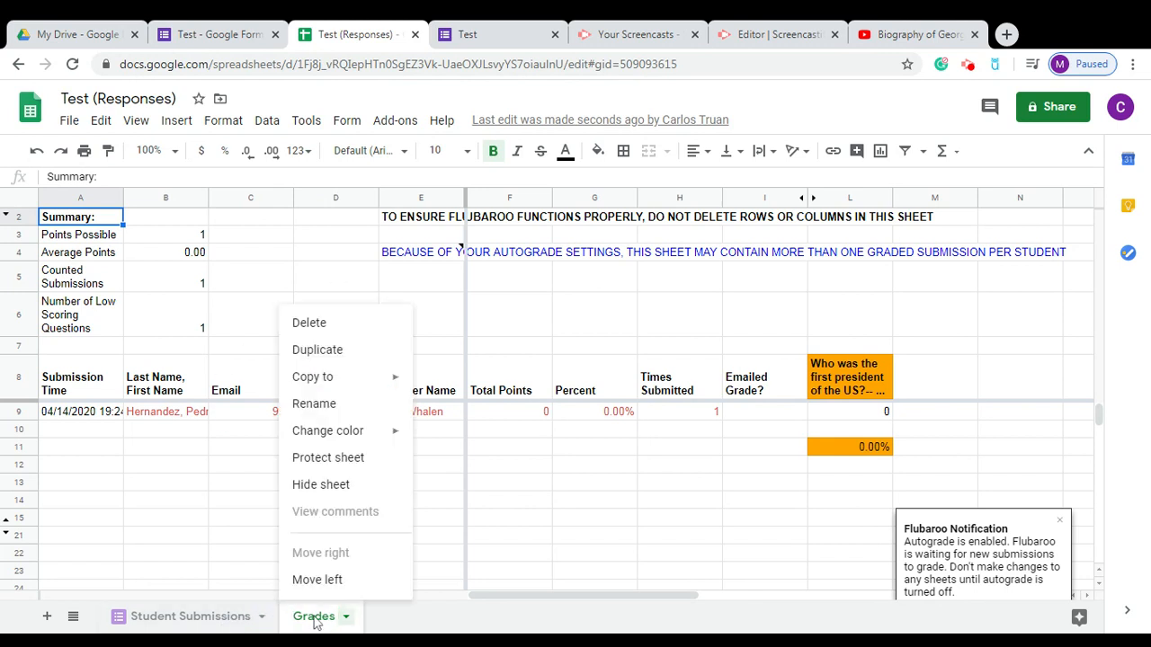
left_click(201, 506)
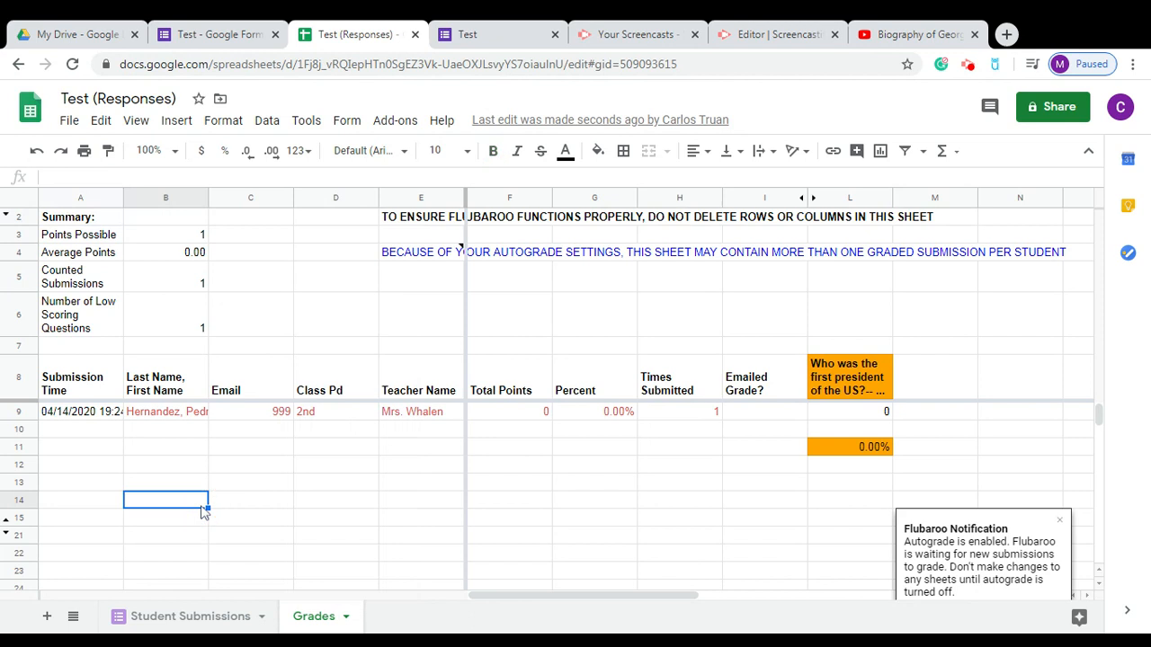
left_click(216, 618)
mouse_move(194, 607)
left_mouse_down()
mouse_move(179, 620)
mouse_move(189, 609)
left_mouse_up()
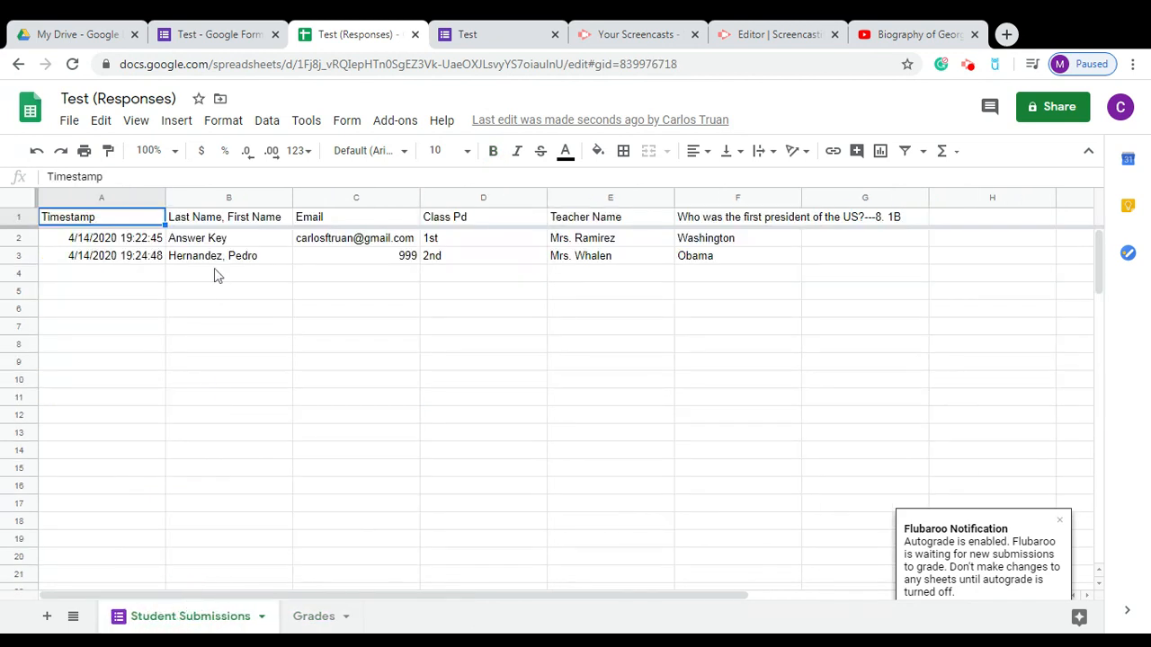
right_click(158, 258)
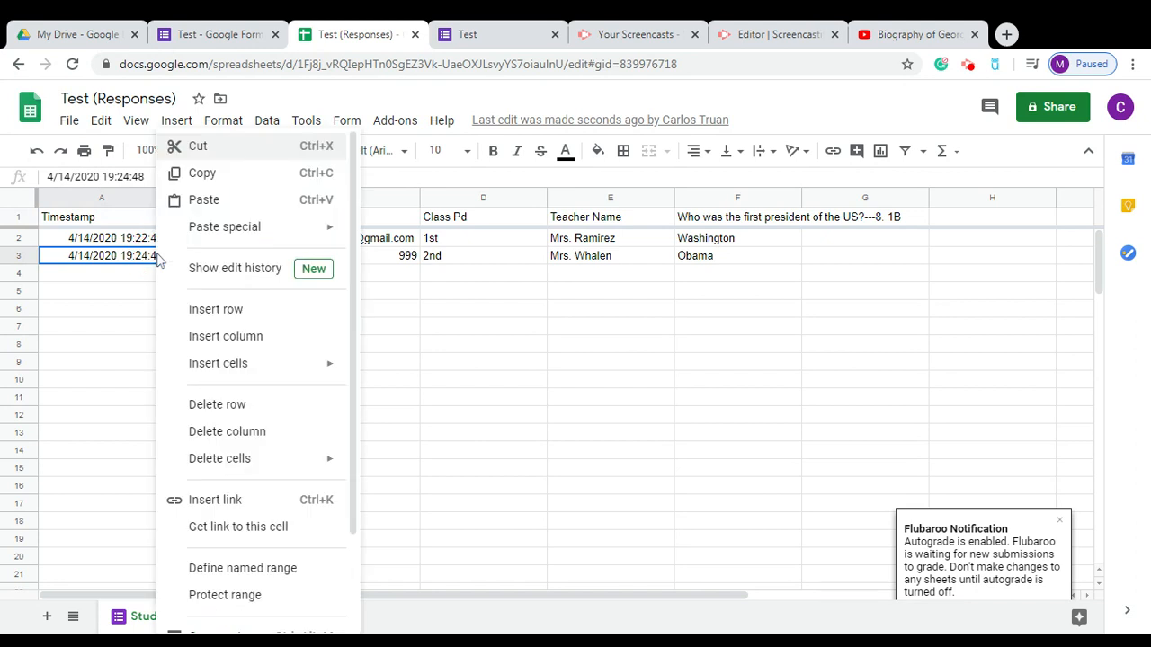
left_click(102, 295)
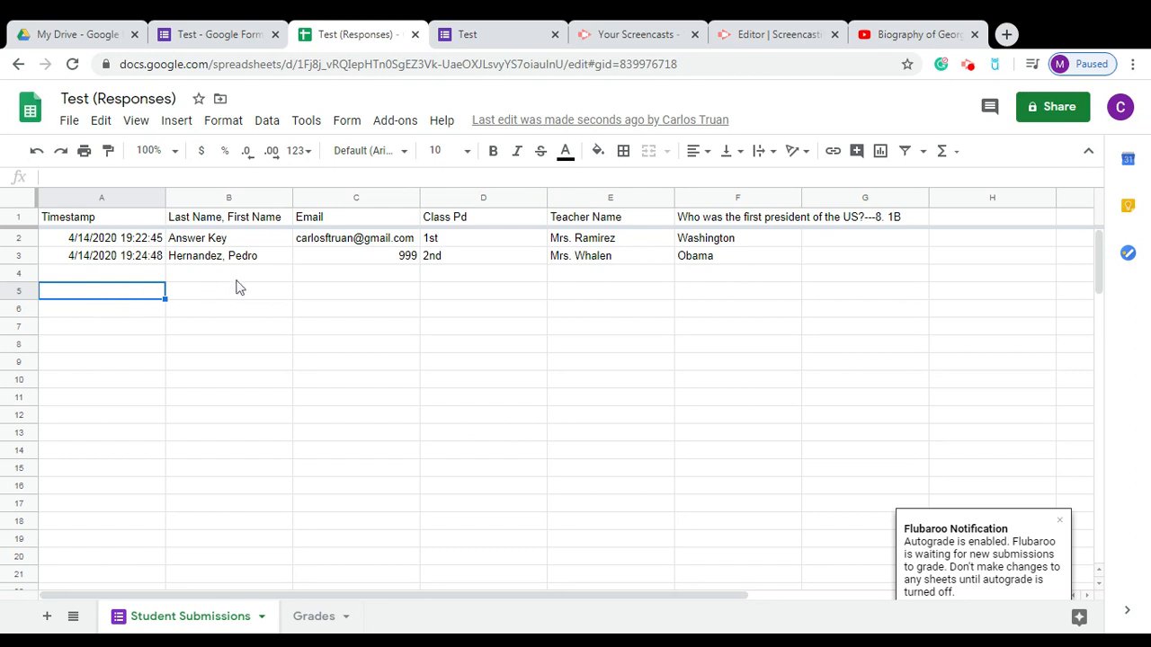
key("Up")
key("Right")
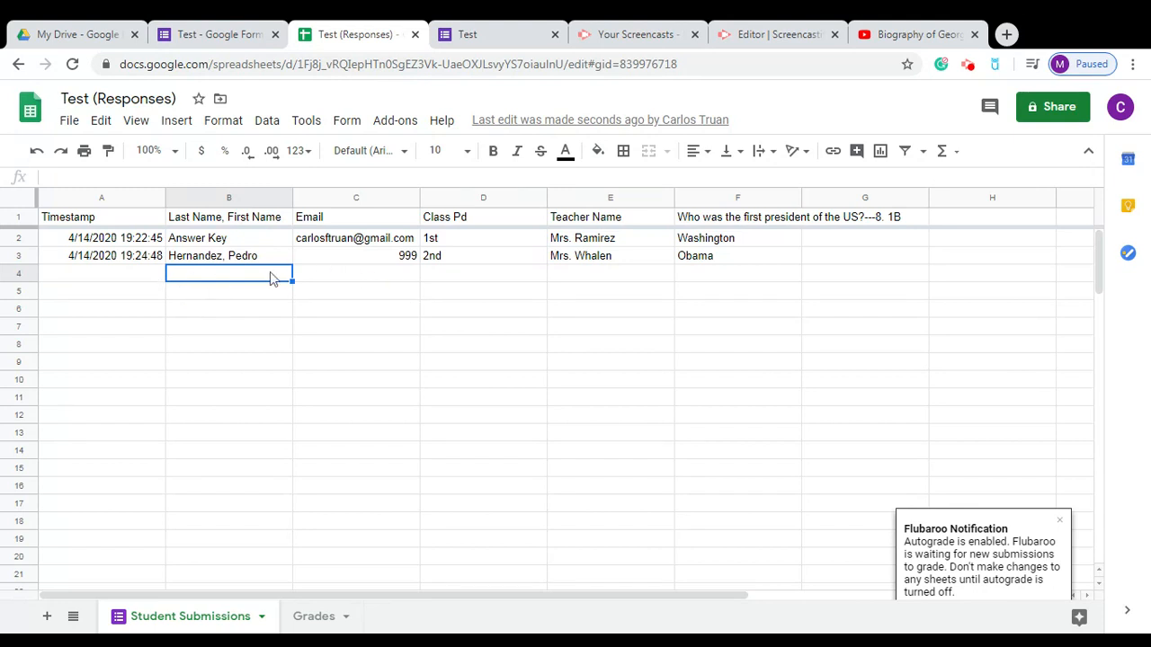
left_click_drag(25, 260, 20, 303)
left_click(157, 402)
left_click(136, 274)
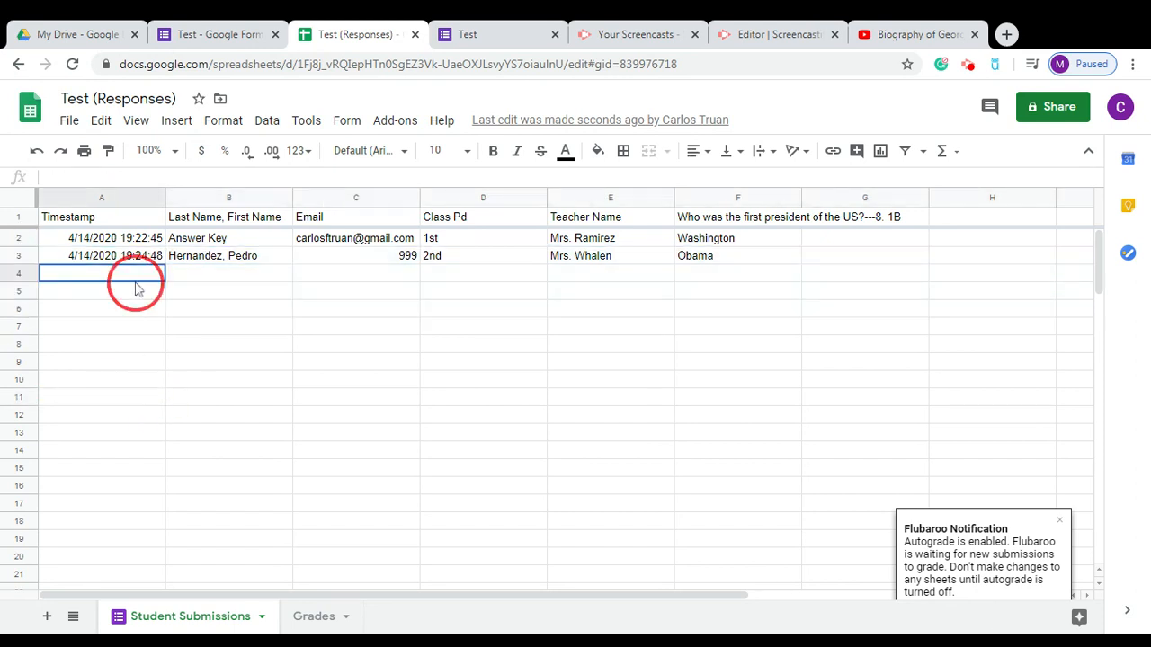
left_click(235, 281)
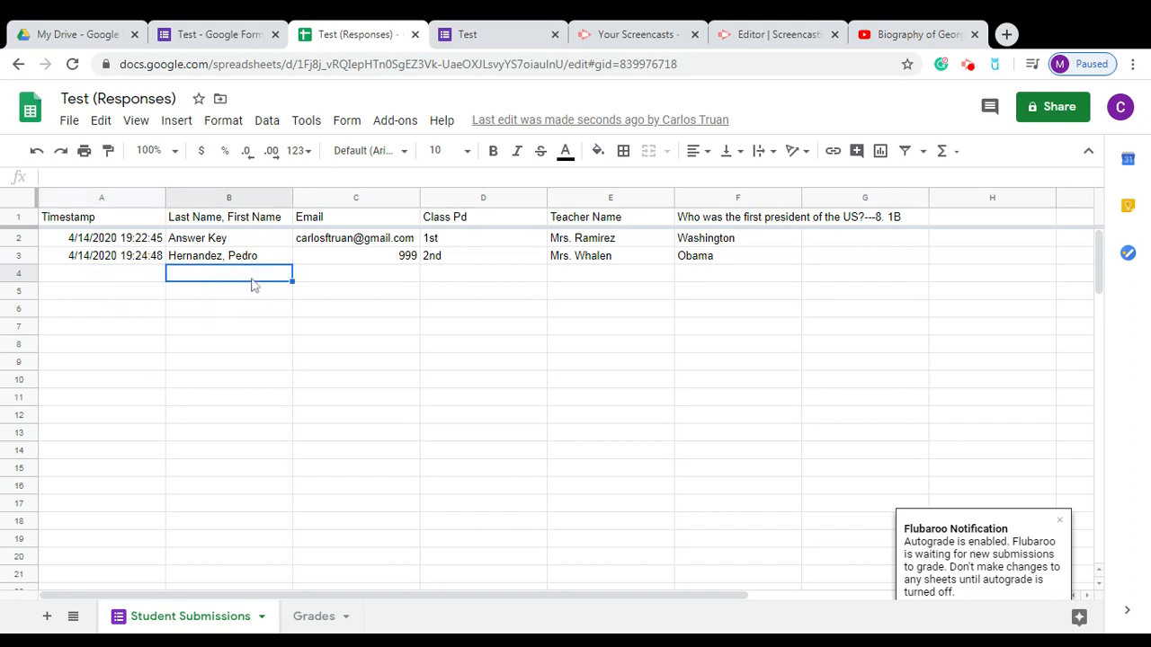
left_click(356, 259)
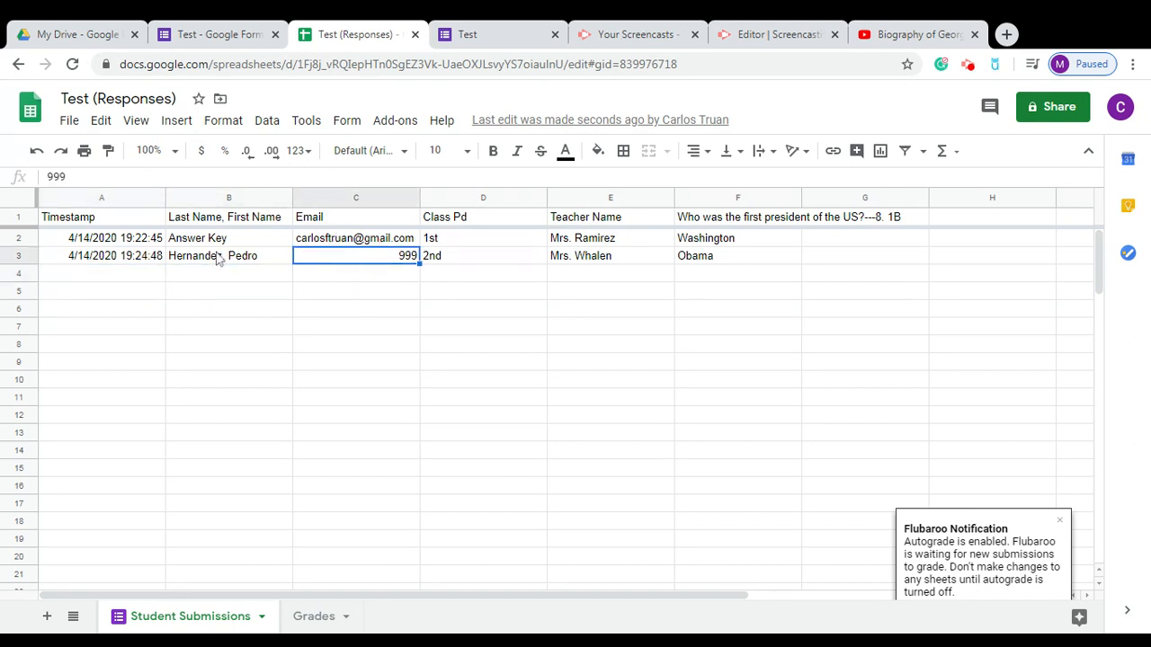
left_click(18, 254)
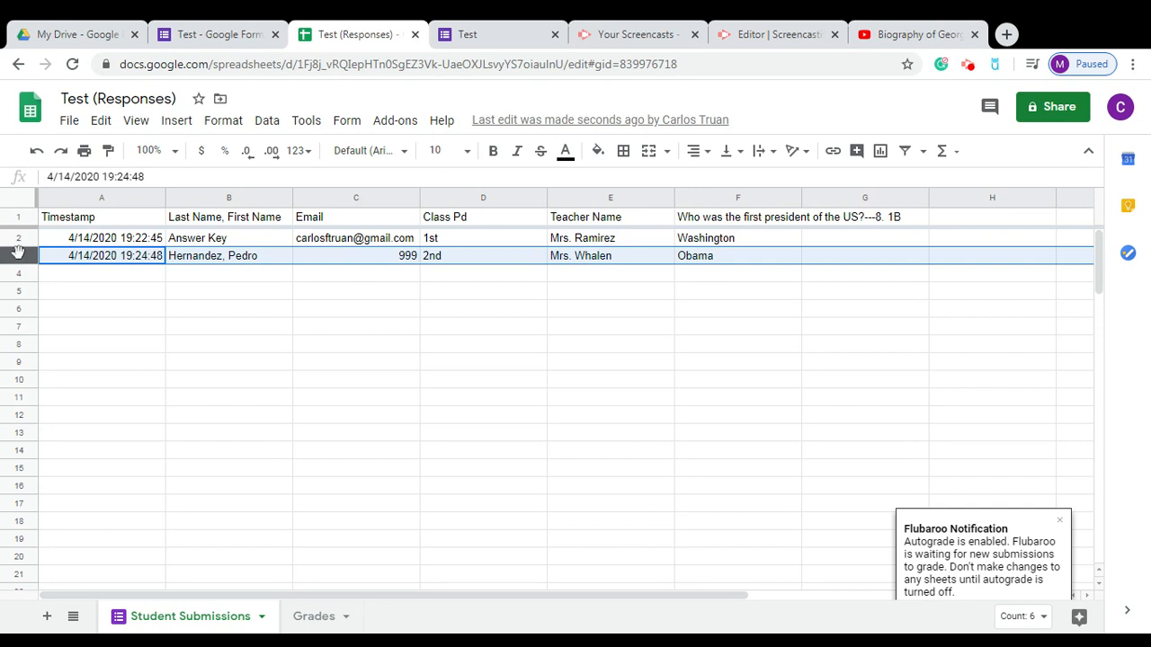
right_click(18, 251)
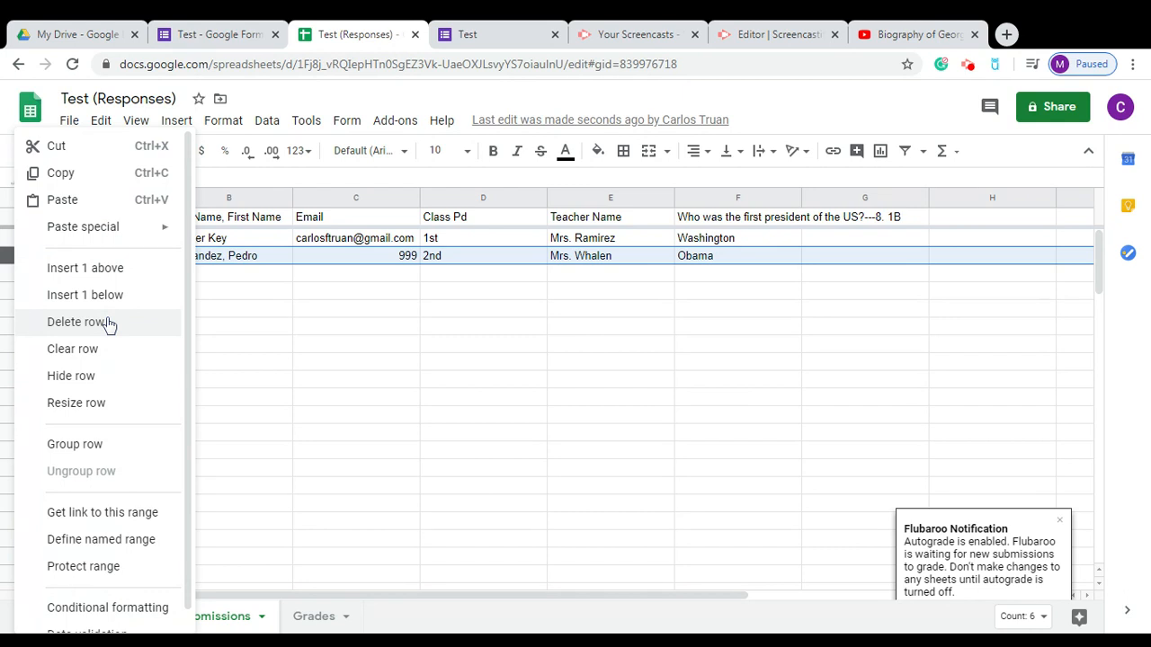
left_click(282, 331)
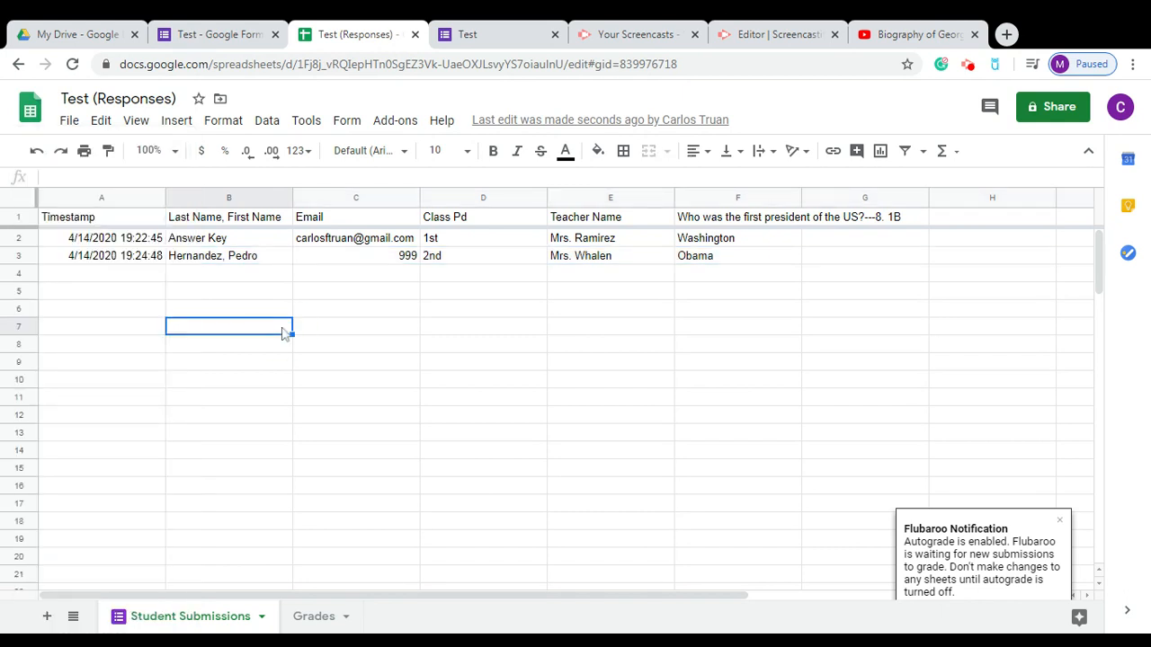
left_click(316, 617)
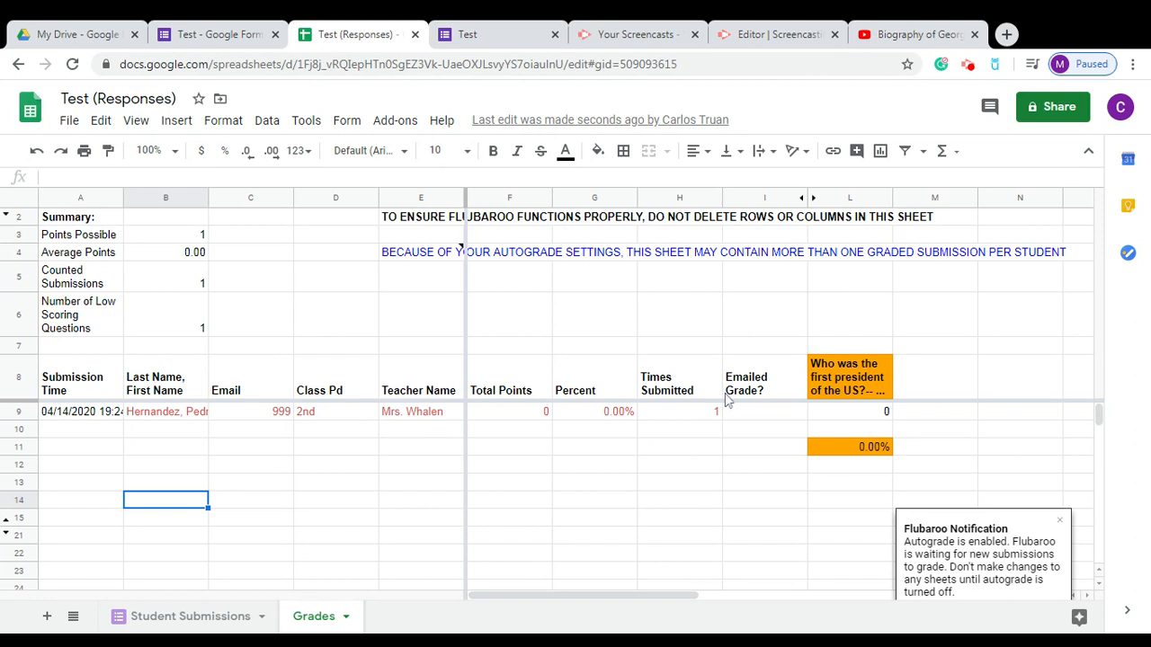
Turn on filtering for the Grades table and inspect the names and Class Pd filters.
left_click(350, 379)
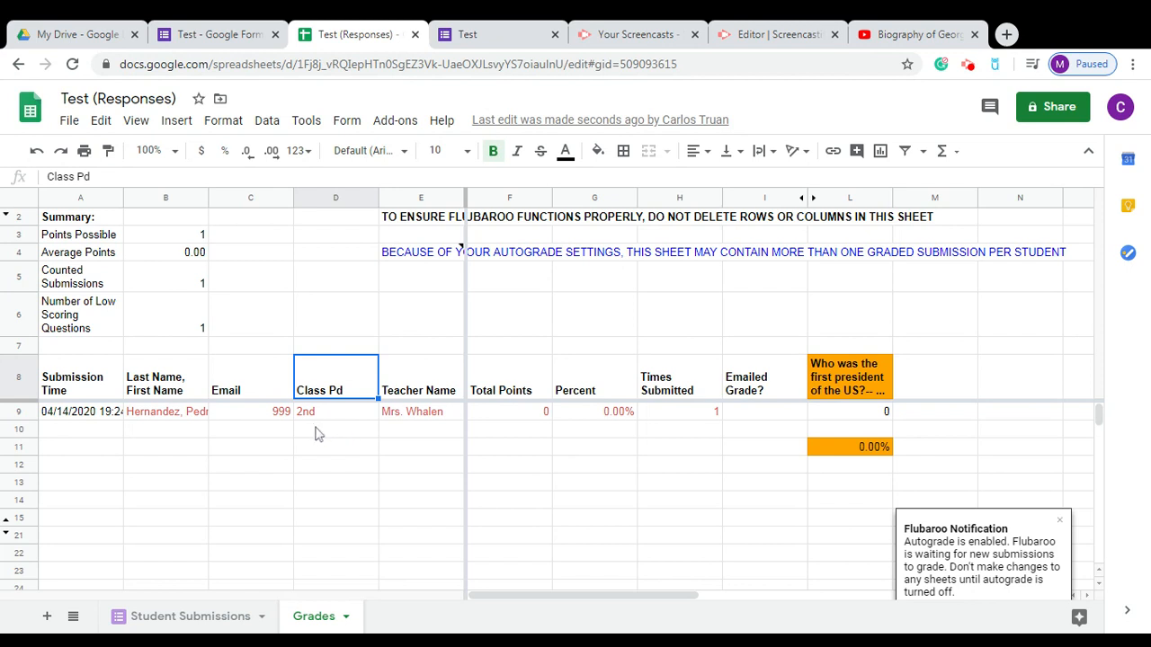
left_click(911, 153)
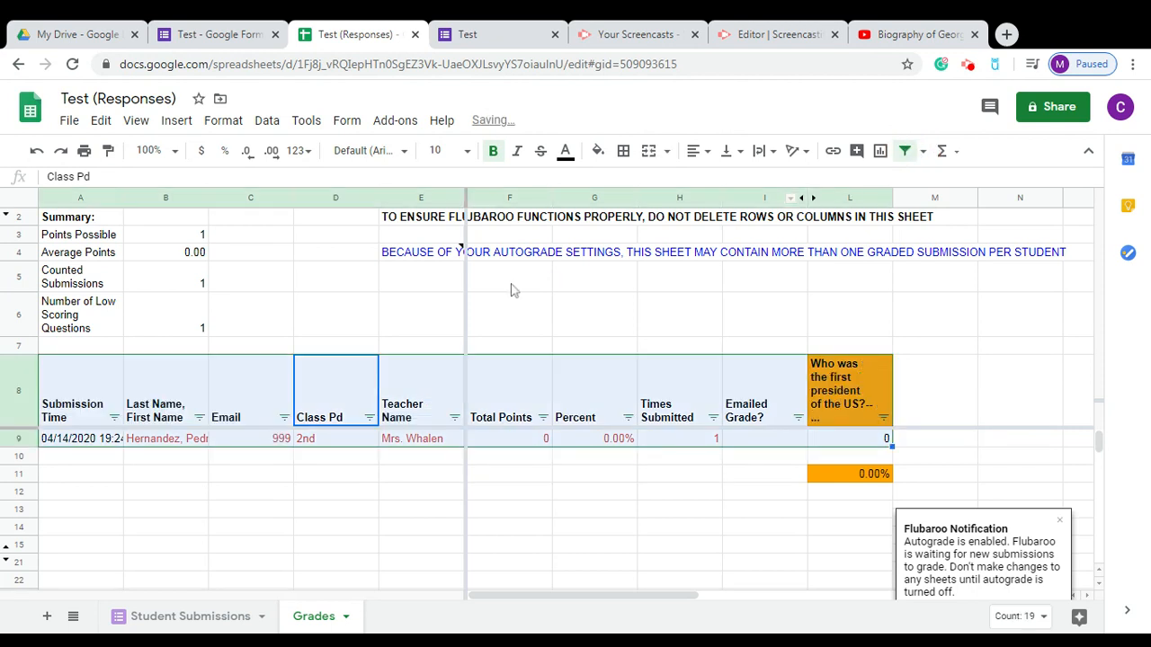
left_click(198, 417)
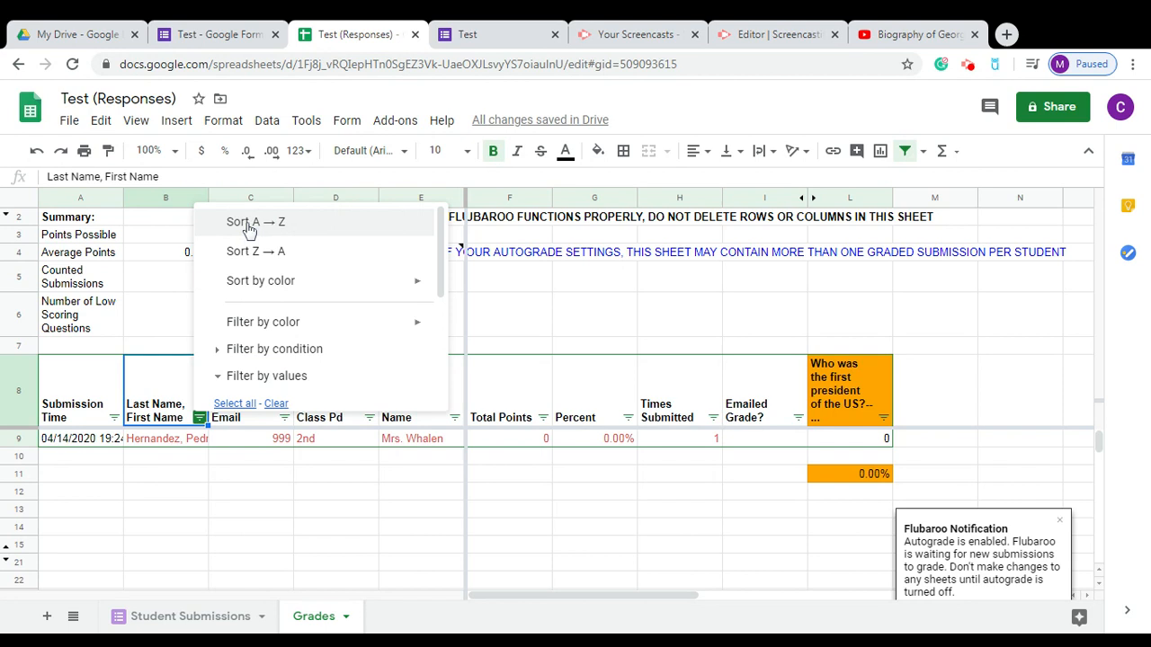
left_click(174, 545)
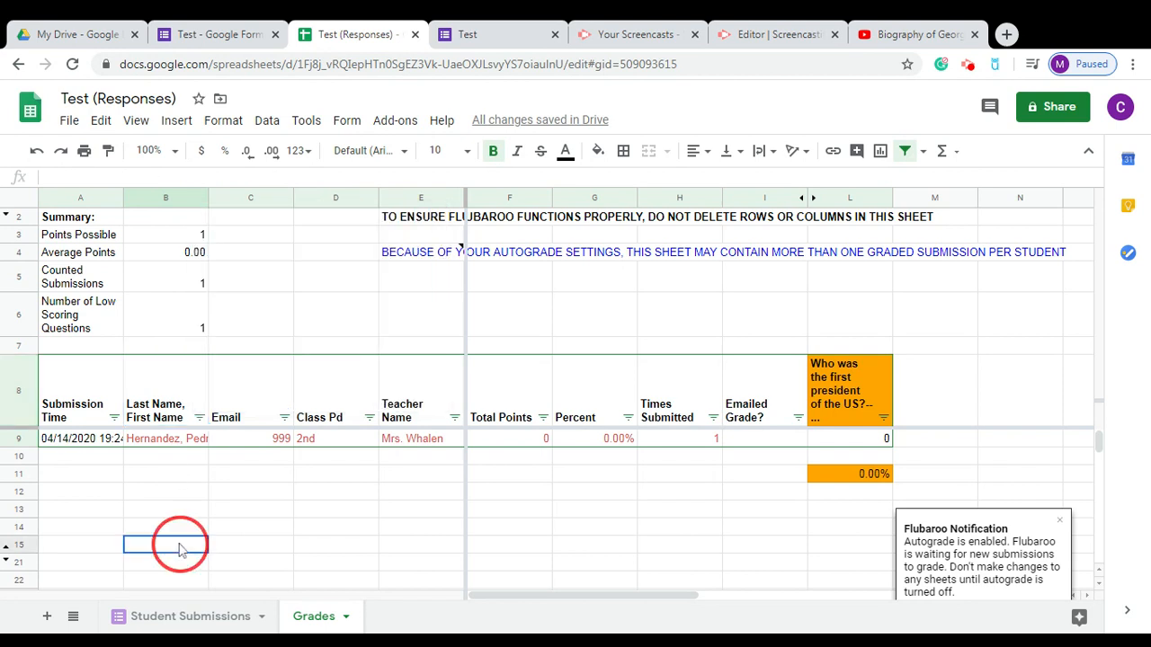
left_click(368, 418)
left_click_drag(371, 282, 368, 365)
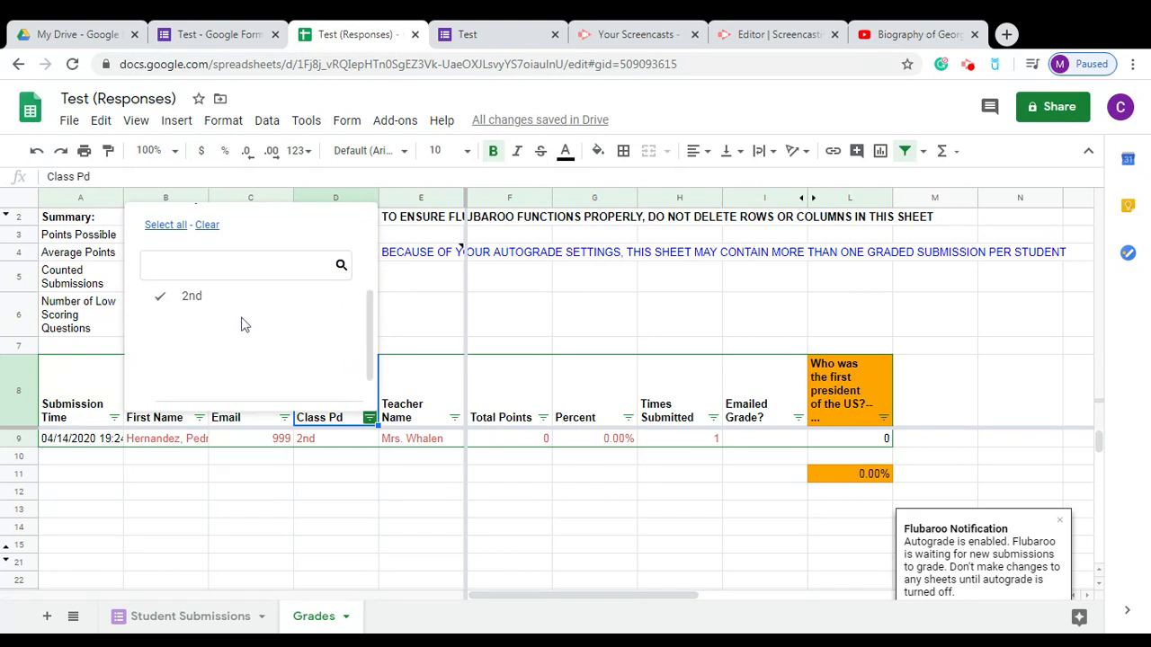
left_click(417, 492)
Clear the Teacher Name filter, re-include the sole teacher, and close the spreadsheet tab.
left_click(455, 418)
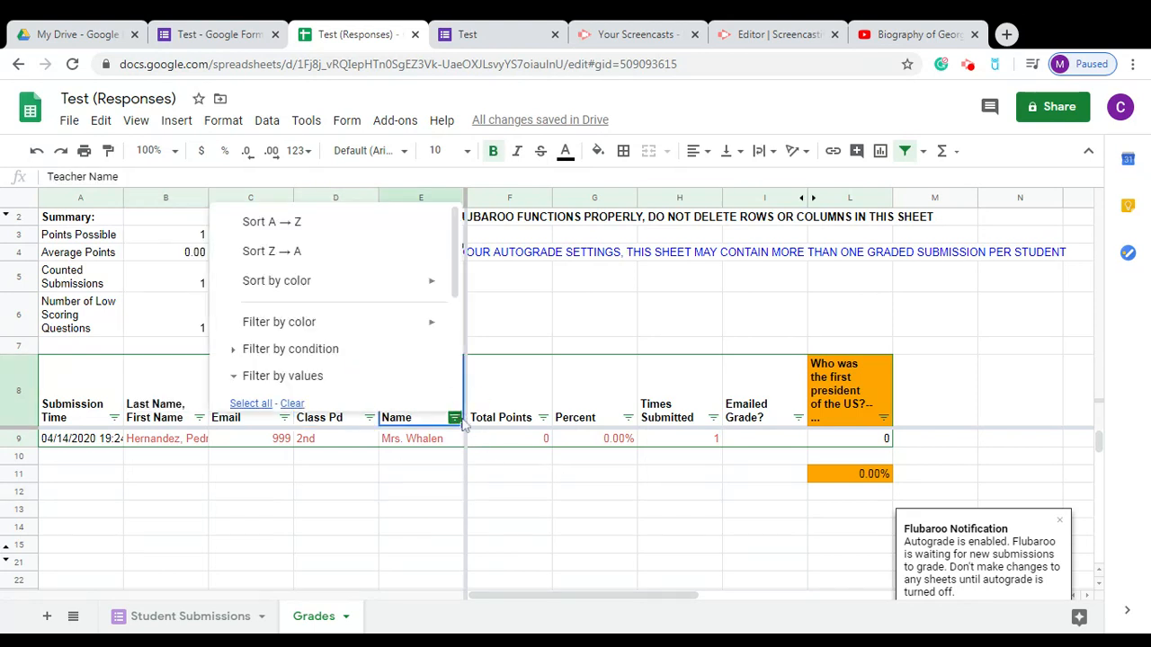
left_click(459, 256)
left_click_drag(459, 257, 458, 344)
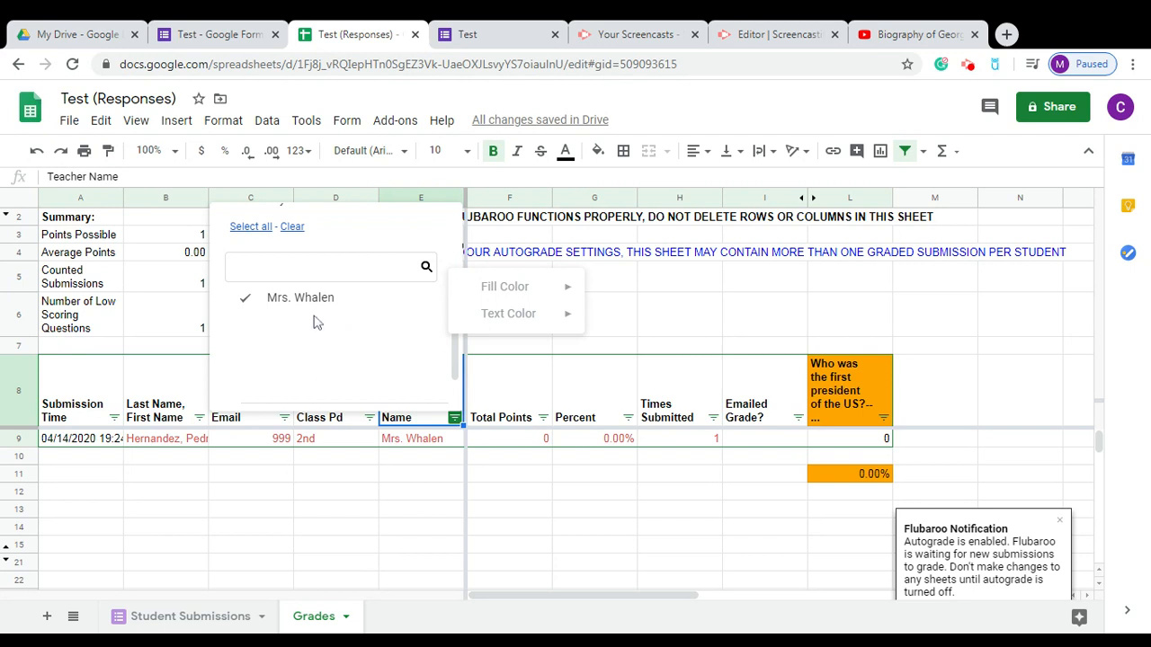
left_click(281, 307)
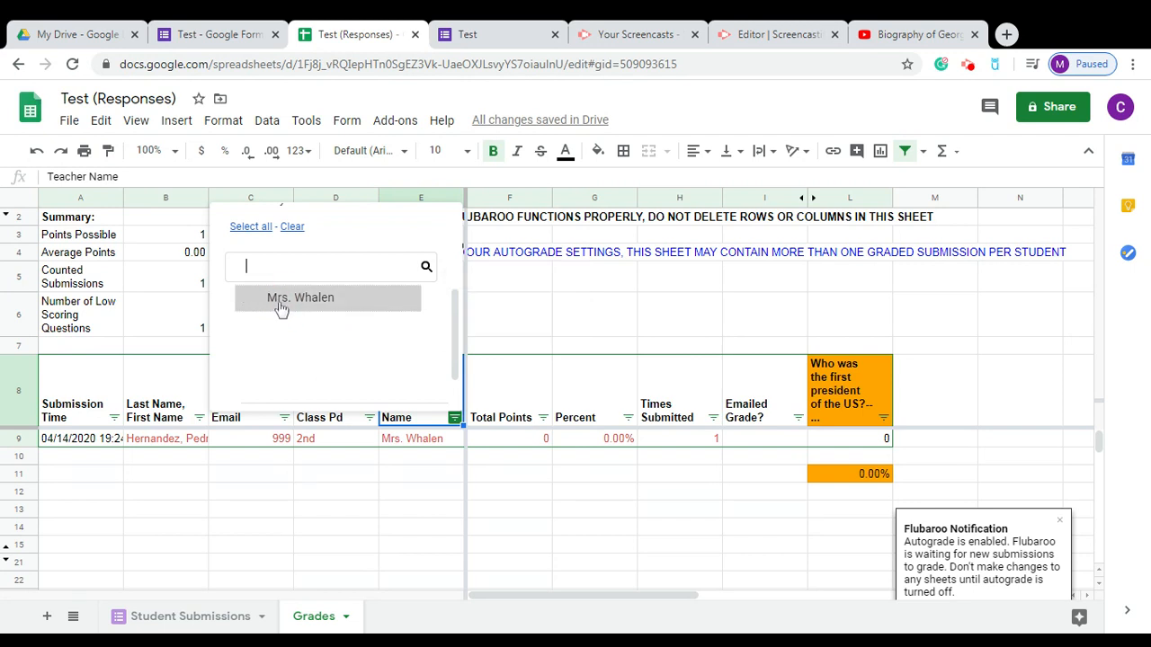
left_click(292, 226)
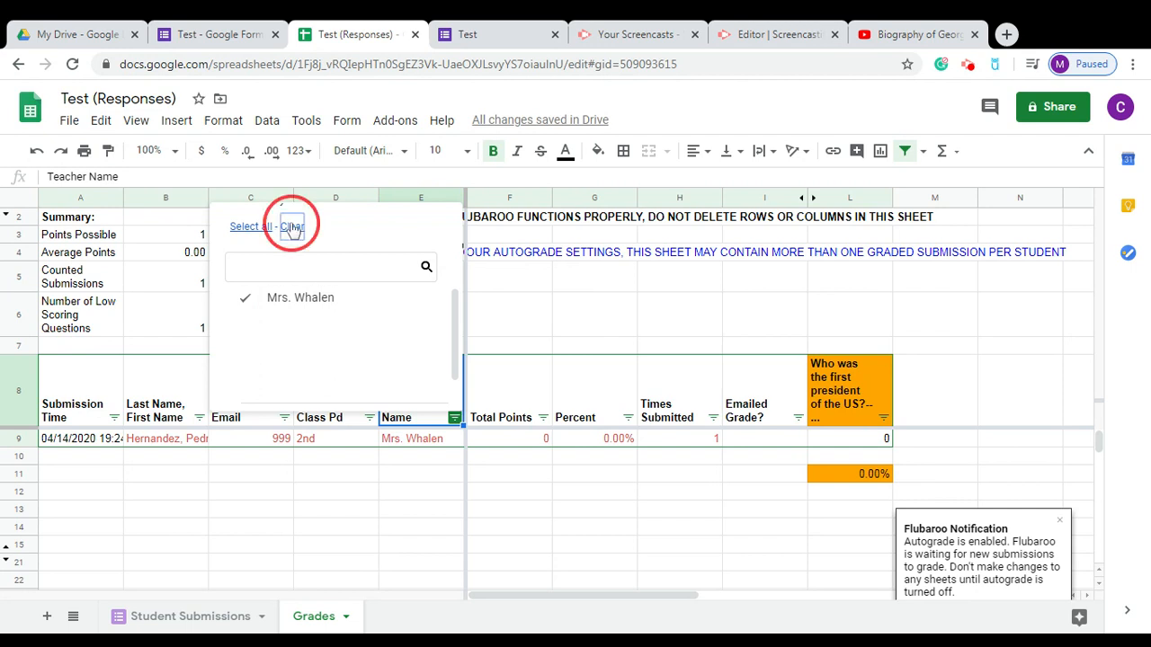
left_click(271, 308)
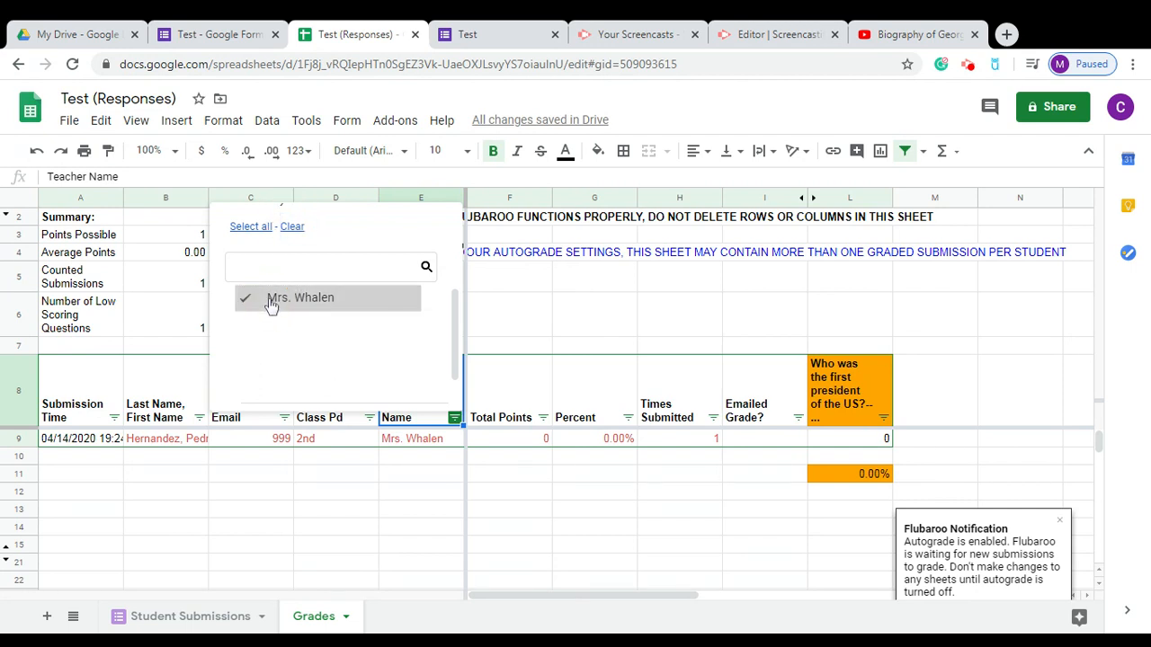
left_click(455, 359)
left_click_drag(455, 358, 455, 291)
left_click(501, 564)
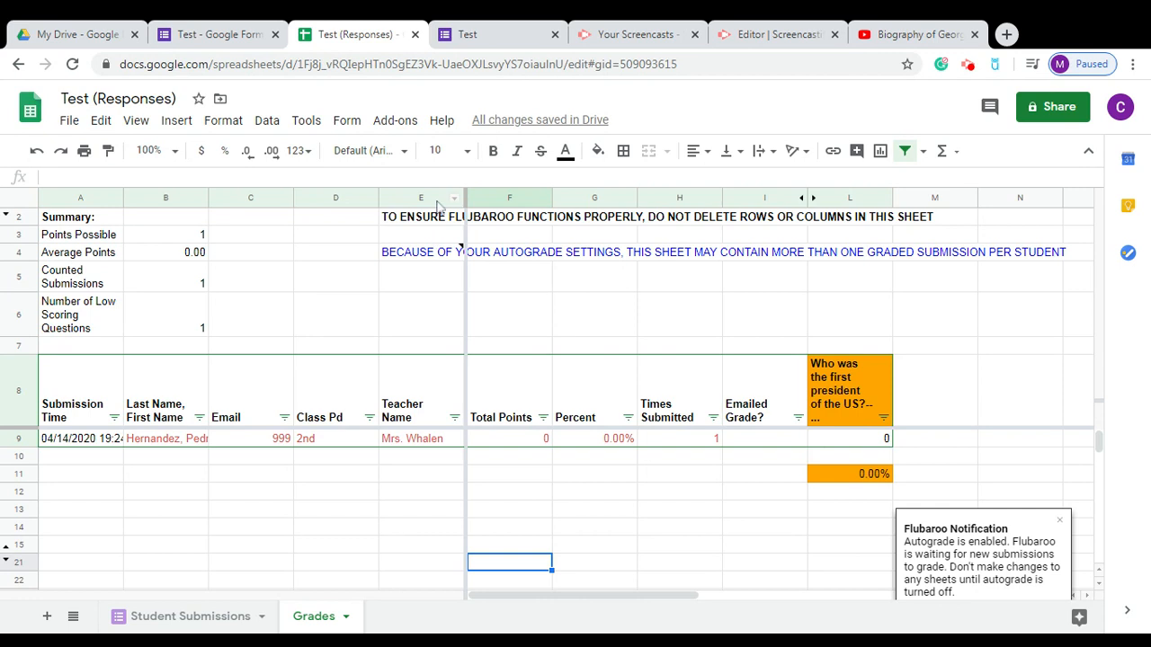
left_click(416, 35)
Close the remaining Test sheet and form editor tabs, returning to My Drive.
left_click(416, 35)
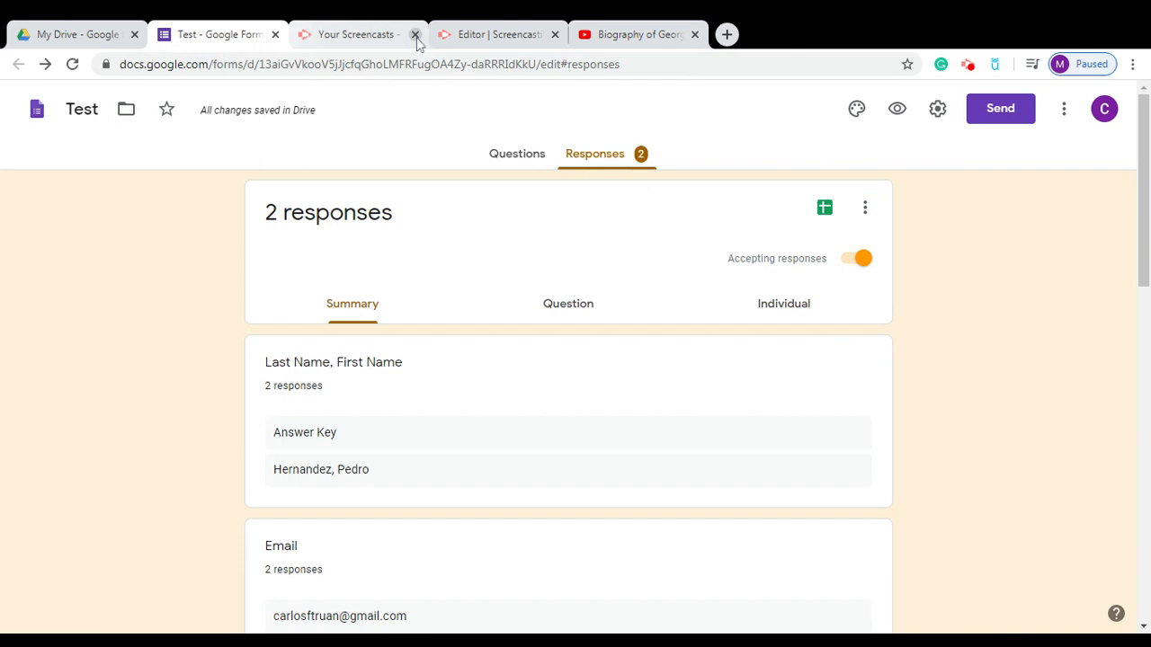
left_click(275, 34)
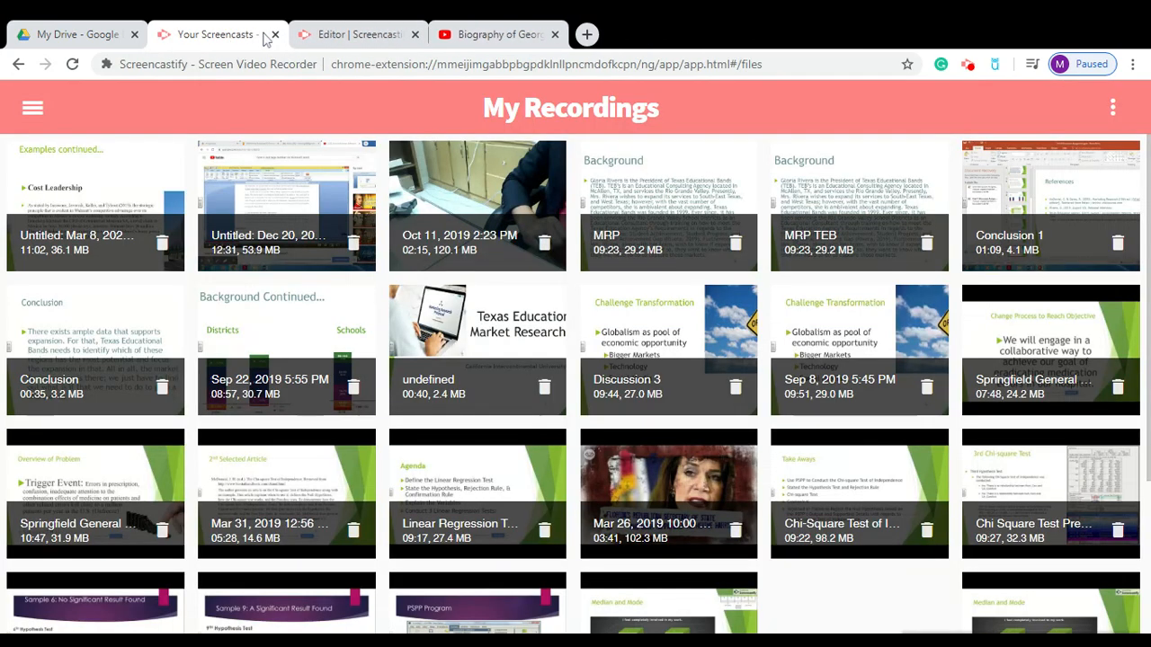
left_click(97, 34)
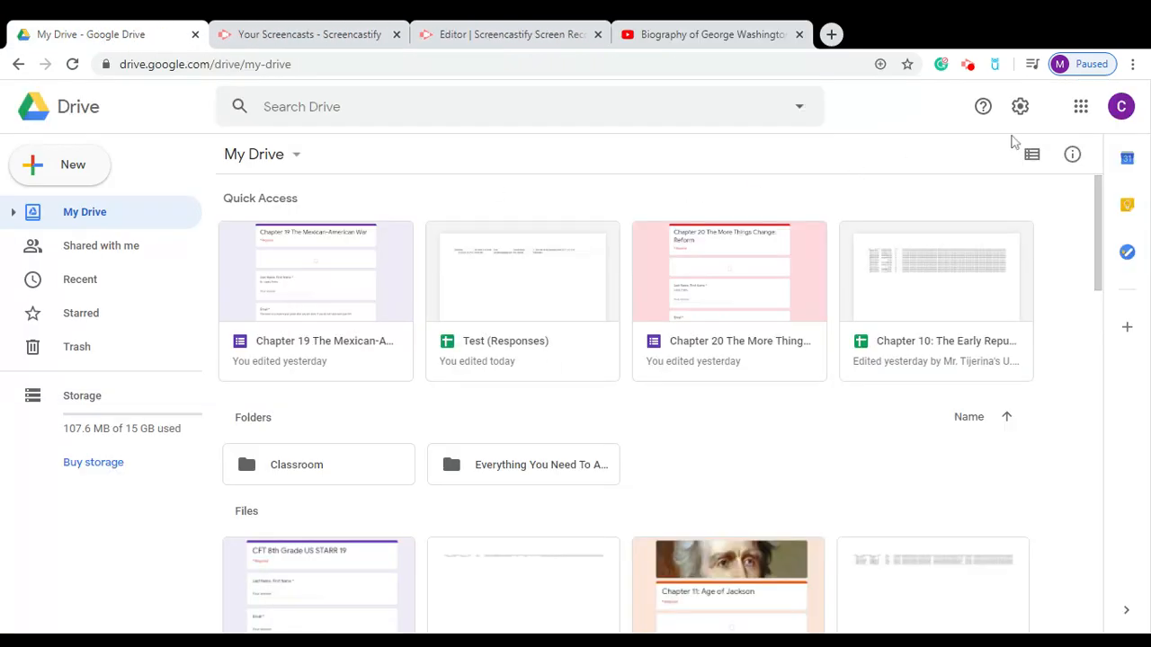
Launch Google Classroom from the apps list and enter the News class's stream page.
left_click(1081, 108)
left_click(1010, 173)
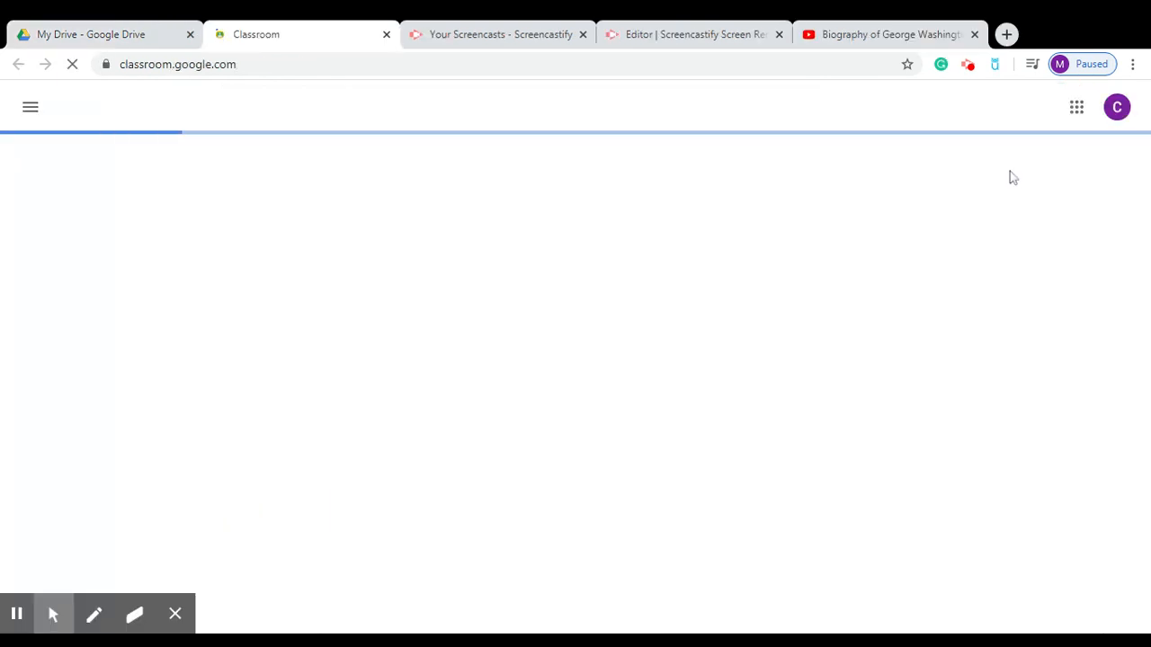
left_click(1075, 109)
mouse_move(1133, 192)
left_mouse_down()
mouse_move(1109, 368)
mouse_move(1112, 408)
mouse_move(1124, 194)
mouse_move(1124, 428)
mouse_move(1117, 287)
mouse_move(1133, 190)
left_mouse_up()
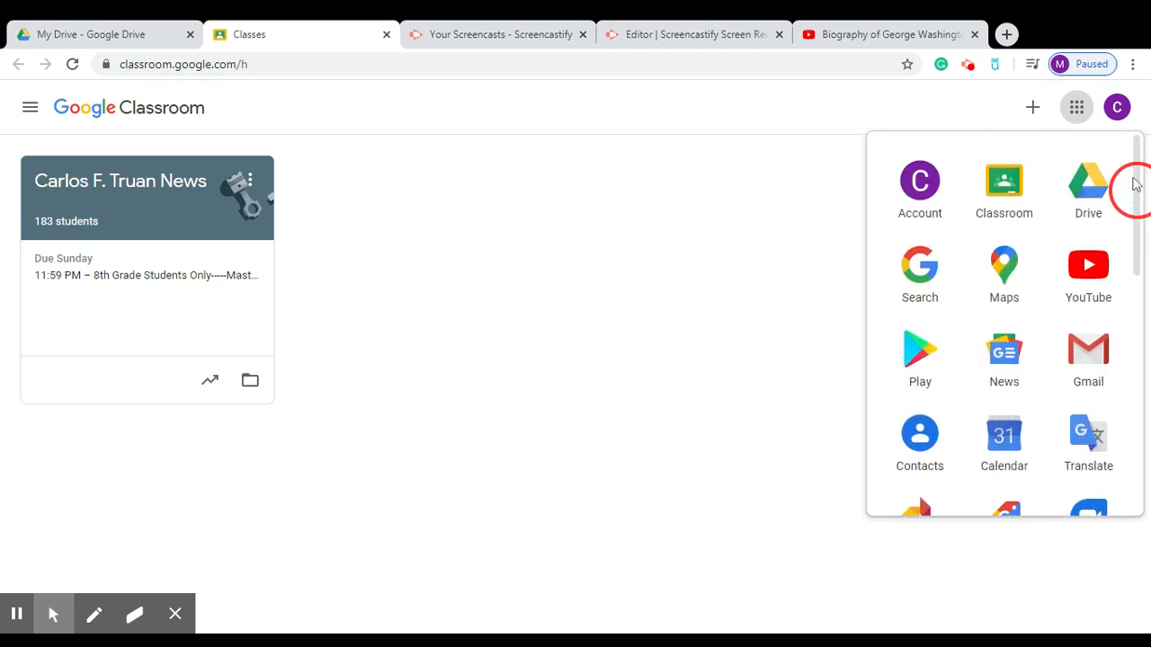
left_click(122, 228)
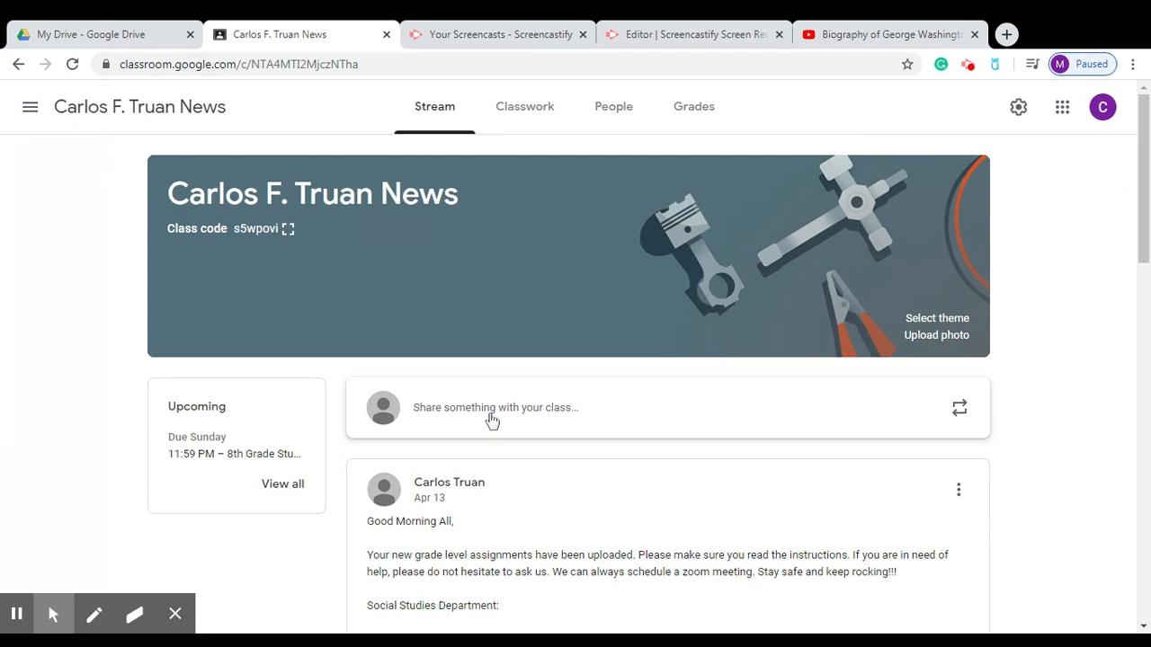
Leave the class stream post empty and go to the class's Classwork page.
left_click(491, 413)
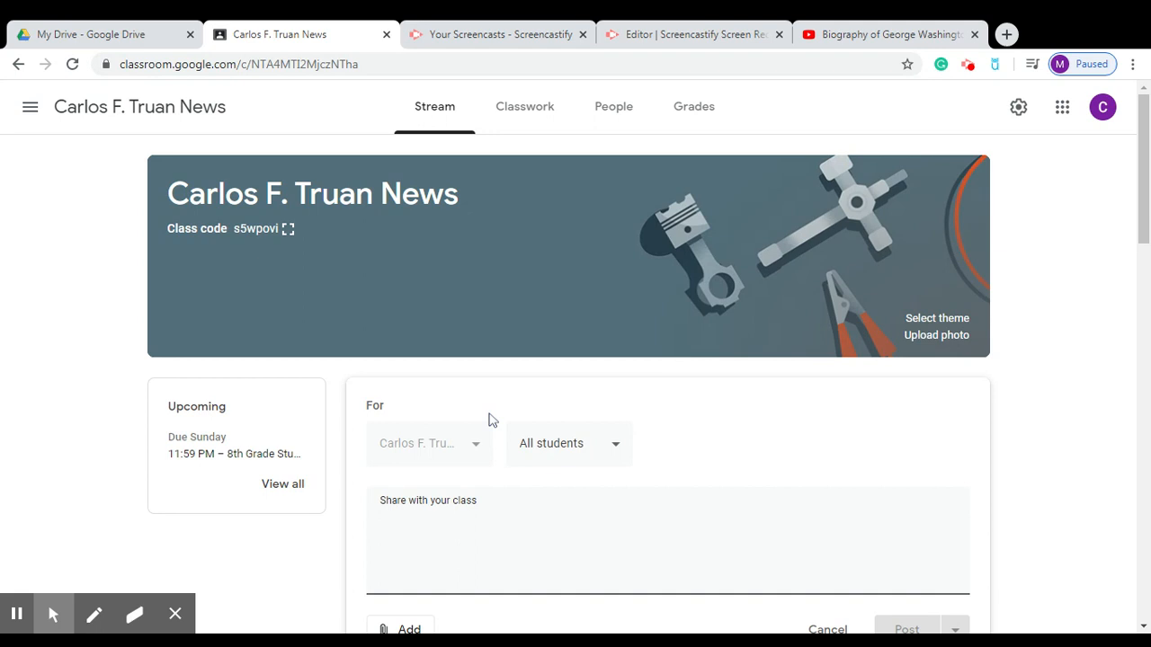
left_click(301, 567)
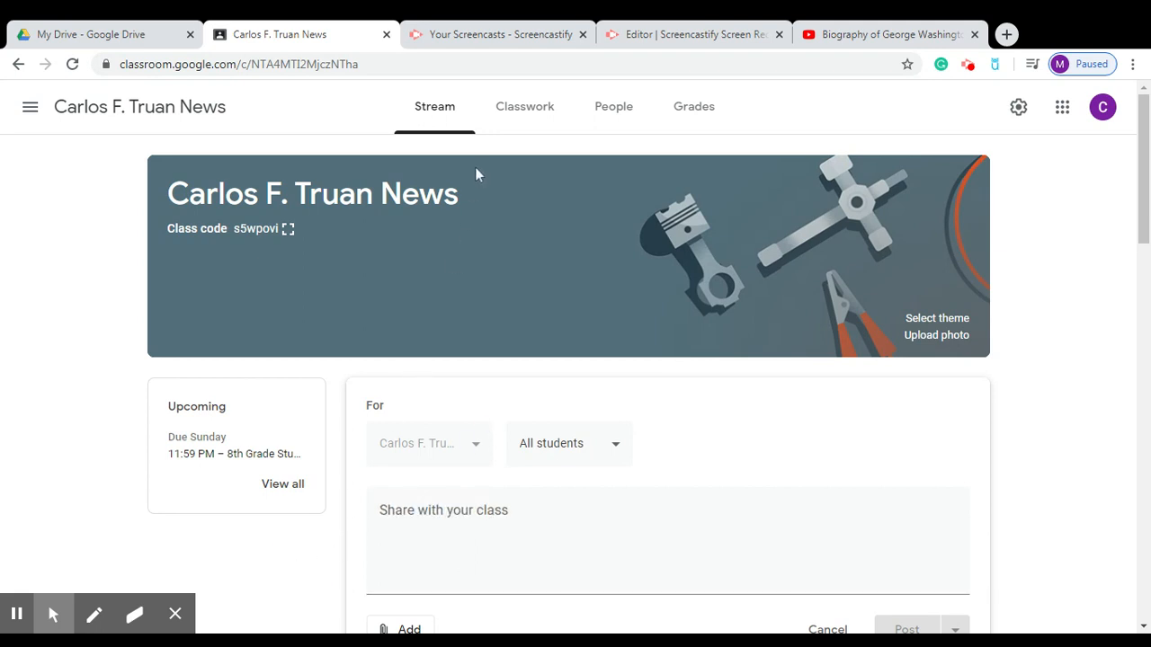
left_click_drag(393, 119, 439, 109)
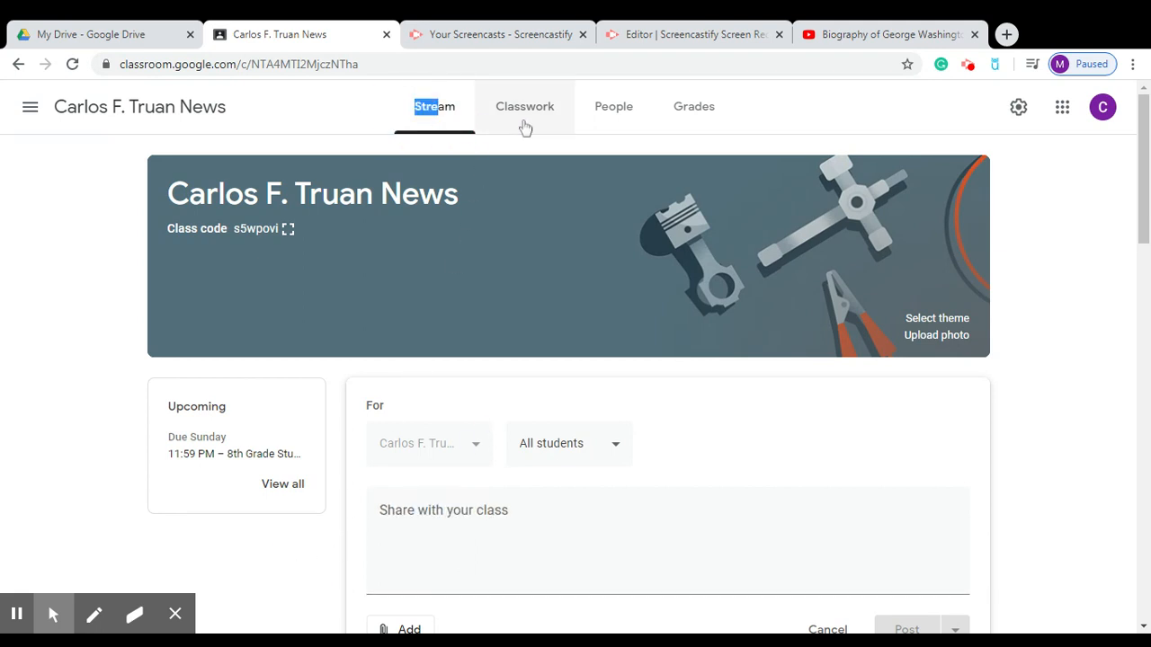
left_click(527, 123)
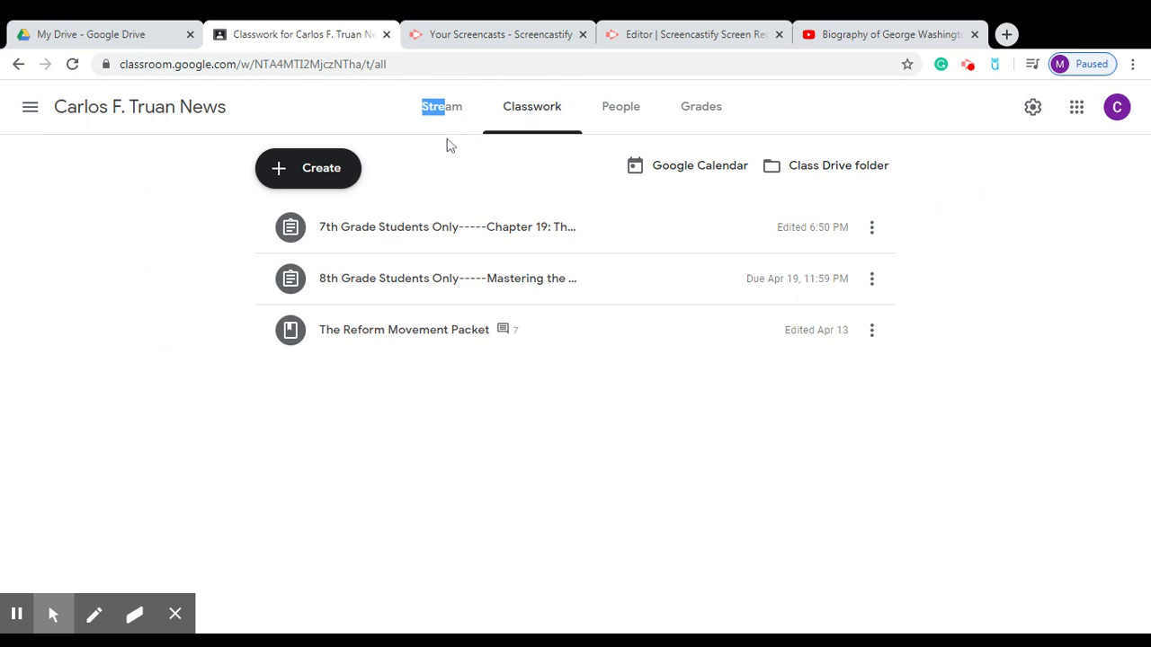
Create a new assignment titled 'Test'.
left_click(337, 169)
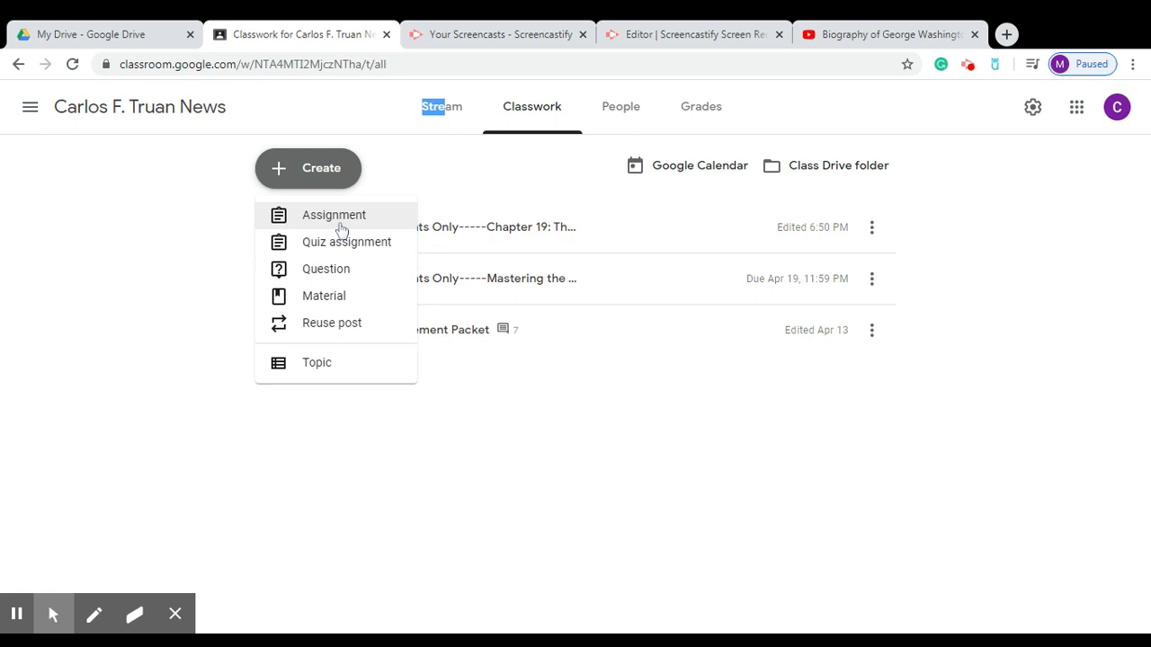
left_click(339, 226)
left_click(231, 176)
type("Test")
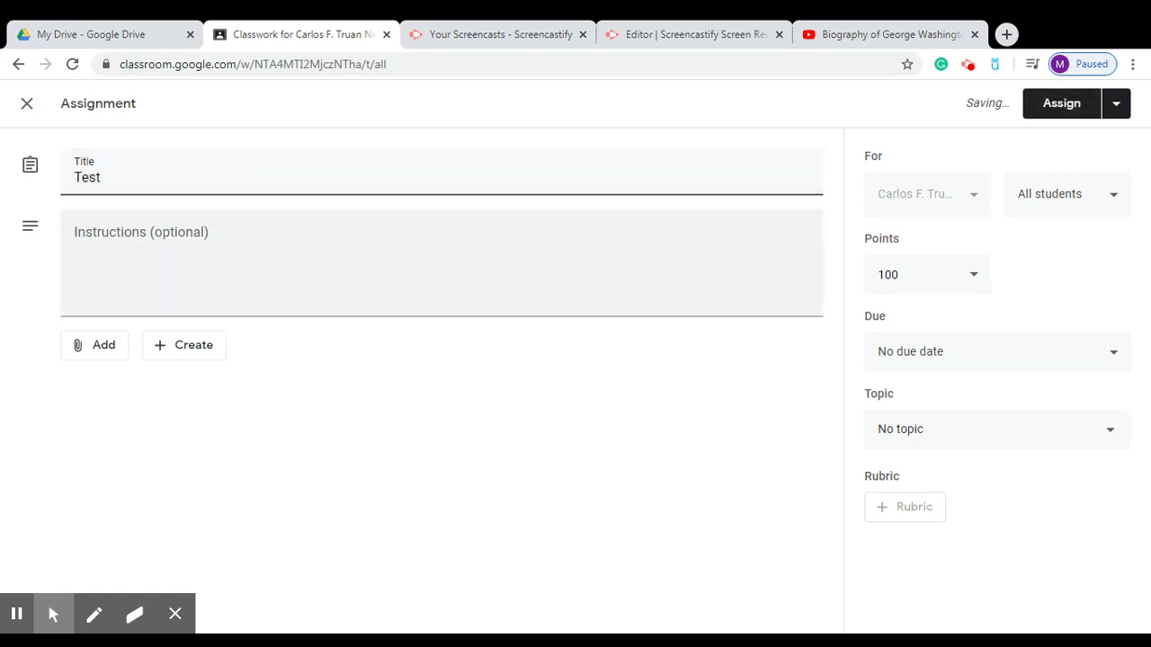
left_click(151, 275)
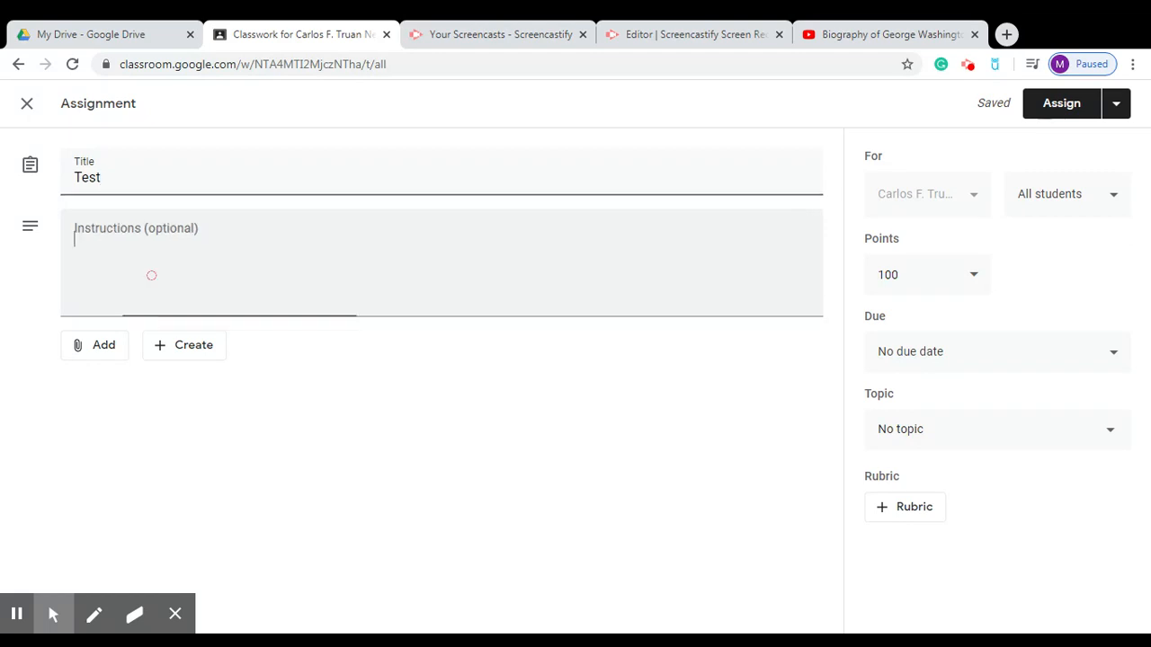
Bring up the Google Drive file picker to attach material to the assignment.
left_click(104, 347)
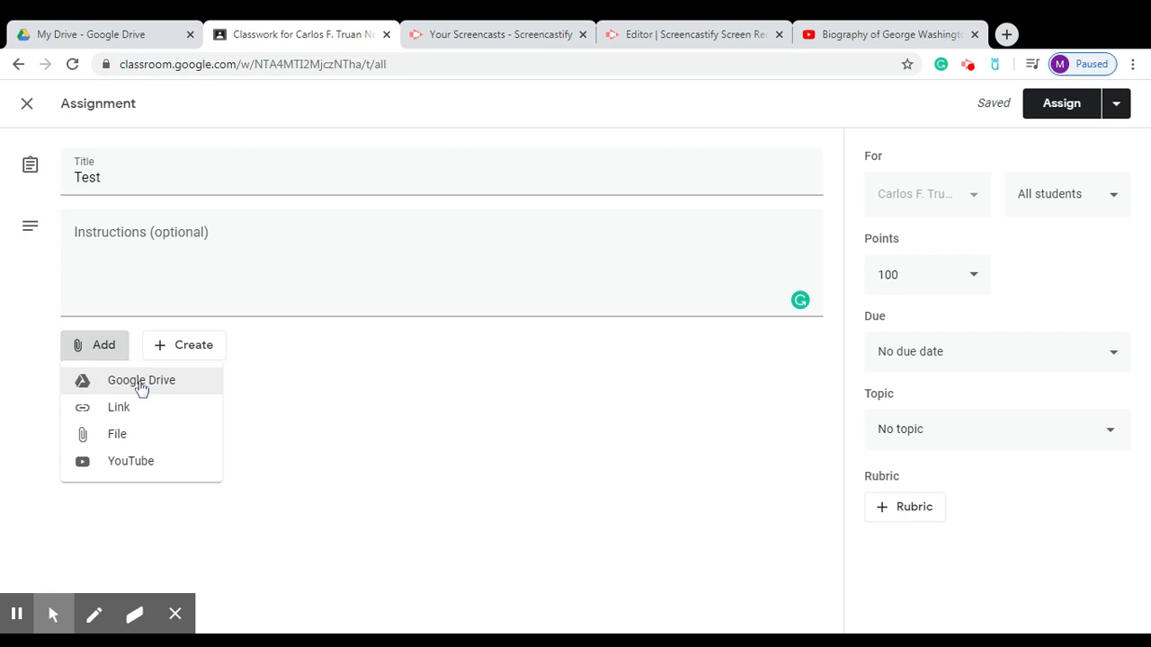
left_click(411, 404)
left_click(107, 364)
left_click(87, 345)
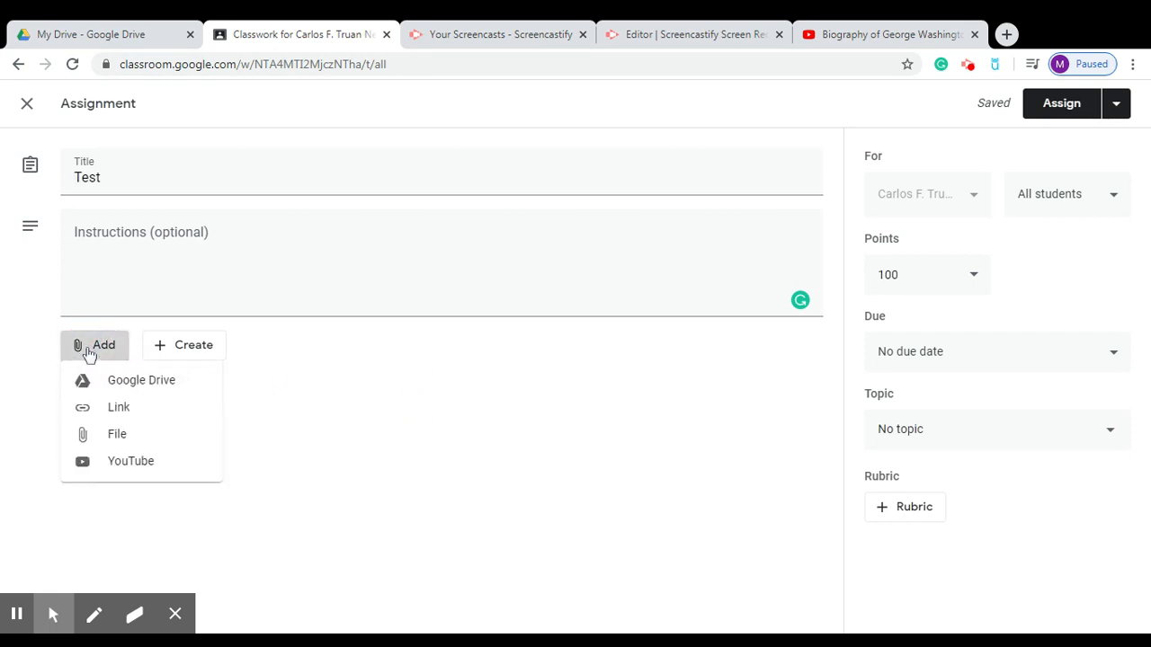
left_click(133, 382)
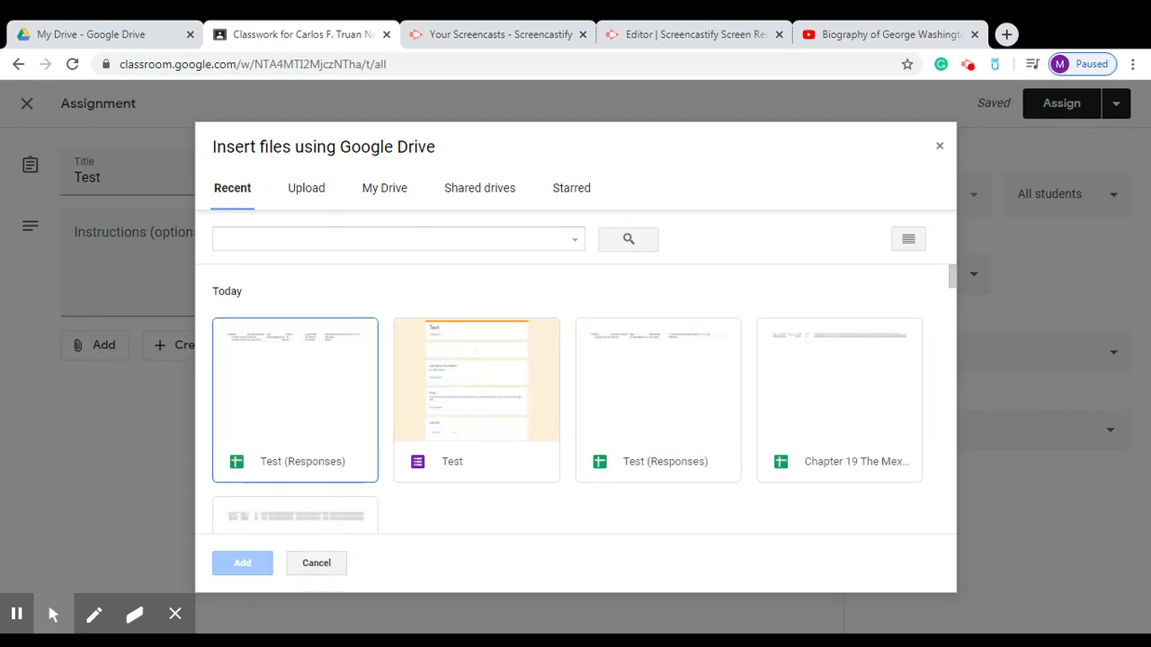
Search My Drive for 'test' and attach the Test form to the assignment.
left_click(389, 198)
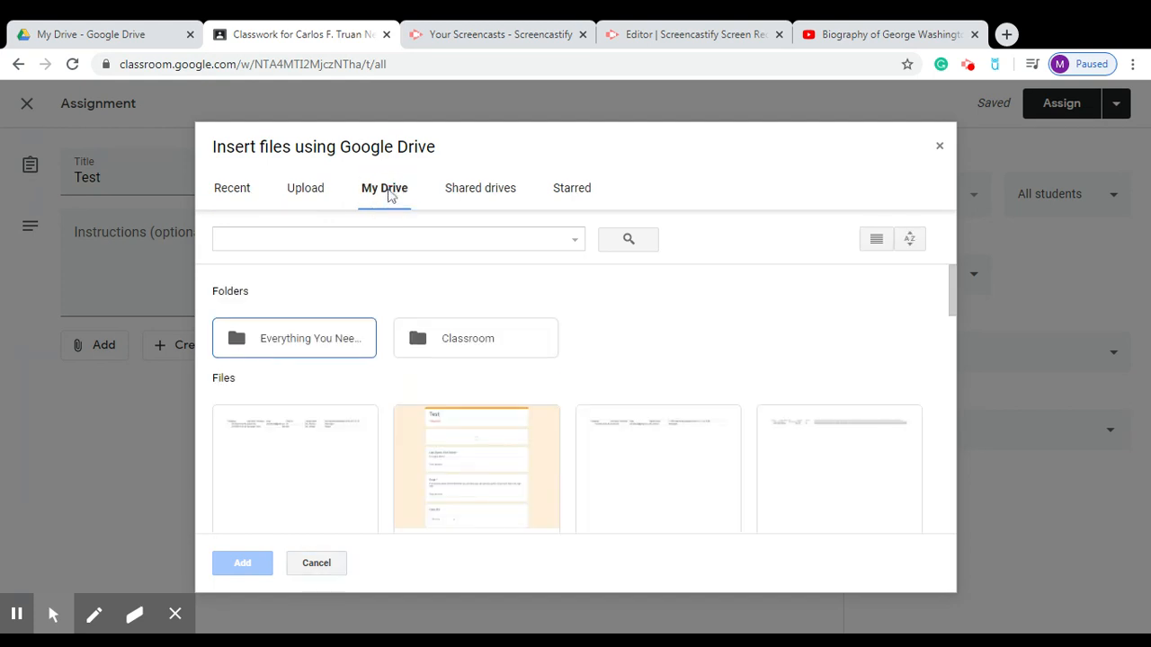
left_click(235, 198)
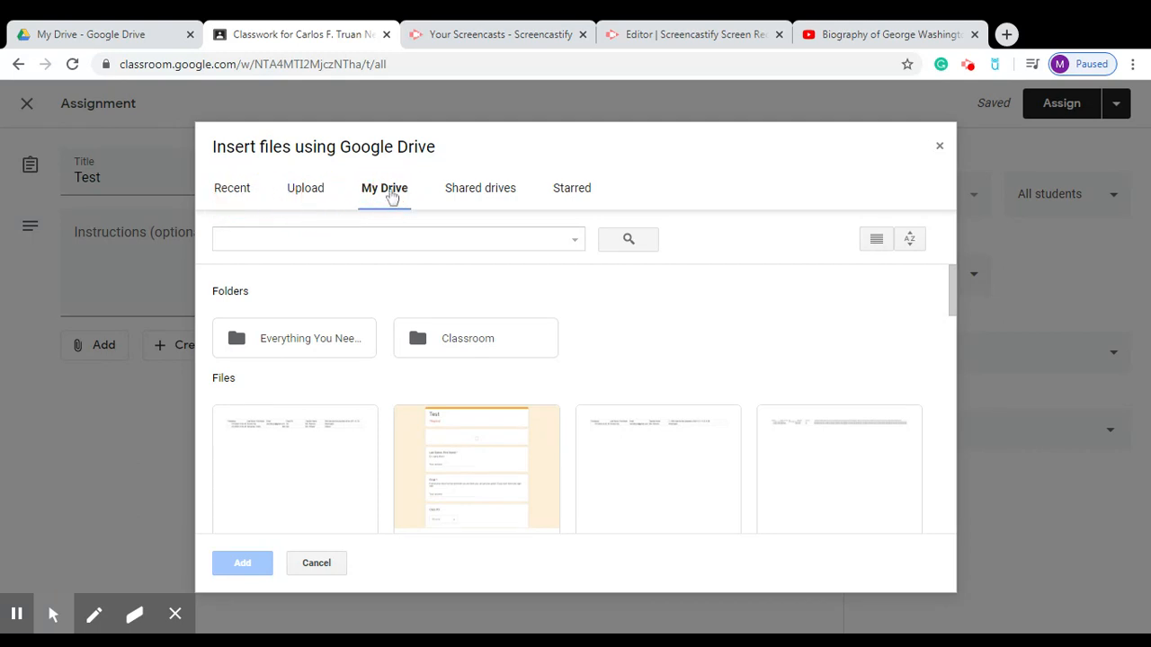
left_click(340, 239)
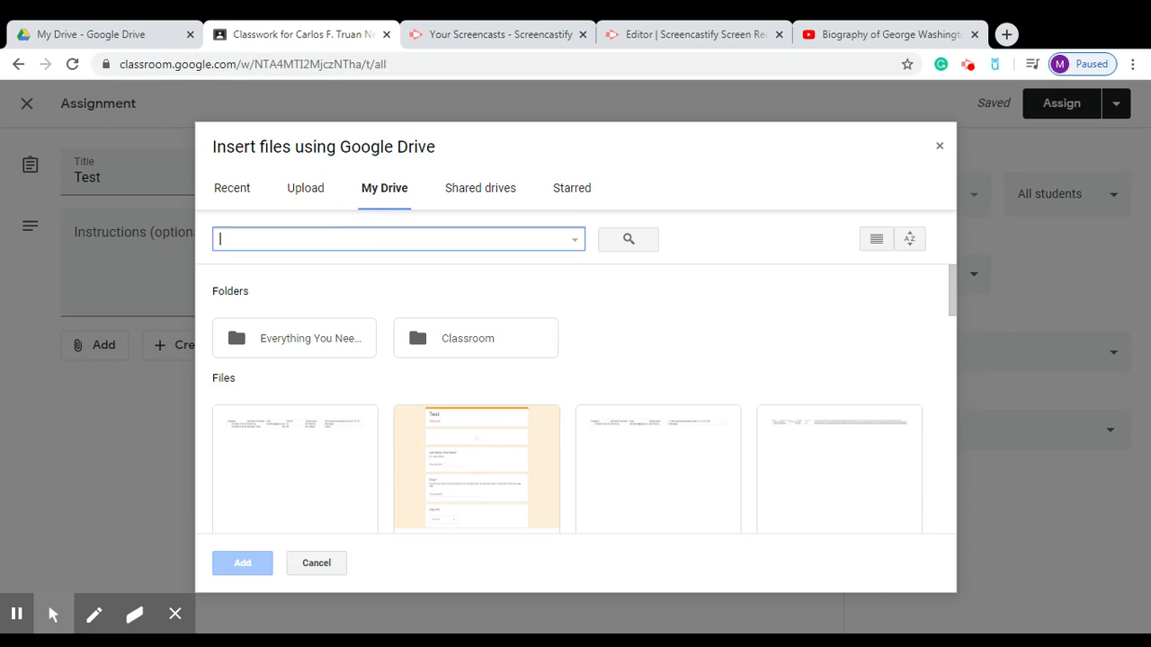
type("test")
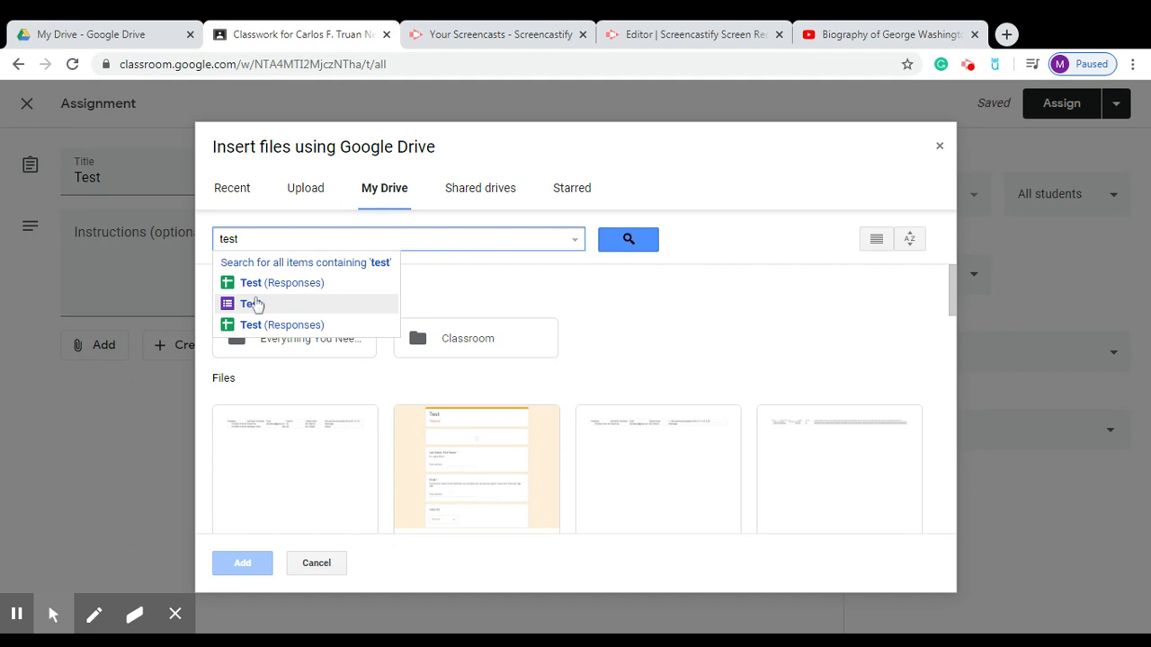
left_click(251, 306)
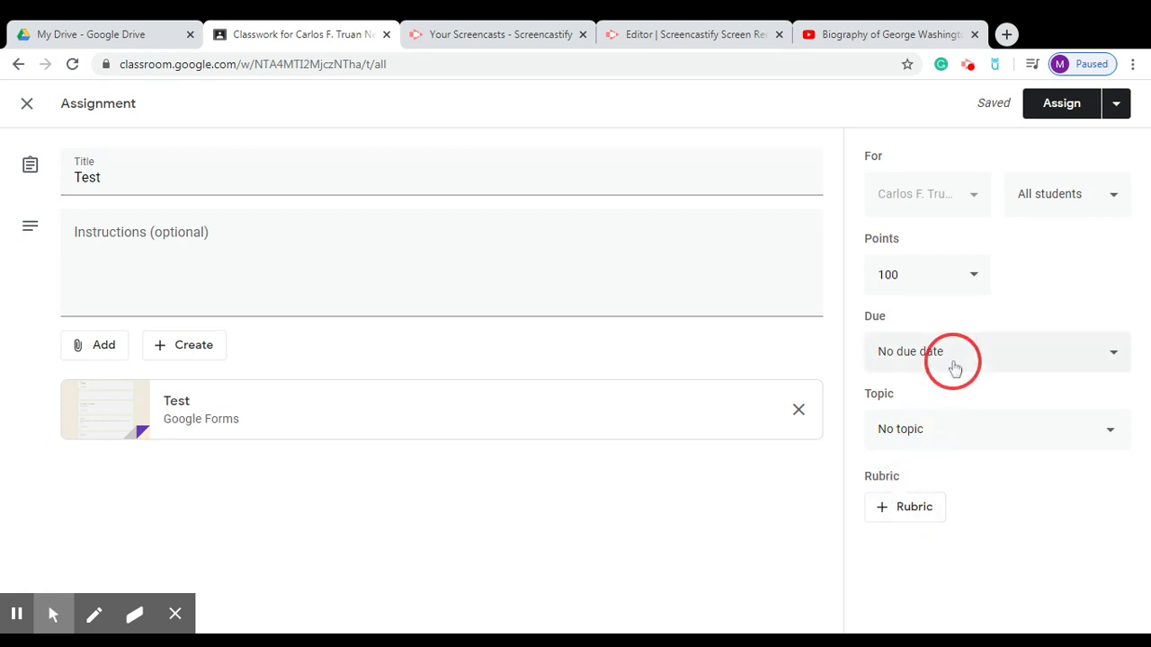
Try scheduling the assignment for later, then cancel the scheduling.
left_click(1115, 104)
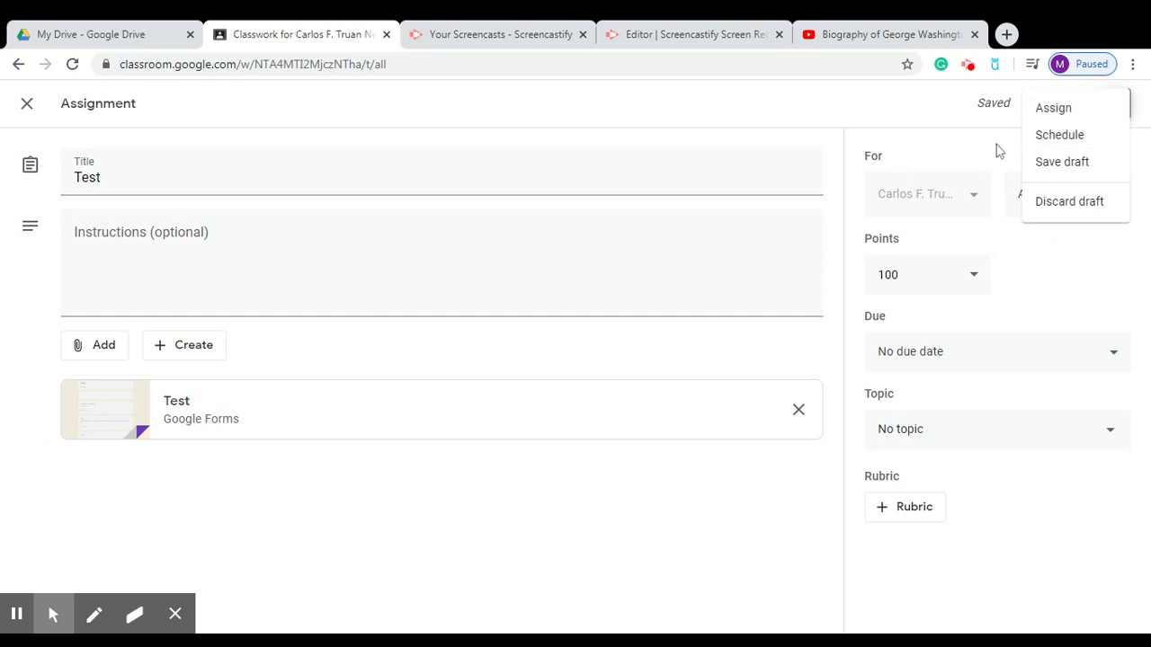
left_click(1049, 139)
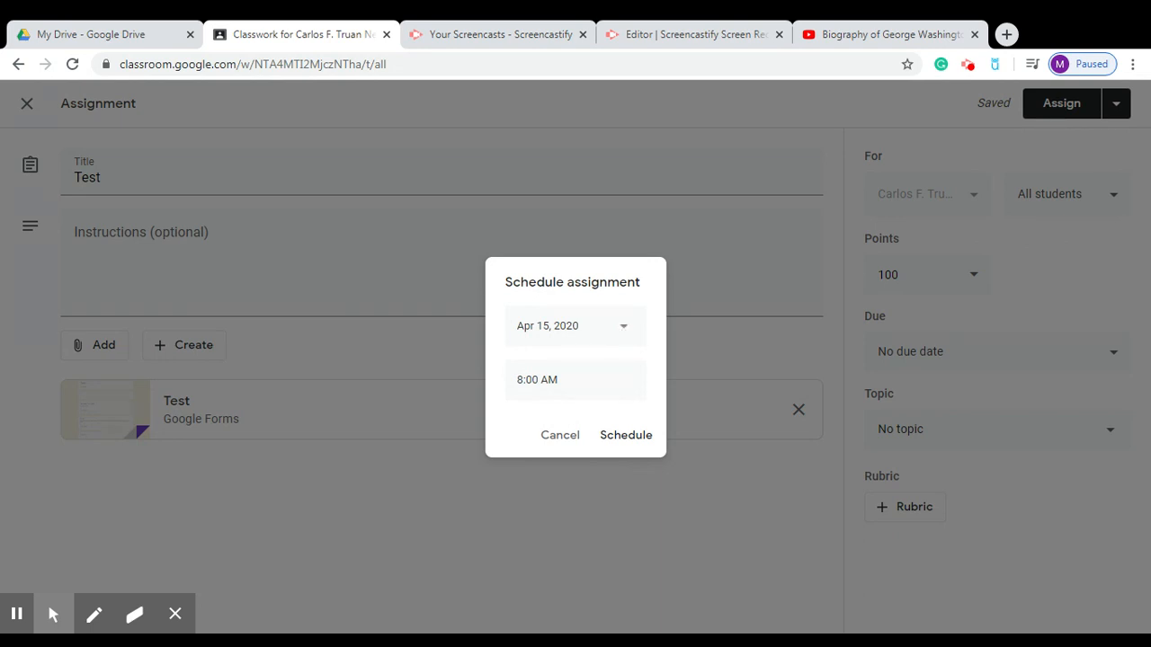
left_click(560, 437)
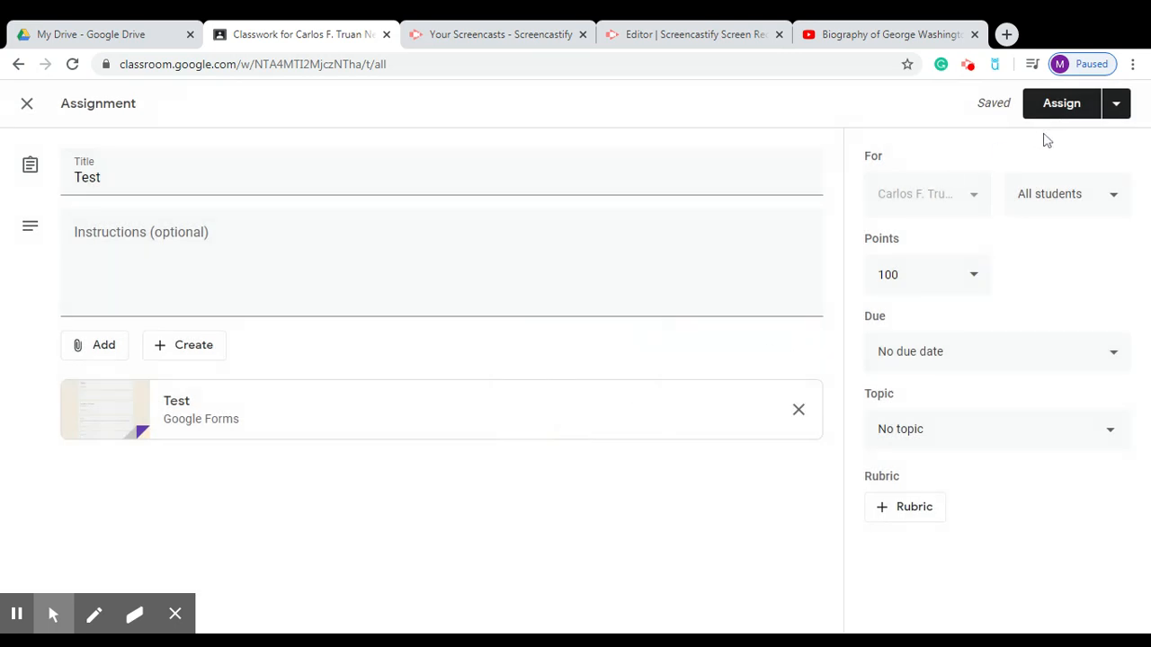
Assign Test to students now and open its attached Test form.
left_click(1070, 106)
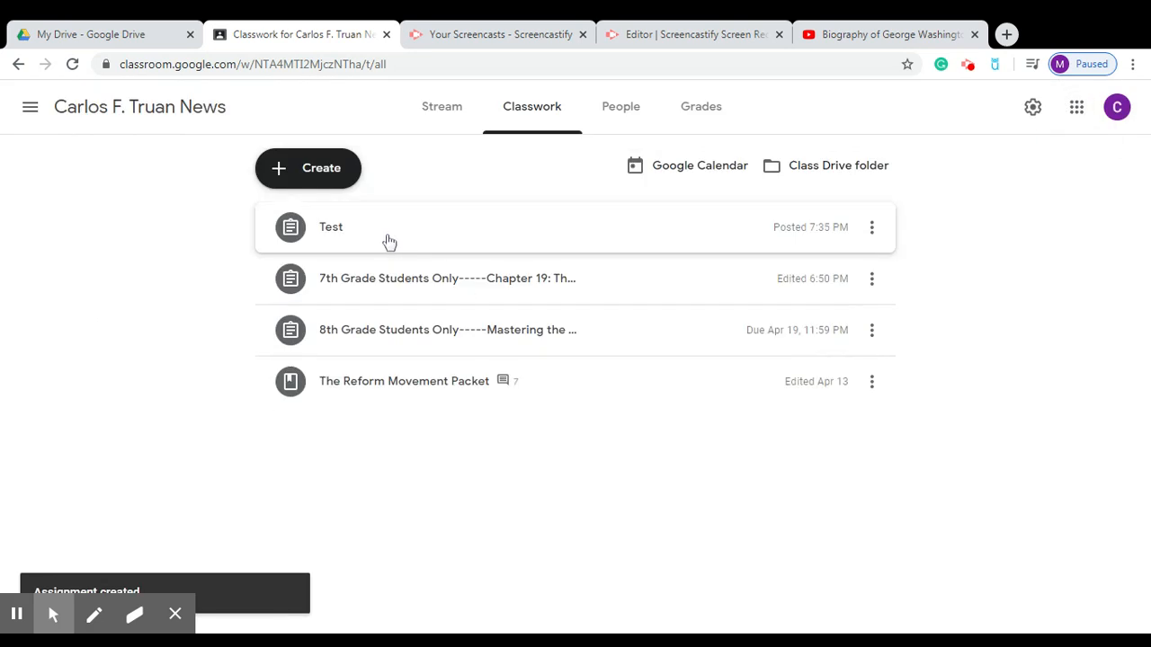
left_click(387, 241)
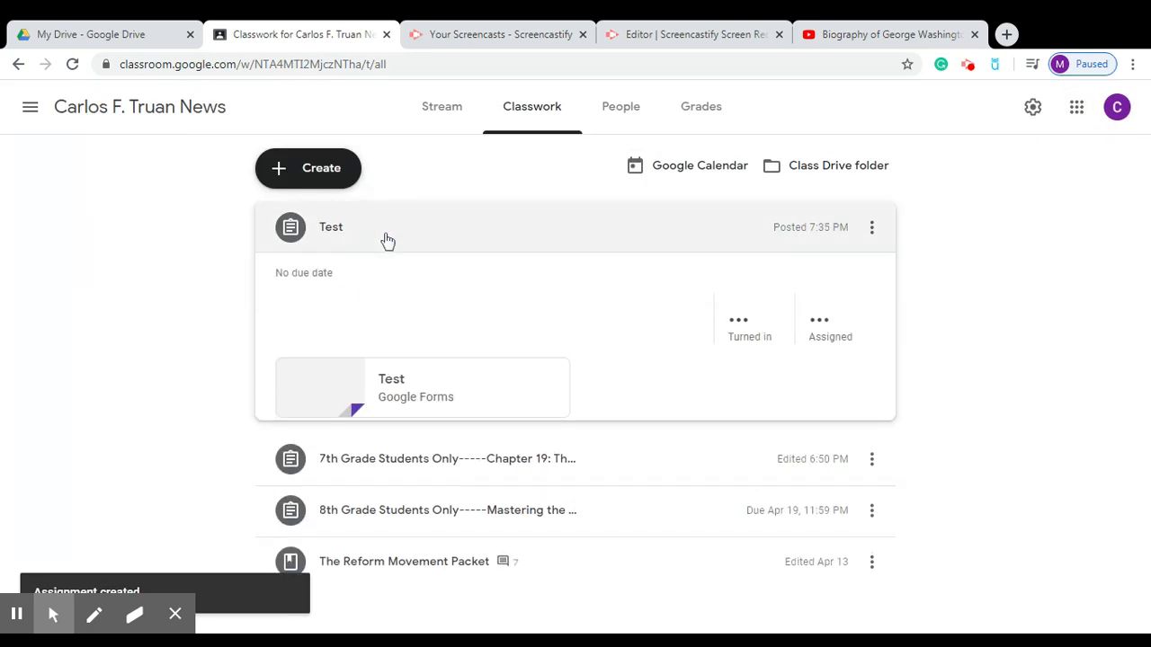
left_click(384, 380)
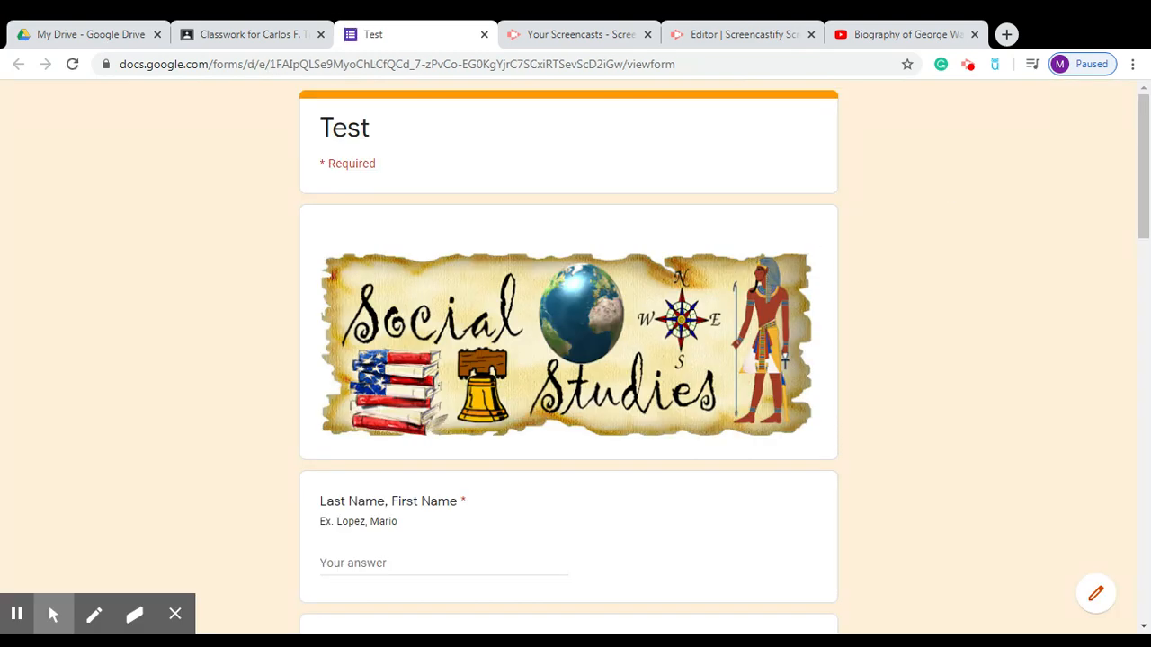
left_click_drag(1142, 135, 1142, 90)
mouse_move(45, 608)
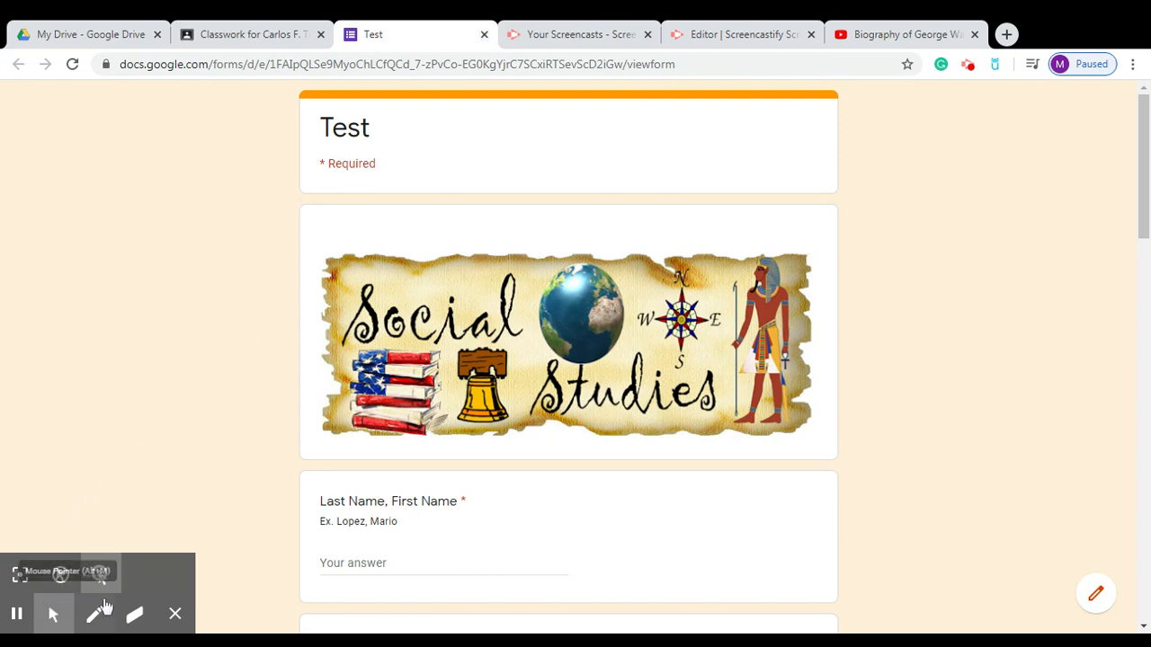